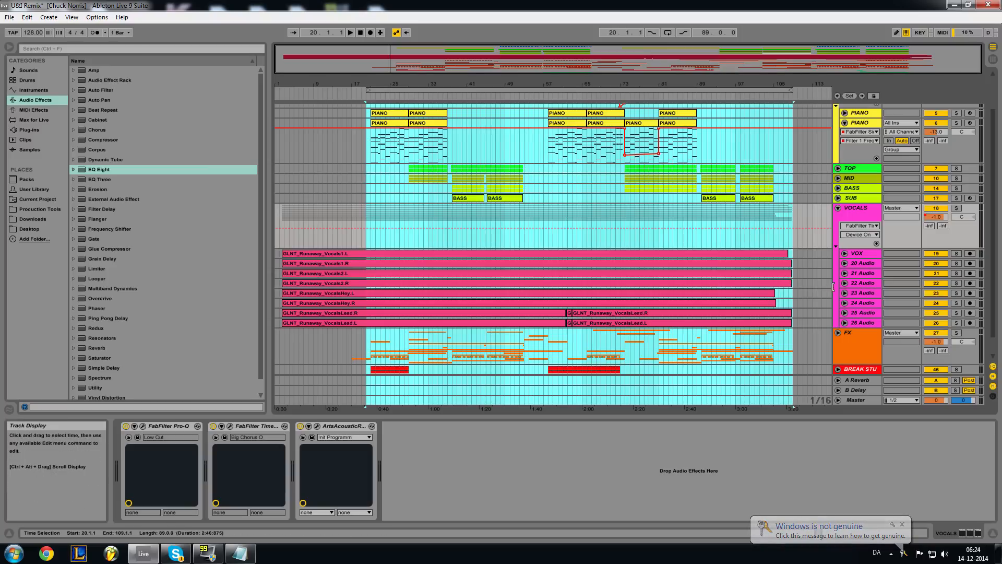
Examine the waveform of the 24 Audio vocal track and fold the VOCALS group.
{"action": "left_click", "coordinate": [844, 303]}
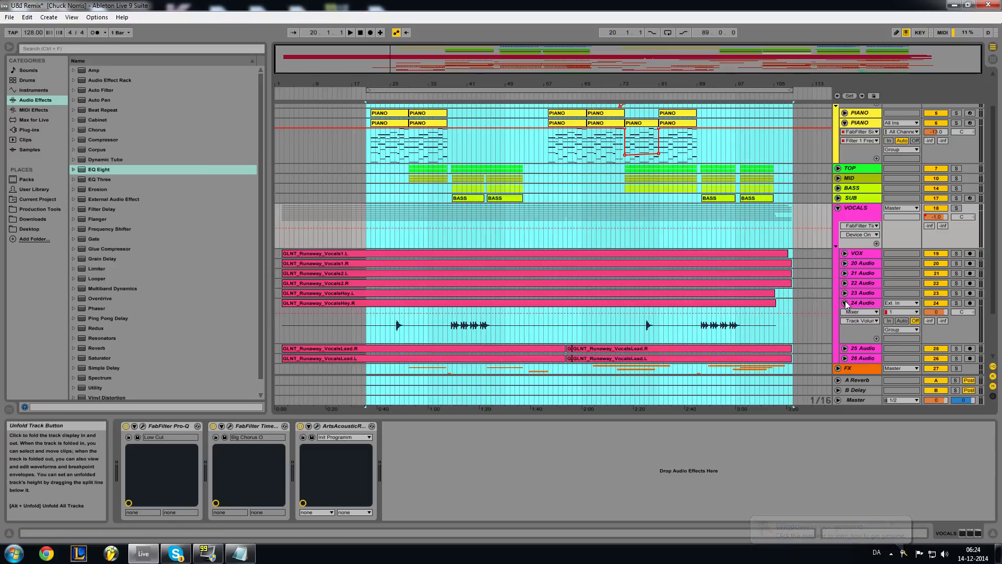
{"action": "left_click", "coordinate": [845, 303]}
{"action": "left_click", "coordinate": [862, 210]}
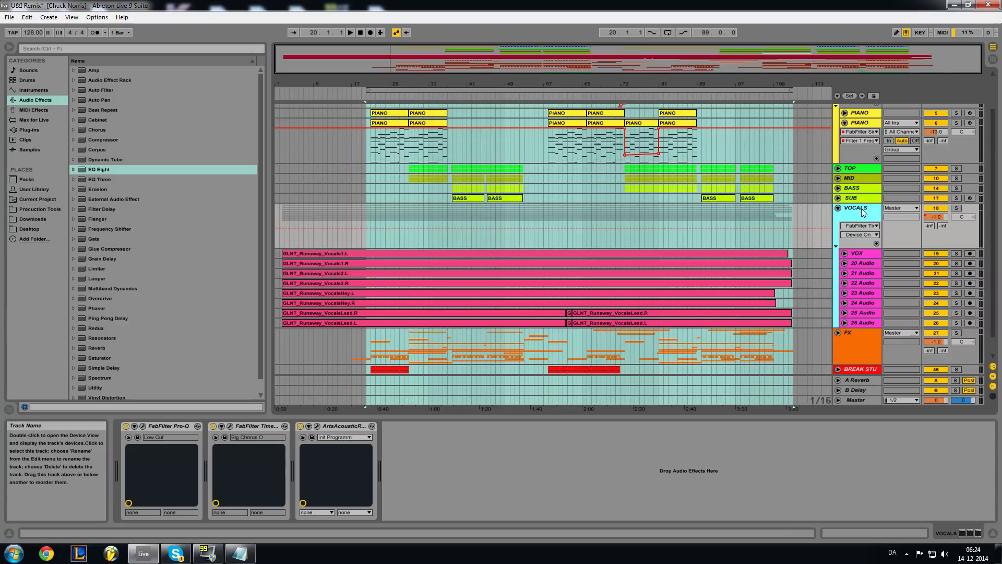
{"action": "left_click", "coordinate": [837, 207]}
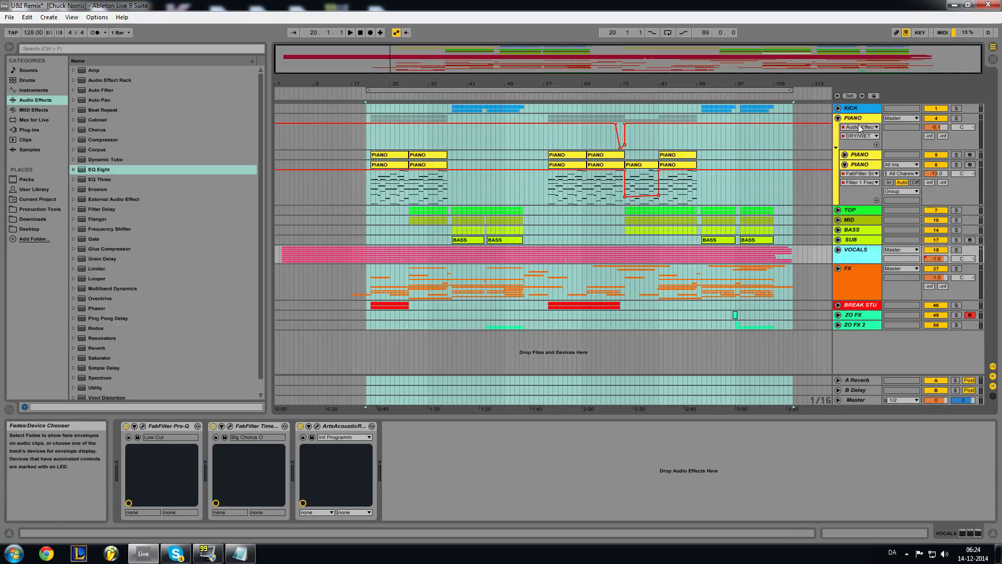
{"action": "left_click_drag", "start_coordinate": [673, 63], "coordinate": [593, 64]}
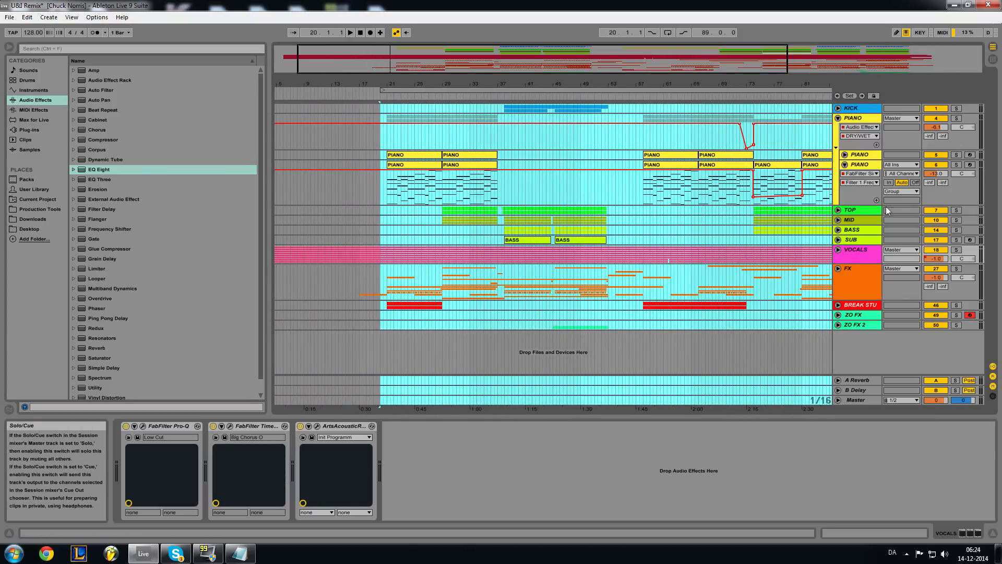
{"action": "left_click", "coordinate": [838, 256]}
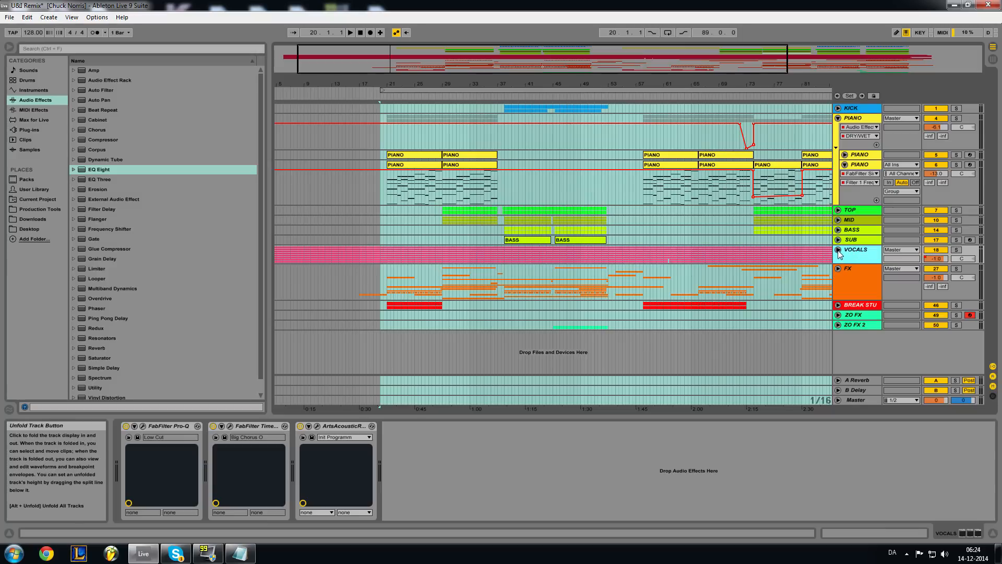
{"action": "left_click_drag", "start_coordinate": [617, 66], "coordinate": [714, 64]}
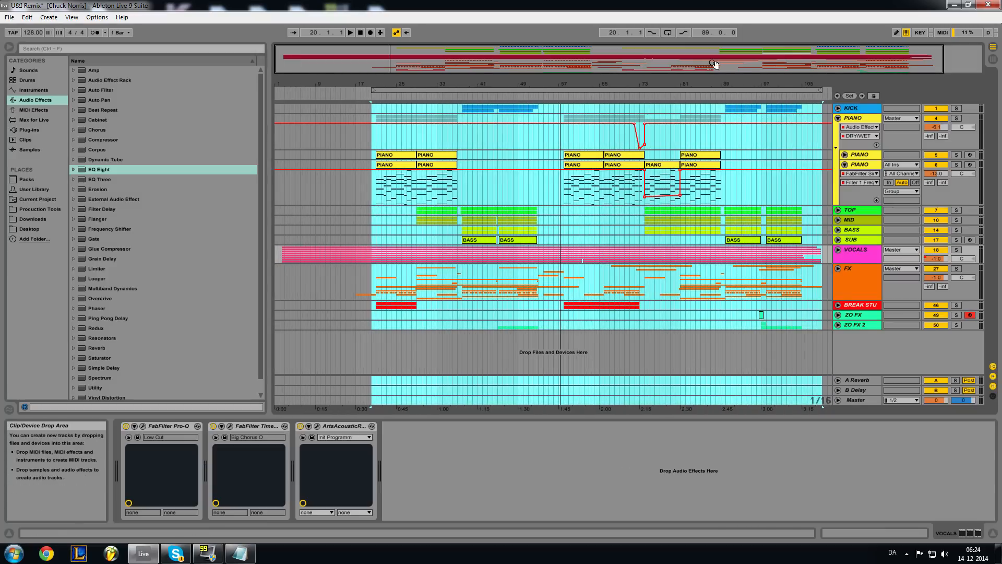
{"action": "left_click", "coordinate": [856, 254]}
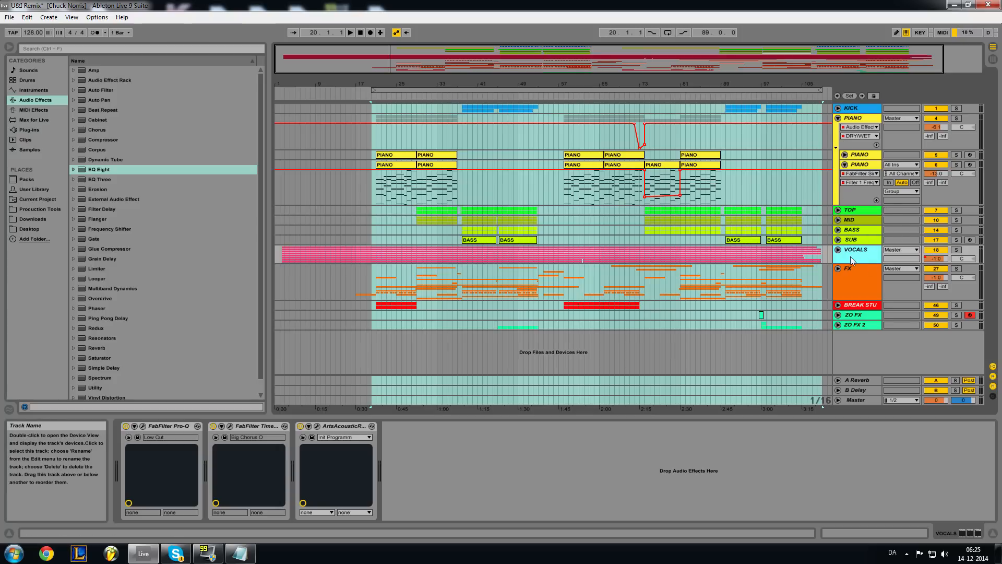
{"action": "left_click_drag", "start_coordinate": [492, 59], "coordinate": [504, 56]}
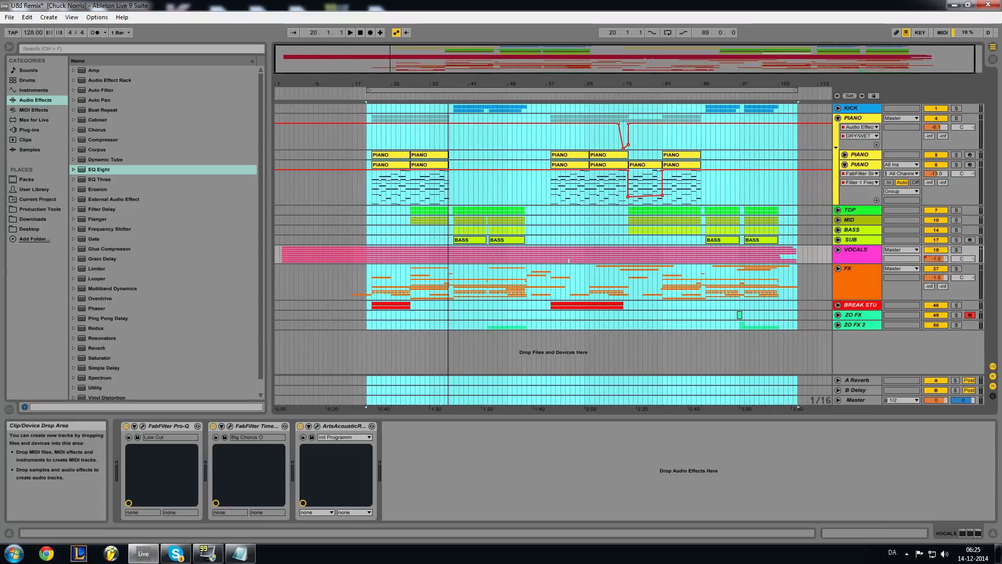
Enable the arrangement loop and start playback from bar 20.
{"action": "left_click", "coordinate": [416, 90]}
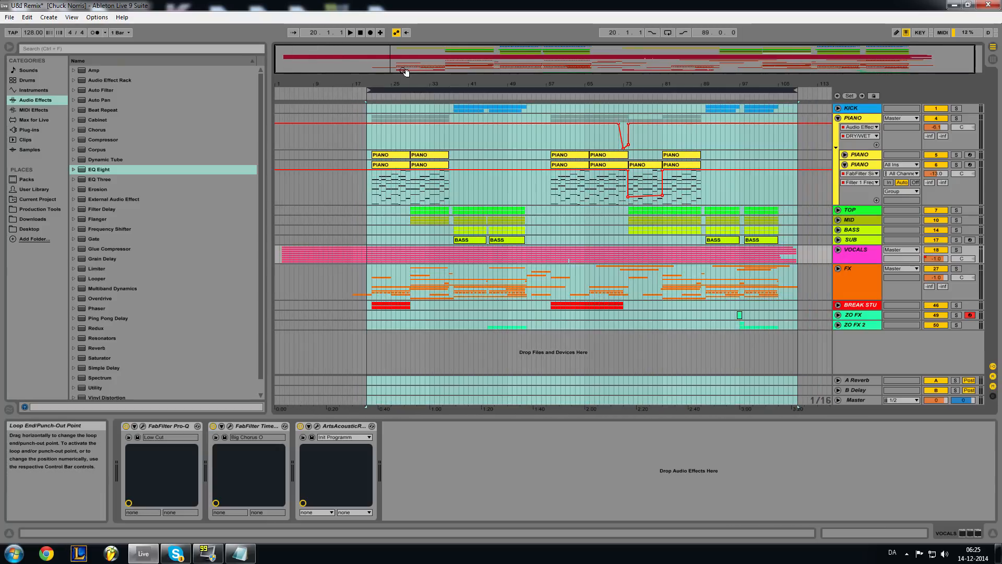
{"action": "left_click", "coordinate": [668, 32]}
{"action": "left_click", "coordinate": [353, 32]}
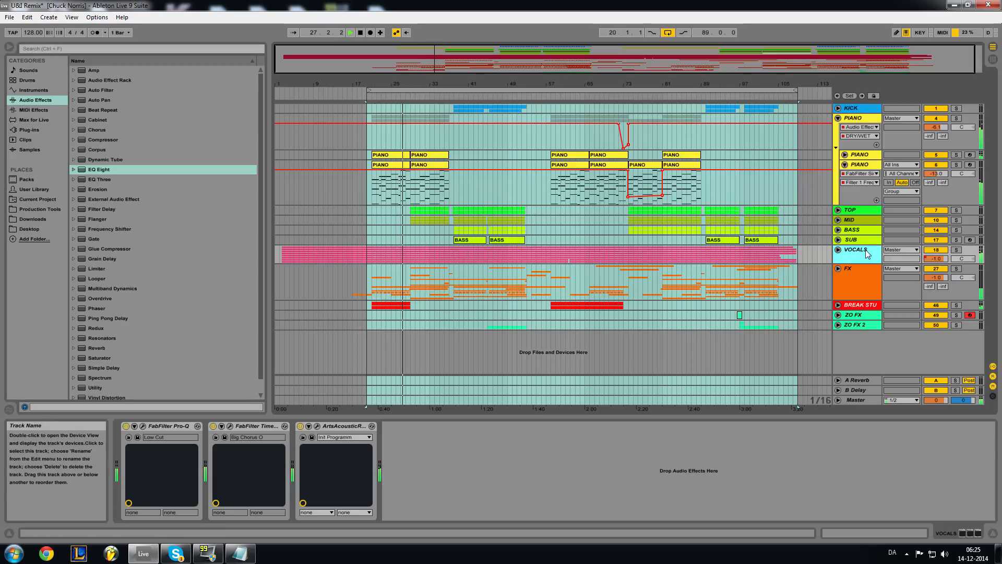
Unfold the FX group, look through its risers, downlifters, booms and sweeps, and fold it again.
{"action": "left_click", "coordinate": [860, 268]}
{"action": "left_click", "coordinate": [837, 268]}
{"action": "scroll", "coordinate": [809, 283], "scroll_direction": "down", "scroll_amount": 10}
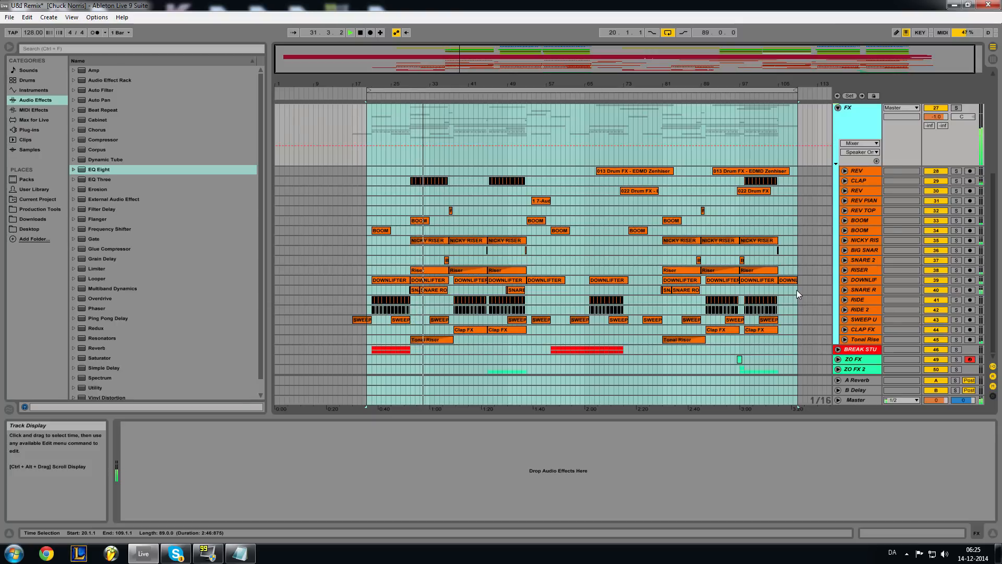
{"action": "scroll", "coordinate": [796, 289], "scroll_direction": "up", "scroll_amount": 5}
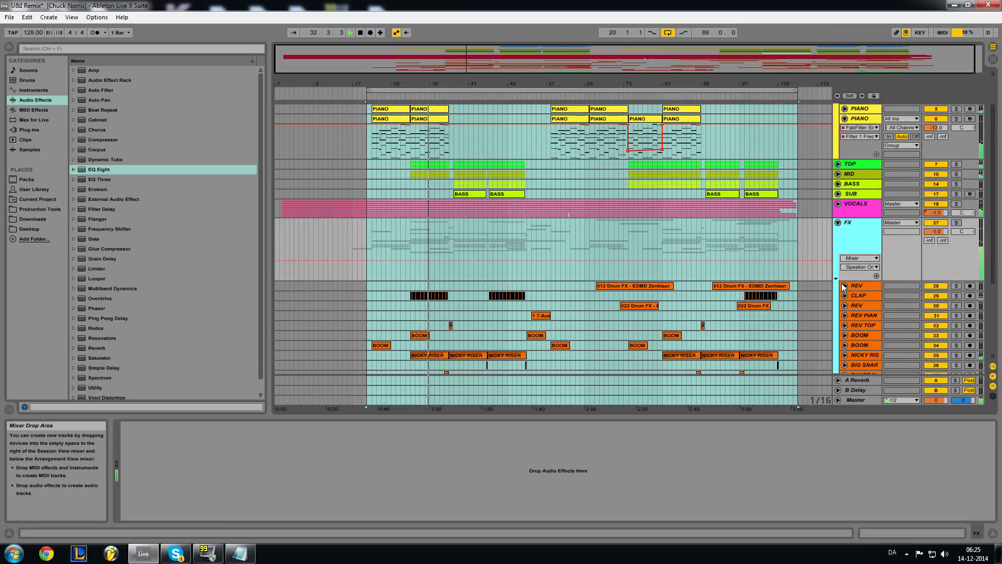
{"action": "left_click", "coordinate": [838, 222]}
Briefly unfold the VOCALS group to view its stacked vocal tracks.
{"action": "left_click", "coordinate": [838, 250]}
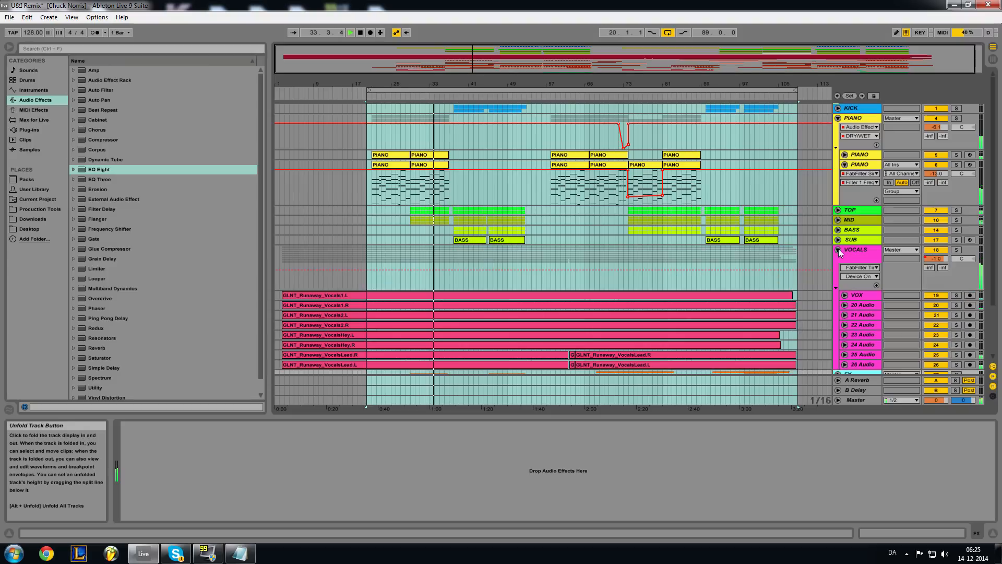
{"action": "scroll", "coordinate": [840, 230], "scroll_direction": "down", "scroll_amount": 2}
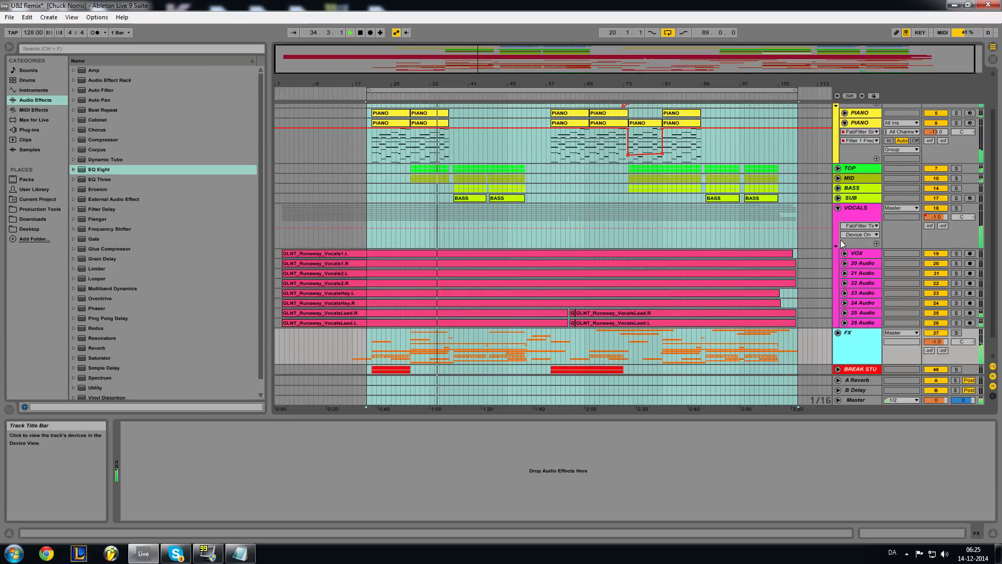
{"action": "left_click", "coordinate": [839, 208]}
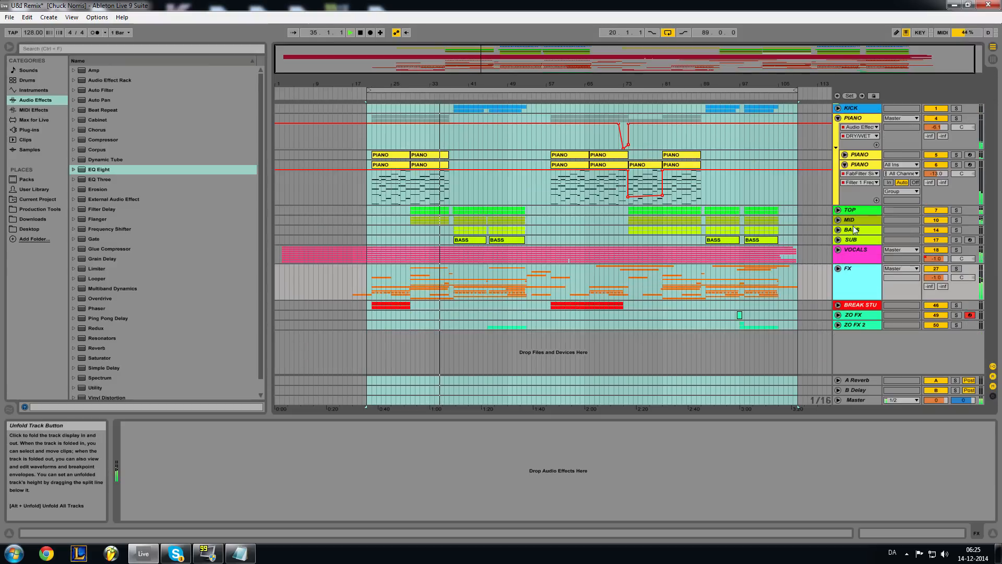
Fold the second PIANO track and examine the first PIANO track's notes and WetLevel automation.
{"action": "left_click", "coordinate": [844, 164]}
{"action": "left_click", "coordinate": [844, 155]}
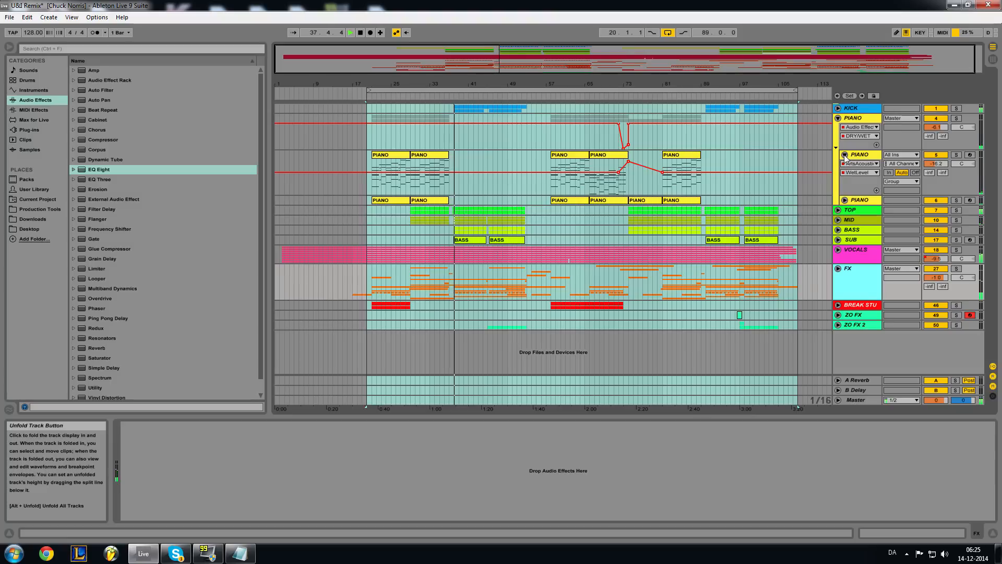
{"action": "left_click", "coordinate": [844, 154]}
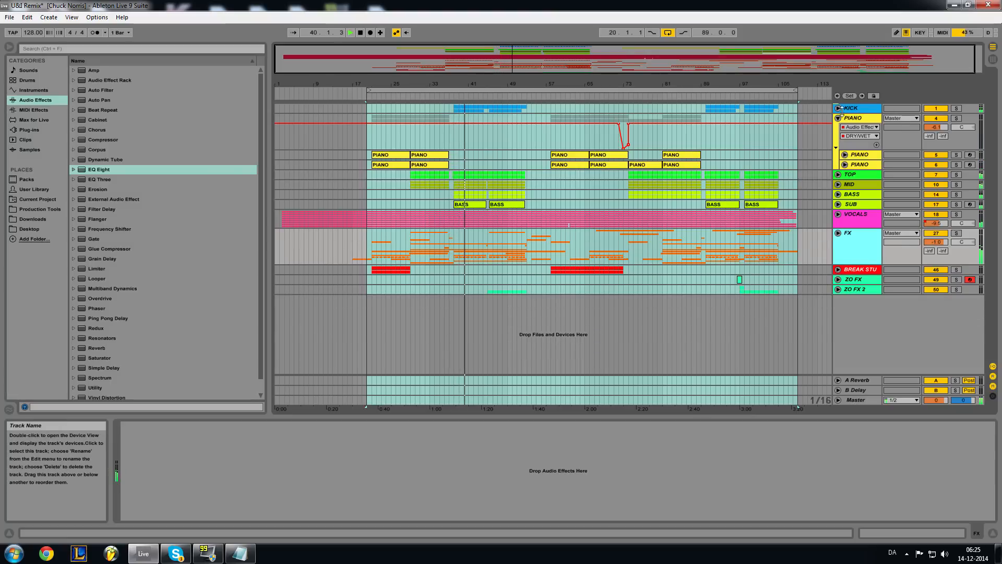
Examine the ZO FX 2 group's sidechain Compressor and its two Sylenth tracks, leaving the group folded.
{"action": "left_click_drag", "start_coordinate": [715, 70], "coordinate": [721, 66]}
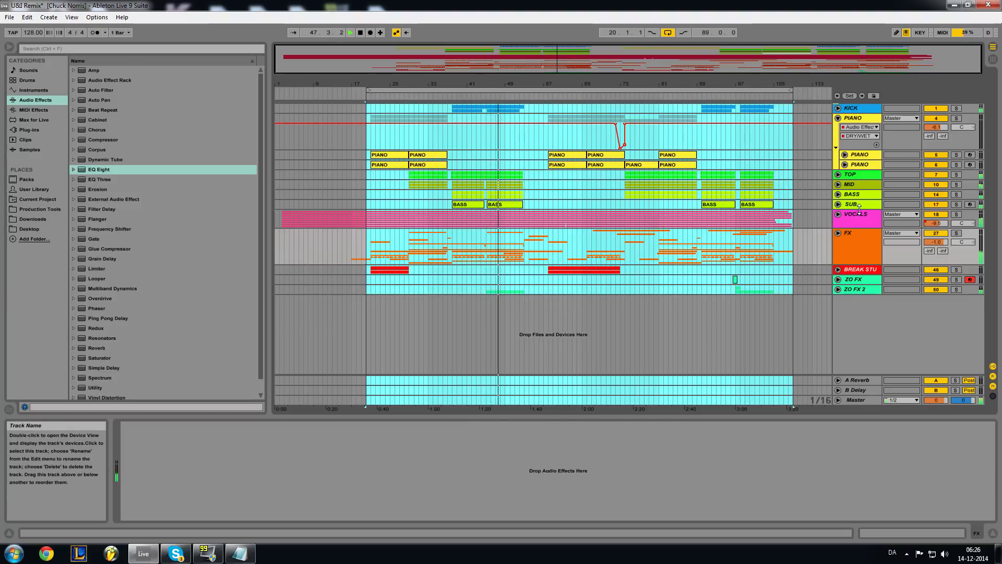
{"action": "left_click", "coordinate": [848, 290]}
{"action": "left_click", "coordinate": [838, 289]}
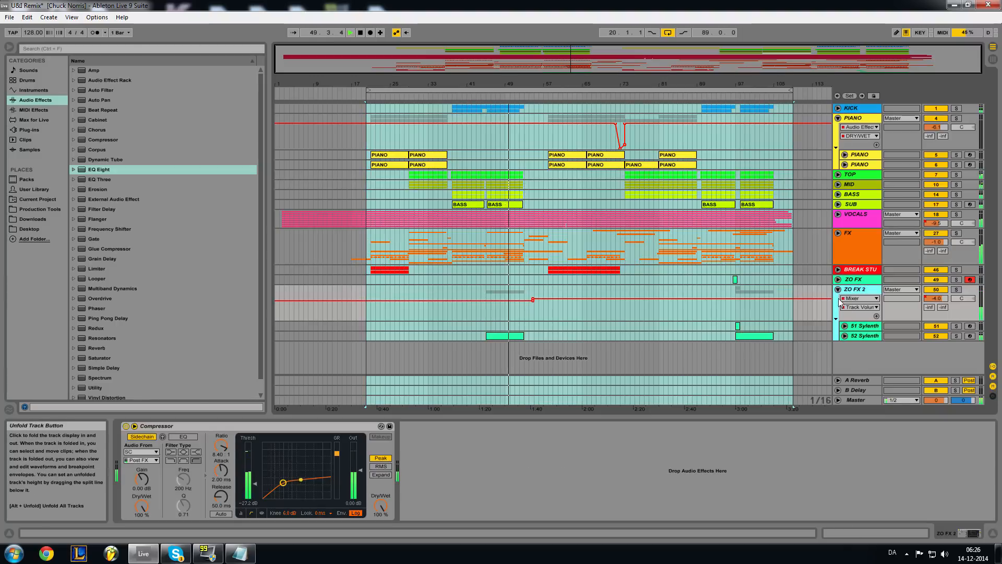
{"action": "left_click", "coordinate": [859, 335]}
{"action": "left_click", "coordinate": [860, 326]}
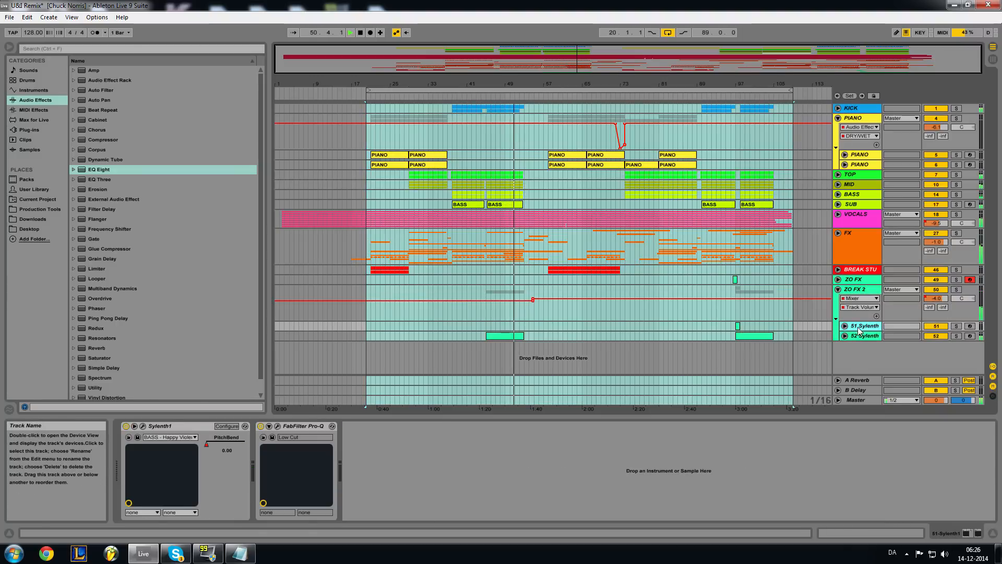
{"action": "left_click", "coordinate": [842, 291]}
{"action": "left_click", "coordinate": [838, 289]}
Inspect the ZO FX track's clip and Massive device, fold the track, and select BREAK STUFF.
{"action": "left_click", "coordinate": [850, 280]}
{"action": "left_click", "coordinate": [838, 280]}
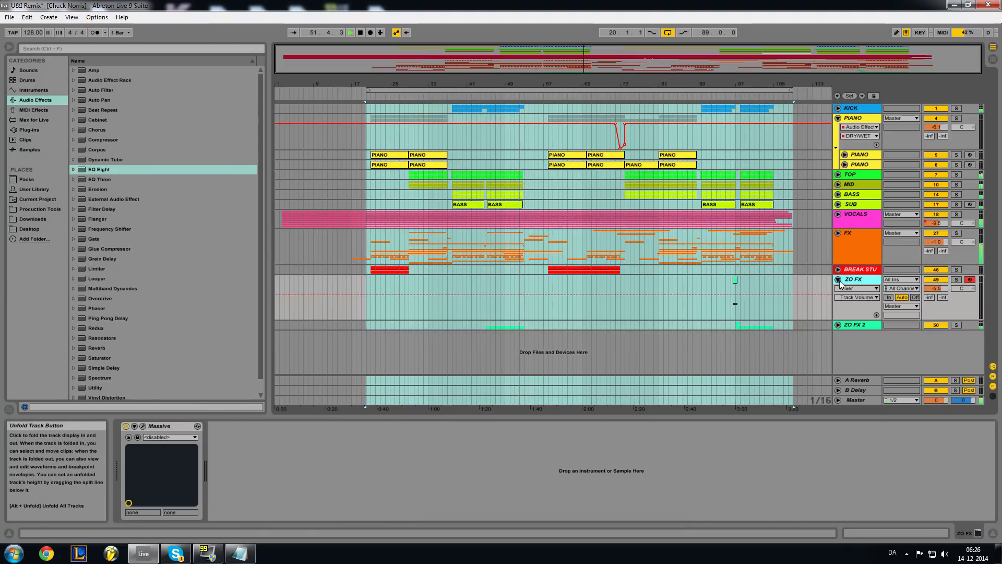
{"action": "left_click", "coordinate": [838, 280]}
{"action": "left_click", "coordinate": [852, 270]}
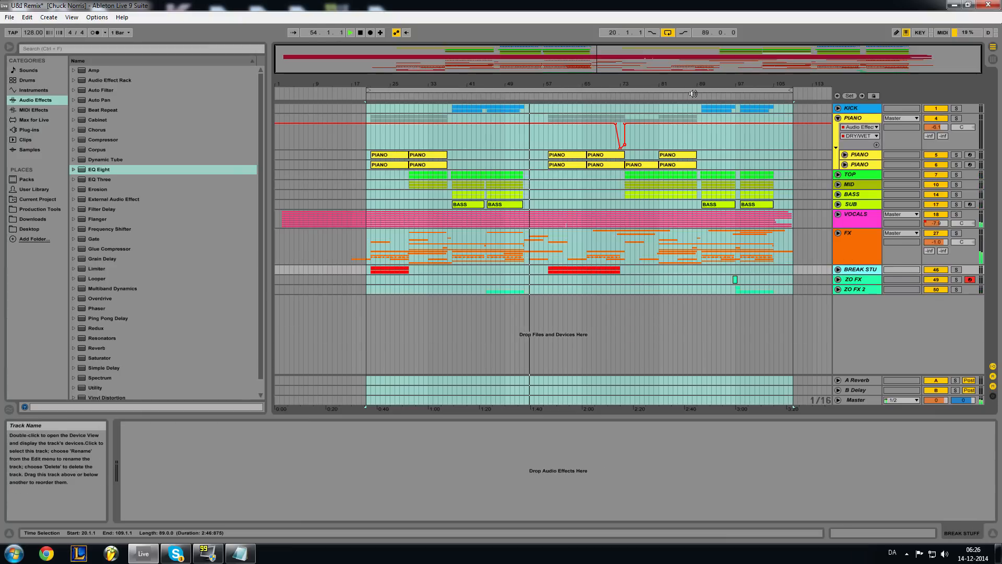
Unfold the TOP group to examine its filter automation and note clips, and fold it again.
{"action": "left_click_drag", "start_coordinate": [660, 64], "coordinate": [660, 78]}
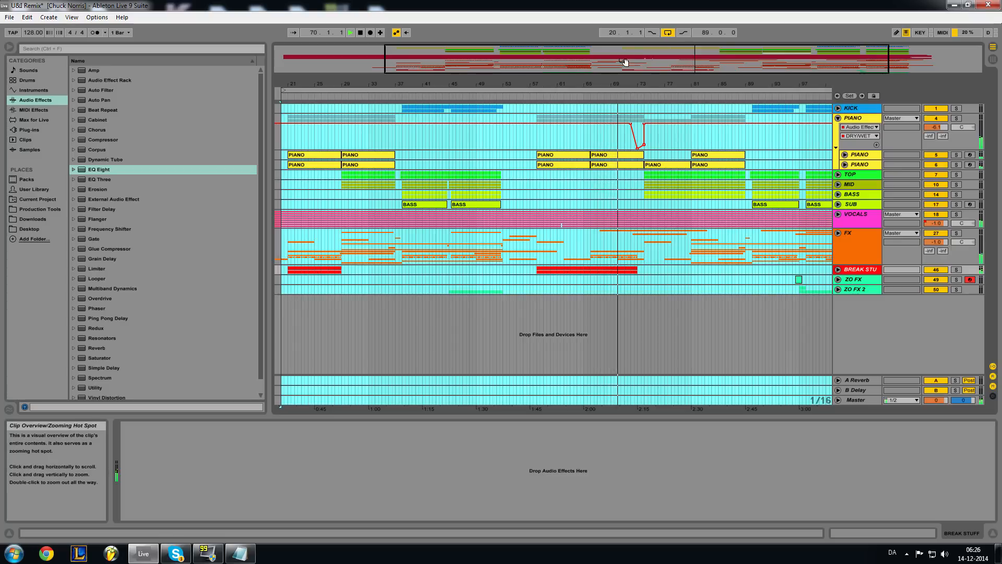
{"action": "left_click_drag", "start_coordinate": [626, 62], "coordinate": [629, 26]}
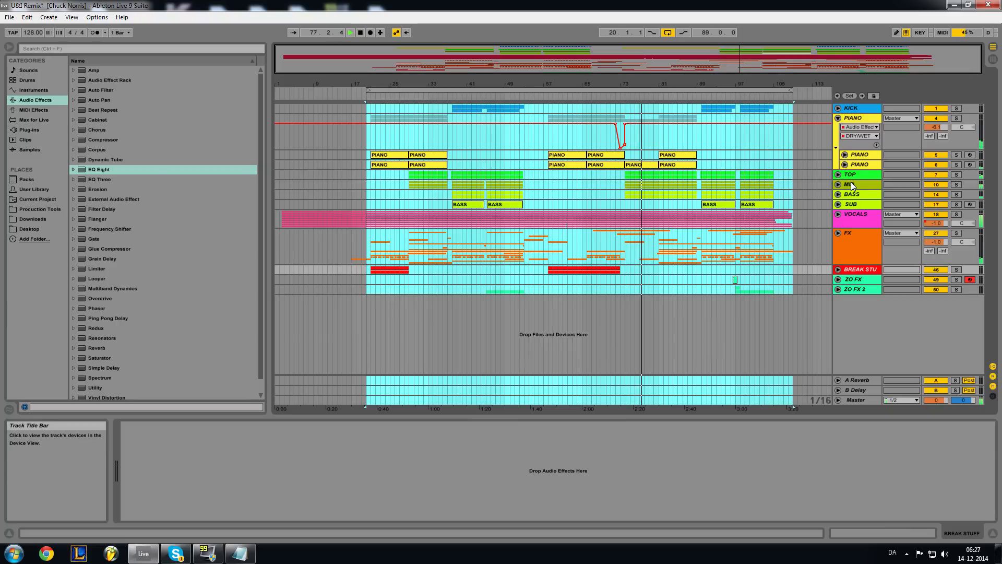
{"action": "left_click", "coordinate": [838, 175]}
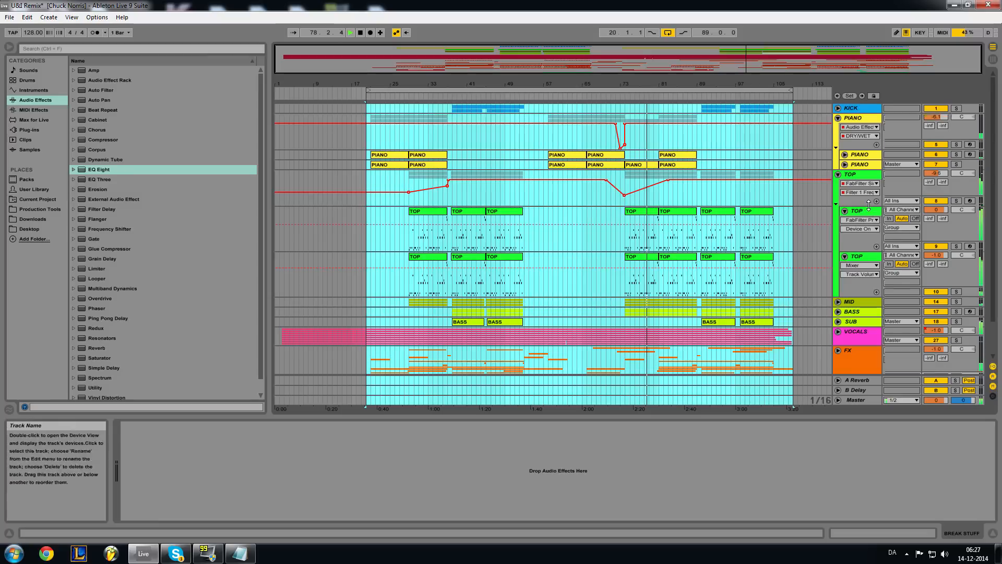
{"action": "scroll", "coordinate": [847, 146], "scroll_direction": "down", "scroll_amount": 1}
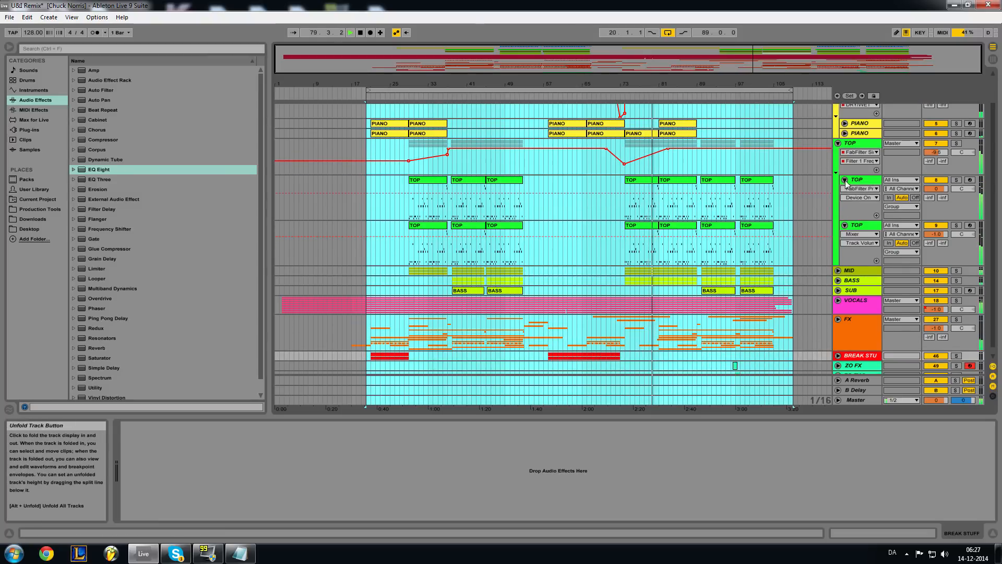
{"action": "left_click", "coordinate": [838, 143]}
Examine the MID group's filter automation and the notes of its first MID track, leaving both folded.
{"action": "left_click", "coordinate": [838, 185]}
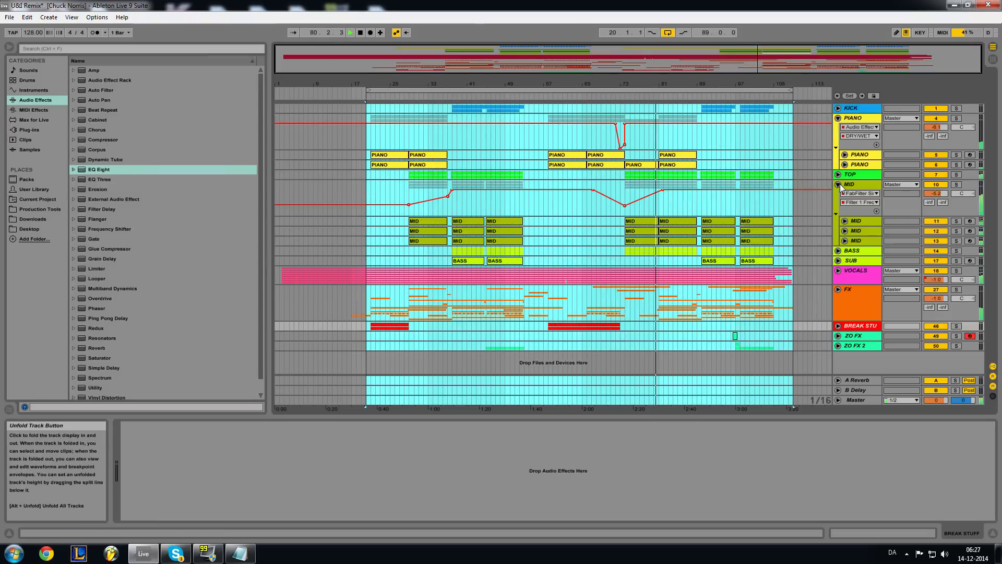
{"action": "left_click", "coordinate": [844, 220]}
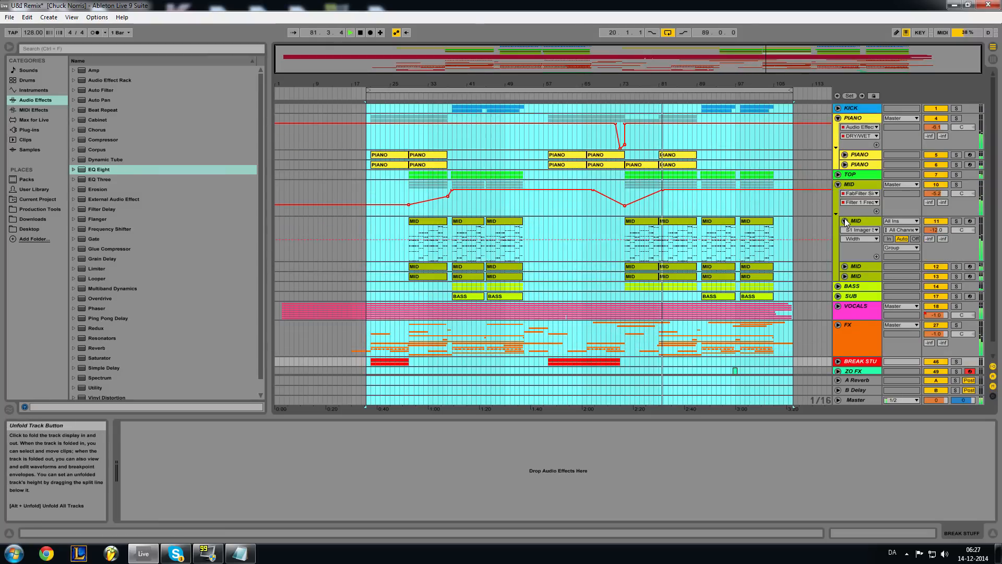
{"action": "left_click", "coordinate": [844, 221]}
{"action": "left_click", "coordinate": [839, 185]}
View the contents of the BASS group and the SUB track one after the other, folding each again.
{"action": "left_click", "coordinate": [838, 195]}
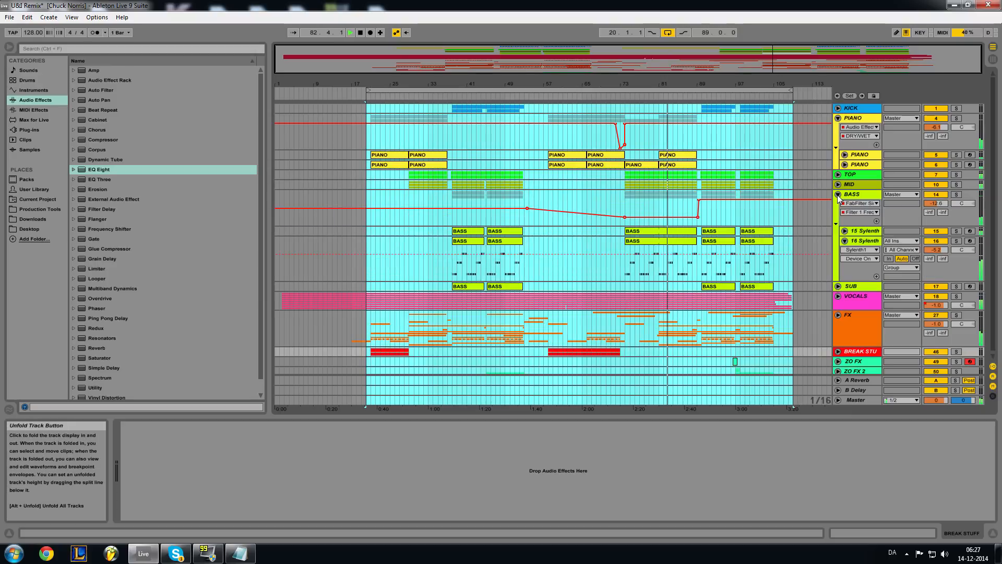
{"action": "left_click", "coordinate": [838, 194]}
{"action": "left_click", "coordinate": [839, 205]}
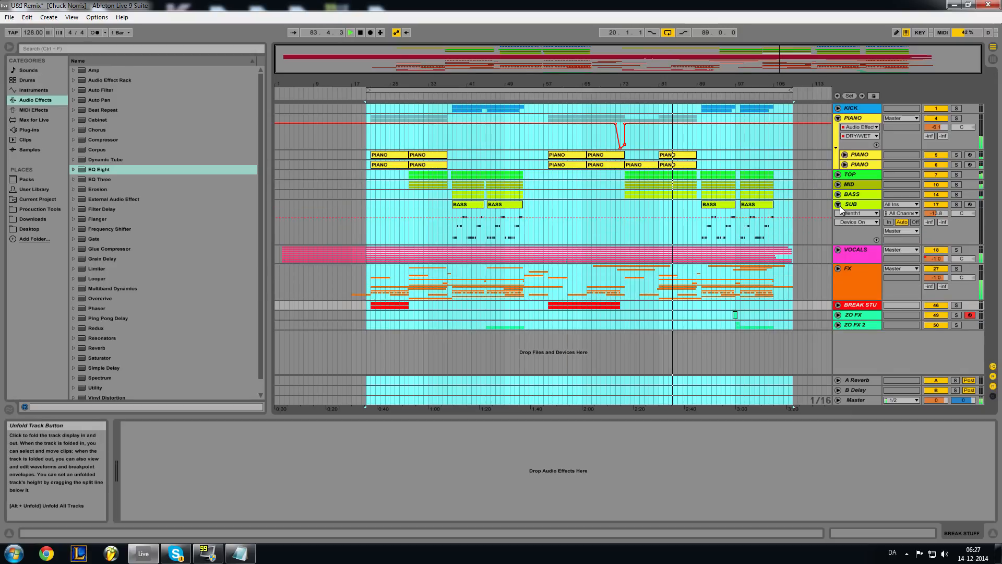
{"action": "left_click", "coordinate": [838, 204]}
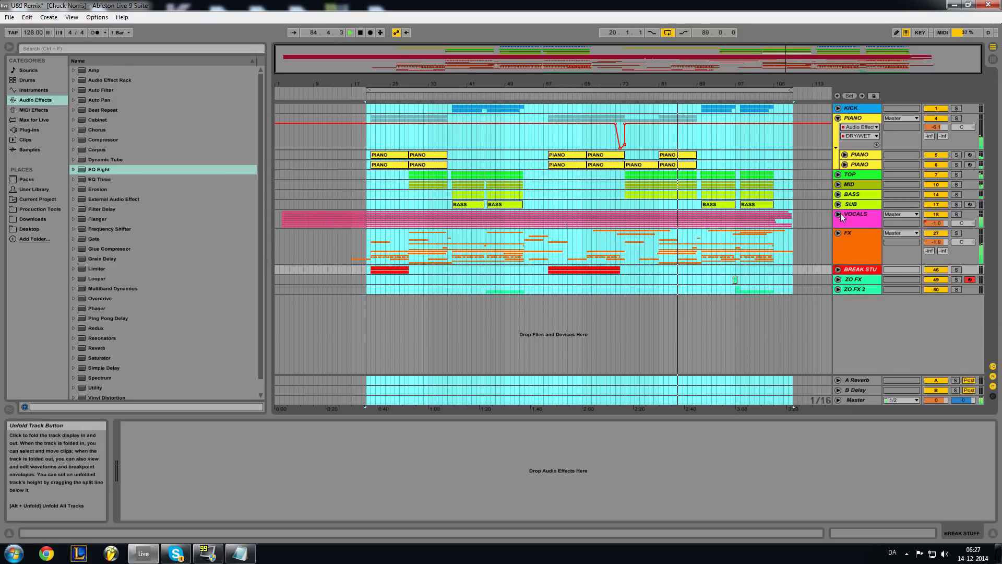
Unfold the VOCALS group and examine the waveforms of its individual vocal tracks, including 21 Audio and VOX.
{"action": "left_click", "coordinate": [838, 214]}
{"action": "left_click", "coordinate": [844, 280]}
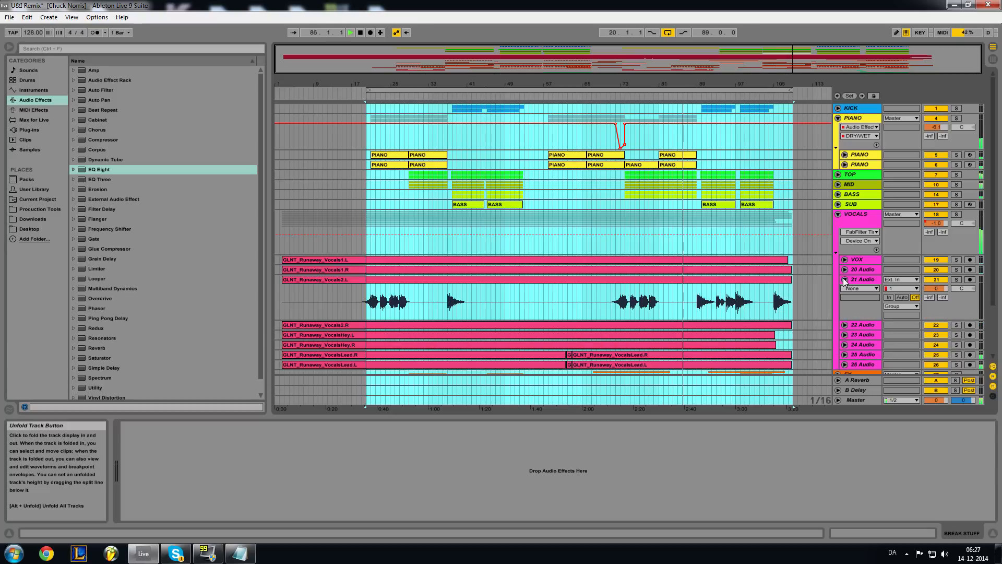
{"action": "left_click", "coordinate": [844, 279]}
{"action": "left_click", "coordinate": [844, 280]}
{"action": "left_click", "coordinate": [844, 280]}
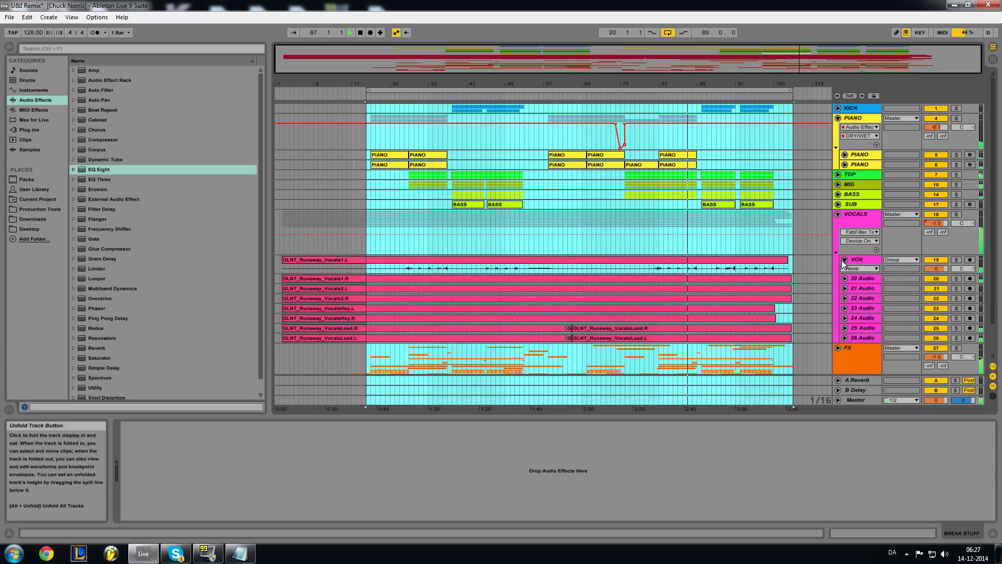
{"action": "left_click", "coordinate": [845, 290]}
{"action": "left_click", "coordinate": [845, 289]}
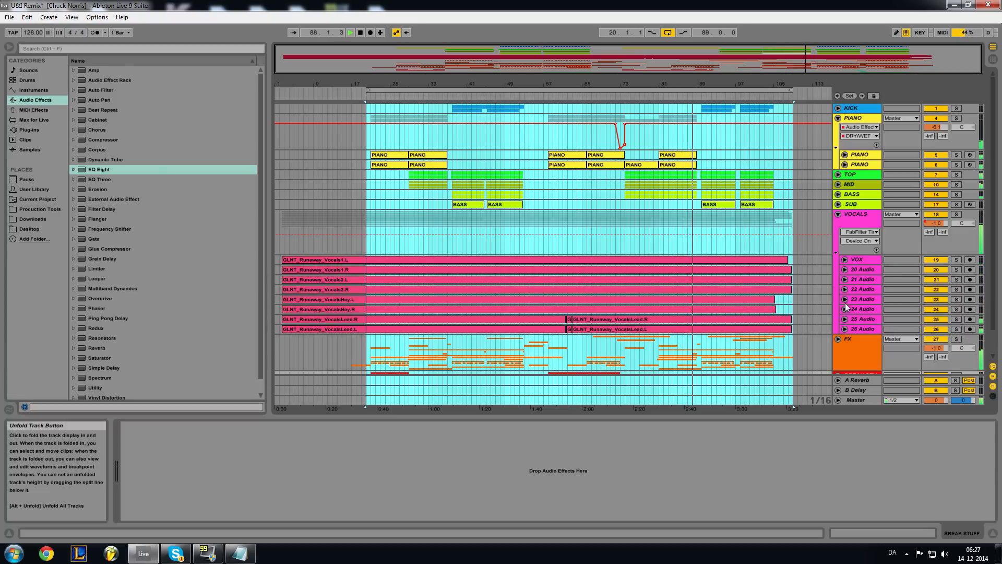
{"action": "left_click", "coordinate": [845, 309]}
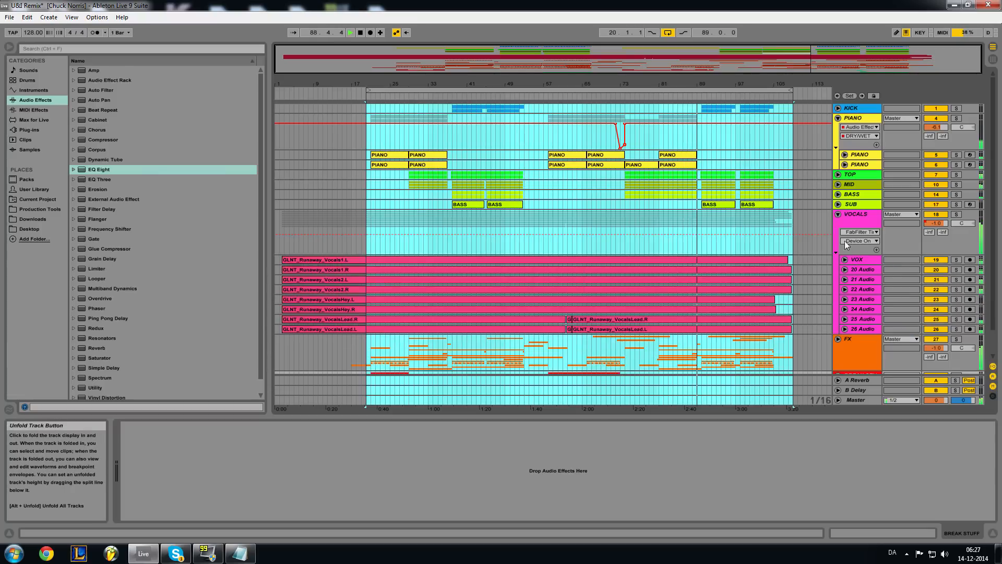
Fold the VOCALS group and view the individual tracks inside the FX group, leaving FX folded.
{"action": "left_click", "coordinate": [838, 214]}
{"action": "left_click", "coordinate": [838, 232]}
{"action": "scroll", "coordinate": [841, 236], "scroll_direction": "down", "scroll_amount": 5}
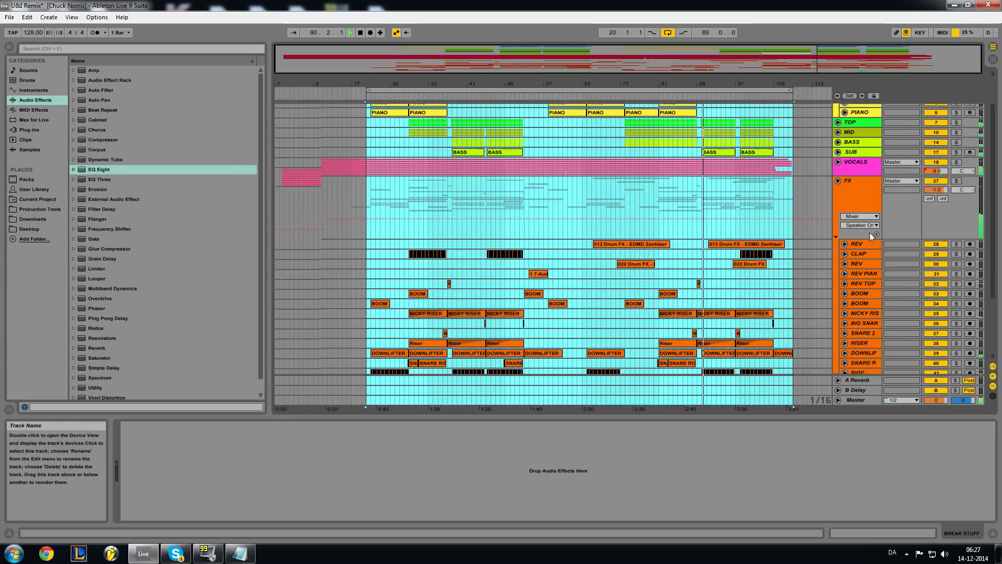
{"action": "scroll", "coordinate": [868, 217], "scroll_direction": "up", "scroll_amount": 3}
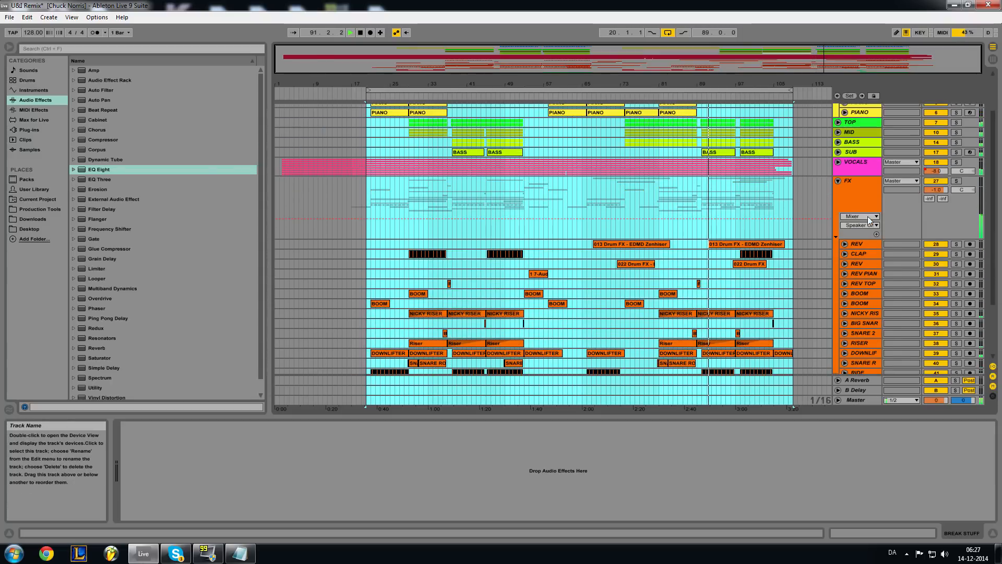
{"action": "left_click", "coordinate": [838, 183]}
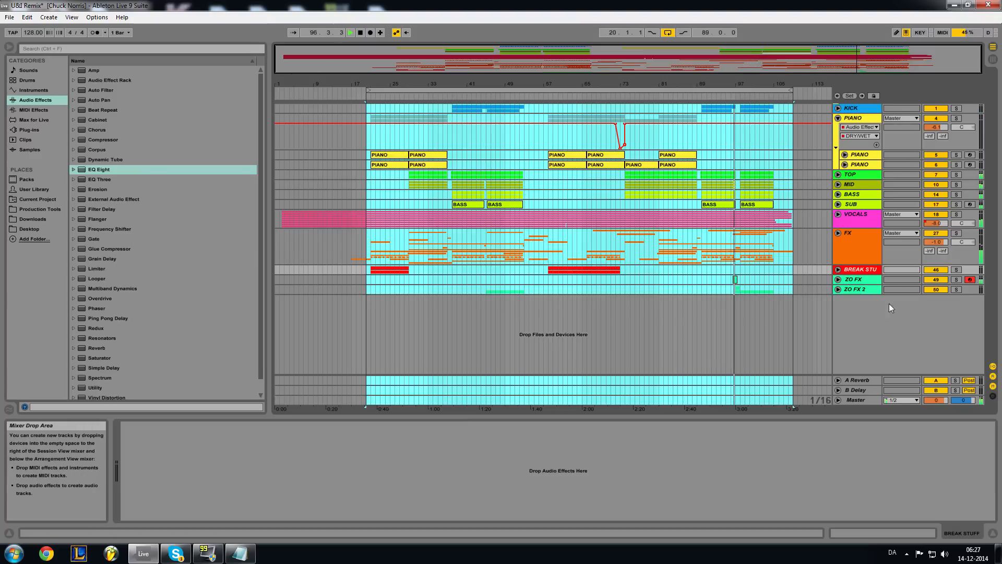
View the contents of the ZO FX 2 and ZO FX groups, leaving both folded.
{"action": "left_click", "coordinate": [837, 289]}
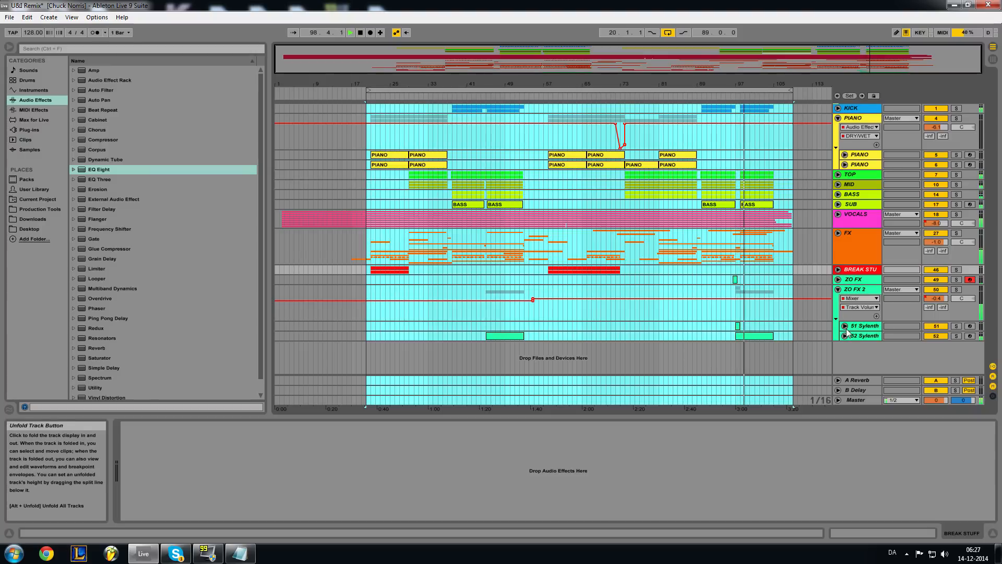
{"action": "left_click", "coordinate": [837, 279]}
{"action": "left_click", "coordinate": [838, 279]}
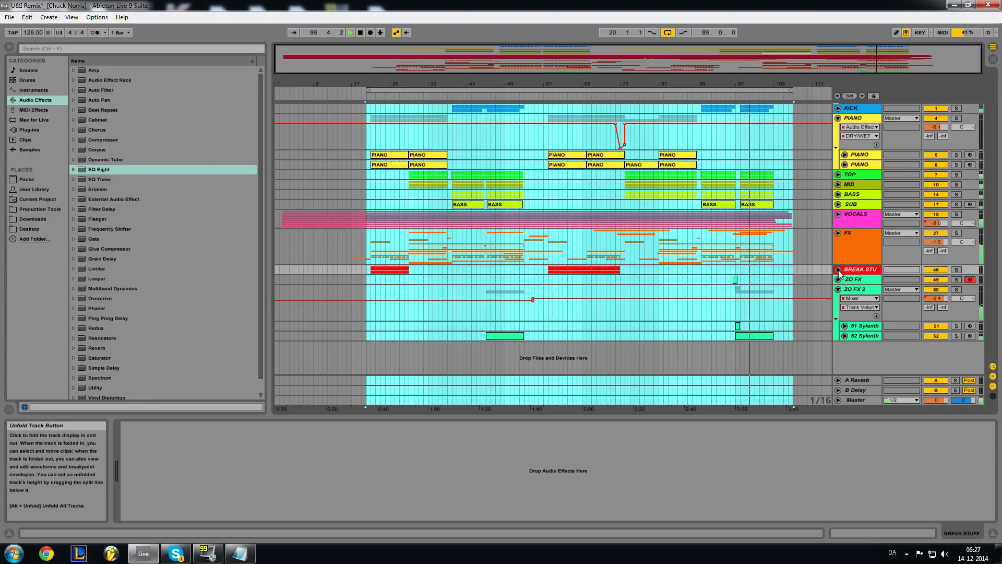
{"action": "left_click", "coordinate": [838, 289]}
Unfold the BREAK STUFF group to examine the 47 Sylenth track's notes and filter cutoff automation, and fold both again.
{"action": "left_click", "coordinate": [838, 270]}
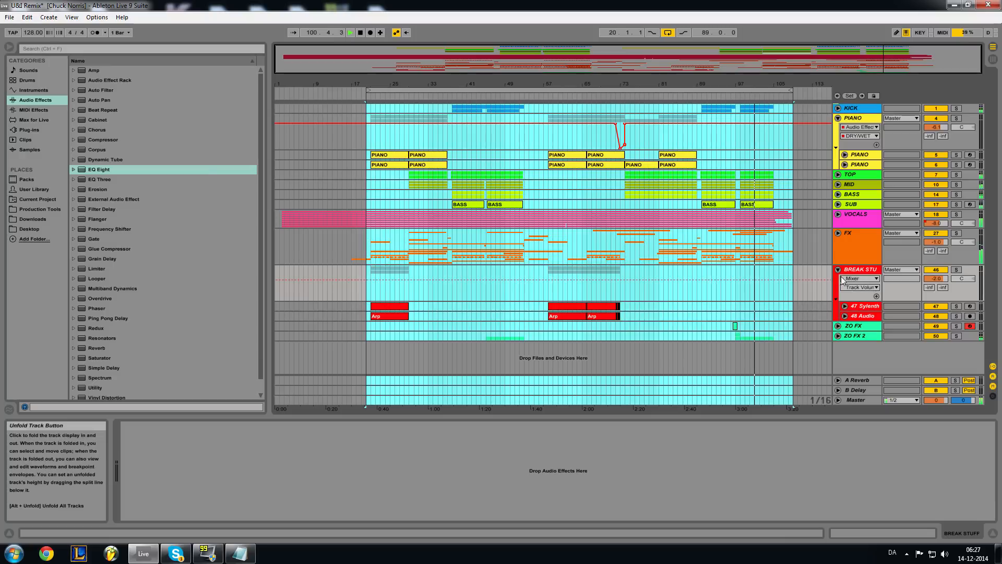
{"action": "left_click", "coordinate": [845, 307]}
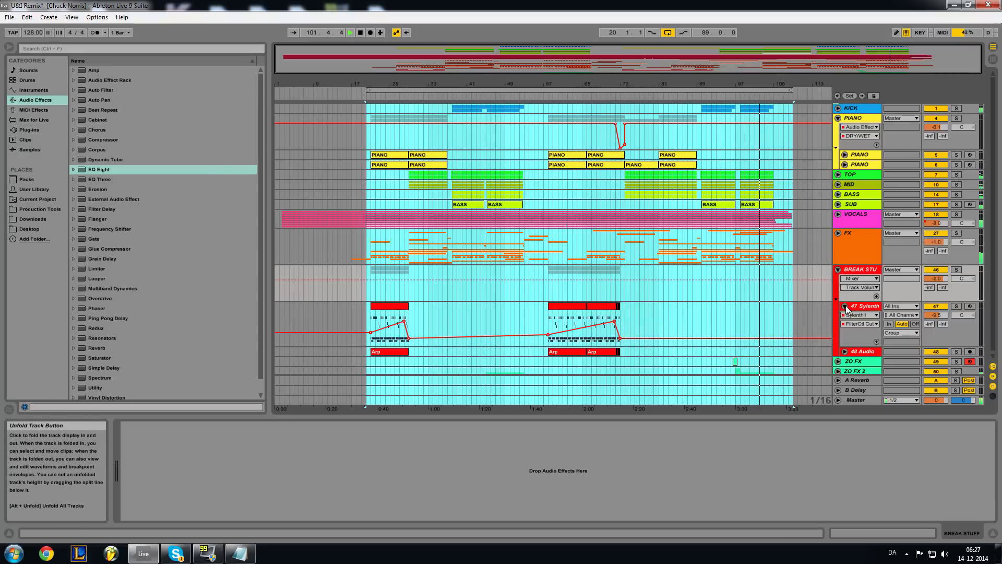
{"action": "left_click", "coordinate": [845, 306]}
{"action": "left_click", "coordinate": [838, 270]}
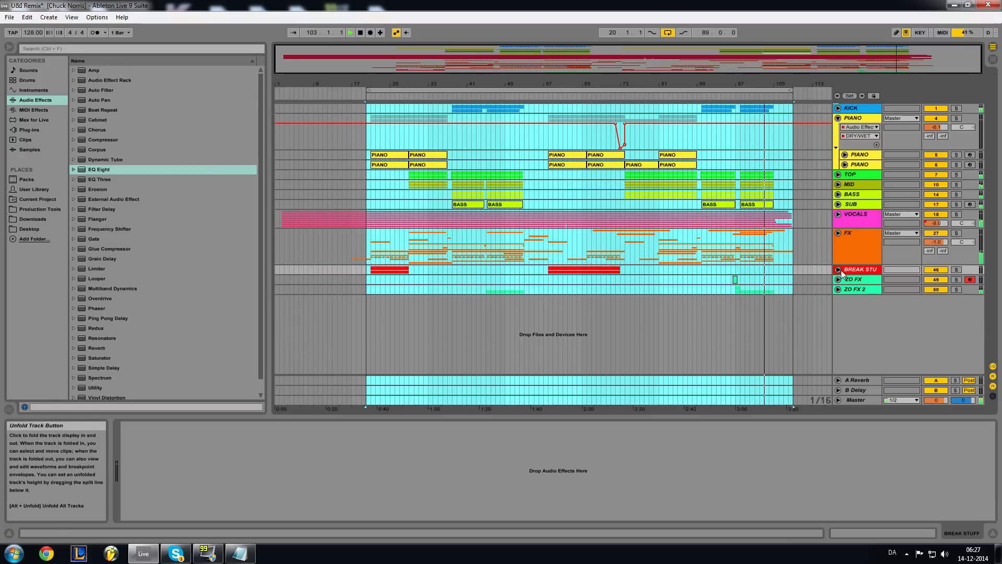
Unfold the KICK group, stop playback and select the loop's time range.
{"action": "left_click", "coordinate": [840, 110]}
{"action": "left_click", "coordinate": [838, 109]}
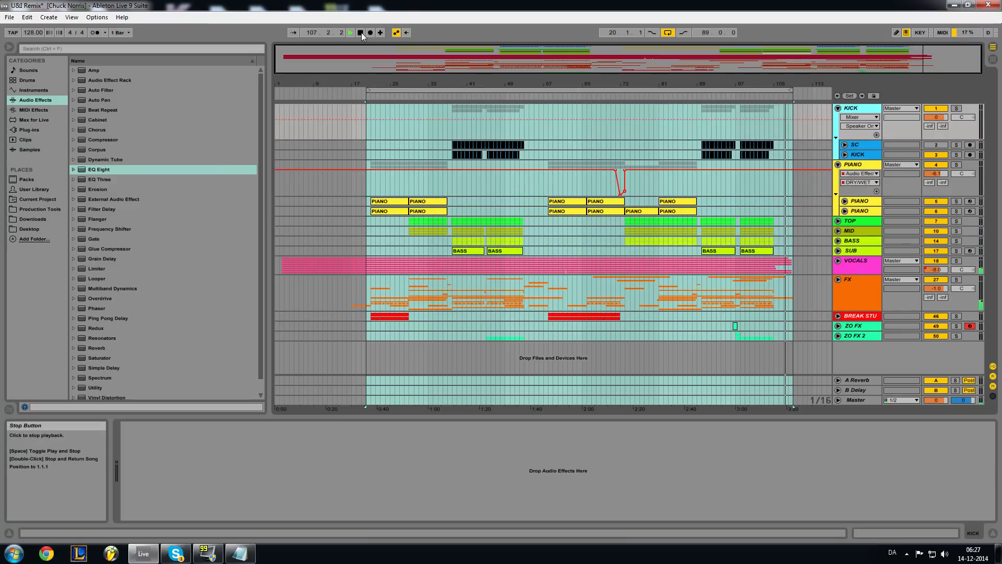
{"action": "left_click", "coordinate": [414, 92]}
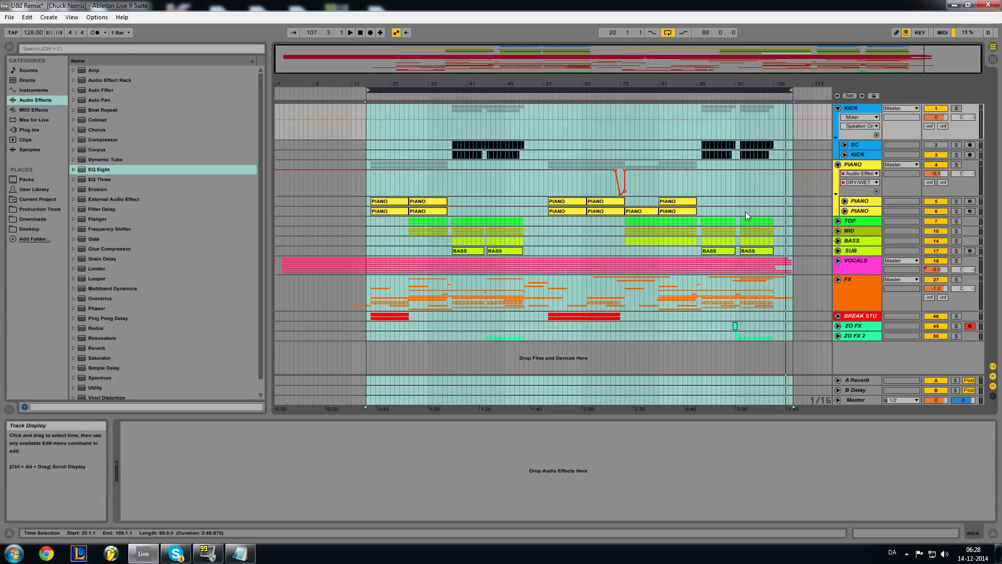
Select the KICK group and view its SC and KICK tracks, leaving the group folded.
{"action": "left_click", "coordinate": [853, 267]}
{"action": "left_click", "coordinate": [861, 166]}
{"action": "left_click", "coordinate": [861, 111]}
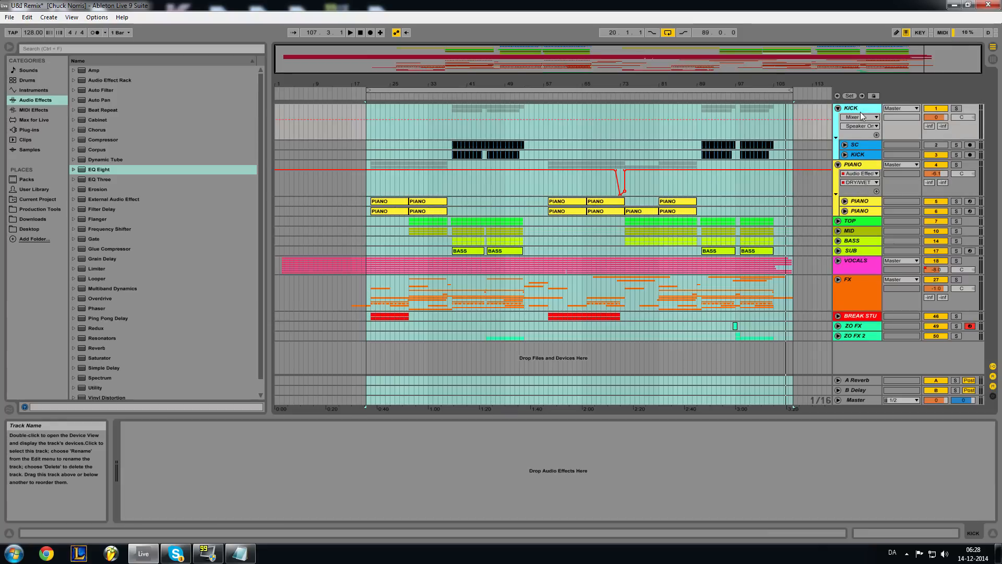
{"action": "left_click", "coordinate": [838, 108]}
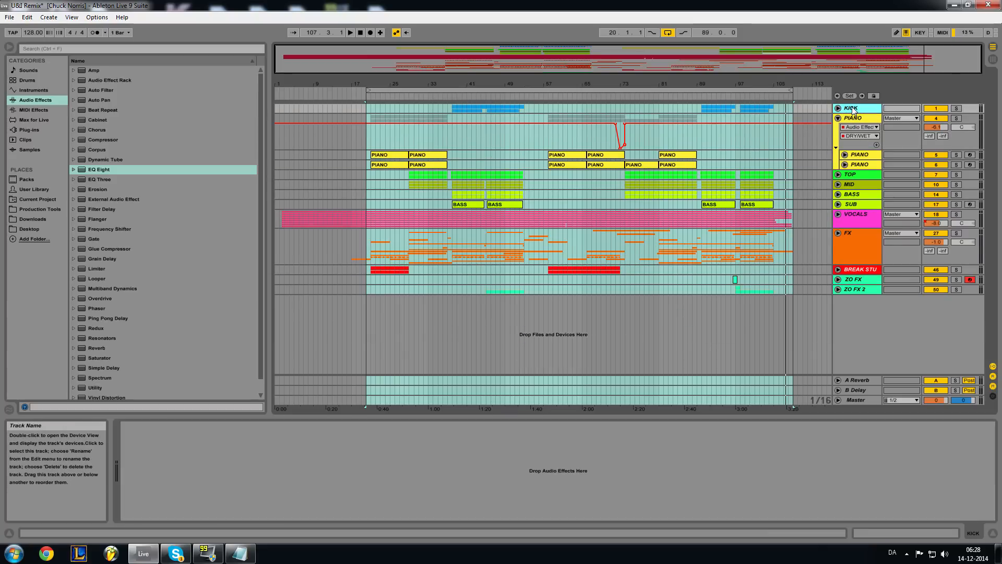
{"action": "left_click", "coordinate": [838, 108]}
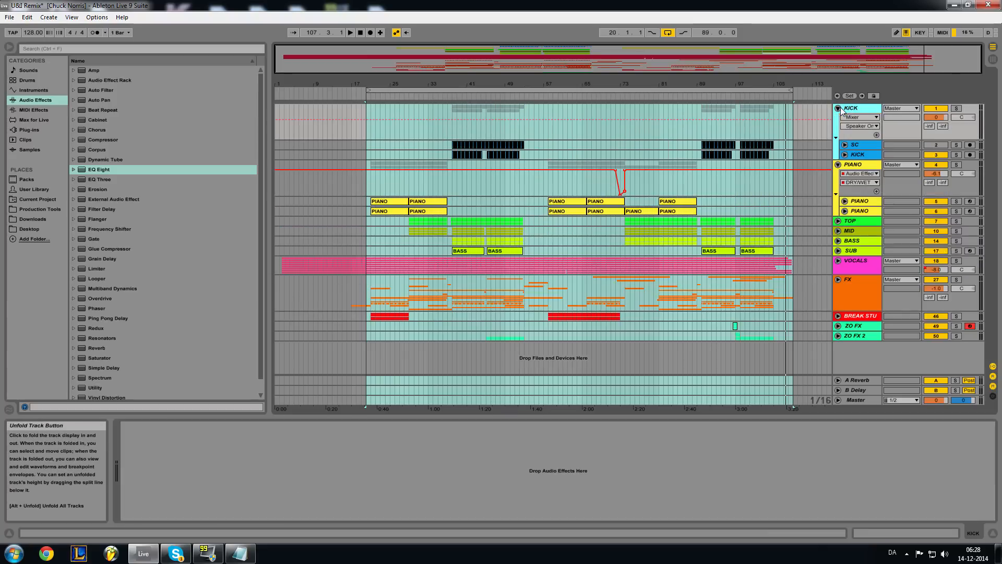
{"action": "left_click", "coordinate": [839, 108]}
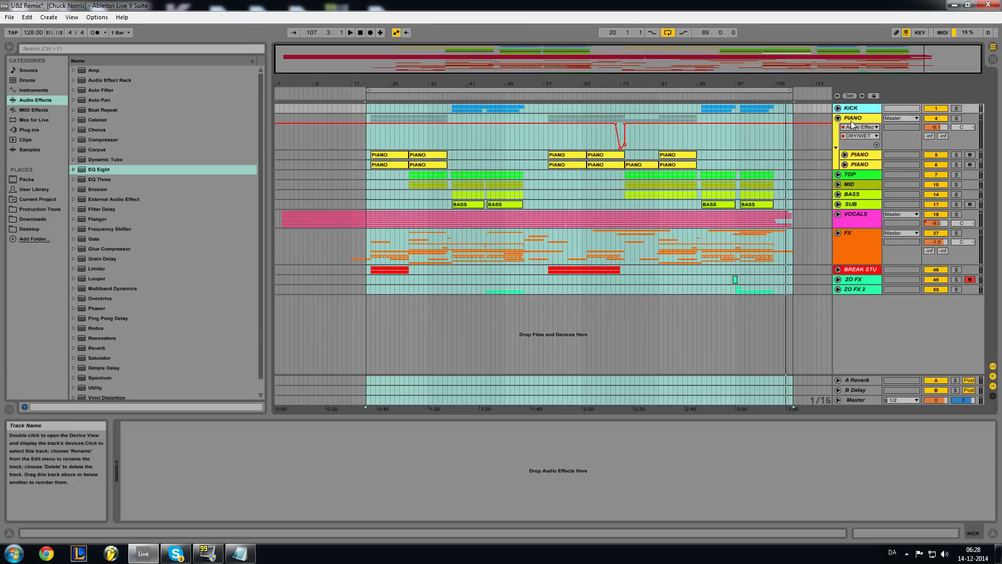
Show the PIANO group's device chain and set the arrangement's fixed grid to 1 Bar.
{"action": "left_click", "coordinate": [853, 119]}
{"action": "left_click_drag", "start_coordinate": [685, 79], "coordinate": [647, 84]}
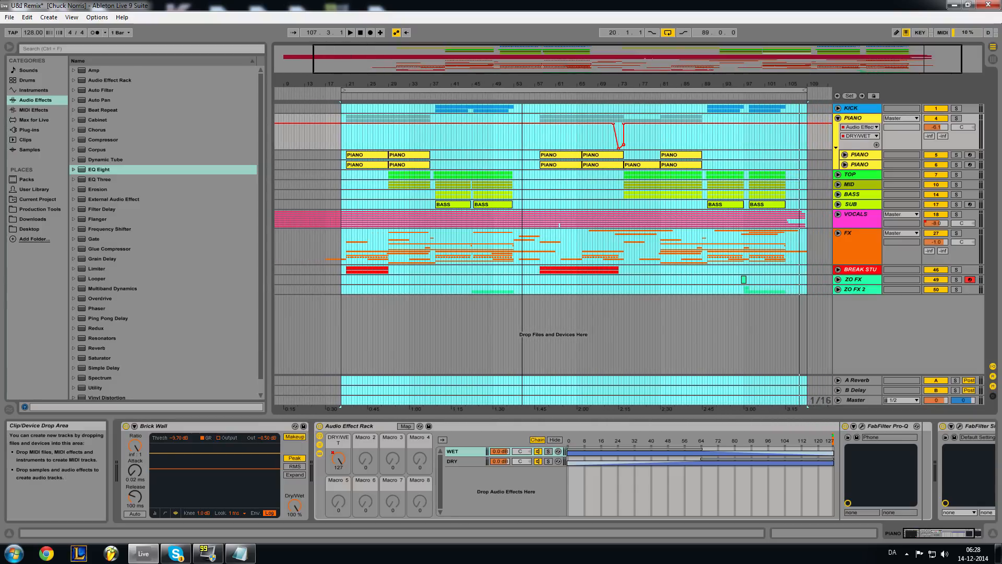
{"action": "mouse_move", "coordinate": [522, 85]}
{"action": "left_mouse_down"}
{"action": "mouse_move", "coordinate": [522, 95]}
{"action": "mouse_move", "coordinate": [523, 86]}
{"action": "left_mouse_up"}
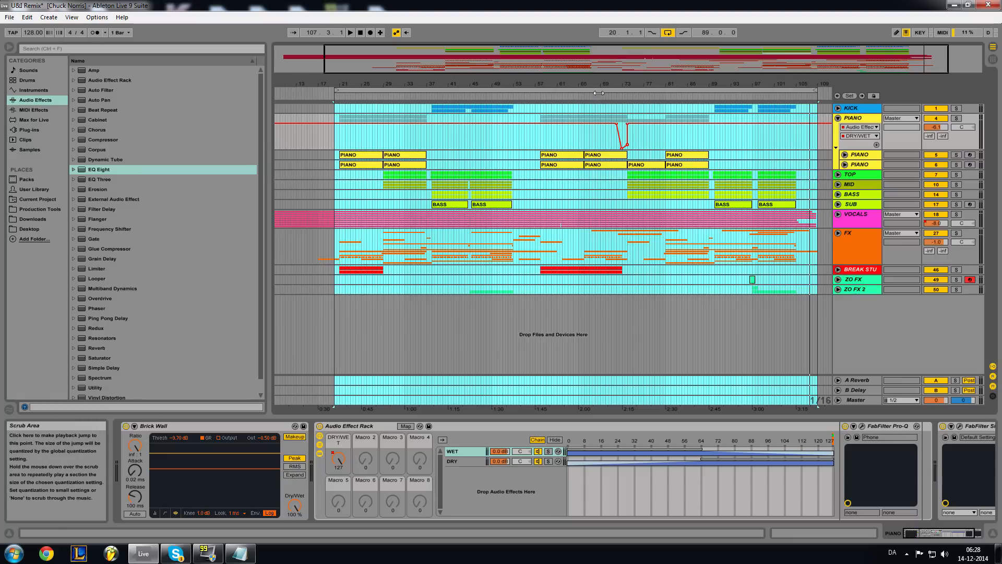
{"action": "left_click", "coordinate": [526, 165]}
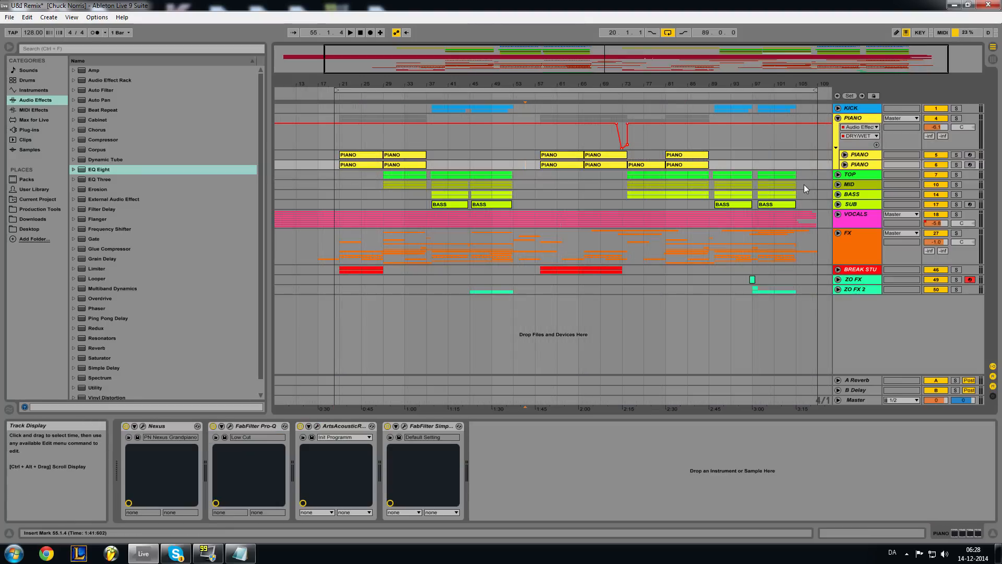
{"action": "right_click", "coordinate": [531, 183]}
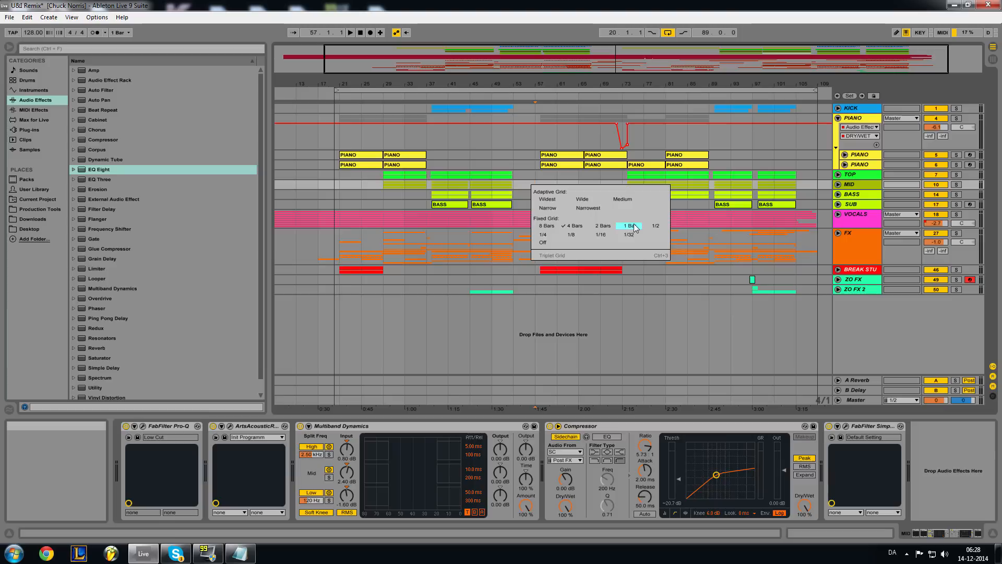
{"action": "left_click", "coordinate": [629, 228]}
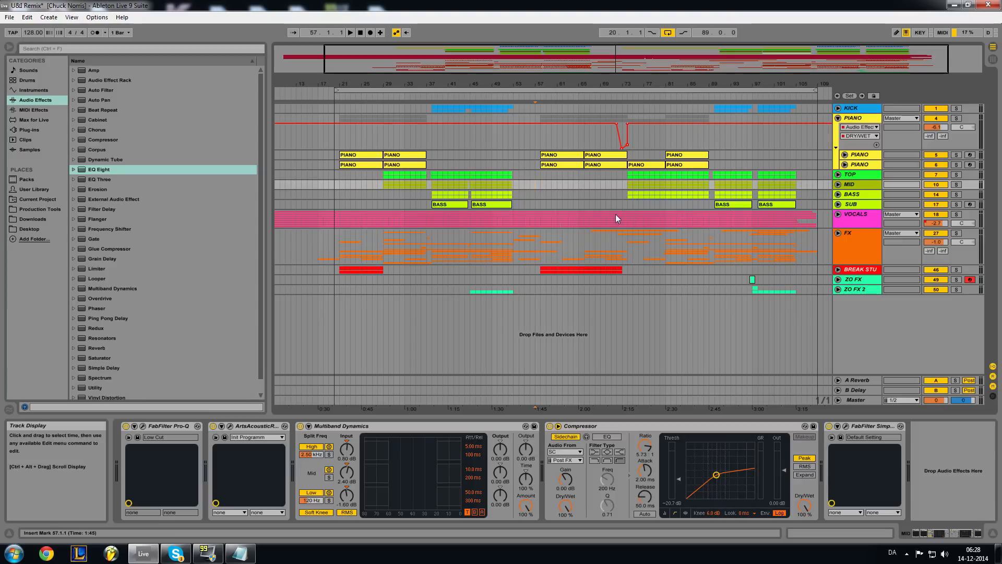
Unfold both tracks in the PIANO group to show their notes and automation, and solo the group.
{"action": "left_click", "coordinate": [862, 156]}
{"action": "left_click", "coordinate": [844, 154]}
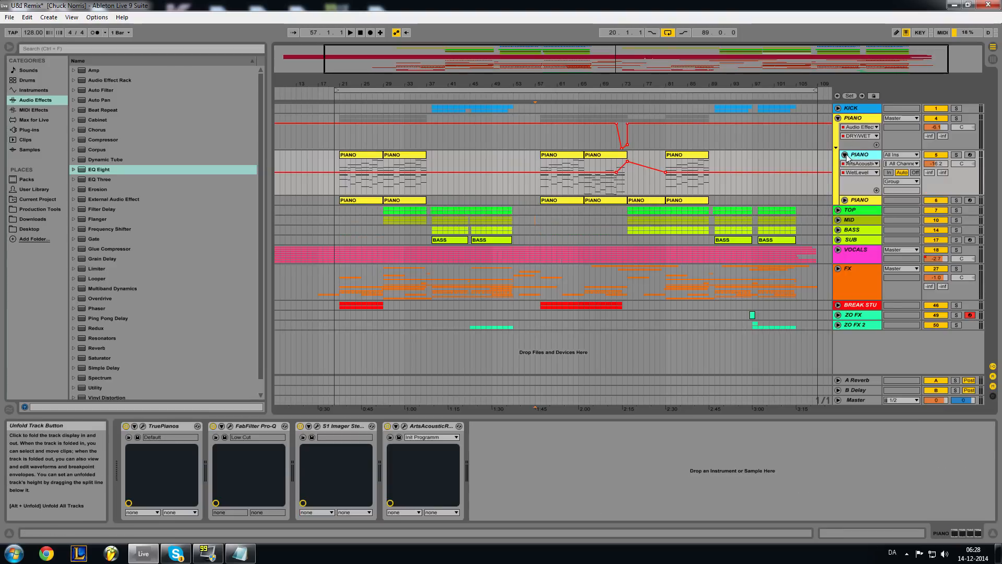
{"action": "left_click", "coordinate": [844, 200]}
{"action": "left_click_drag", "start_coordinate": [463, 55], "coordinate": [462, 61]}
{"action": "left_click", "coordinate": [956, 117]}
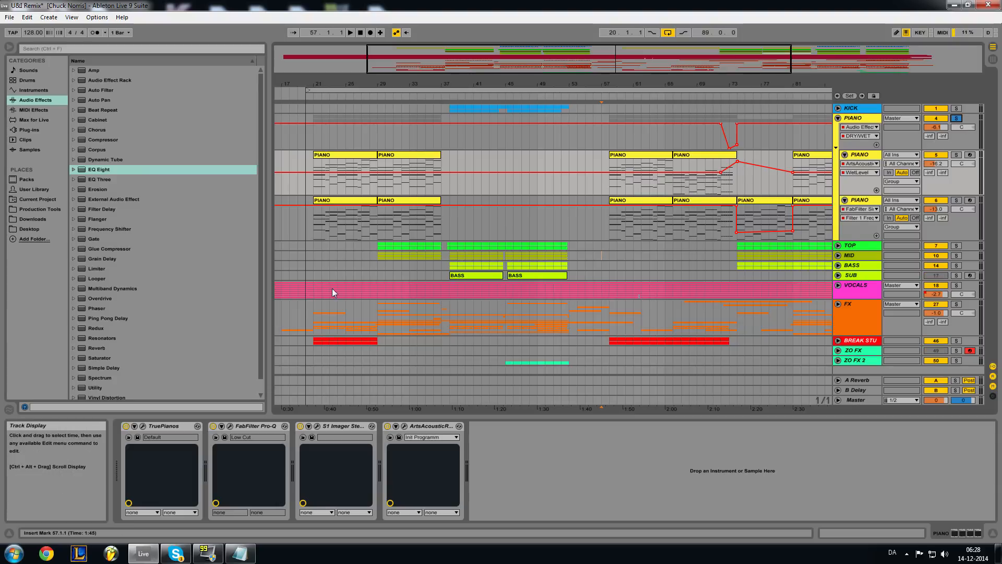
Set the arrangement loop to 8 bars from bar 21 to bar 29, over the first pair of PIANO clips.
{"action": "left_click_drag", "start_coordinate": [402, 67], "coordinate": [416, 98]}
{"action": "left_click_drag", "start_coordinate": [301, 92], "coordinate": [313, 92]}
{"action": "left_click_drag", "start_coordinate": [411, 52], "coordinate": [353, 52]}
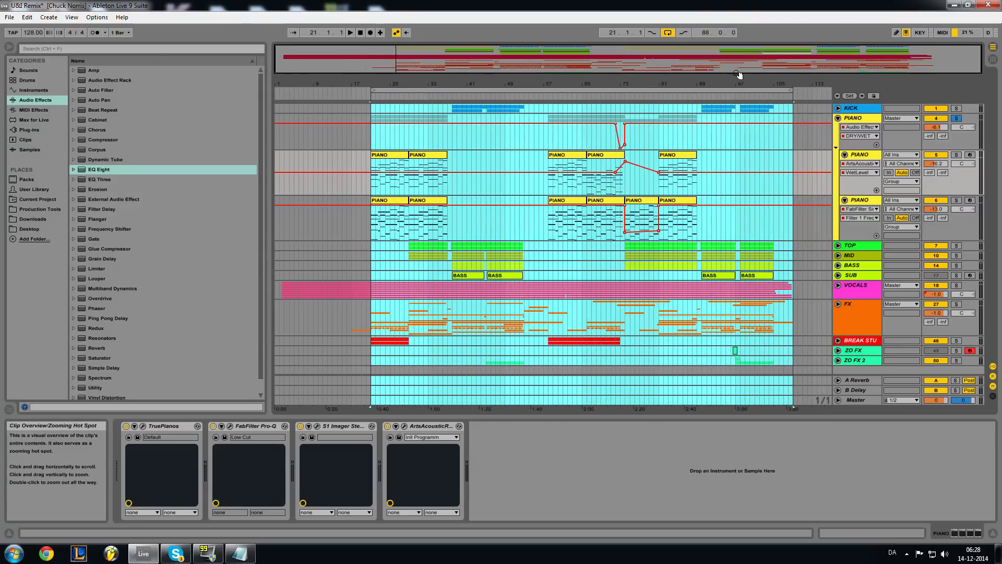
{"action": "mouse_move", "coordinate": [789, 89]}
{"action": "left_mouse_down"}
{"action": "mouse_move", "coordinate": [432, 91]}
{"action": "mouse_move", "coordinate": [449, 92]}
{"action": "mouse_move", "coordinate": [409, 107]}
{"action": "mouse_move", "coordinate": [405, 145]}
{"action": "mouse_move", "coordinate": [434, 167]}
{"action": "left_mouse_up"}
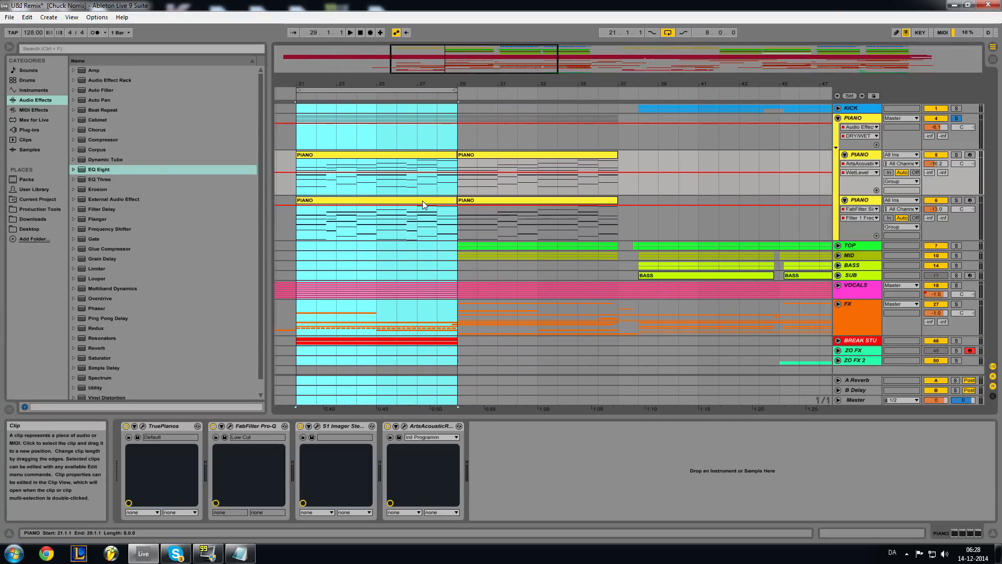
{"action": "left_click_drag", "start_coordinate": [410, 70], "coordinate": [409, 55]}
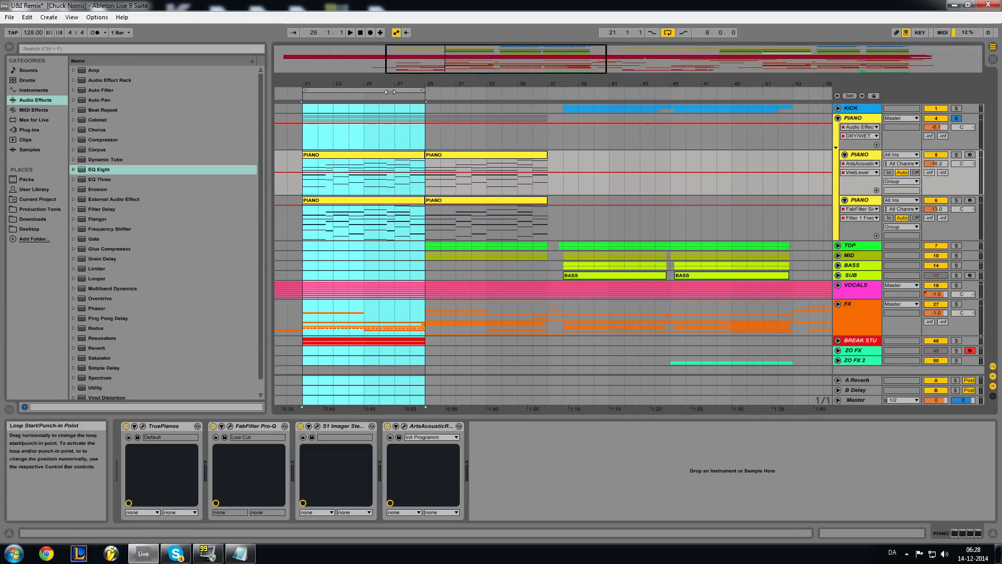
Play the looped section with the upper PIANO track's first clip open to show its chord notes, and stop playback.
{"action": "left_click", "coordinate": [366, 90]}
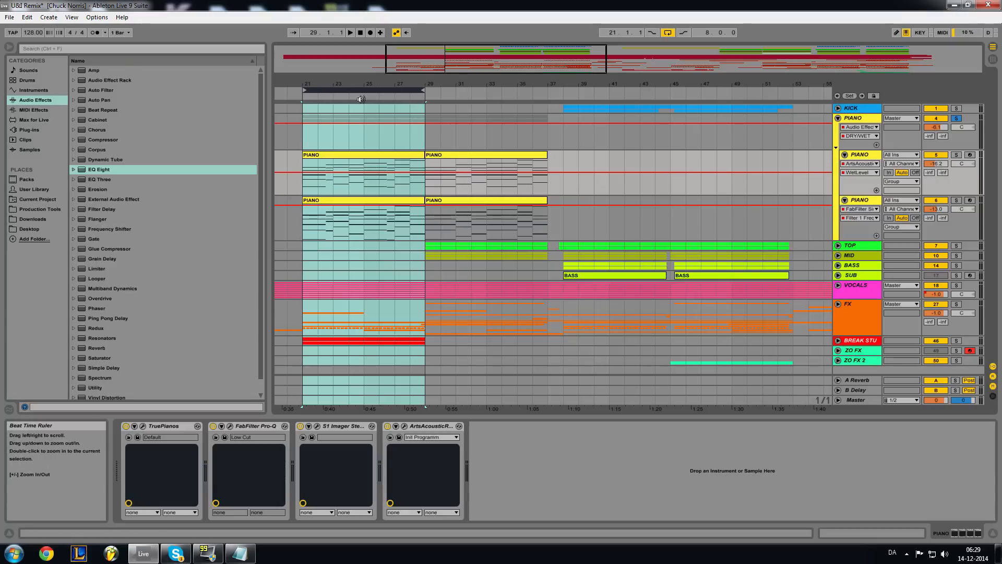
{"action": "left_click", "coordinate": [352, 33]}
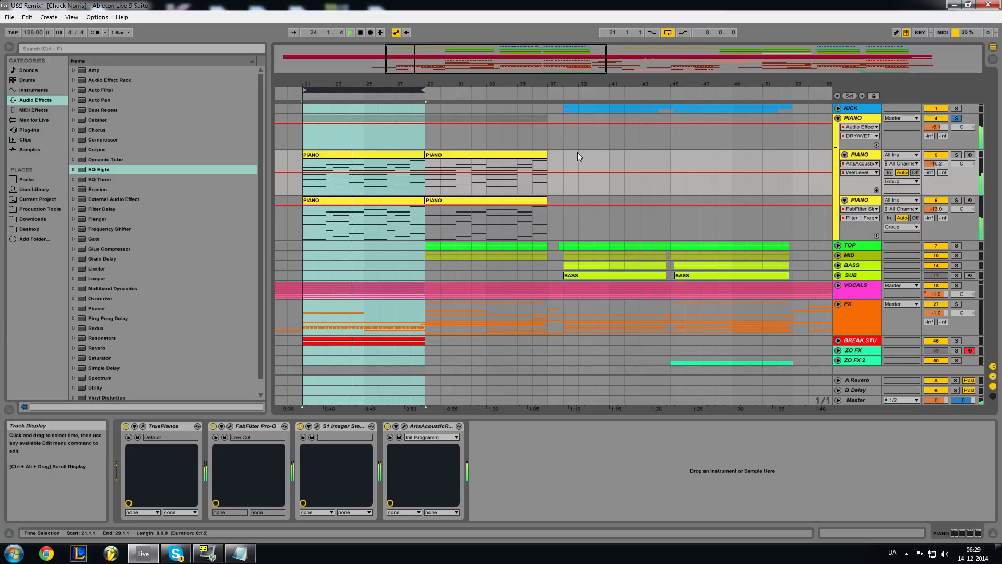
{"action": "left_click", "coordinate": [393, 152]}
{"action": "left_click", "coordinate": [856, 532]}
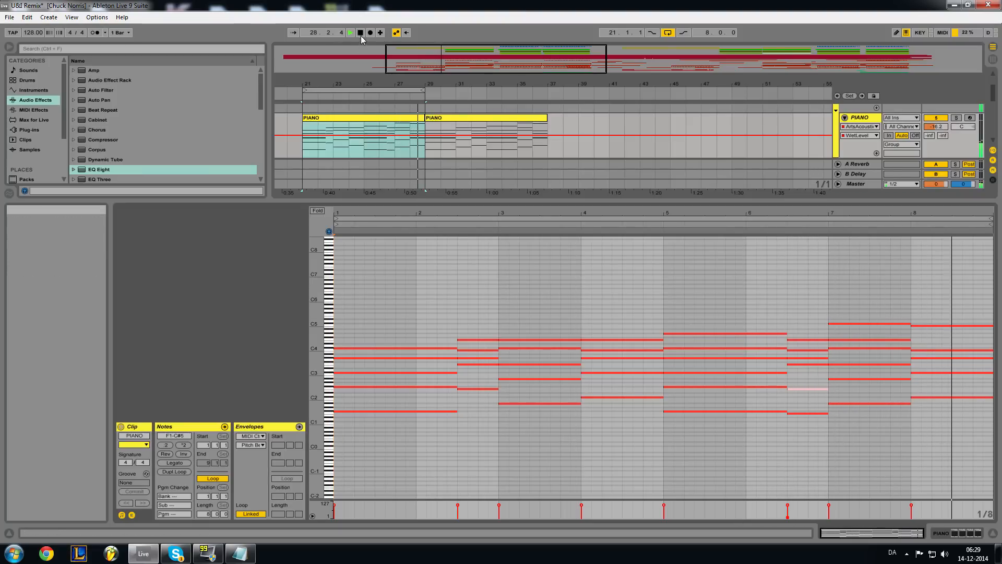
{"action": "left_click", "coordinate": [361, 33]}
{"action": "left_click", "coordinate": [362, 34]}
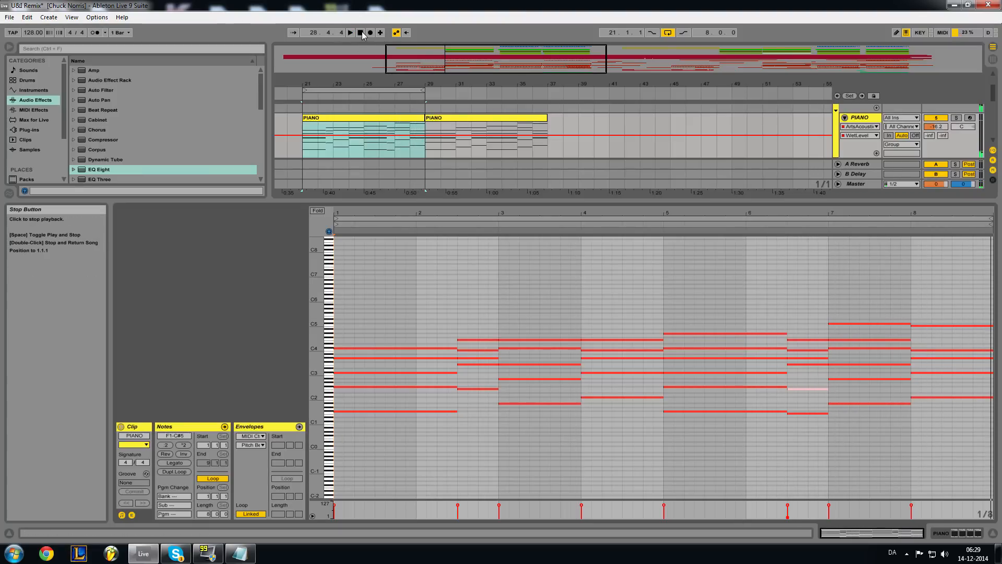
Return from the clip's notes to the PIANO track's device chain and select the second PIANO clip.
{"action": "left_click", "coordinate": [374, 117]}
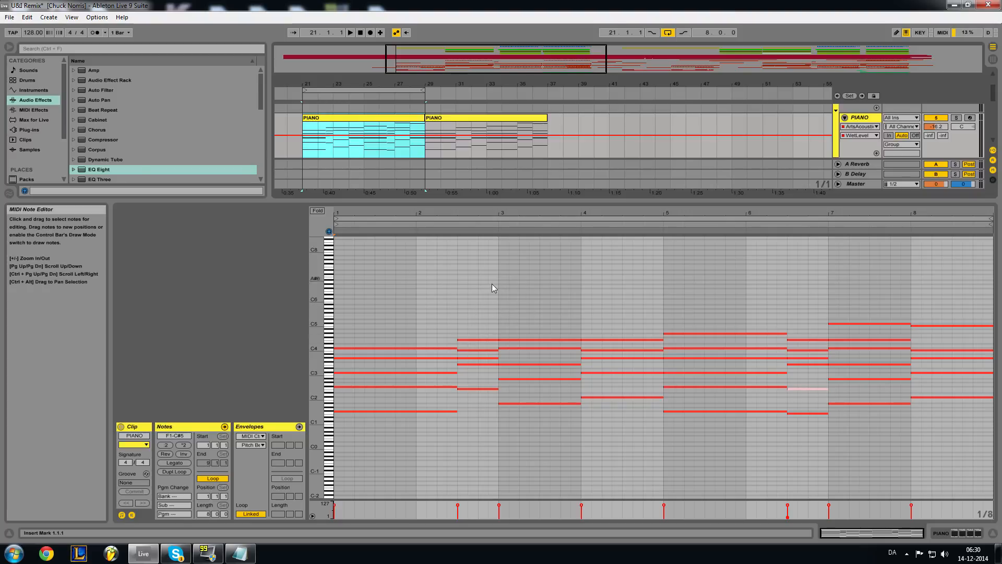
{"action": "left_click", "coordinate": [959, 532]}
{"action": "mouse_move", "coordinate": [402, 63]}
{"action": "left_mouse_down"}
{"action": "mouse_move", "coordinate": [399, 35]}
{"action": "mouse_move", "coordinate": [397, 44]}
{"action": "left_mouse_up"}
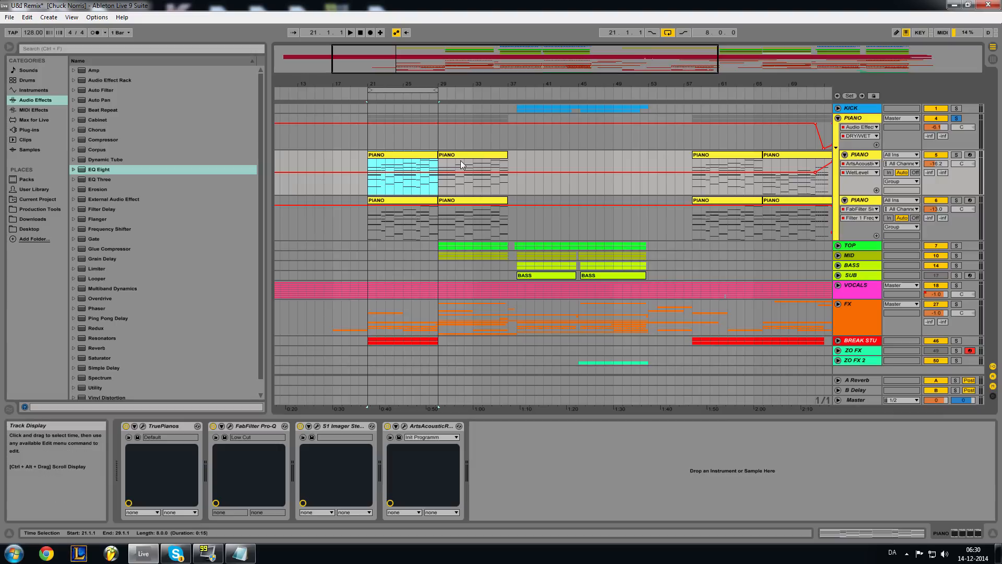
{"action": "left_click", "coordinate": [473, 166]}
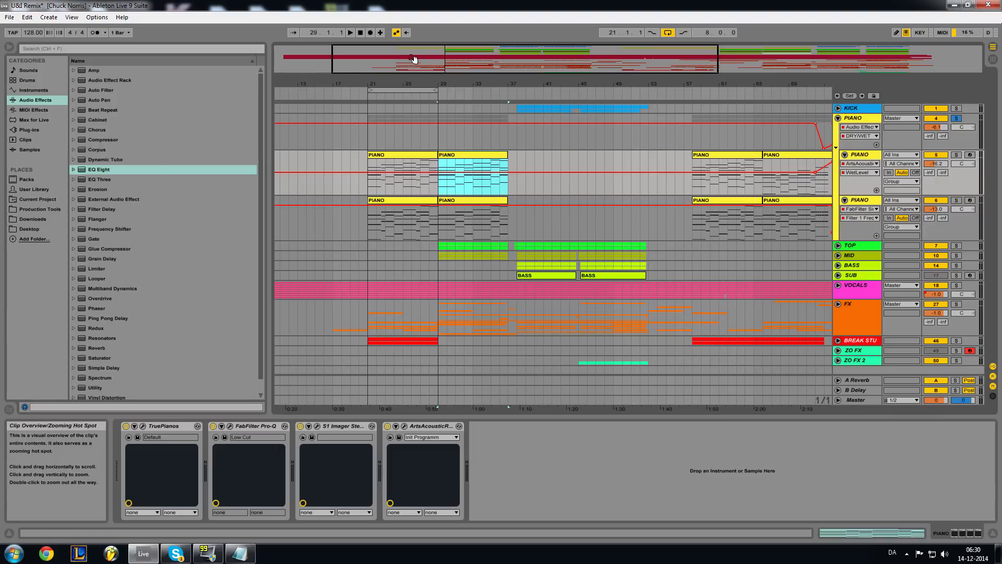
Set the fixed grid to 1/16 and highlight the chords before bars 23 and 27 in the first PIANO clip.
{"action": "scroll", "coordinate": [379, 187], "scroll_direction": "up", "scroll_amount": 5}
{"action": "right_click", "coordinate": [382, 187]}
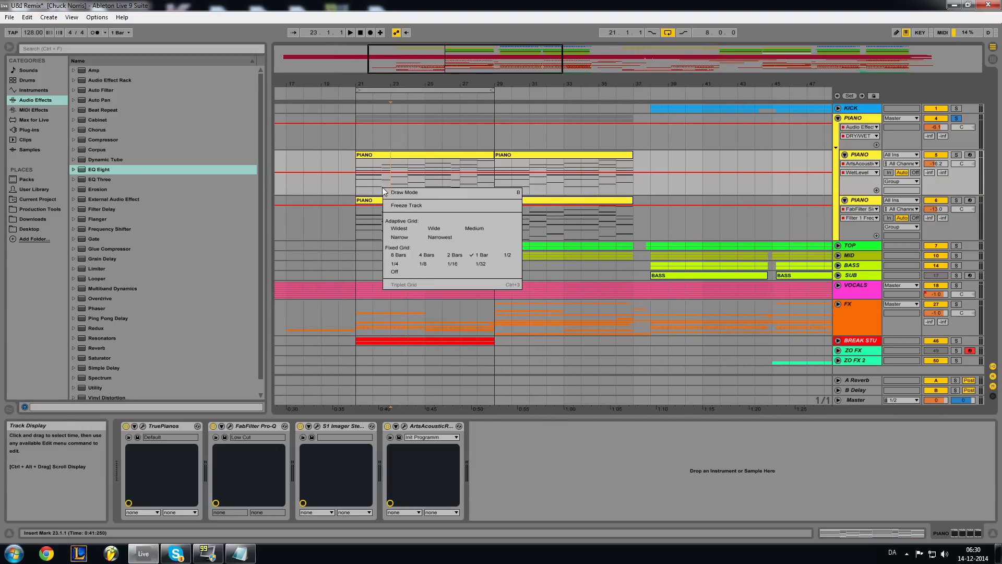
{"action": "left_click", "coordinate": [451, 263]}
{"action": "left_click_drag", "start_coordinate": [384, 189], "coordinate": [384, 193]}
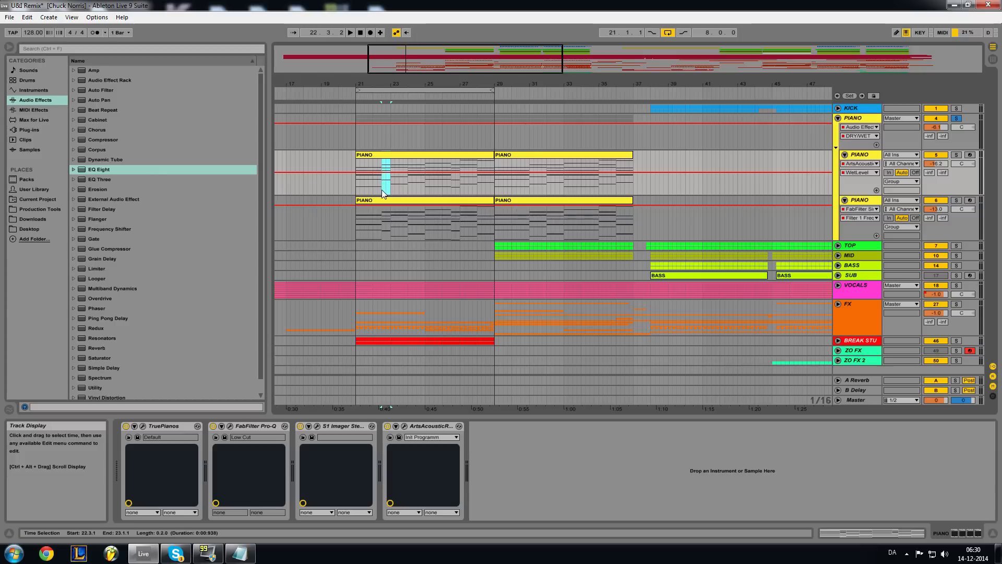
{"action": "left_click_drag", "start_coordinate": [452, 192], "coordinate": [460, 189]}
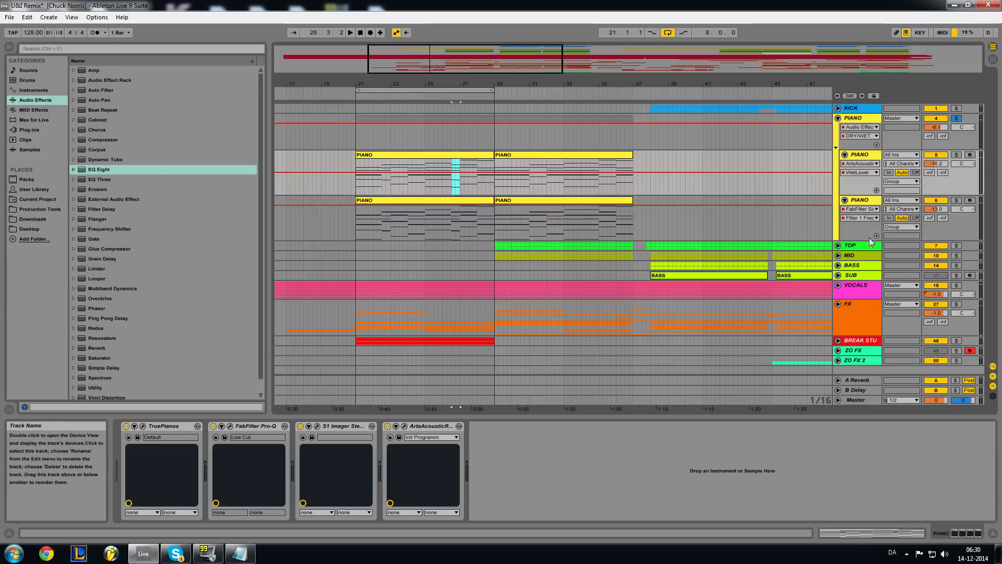
Look inside the TOP and MID groups one after the other, folding each group back.
{"action": "left_click", "coordinate": [838, 246]}
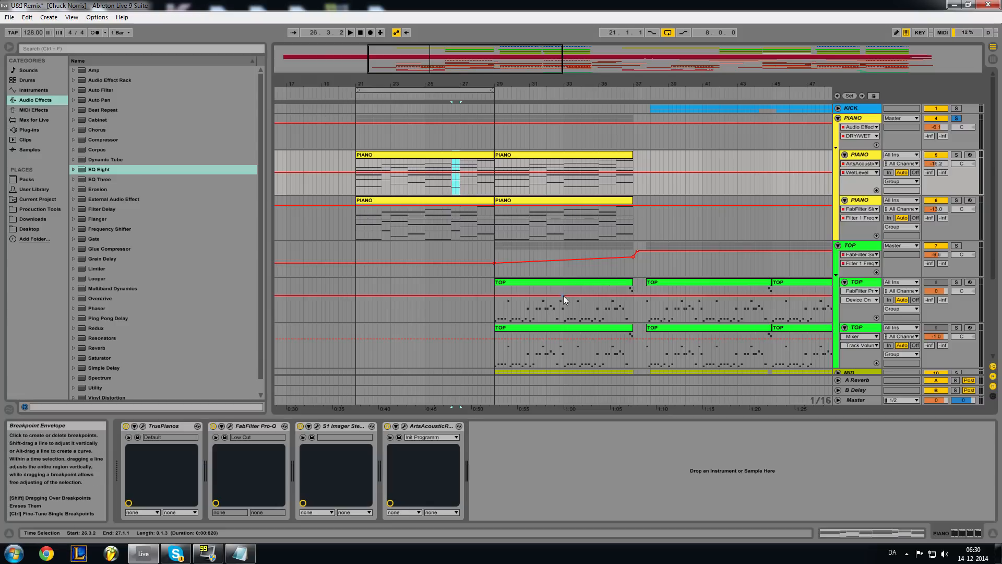
{"action": "left_click", "coordinate": [839, 246]}
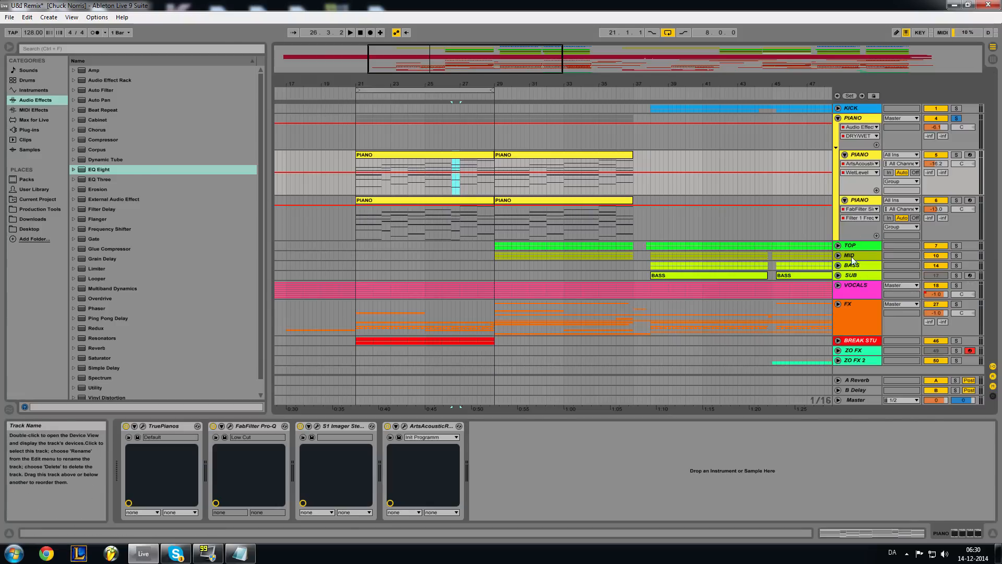
{"action": "left_click", "coordinate": [852, 256]}
{"action": "left_click", "coordinate": [838, 255]}
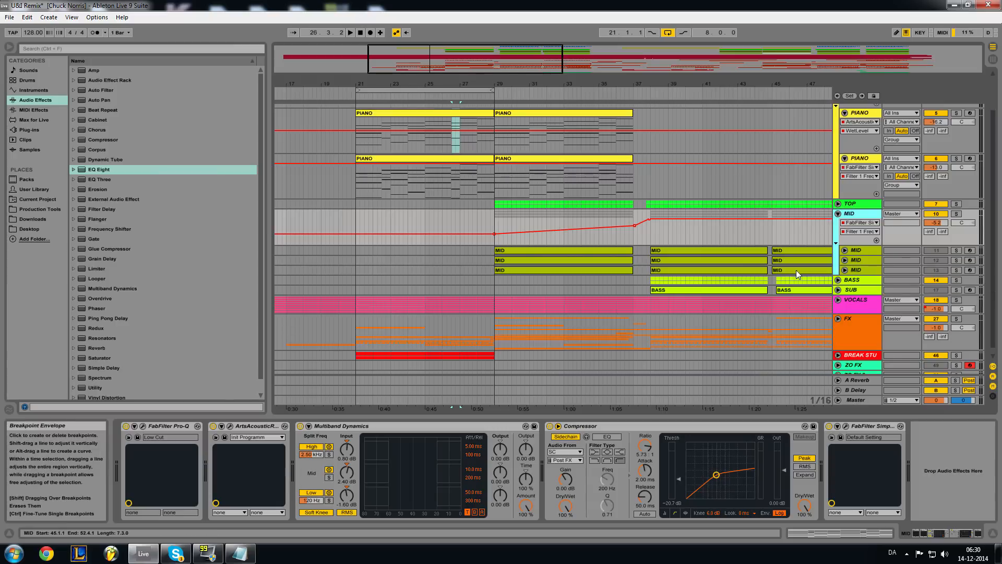
{"action": "left_click", "coordinate": [838, 214]}
Unfold the TOP group, solo it, and move the 8-bar loop to start at bar 29, over the first TOP clips.
{"action": "left_click", "coordinate": [838, 245]}
{"action": "scroll", "coordinate": [657, 285], "scroll_direction": "down", "scroll_amount": 1}
{"action": "scroll", "coordinate": [653, 272], "scroll_direction": "up", "scroll_amount": 1}
{"action": "scroll", "coordinate": [651, 269], "scroll_direction": "down", "scroll_amount": 2}
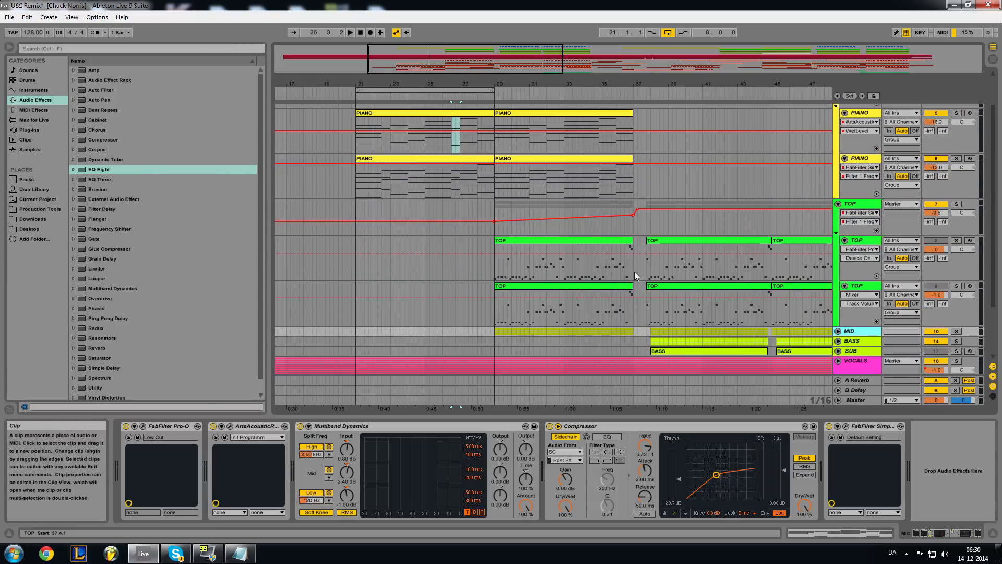
{"action": "left_click", "coordinate": [956, 203]}
{"action": "left_click_drag", "start_coordinate": [482, 93], "coordinate": [610, 86]}
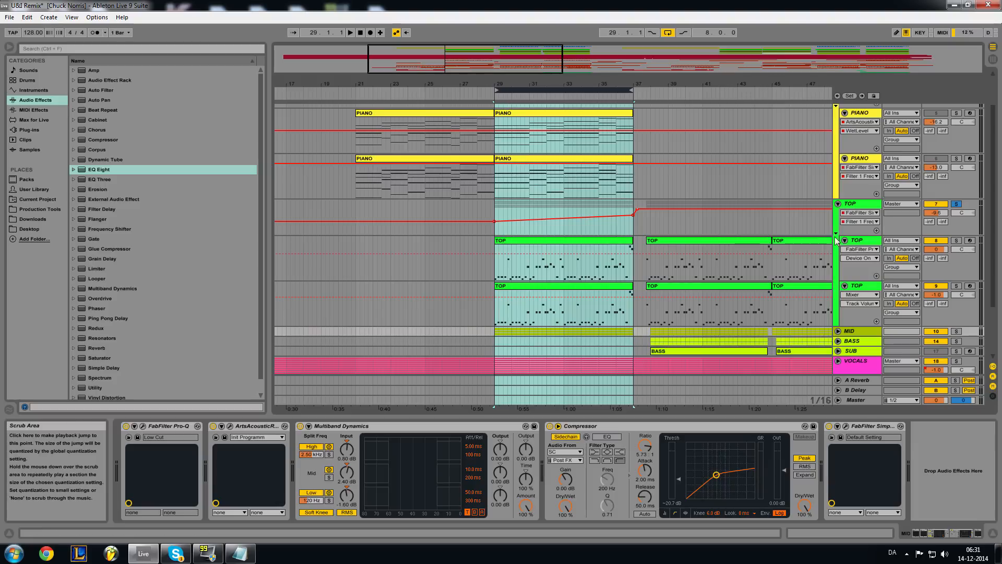
Play the soloed TOP group from bar 29, then move the 8-bar loop to 37.4.1, play the melody there and stop.
{"action": "left_click", "coordinate": [853, 205]}
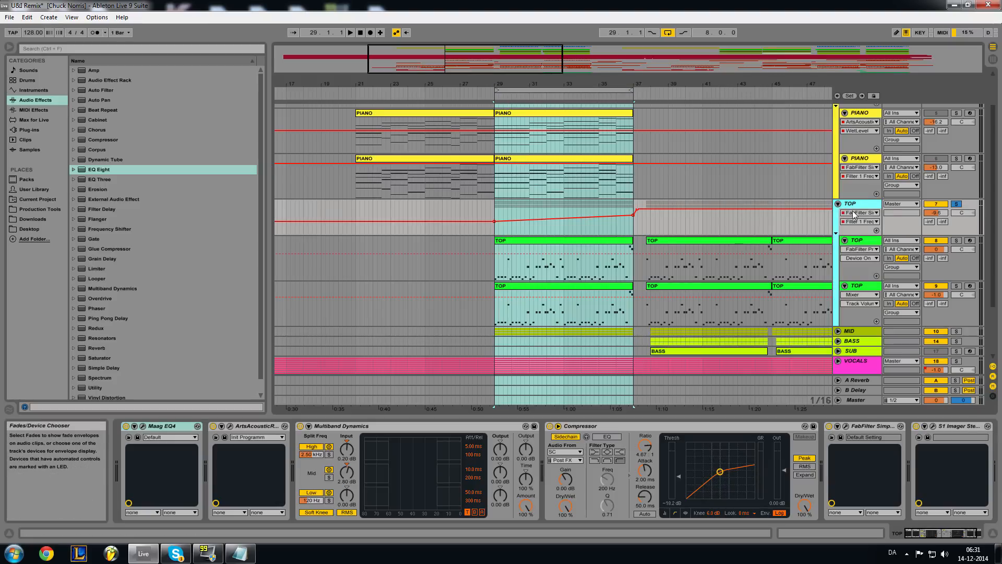
{"action": "left_click", "coordinate": [492, 96]}
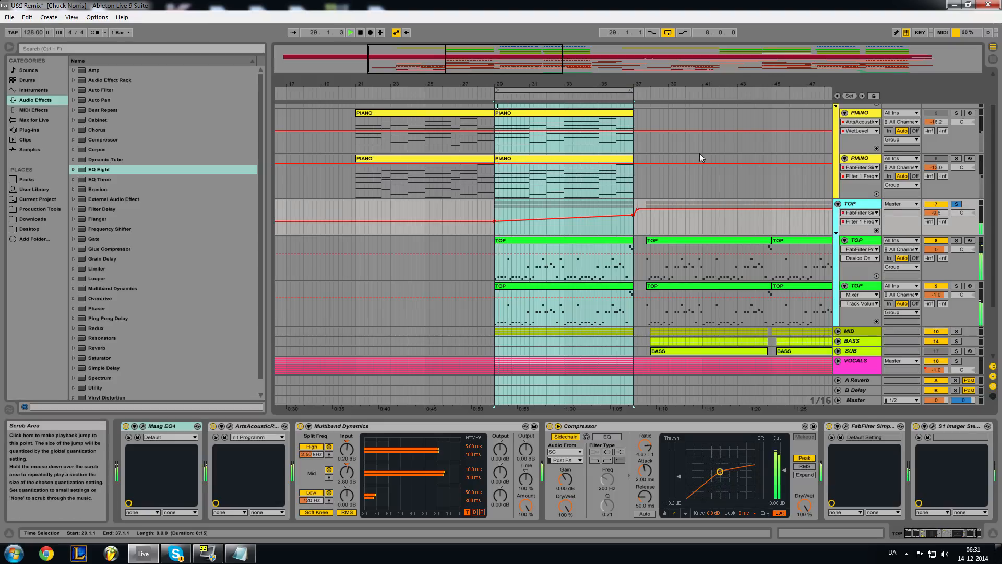
{"action": "left_click_drag", "start_coordinate": [611, 91], "coordinate": [764, 96]}
{"action": "left_click", "coordinate": [645, 98]}
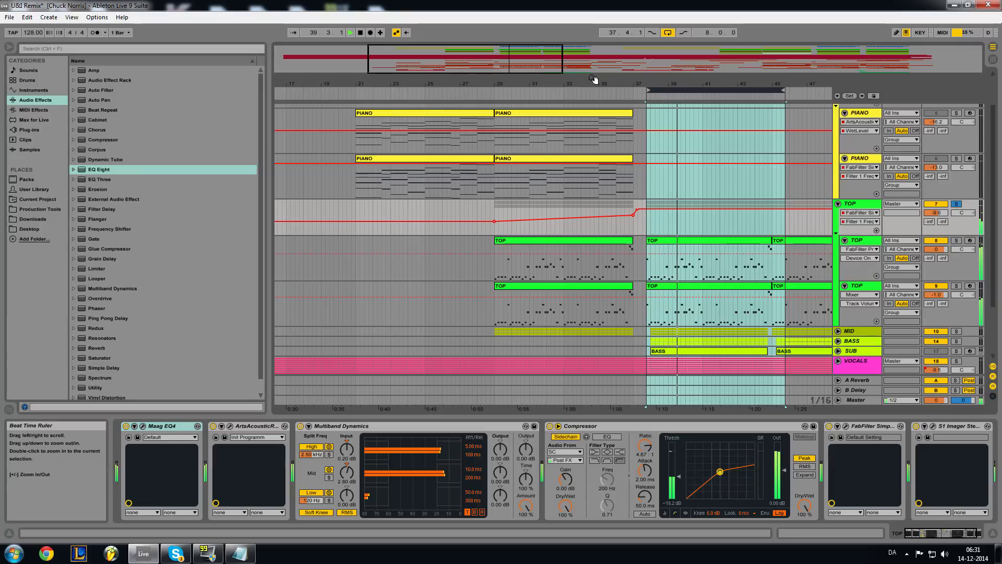
{"action": "left_click", "coordinate": [359, 32]}
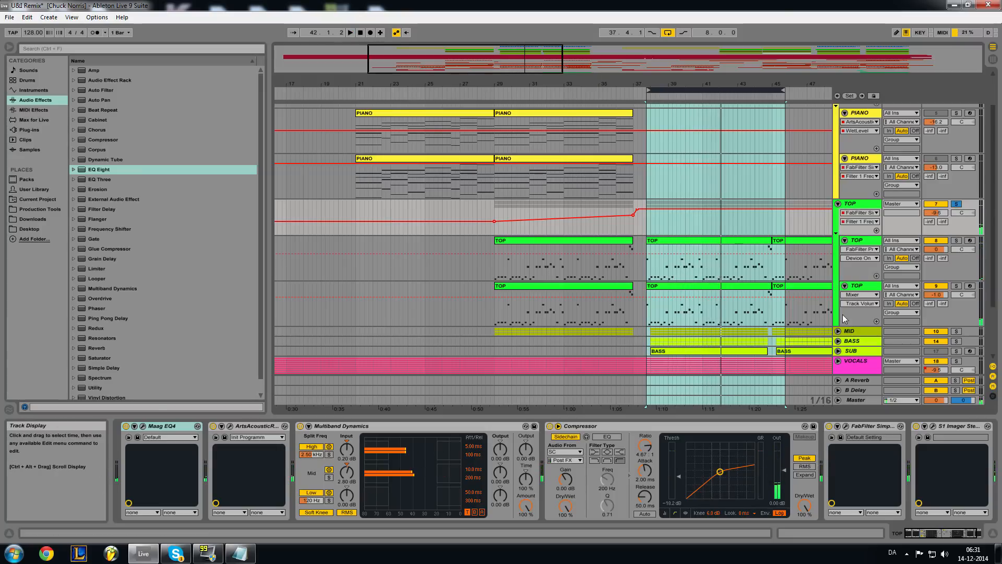
Unfold the MID group and its first MID track to show the chord notes, and display that track's devices.
{"action": "left_click", "coordinate": [856, 330]}
{"action": "left_click", "coordinate": [838, 331]}
{"action": "scroll", "coordinate": [867, 325], "scroll_direction": "down", "scroll_amount": 7}
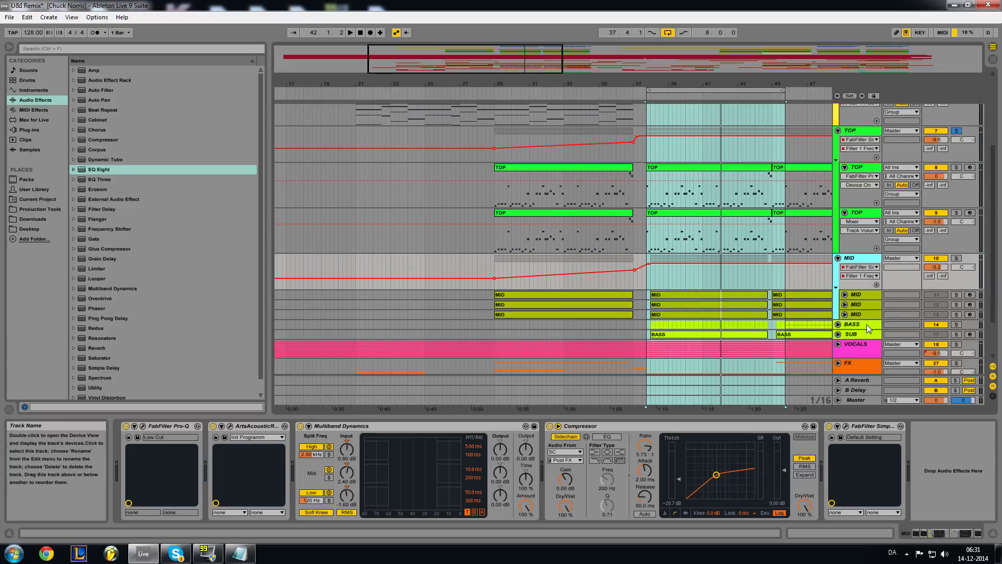
{"action": "left_click", "coordinate": [845, 295]}
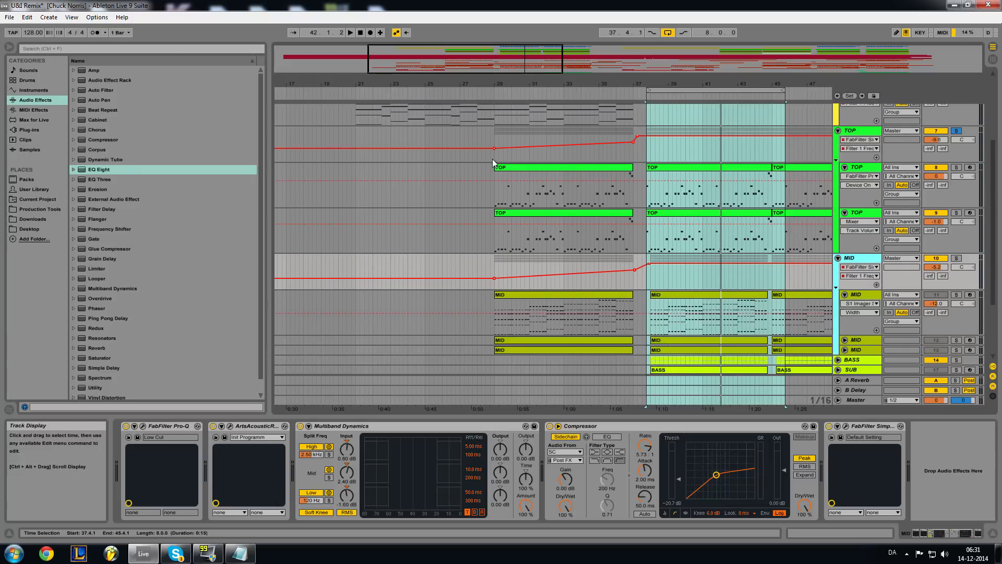
{"action": "scroll", "coordinate": [497, 157], "scroll_direction": "up", "scroll_amount": 2}
{"action": "scroll", "coordinate": [708, 308], "scroll_direction": "down", "scroll_amount": 3}
{"action": "left_click", "coordinate": [858, 280]}
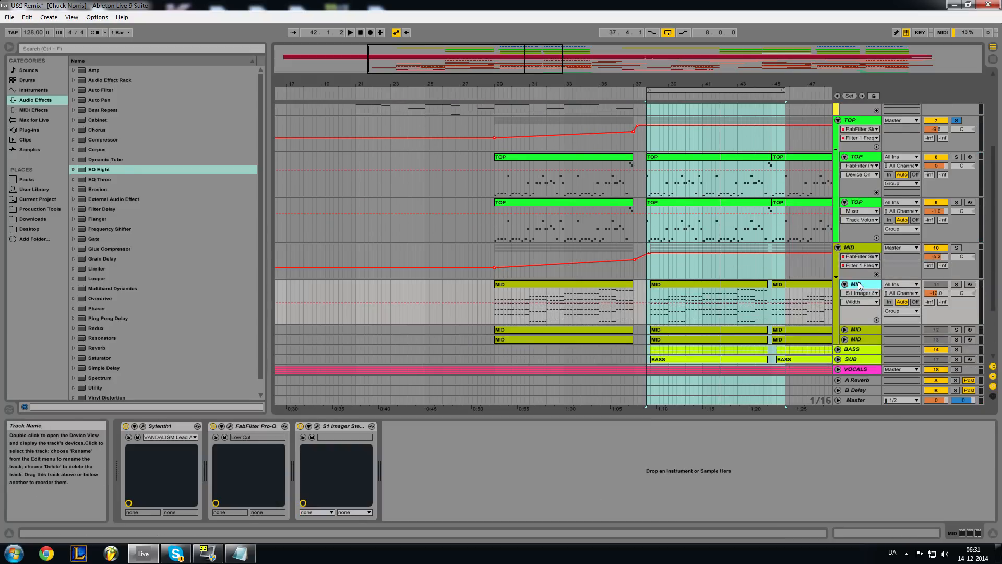
Solo the MID group, shift the 8-bar loop to start at bar 38, and play the looped chords before stopping.
{"action": "left_click", "coordinate": [957, 249]}
{"action": "left_click_drag", "start_coordinate": [674, 90], "coordinate": [677, 90]}
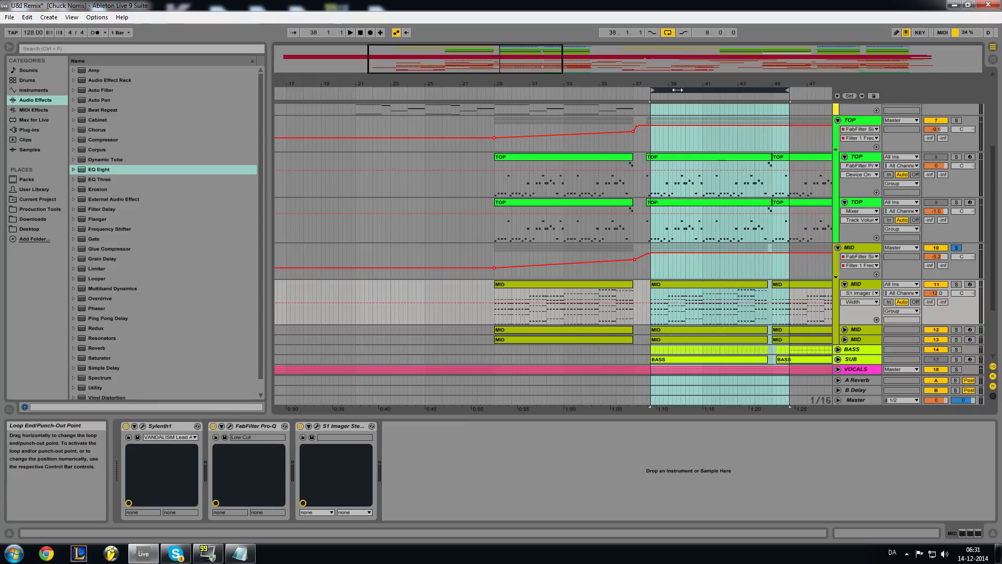
{"action": "key", "text": "space"}
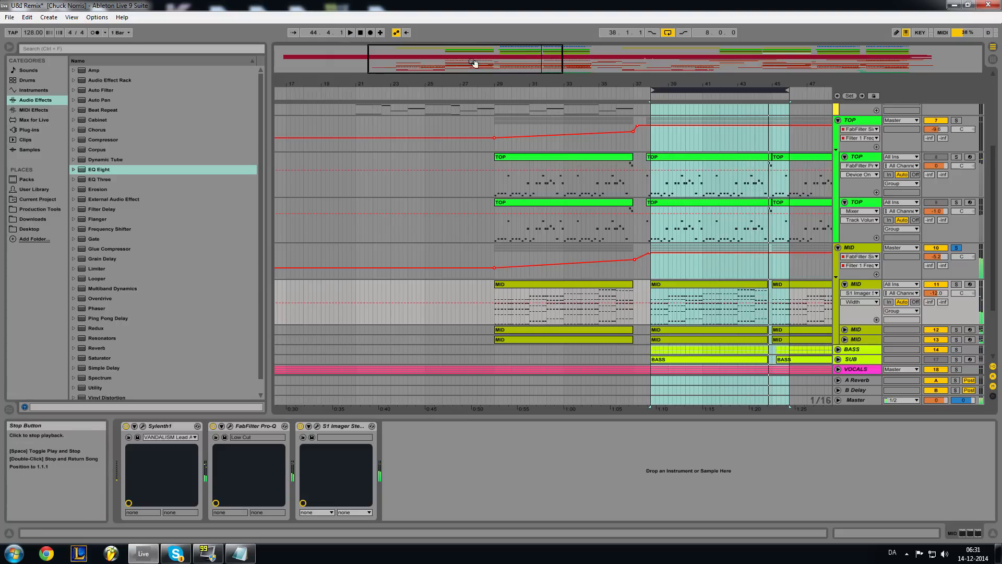
Unfold the BASS group and highlight the chord notes in the first MID track's clip that starts at bar 38.
{"action": "left_click", "coordinate": [867, 349]}
{"action": "left_click", "coordinate": [838, 349]}
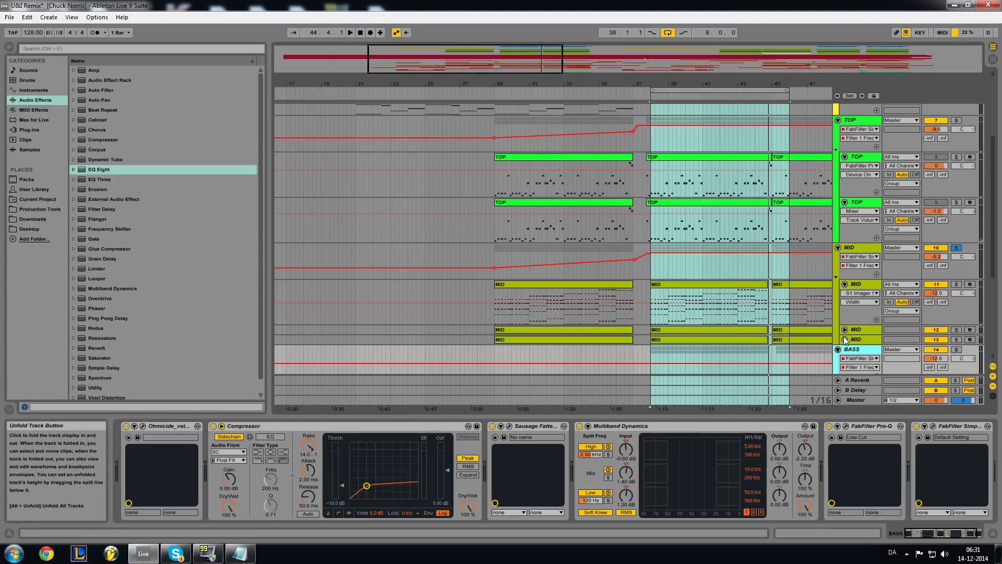
{"action": "scroll", "coordinate": [869, 321], "scroll_direction": "down", "scroll_amount": 4}
{"action": "scroll", "coordinate": [870, 321], "scroll_direction": "down", "scroll_amount": 4}
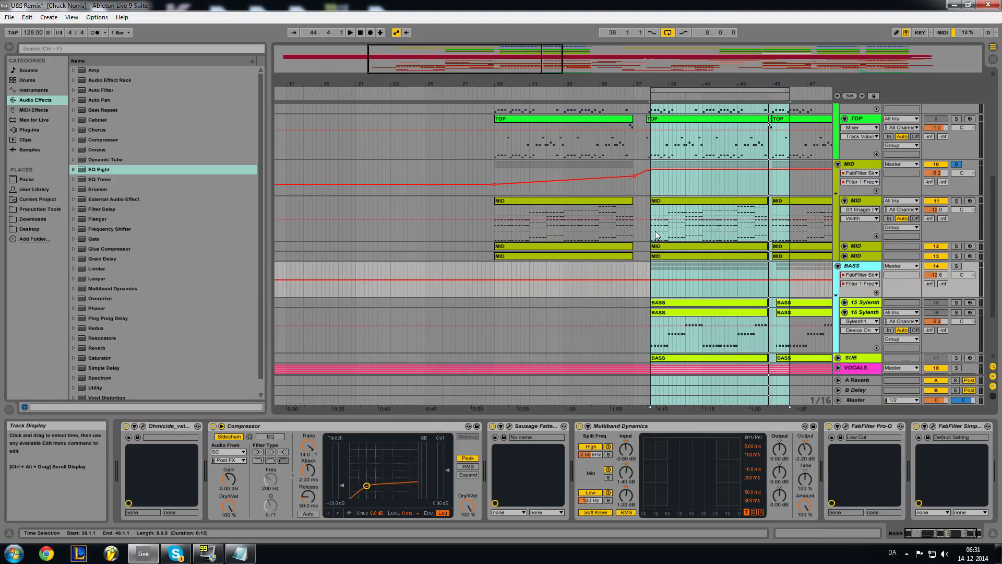
{"action": "left_click_drag", "start_coordinate": [653, 235], "coordinate": [713, 237]}
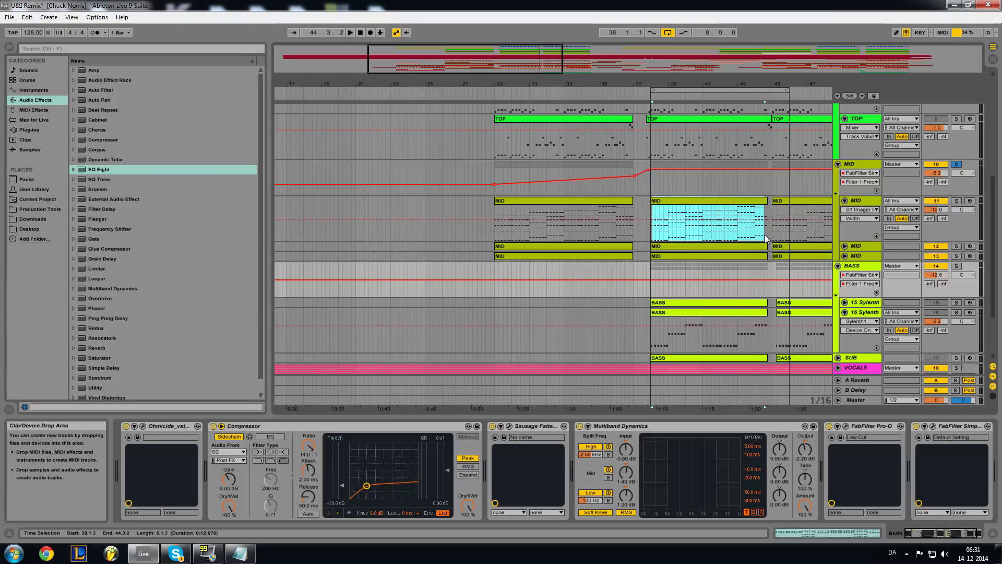
{"action": "left_click_drag", "start_coordinate": [650, 233], "coordinate": [756, 233]}
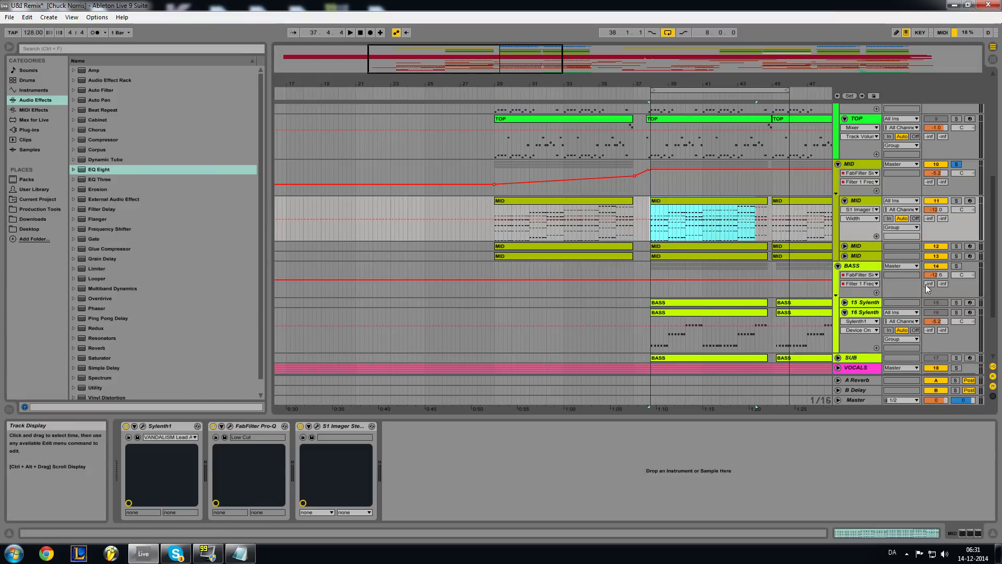
Solo the BASS group, start playback from bar 38, and fold the group.
{"action": "left_click", "coordinate": [956, 265]}
{"action": "left_click", "coordinate": [649, 97]}
{"action": "scroll", "coordinate": [752, 198], "scroll_direction": "down", "scroll_amount": 2}
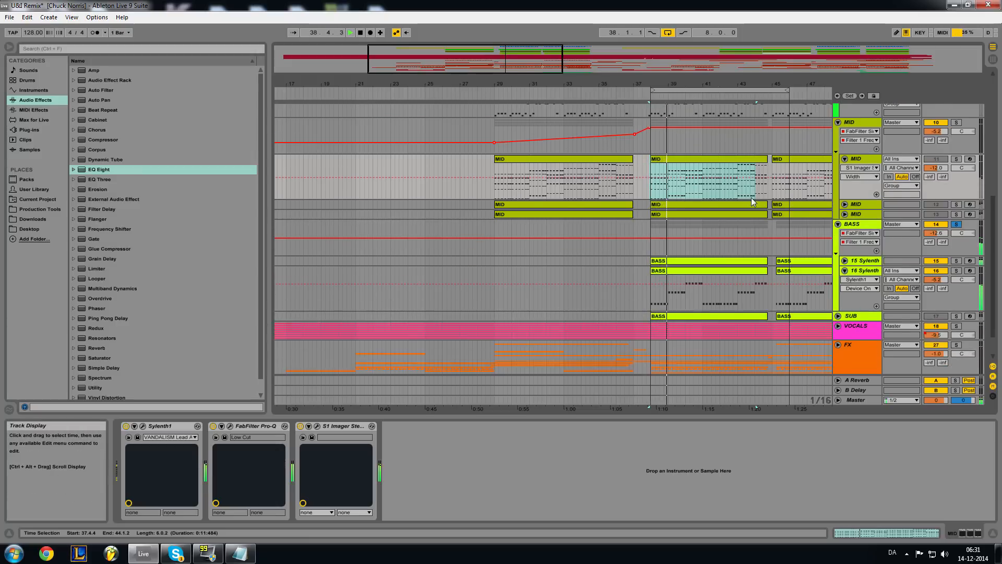
{"action": "scroll", "coordinate": [752, 199], "scroll_direction": "down", "scroll_amount": 2}
{"action": "left_click", "coordinate": [838, 192]}
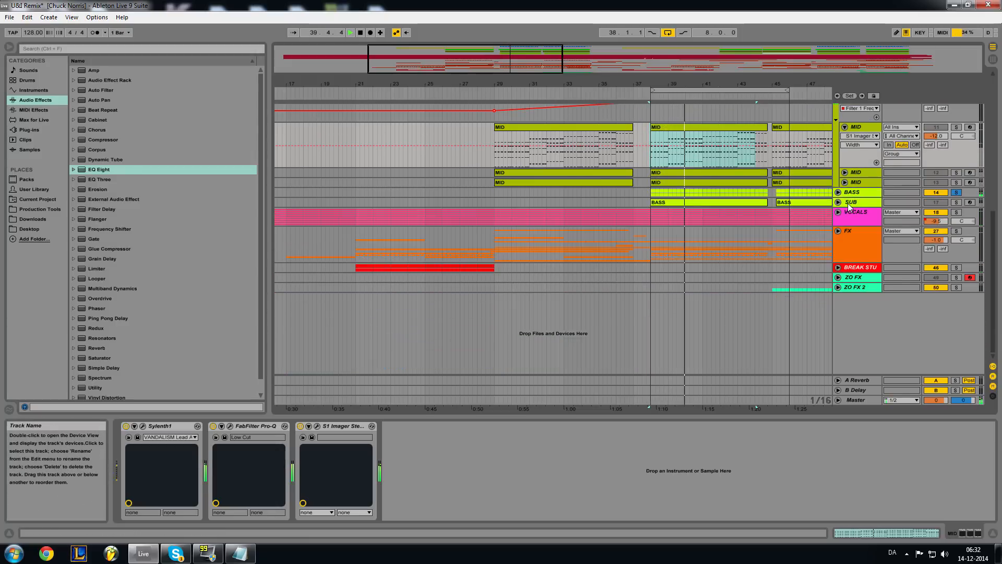
Unfold and solo the SUB track, play its bass notes from bar 38 and stop playback.
{"action": "left_click", "coordinate": [839, 203]}
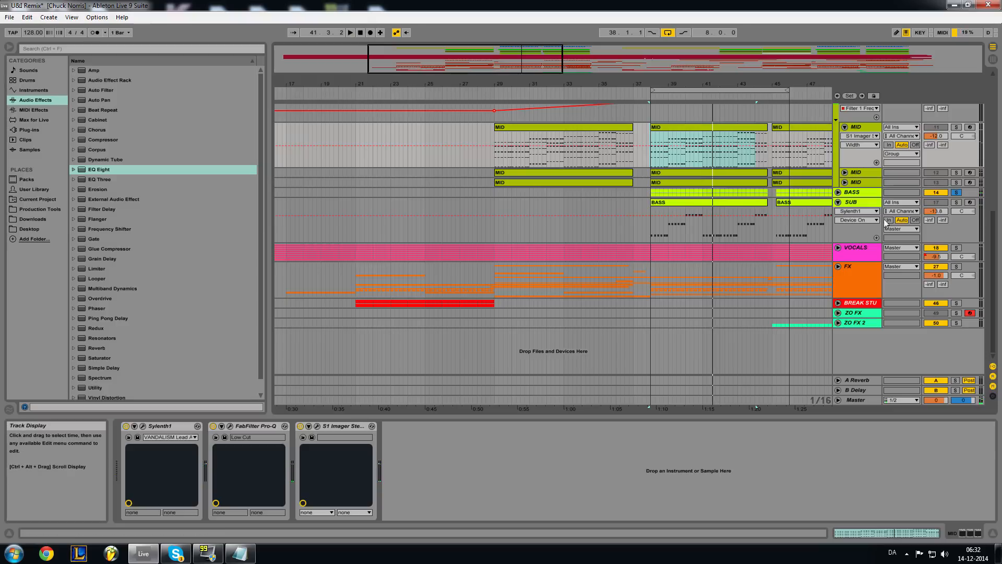
{"action": "left_click", "coordinate": [956, 202]}
{"action": "left_click", "coordinate": [648, 99]}
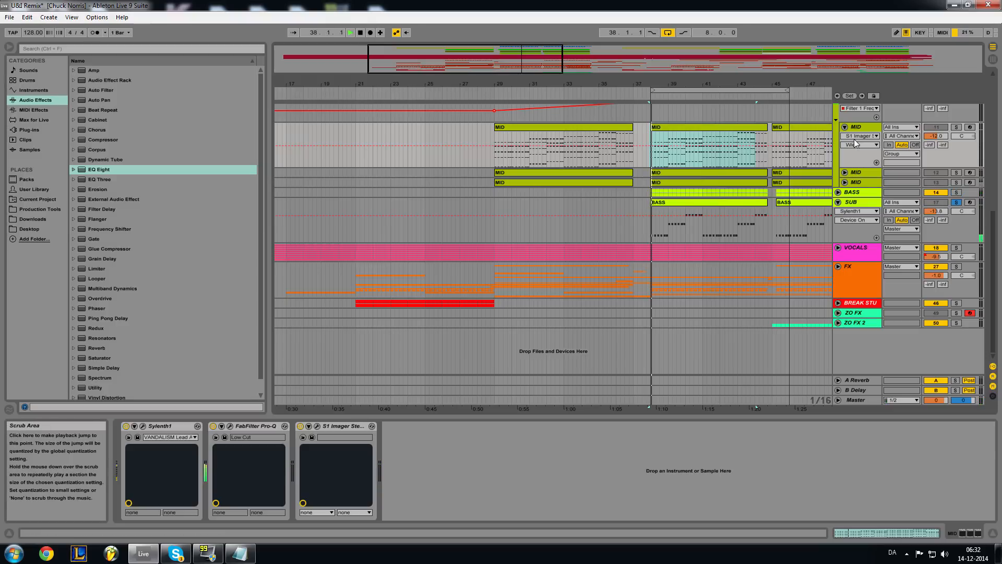
{"action": "left_click", "coordinate": [358, 34]}
{"action": "scroll", "coordinate": [846, 253], "scroll_direction": "up", "scroll_amount": 2}
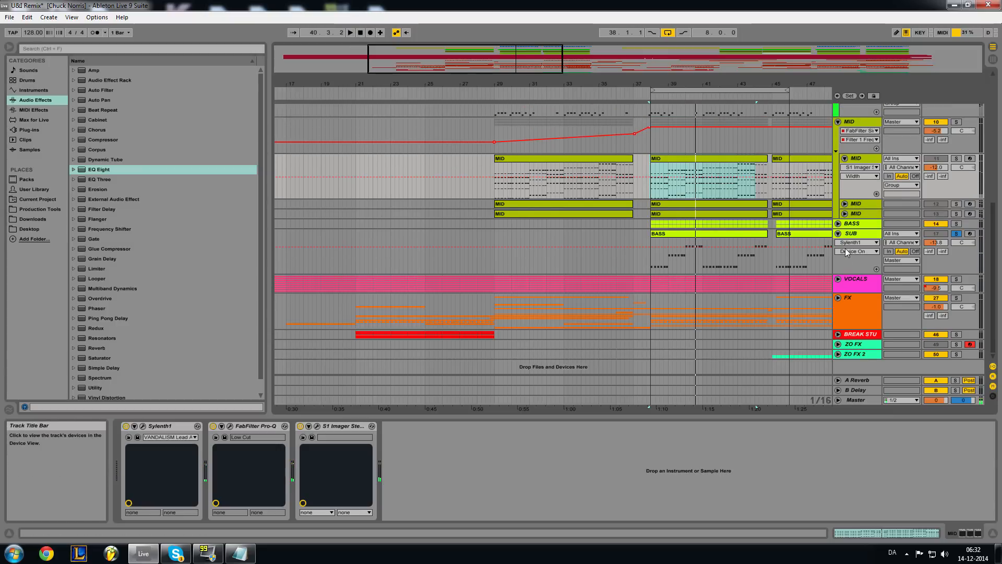
Show the VOCALS group's devices, then examine the FX group's tracks across the arrangement and fold the group back.
{"action": "left_click", "coordinate": [849, 282]}
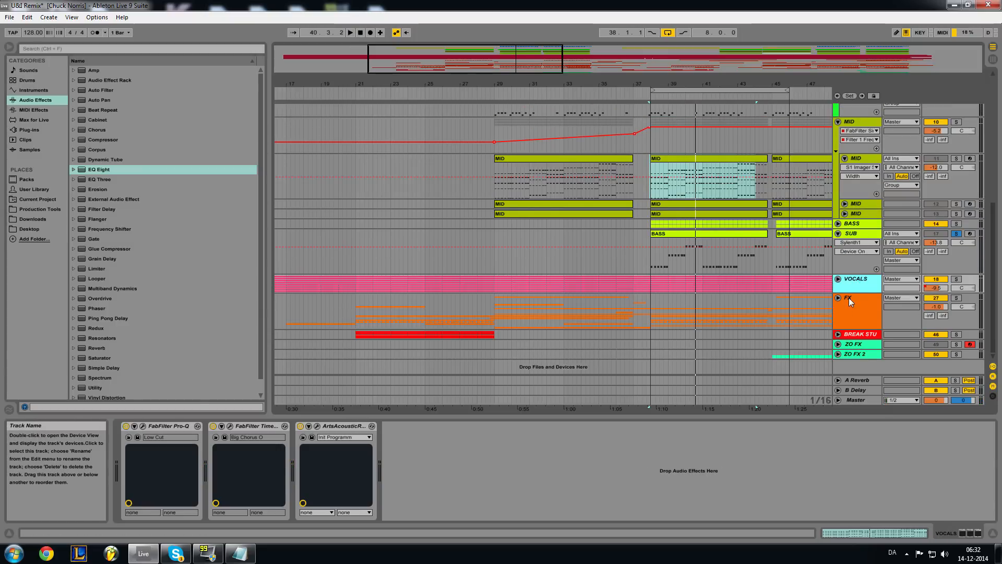
{"action": "left_click", "coordinate": [838, 298]}
{"action": "scroll", "coordinate": [679, 274], "scroll_direction": "down", "scroll_amount": 5}
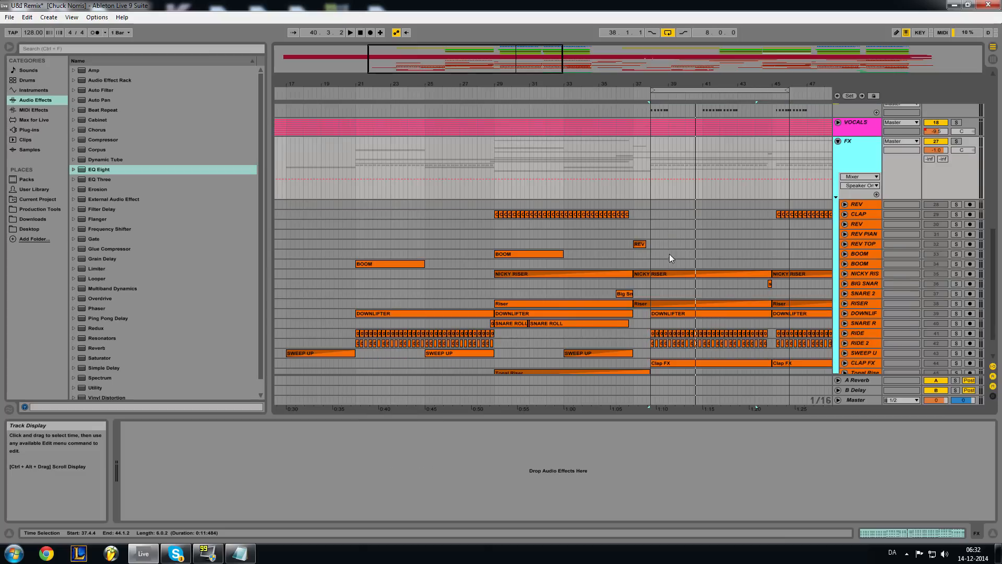
{"action": "left_click_drag", "start_coordinate": [537, 67], "coordinate": [539, 34]}
{"action": "scroll", "coordinate": [807, 204], "scroll_direction": "down", "scroll_amount": 2}
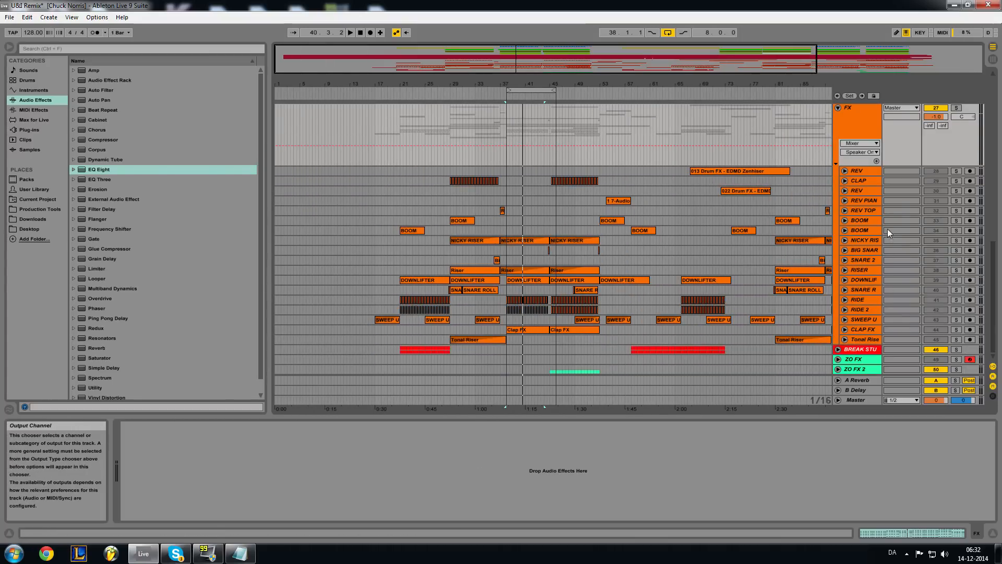
{"action": "left_click_drag", "start_coordinate": [523, 64], "coordinate": [523, 71]}
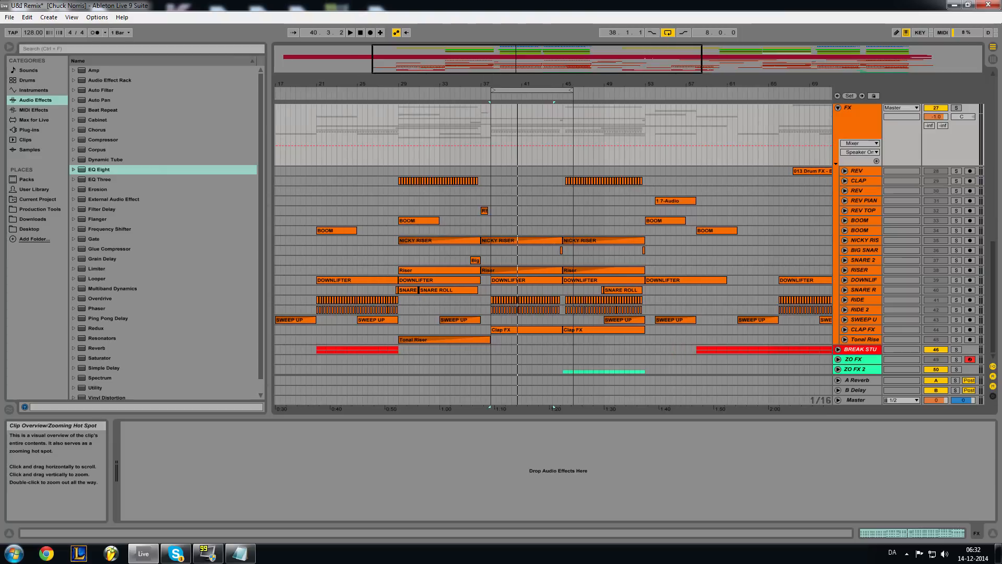
{"action": "scroll", "coordinate": [682, 257], "scroll_direction": "up", "scroll_amount": 3}
{"action": "left_click", "coordinate": [839, 180]}
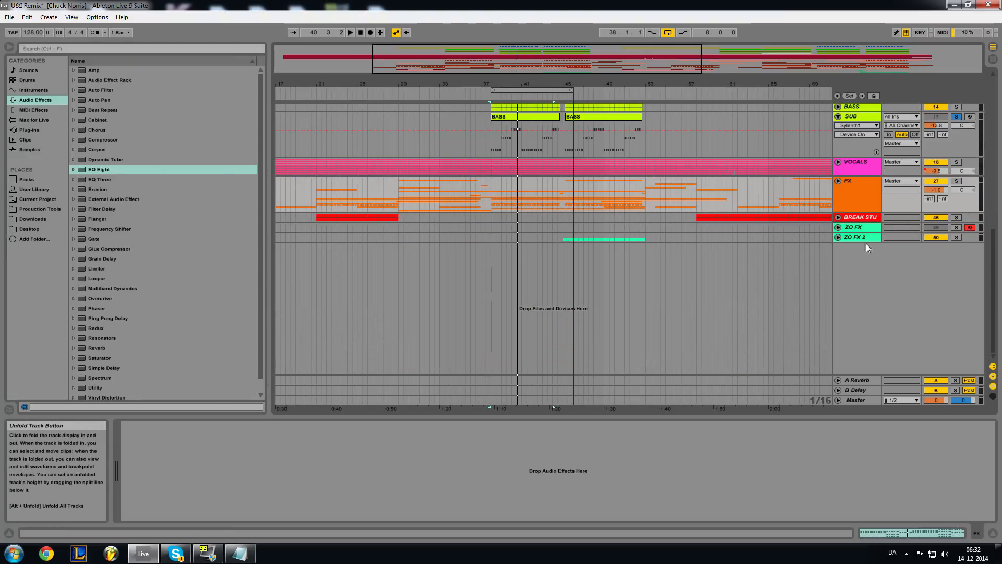
Unfold and solo the BREAK STUFF group, play it from just before its first clips, stop playback and fold the group.
{"action": "left_click", "coordinate": [851, 217]}
{"action": "left_click", "coordinate": [838, 218]}
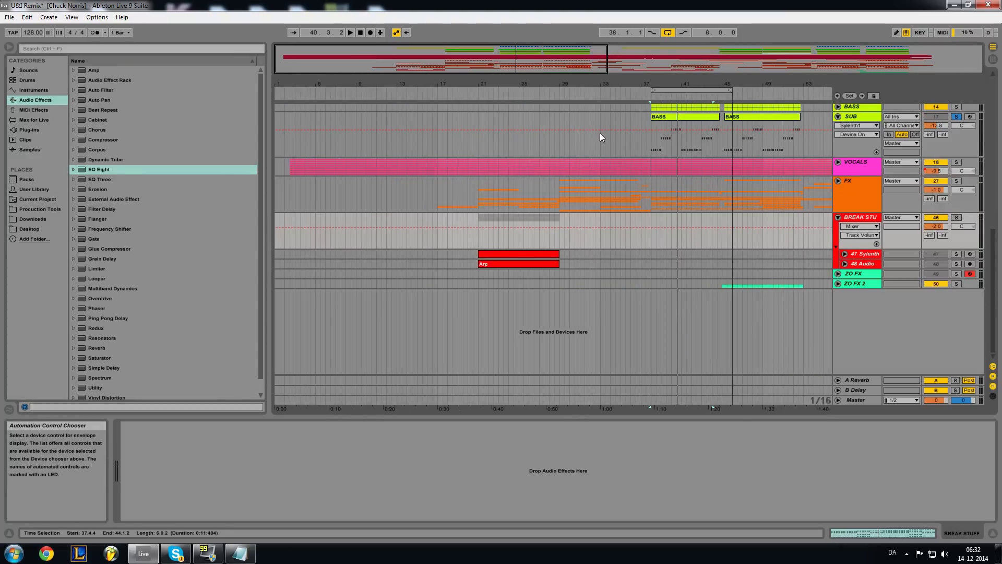
{"action": "left_click", "coordinate": [466, 94]}
{"action": "left_click", "coordinate": [956, 218]}
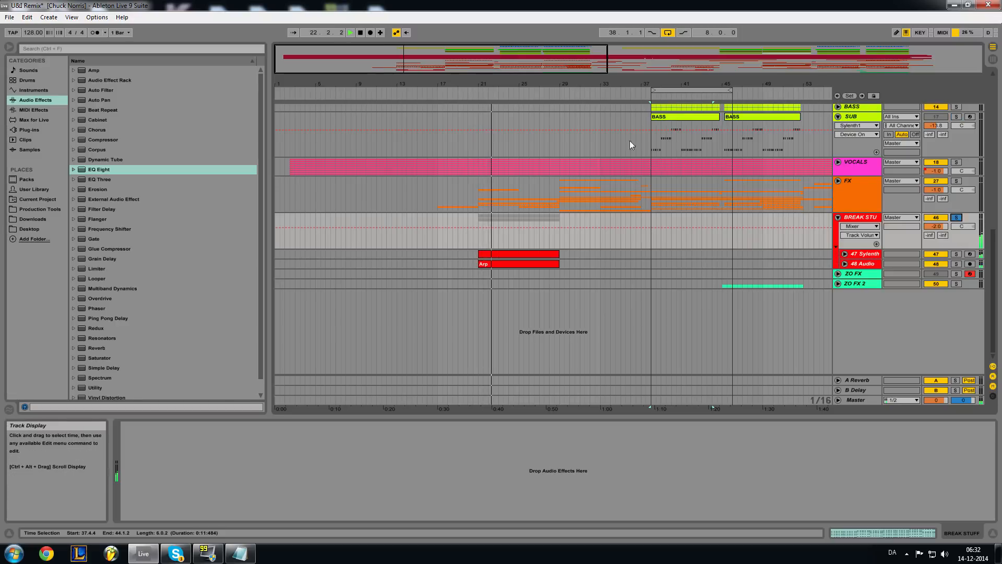
{"action": "left_click", "coordinate": [359, 34]}
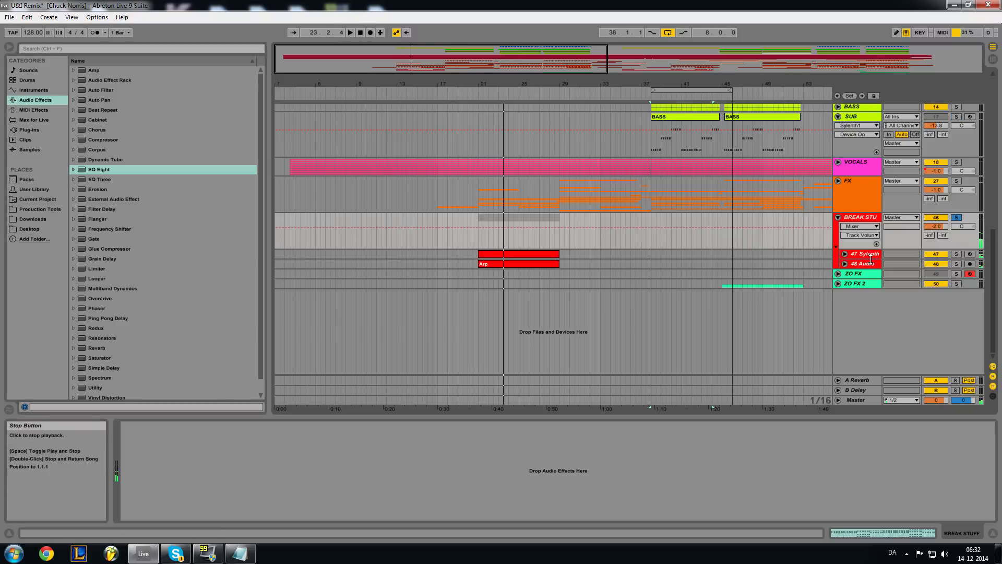
{"action": "left_click", "coordinate": [838, 217]}
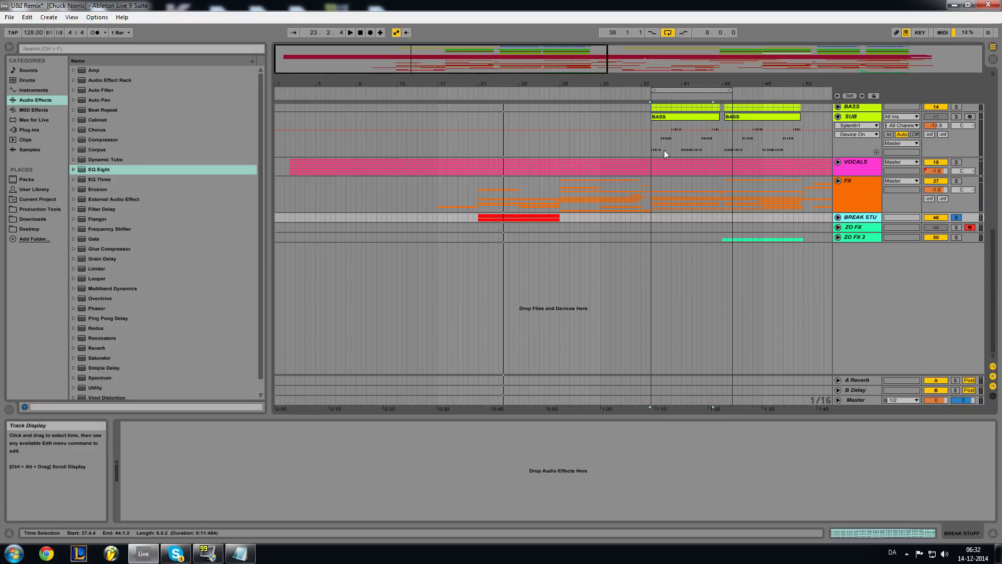
Fold the MID group, the TOP group and the lower PIANO track to tidy the arrangement.
{"action": "scroll", "coordinate": [827, 215], "scroll_direction": "up", "scroll_amount": 6}
{"action": "scroll", "coordinate": [833, 213], "scroll_direction": "up", "scroll_amount": 6}
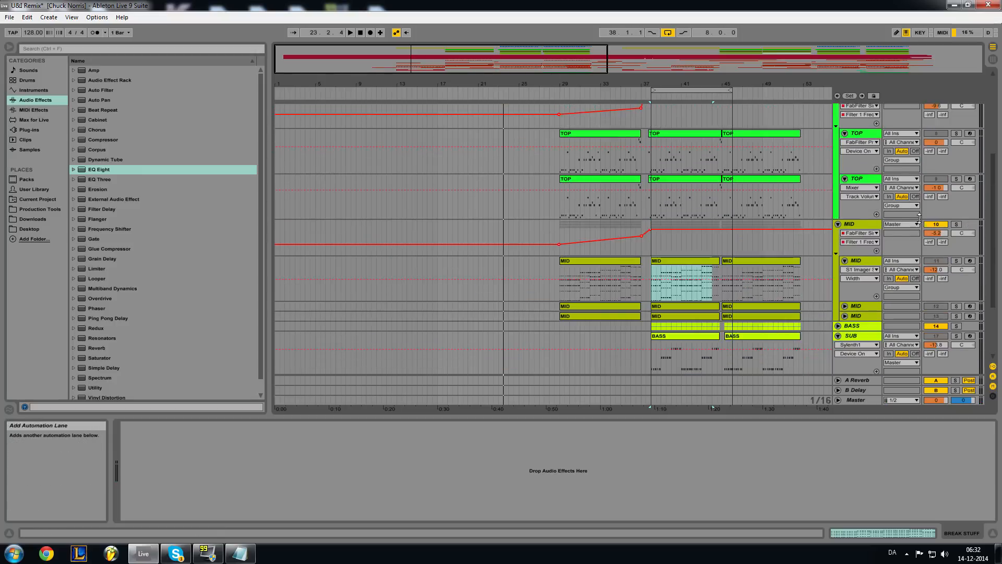
{"action": "left_click", "coordinate": [838, 256]}
{"action": "scroll", "coordinate": [870, 257], "scroll_direction": "up", "scroll_amount": 2}
{"action": "scroll", "coordinate": [867, 255], "scroll_direction": "up", "scroll_amount": 1}
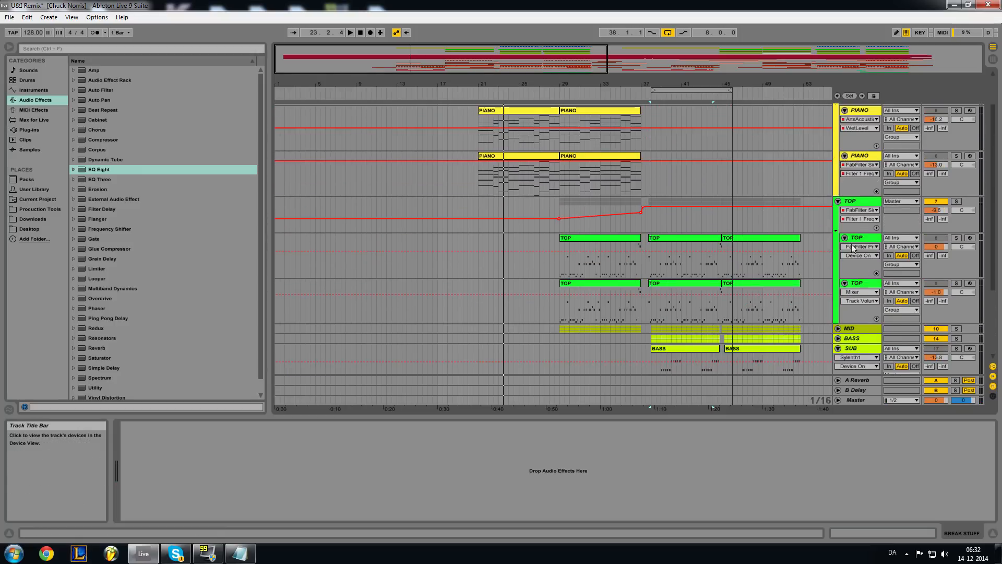
{"action": "left_click", "coordinate": [837, 200]}
{"action": "scroll", "coordinate": [851, 206], "scroll_direction": "up", "scroll_amount": 2}
{"action": "left_click", "coordinate": [844, 200]}
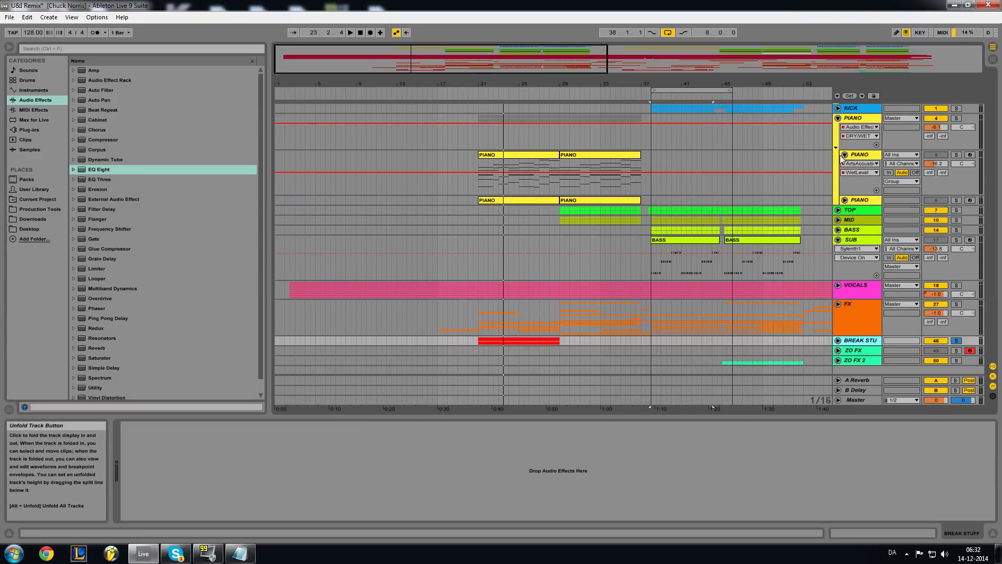
Fold the upper PIANO track and the PIANO group.
{"action": "left_click", "coordinate": [844, 155]}
{"action": "left_click", "coordinate": [838, 118]}
{"action": "left_click_drag", "start_coordinate": [568, 69], "coordinate": [677, 58]}
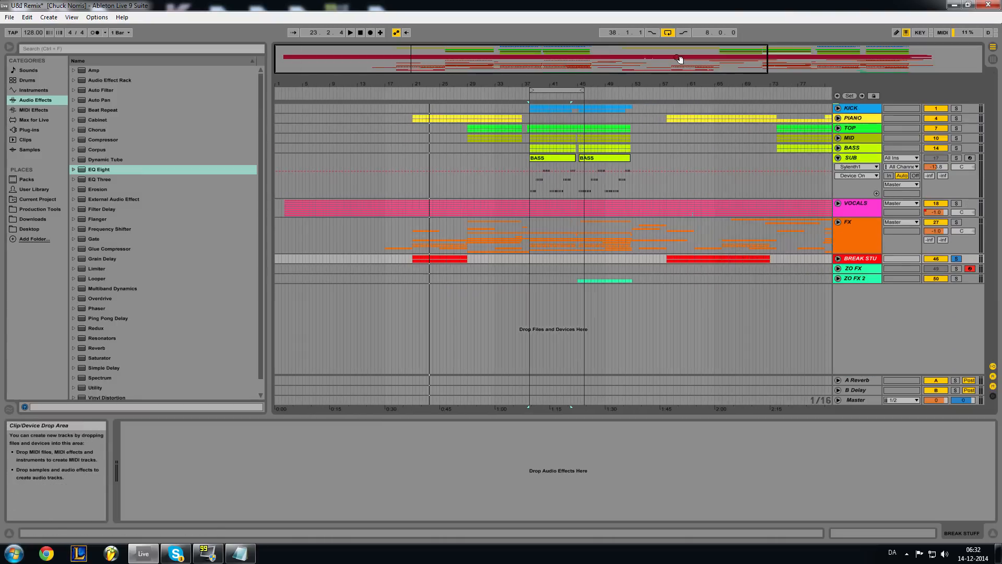
Unfold the BASS and MID groups to view their tracks, then fold both groups and the SUB track.
{"action": "left_click", "coordinate": [838, 148]}
{"action": "left_click", "coordinate": [838, 139]}
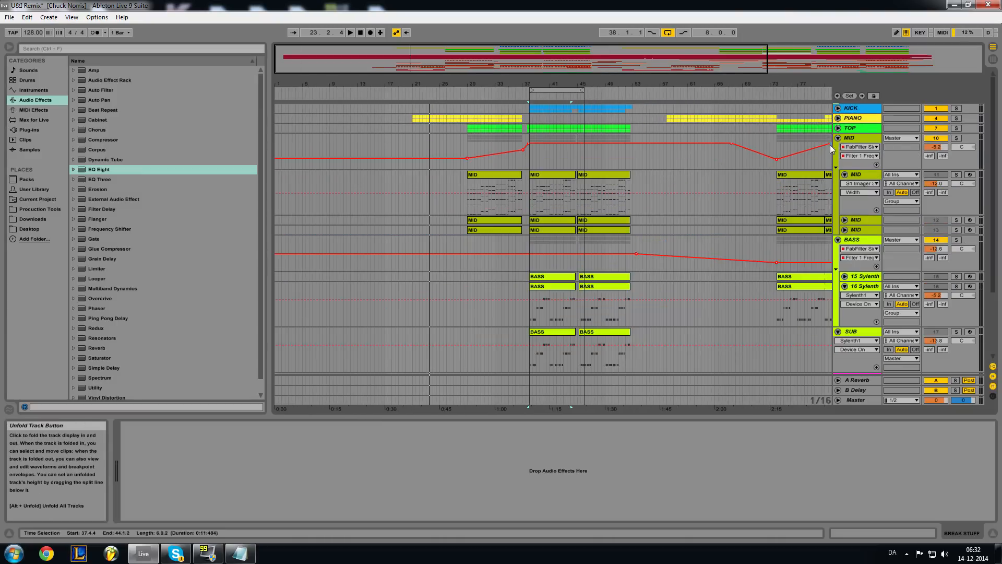
{"action": "left_click", "coordinate": [838, 138]}
{"action": "left_click", "coordinate": [838, 148]}
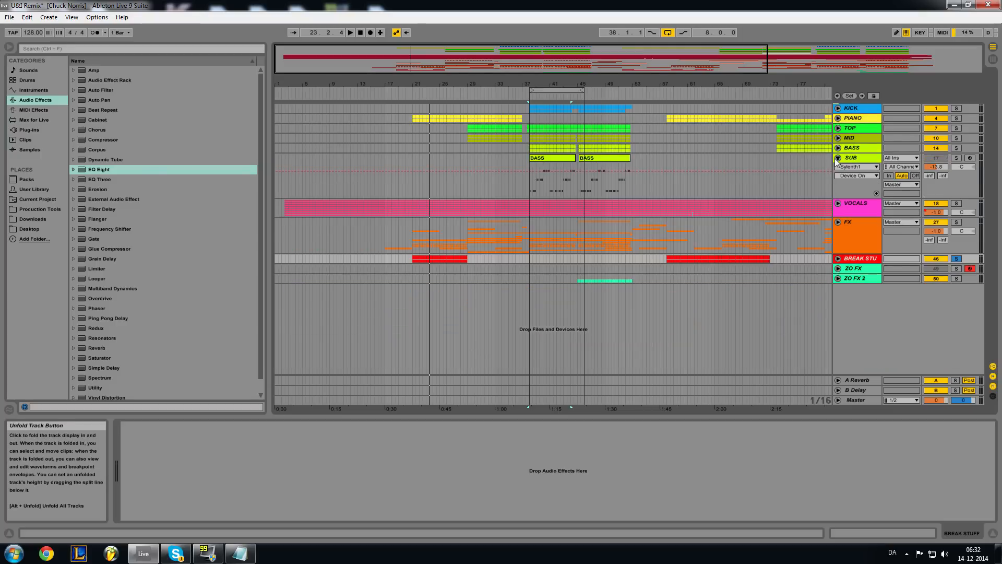
{"action": "left_click", "coordinate": [838, 158]}
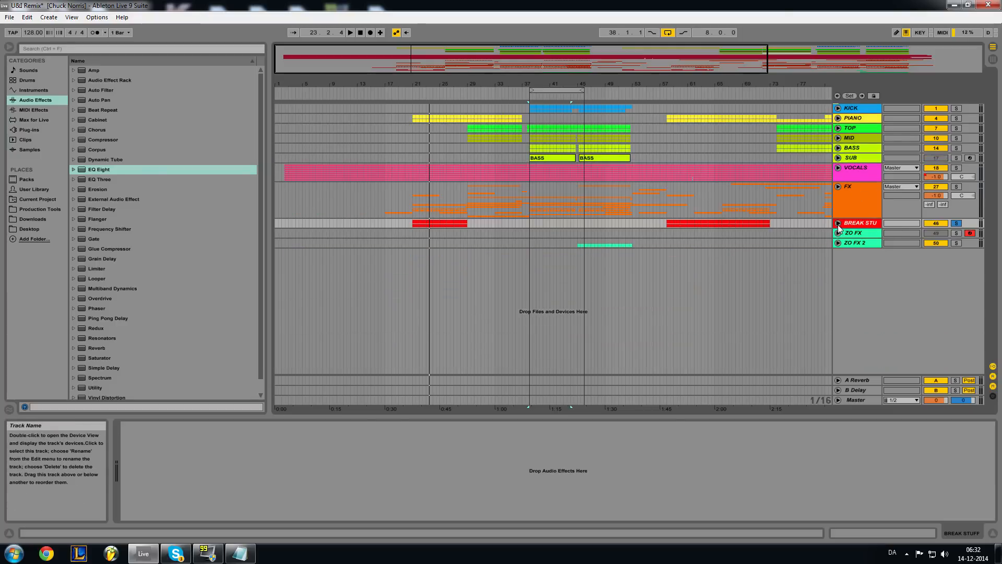
{"action": "left_click_drag", "start_coordinate": [629, 59], "coordinate": [693, 62]}
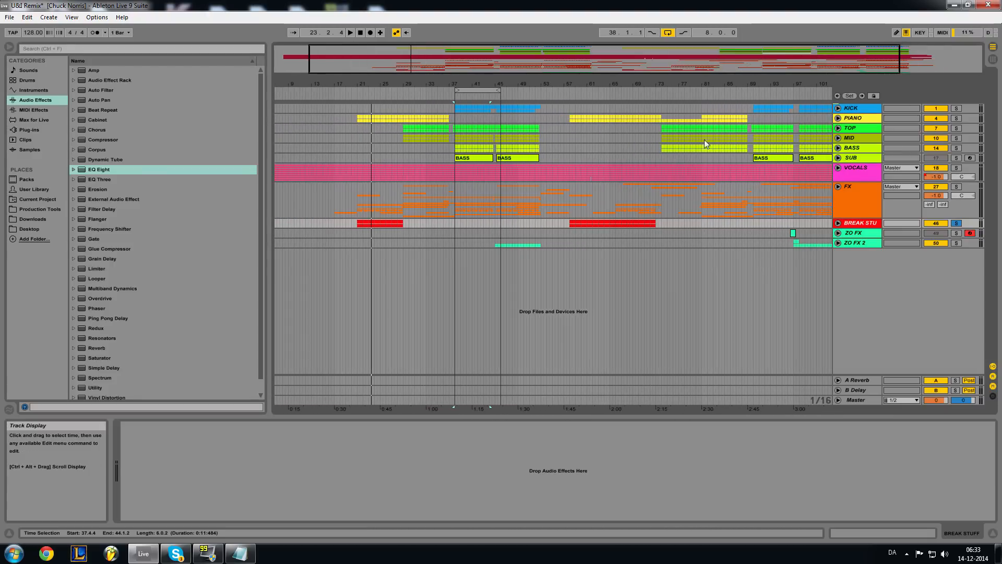
Show the TOP group's devices, then display the PIANO group's devices and unfold that group.
{"action": "left_click", "coordinate": [849, 129]}
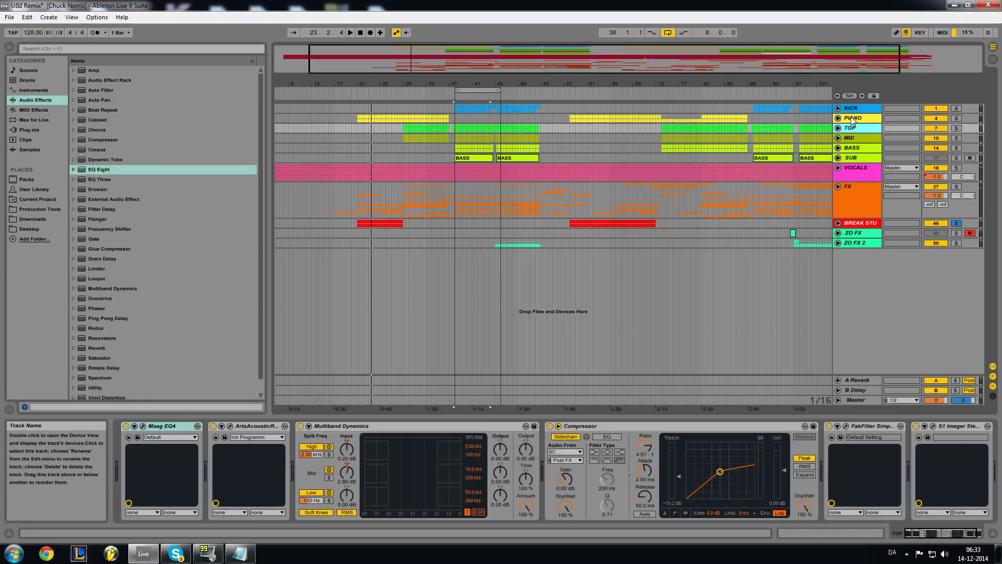
{"action": "left_click", "coordinate": [847, 118]}
{"action": "left_click", "coordinate": [838, 118]}
{"action": "left_click_drag", "start_coordinate": [650, 54], "coordinate": [680, 52]}
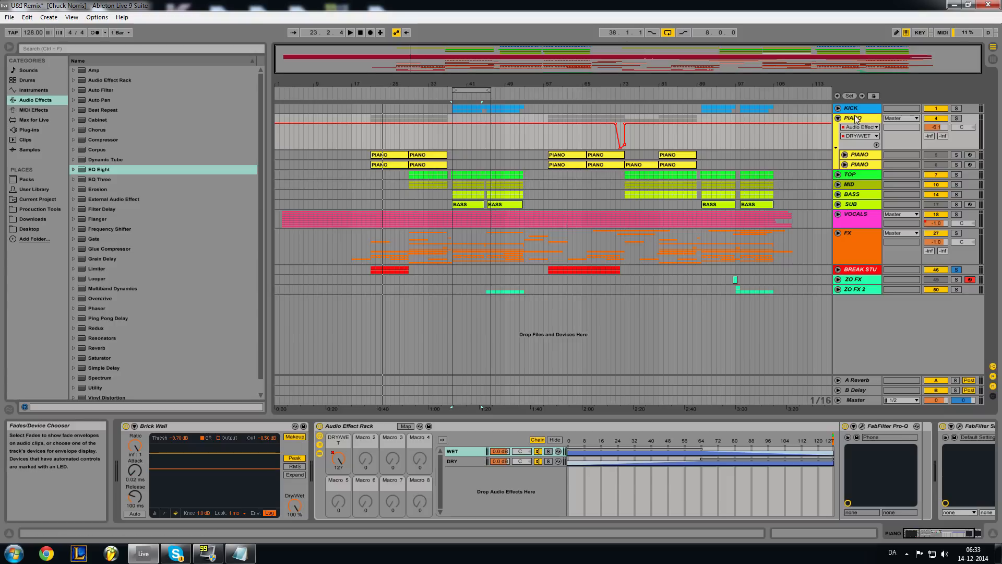
Show the upper PIANO track's devices and unfold both PIANO tracks inside the group.
{"action": "left_click", "coordinate": [846, 155]}
{"action": "left_click", "coordinate": [845, 155]}
{"action": "left_click_drag", "start_coordinate": [514, 60], "coordinate": [454, 96]}
{"action": "left_click", "coordinate": [844, 201]}
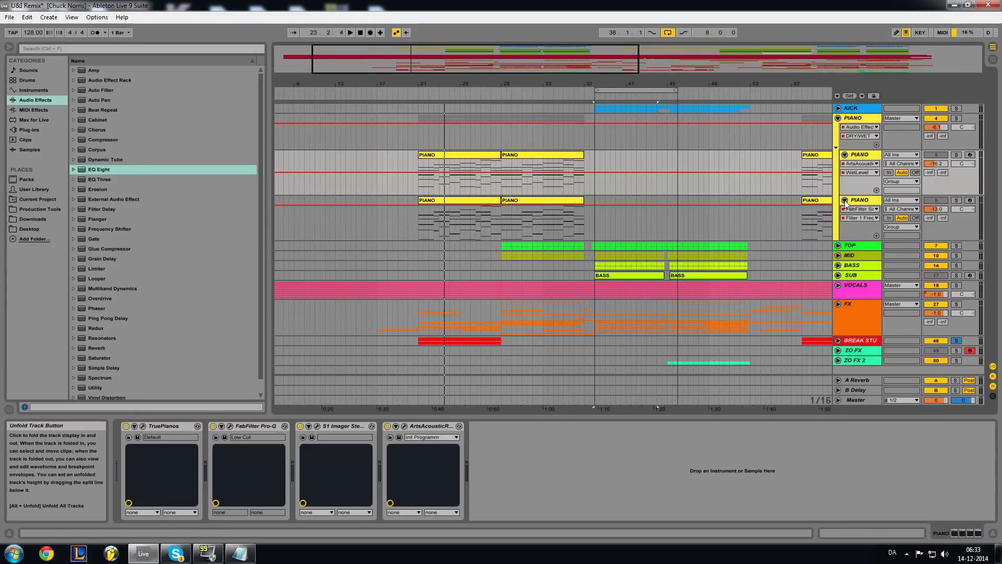
{"action": "left_click_drag", "start_coordinate": [522, 61], "coordinate": [522, 71]}
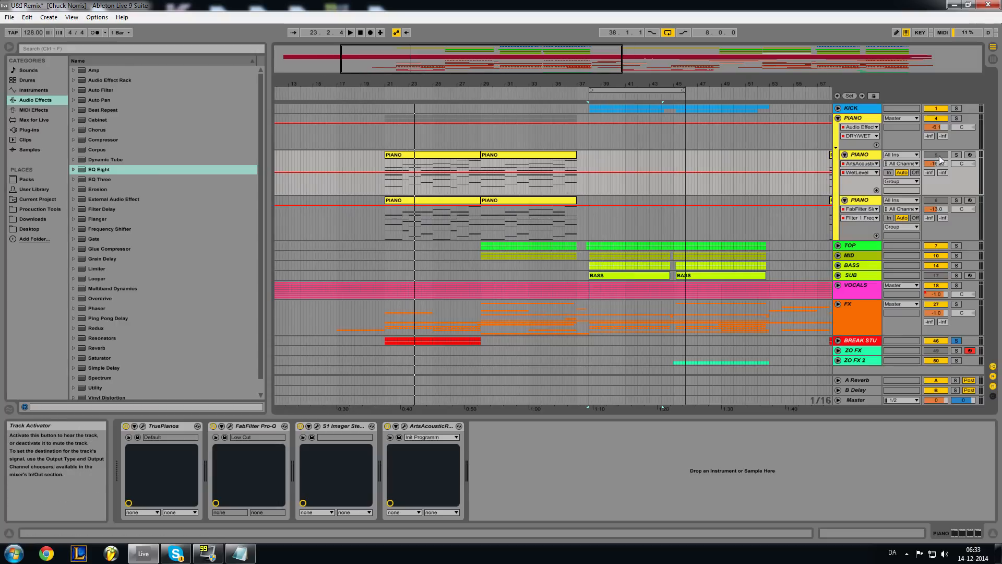
Solo the upper PIANO track and move the 8-bar loop to start at bar 21, selecting the looped section.
{"action": "left_click", "coordinate": [955, 155]}
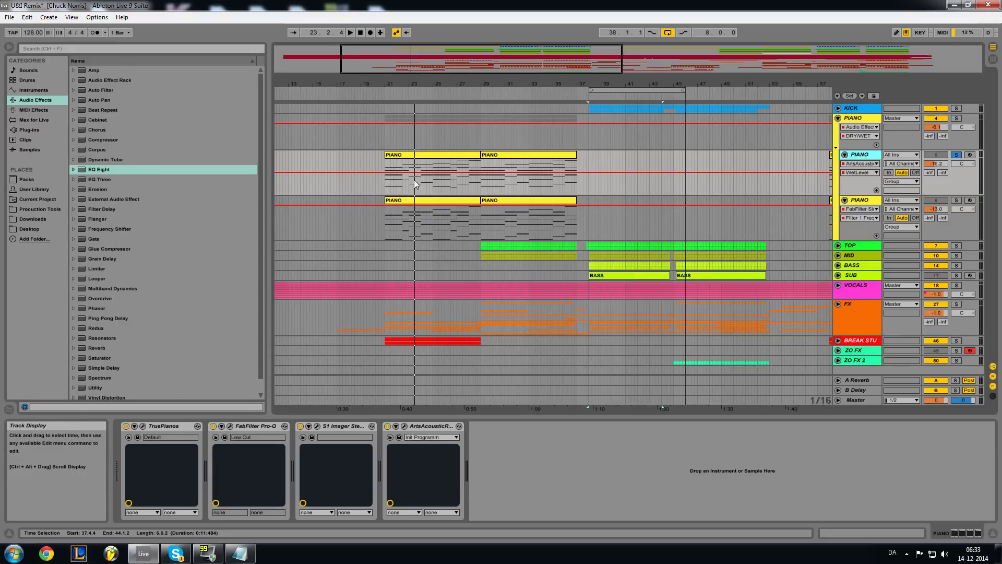
{"action": "left_click_drag", "start_coordinate": [616, 91], "coordinate": [432, 85]}
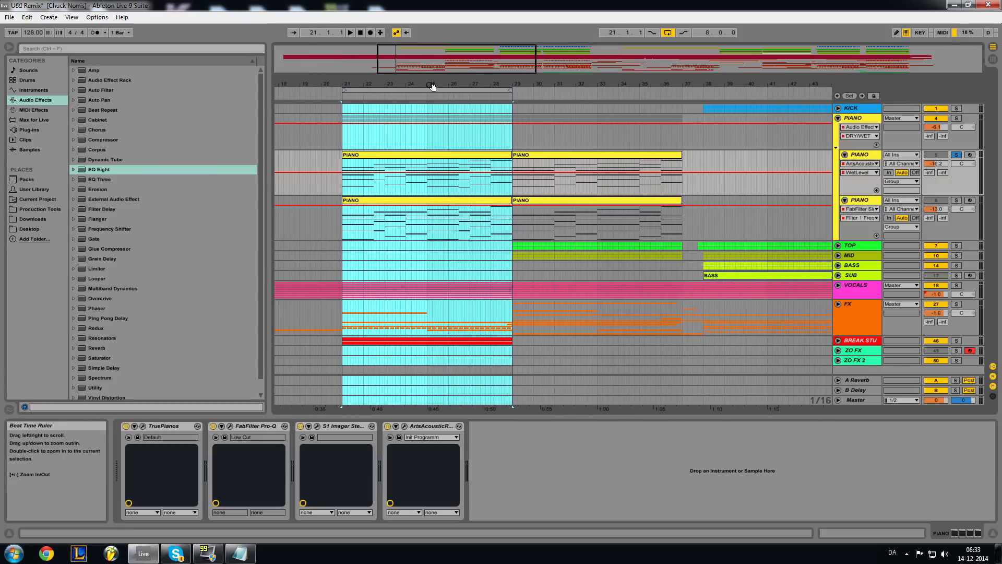
{"action": "left_click", "coordinate": [428, 90]}
{"action": "mouse_move", "coordinate": [485, 58]}
{"action": "left_mouse_down"}
{"action": "mouse_move", "coordinate": [487, 86]}
{"action": "mouse_move", "coordinate": [489, 61]}
{"action": "left_mouse_up"}
{"action": "left_click", "coordinate": [443, 90]}
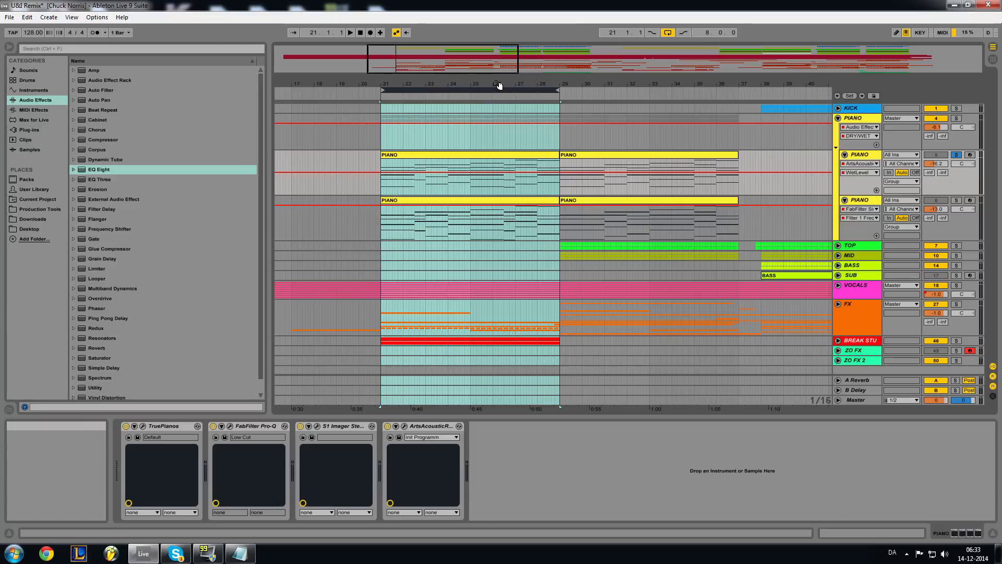
Play the soloed upper PIANO track from bar 21, then stop playback and return to the start.
{"action": "left_click", "coordinate": [853, 158]}
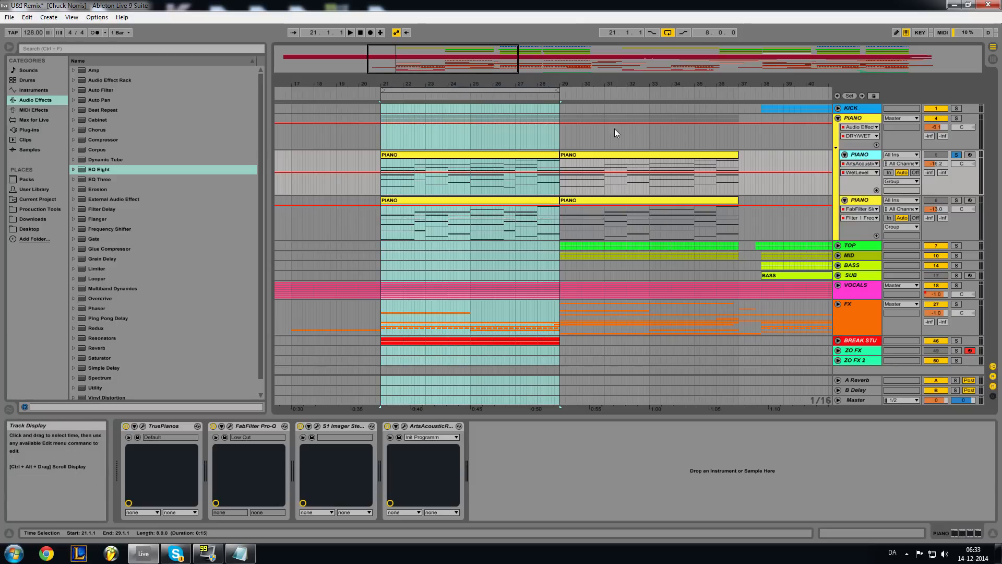
{"action": "left_click", "coordinate": [352, 32]}
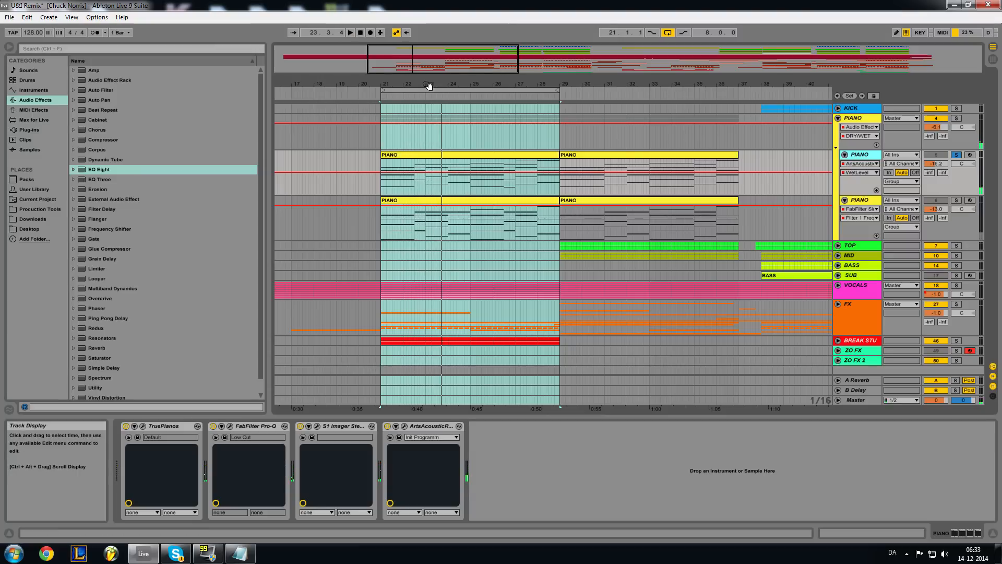
{"action": "double_click", "coordinate": [364, 32]}
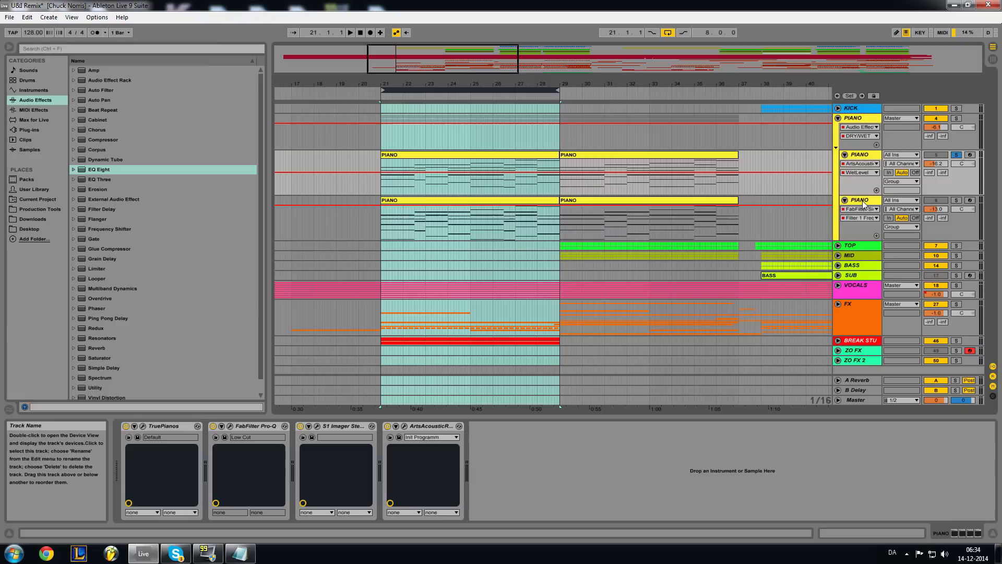
Inspect the TruePianos instrument and the FabFilter Pro-Q curve on the upper PIANO track, closing each plug-in window.
{"action": "left_click", "coordinate": [143, 426]}
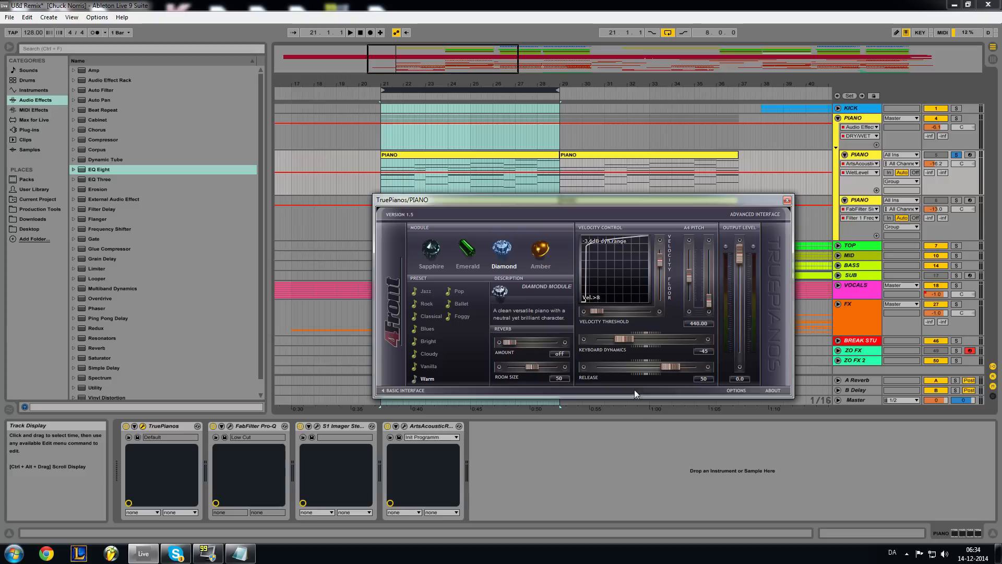
{"action": "left_click", "coordinate": [787, 200]}
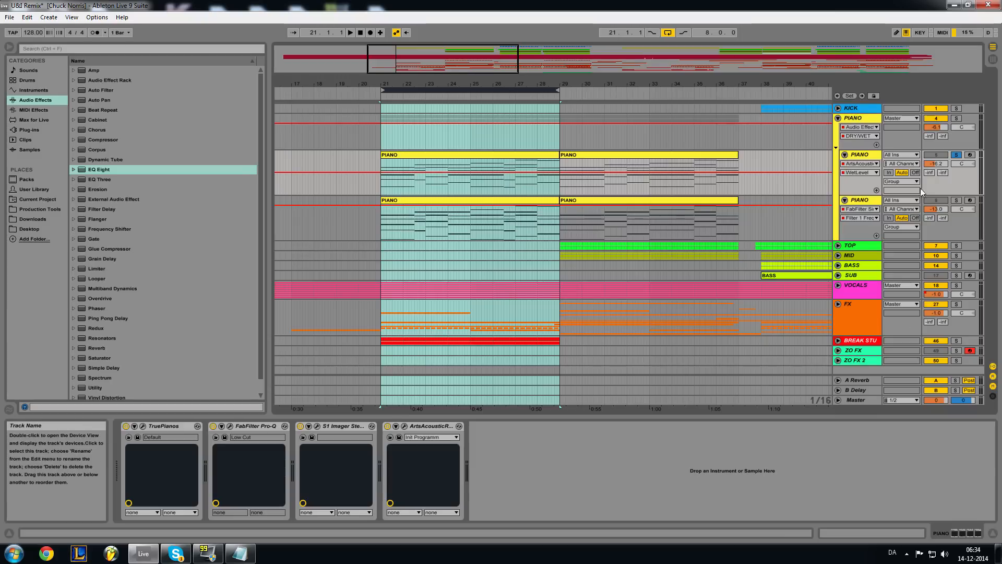
{"action": "left_click", "coordinate": [317, 425]}
{"action": "left_click", "coordinate": [437, 215]}
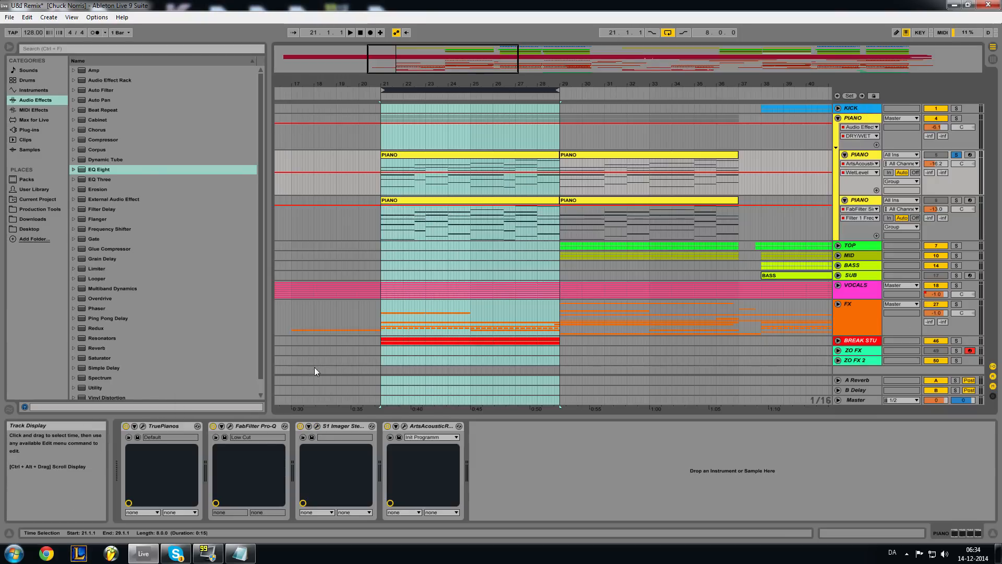
{"action": "left_click", "coordinate": [230, 426]}
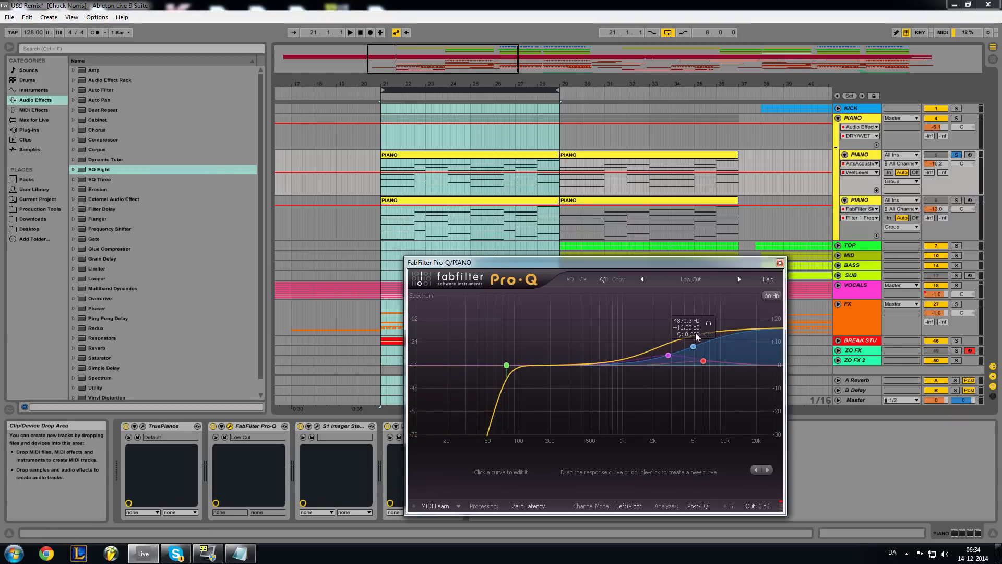
{"action": "left_click", "coordinate": [780, 262]}
Inspect the S1 Stereo Imager settings on the upper PIANO track, keeping its window clear of the clips, and close it.
{"action": "left_click", "coordinate": [317, 425]}
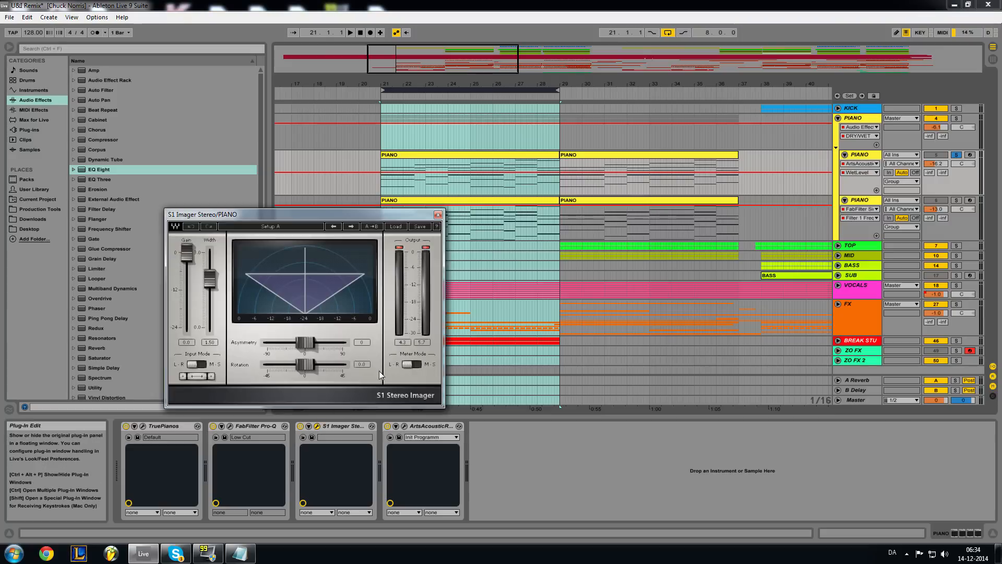
{"action": "left_click_drag", "start_coordinate": [342, 204], "coordinate": [588, 164]}
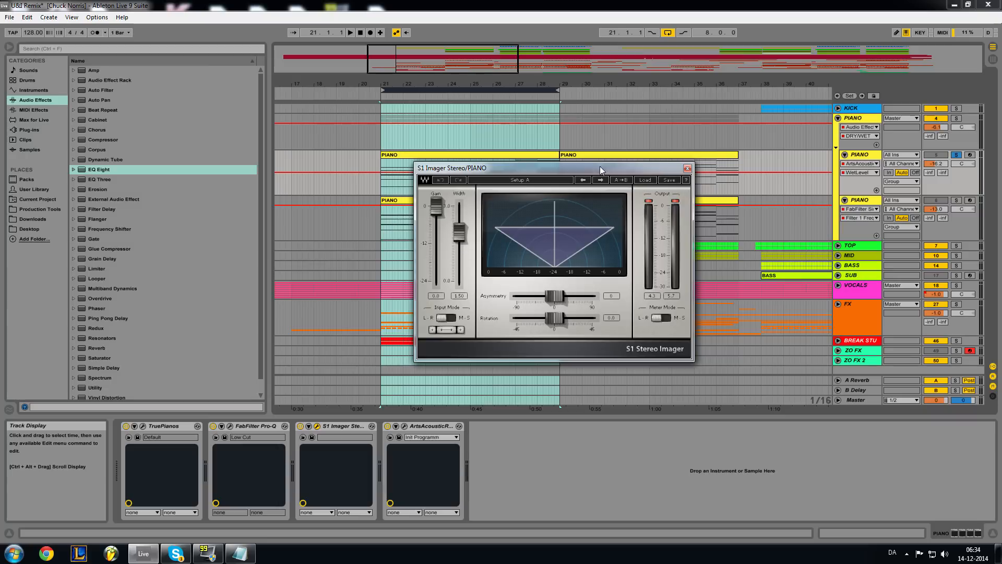
{"action": "left_click_drag", "start_coordinate": [580, 167], "coordinate": [770, 152]}
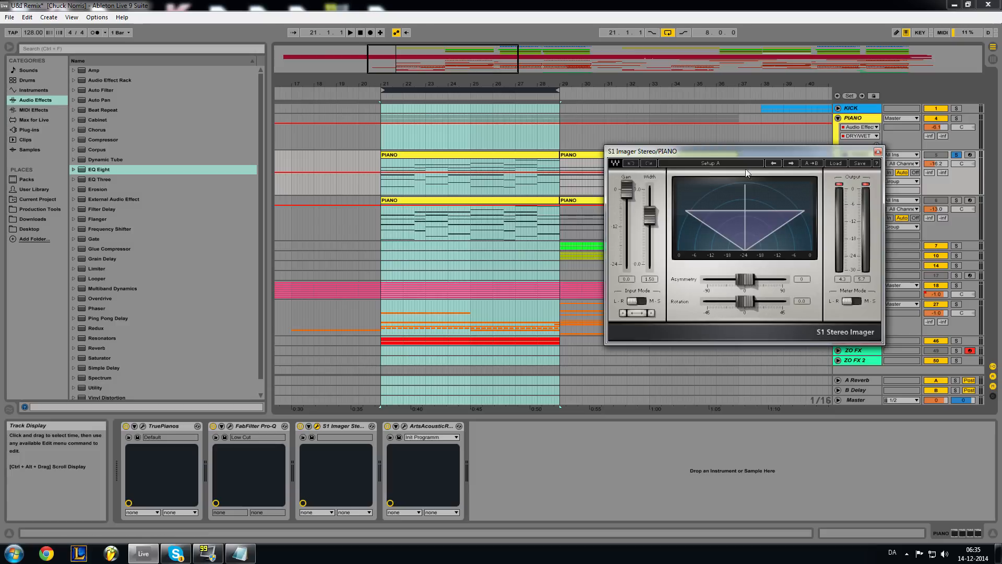
{"action": "left_click", "coordinate": [878, 152]}
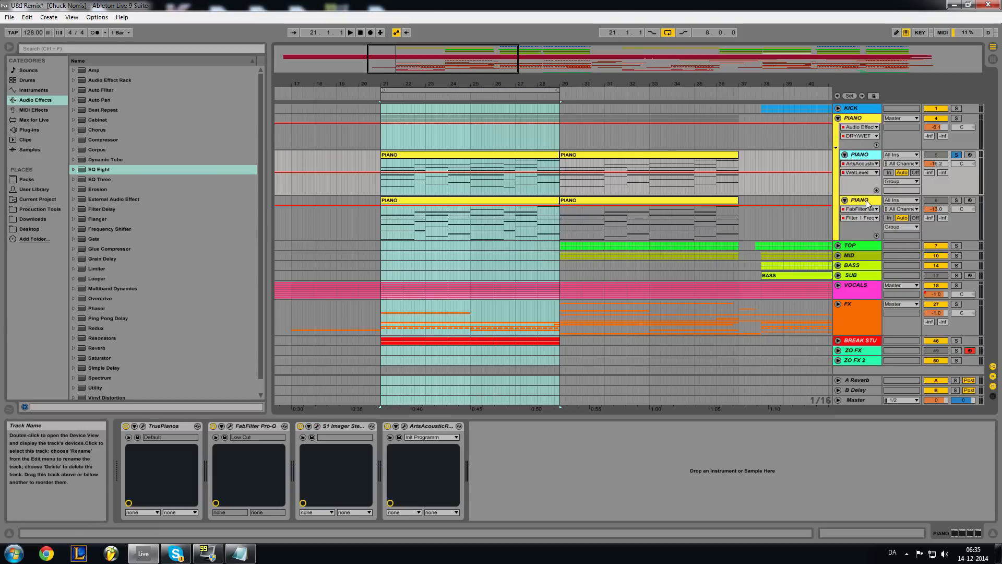
Show the lower PIANO track's devices and inspect its FabFilter Simplon and ArtsAcoustic Reverb settings, closing both windows.
{"action": "left_click", "coordinate": [959, 200]}
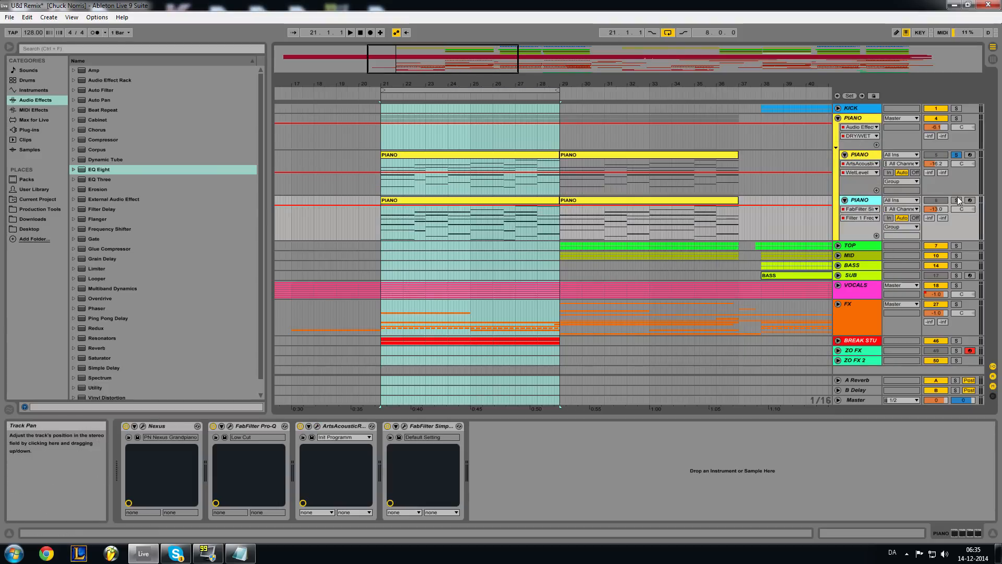
{"action": "left_click", "coordinate": [405, 426]}
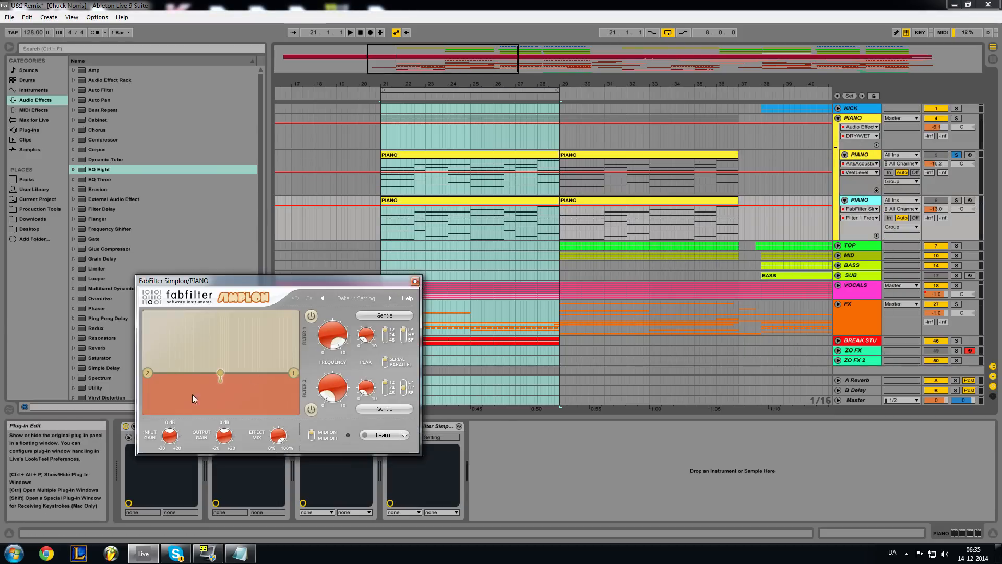
{"action": "left_click", "coordinate": [415, 281]}
{"action": "left_click", "coordinate": [317, 427]}
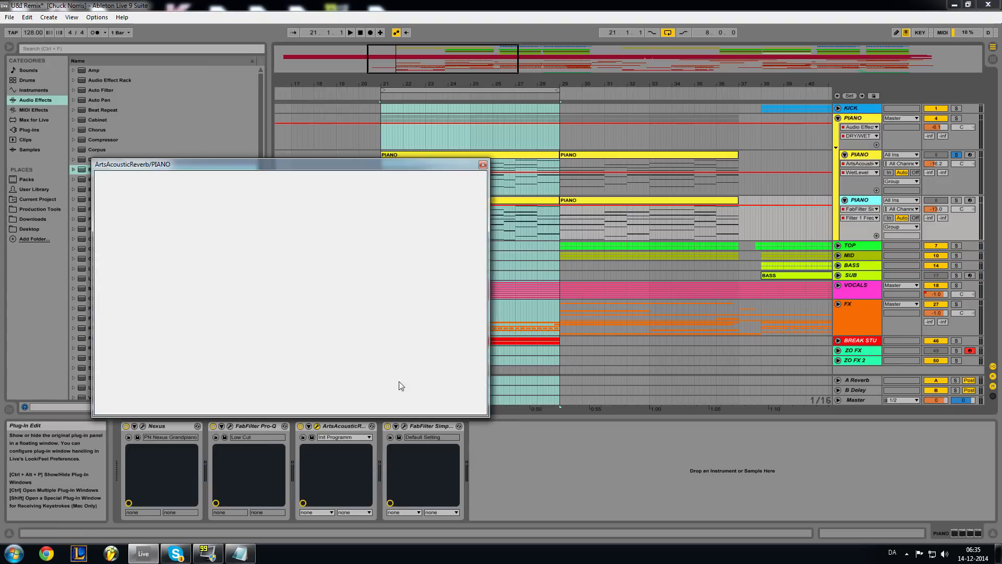
{"action": "left_click_drag", "start_coordinate": [353, 165], "coordinate": [547, 140]}
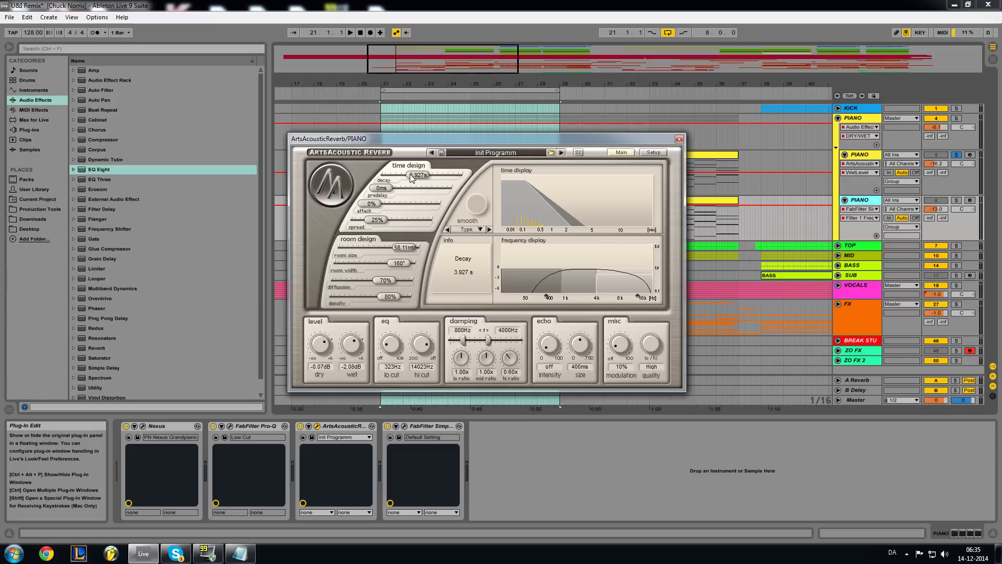
{"action": "left_click", "coordinate": [679, 138]}
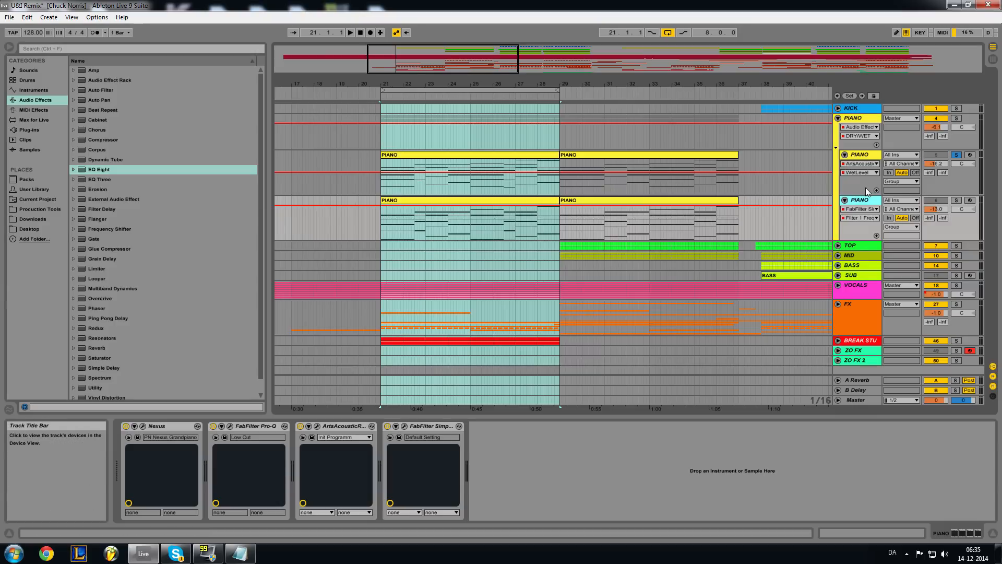
Solo the lower PIANO track instead of the upper one, inspect the preset in its Nexus instrument and close the window.
{"action": "left_click", "coordinate": [858, 153]}
{"action": "left_click", "coordinate": [955, 201]}
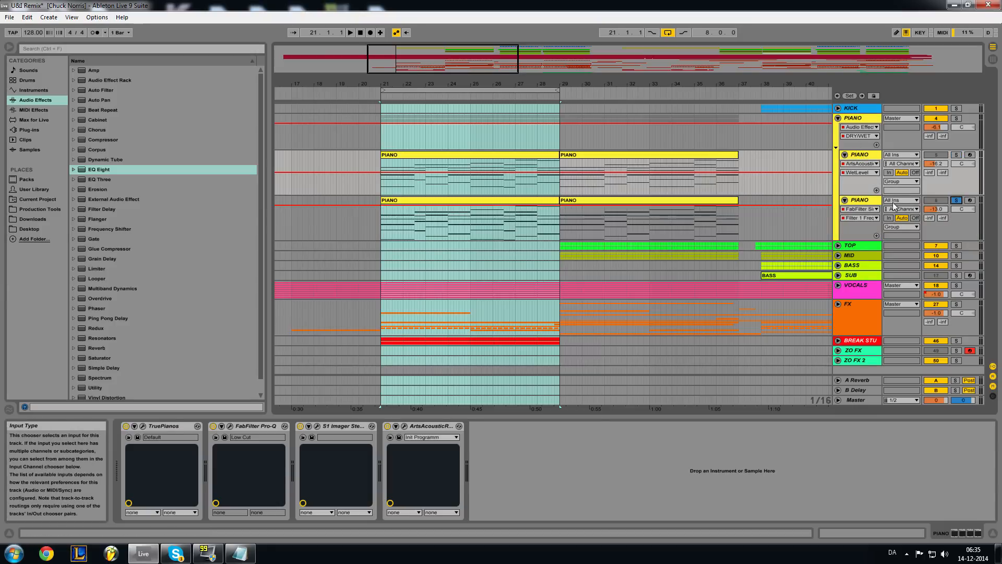
{"action": "left_click", "coordinate": [875, 203]}
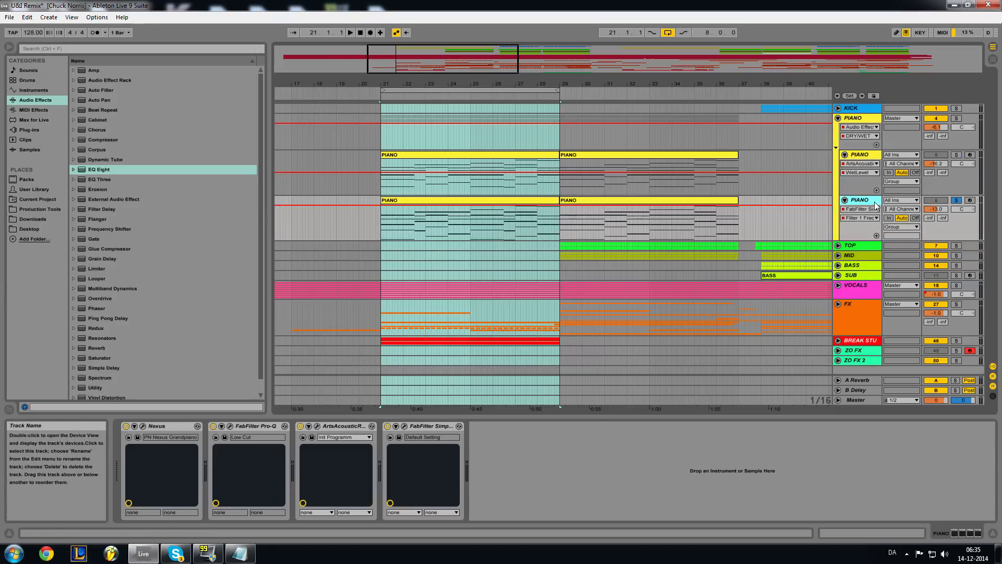
{"action": "left_click", "coordinate": [143, 426]}
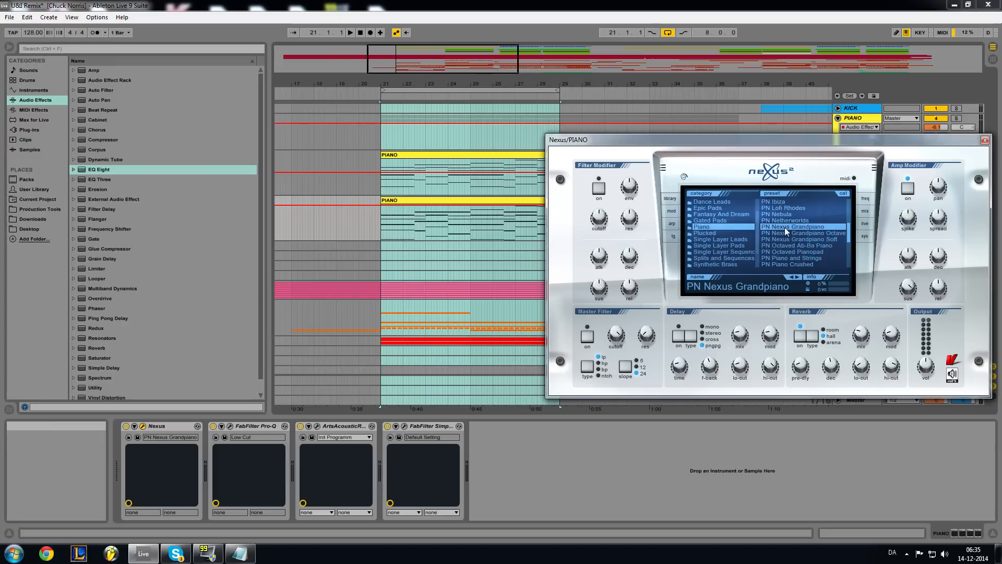
{"action": "left_click", "coordinate": [986, 140]}
Toggle the lower PIANO track's solo and examine the two boosted bands in its FabFilter Pro-Q.
{"action": "left_click", "coordinate": [956, 199]}
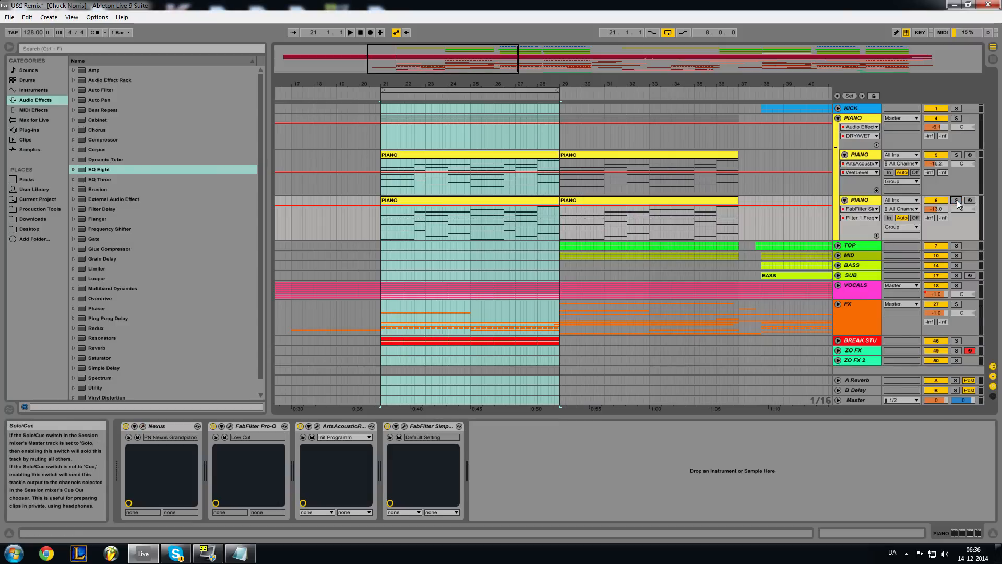
{"action": "left_click", "coordinate": [230, 426]}
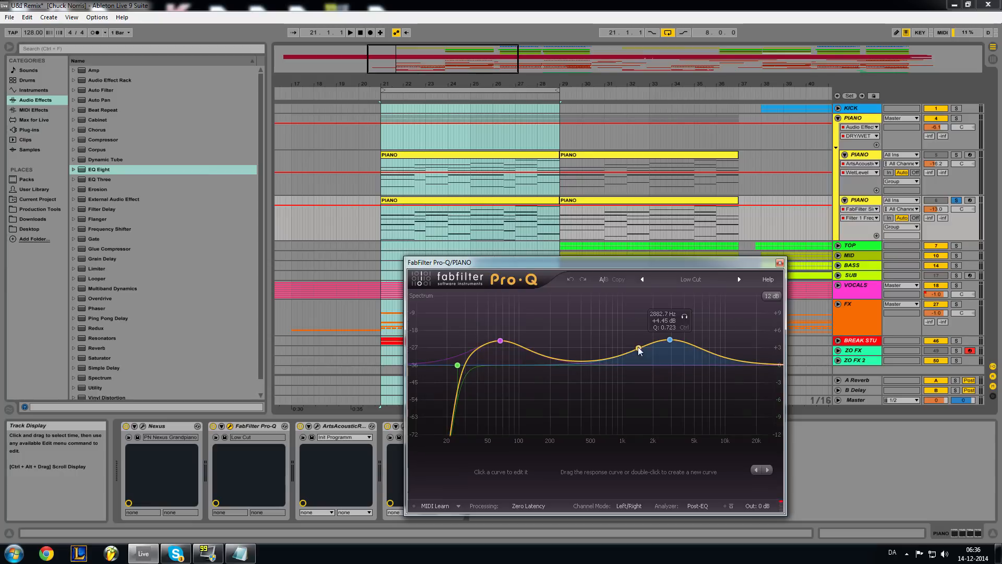
{"action": "left_click", "coordinate": [500, 341]}
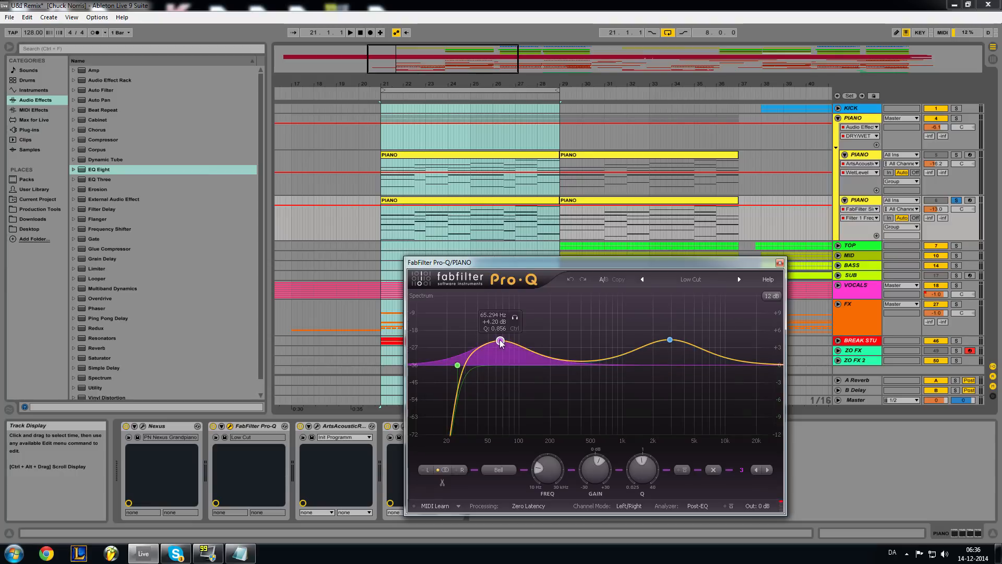
{"action": "left_click", "coordinate": [670, 340]}
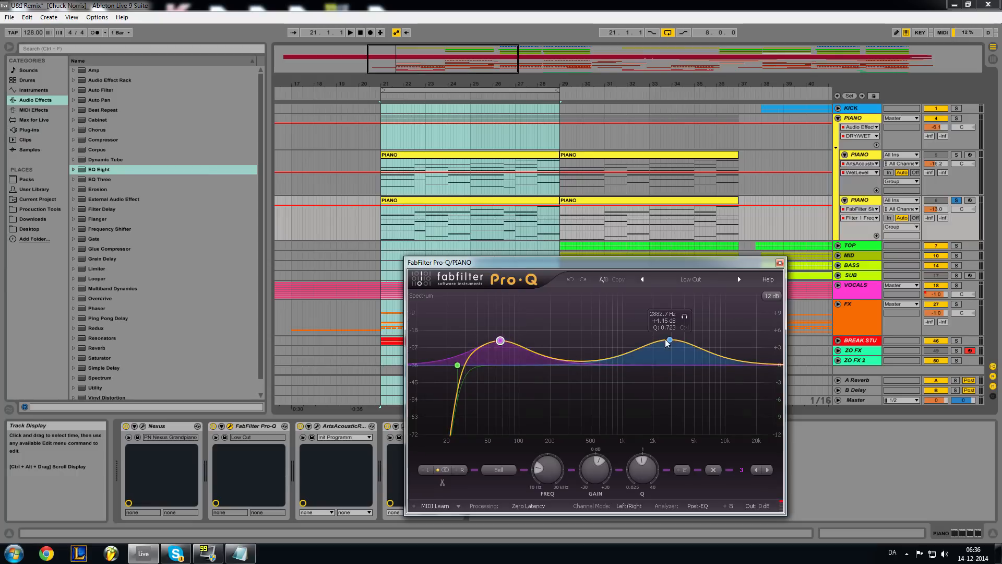
Close the equalizer and inspect the ArtsAcoustic Reverb settings on the lower PIANO track, closing its window when finished.
{"action": "left_click", "coordinate": [779, 262]}
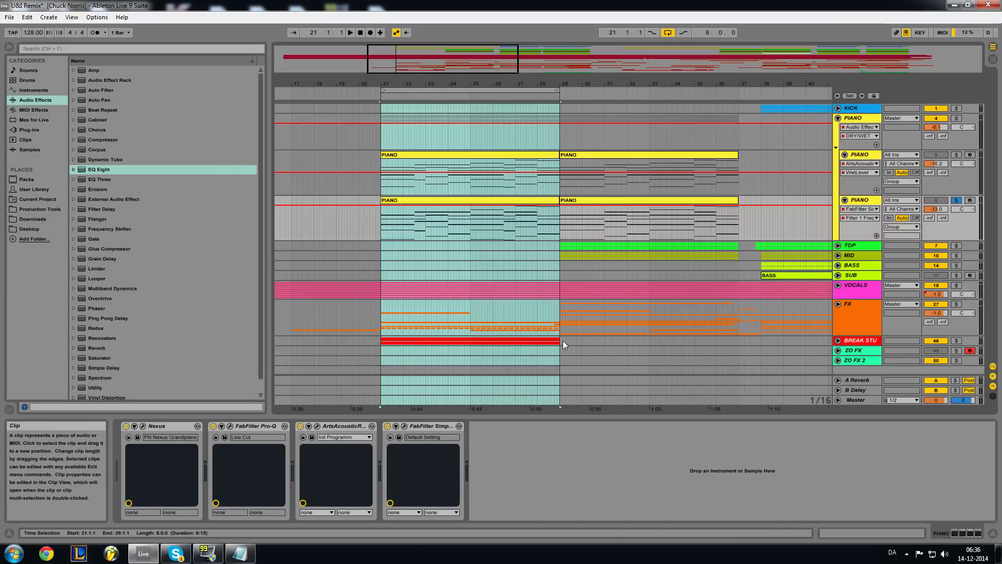
{"action": "left_click", "coordinate": [317, 426]}
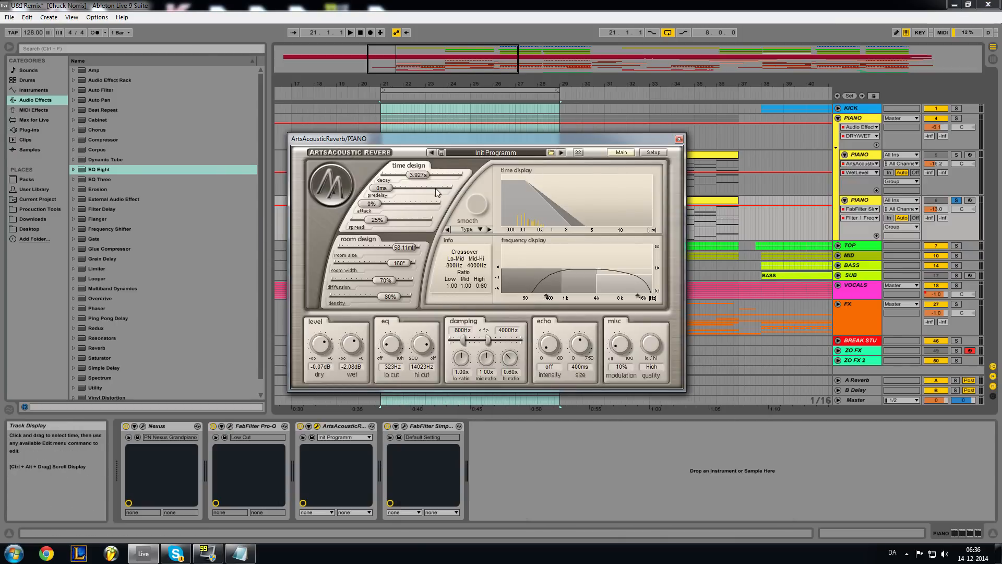
{"action": "left_click", "coordinate": [679, 139]}
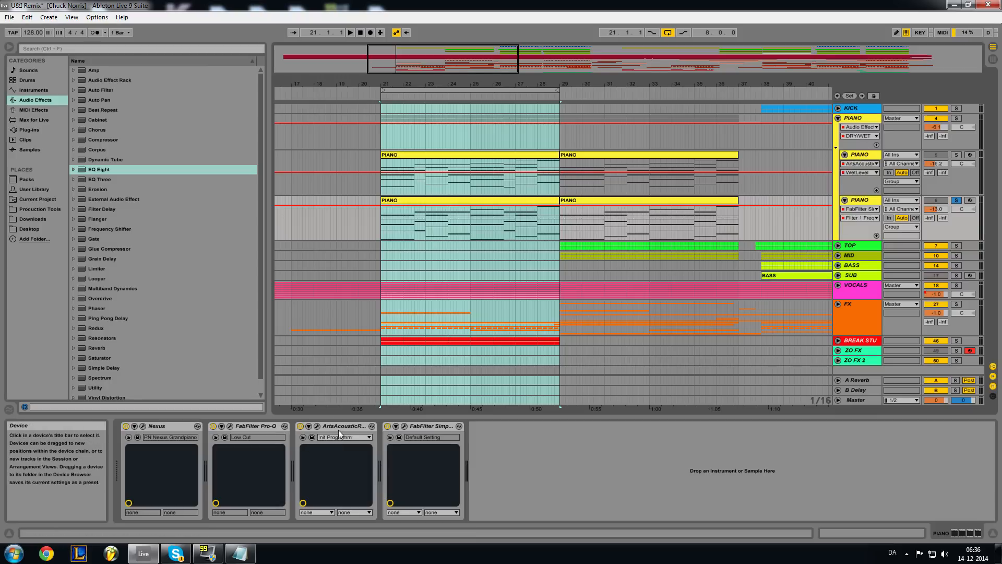
{"action": "left_click", "coordinate": [316, 425]}
{"action": "left_click", "coordinate": [681, 138]}
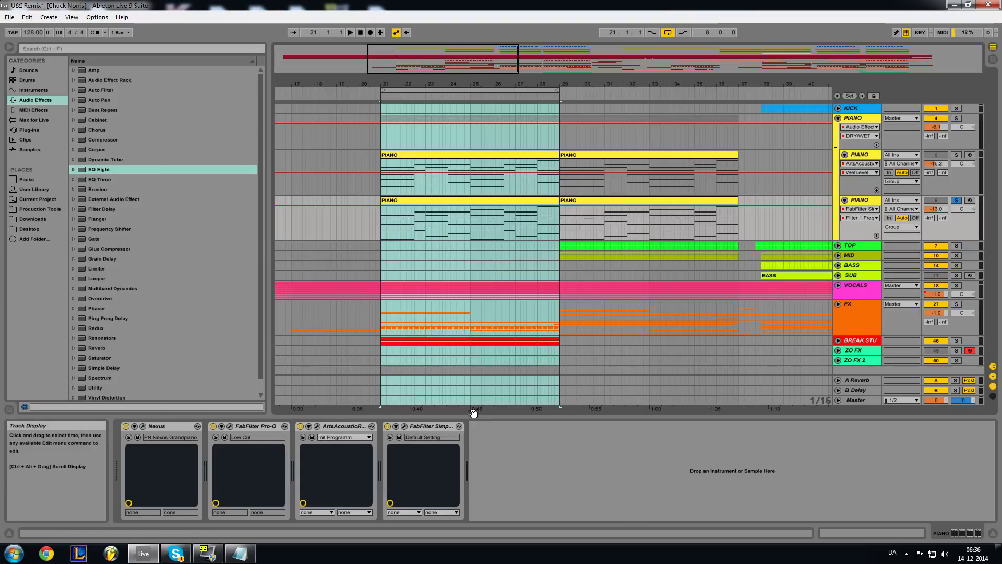
Inspect the lower PIANO track's FabFilter Simplon, close it, and check its filter automation in the second break before returning to bar 21.
{"action": "left_click", "coordinate": [404, 425]}
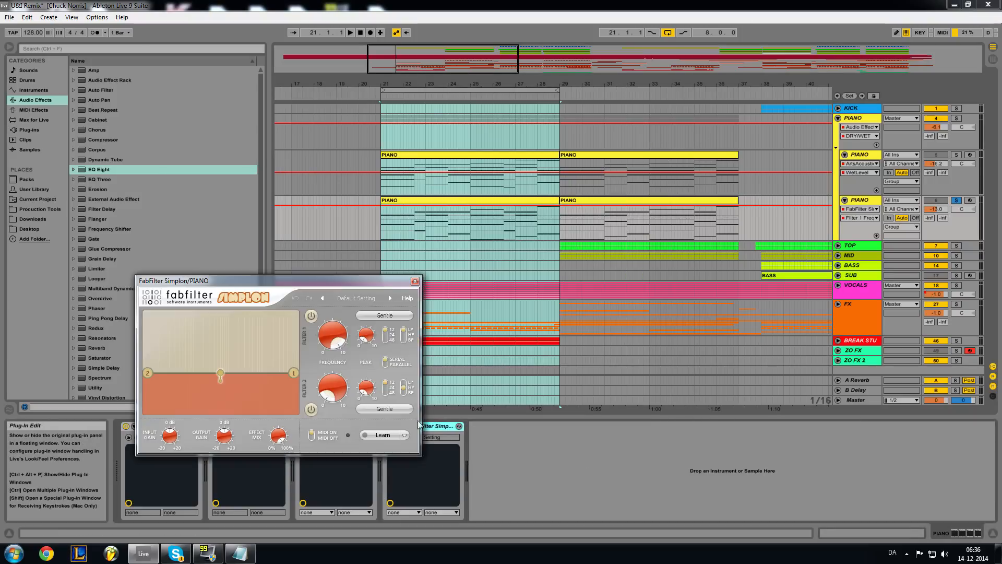
{"action": "left_click", "coordinate": [416, 281]}
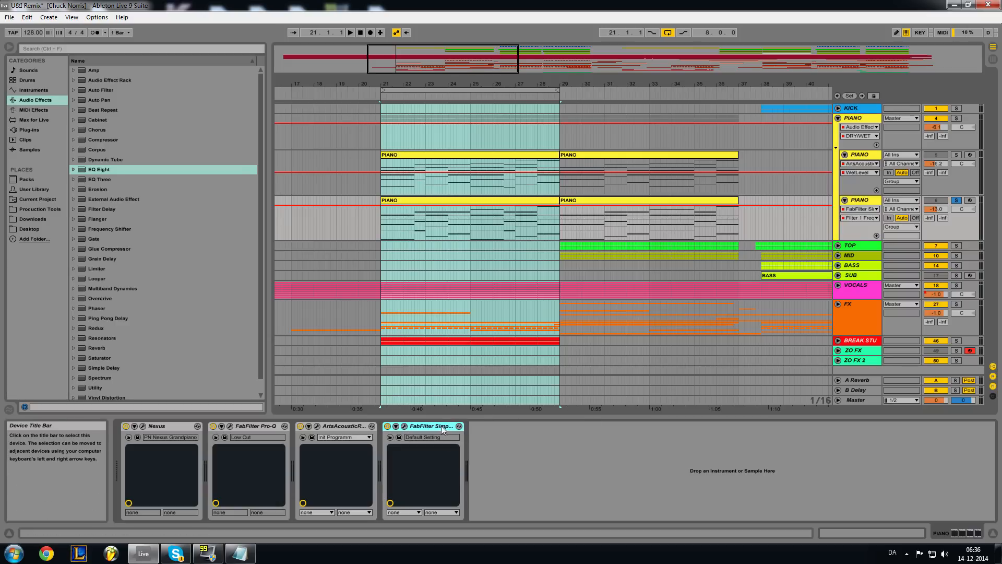
{"action": "left_click_drag", "start_coordinate": [471, 55], "coordinate": [738, 53]}
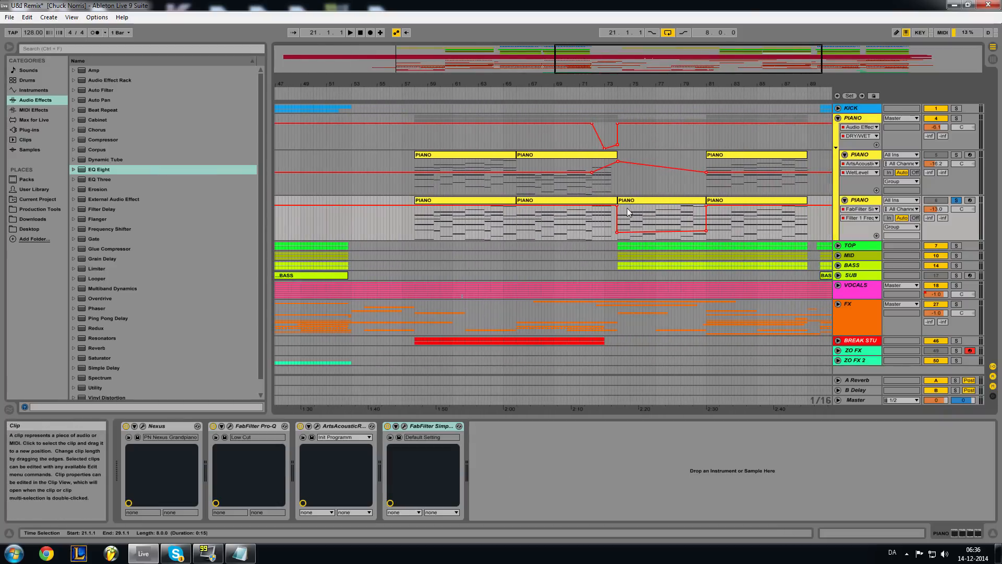
{"action": "left_click_drag", "start_coordinate": [690, 58], "coordinate": [510, 74]}
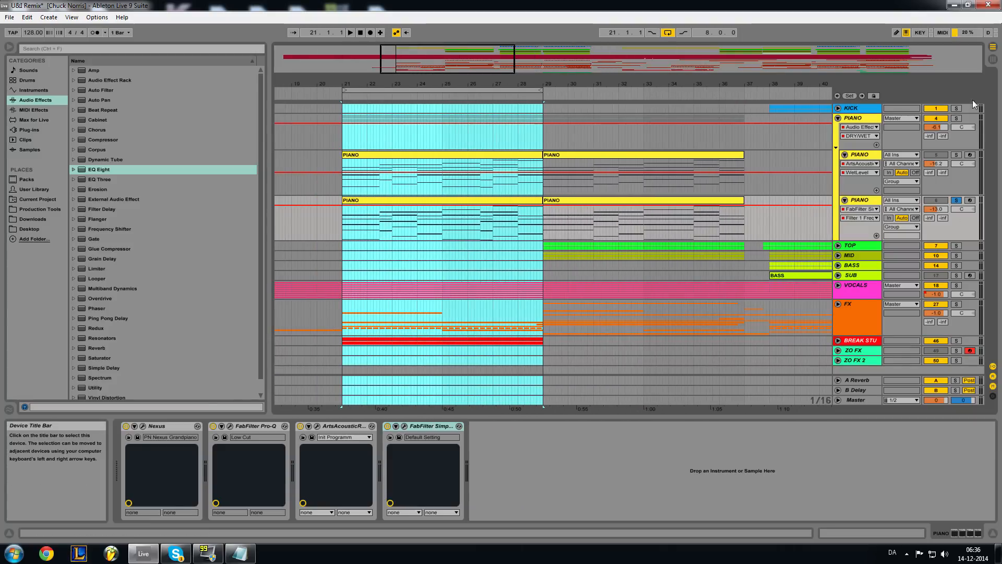
Show the PIANO group's device chain and examine its Brick Wall limiter and the Audio Effect Rack with the WET and DRY chains.
{"action": "left_click", "coordinate": [859, 155]}
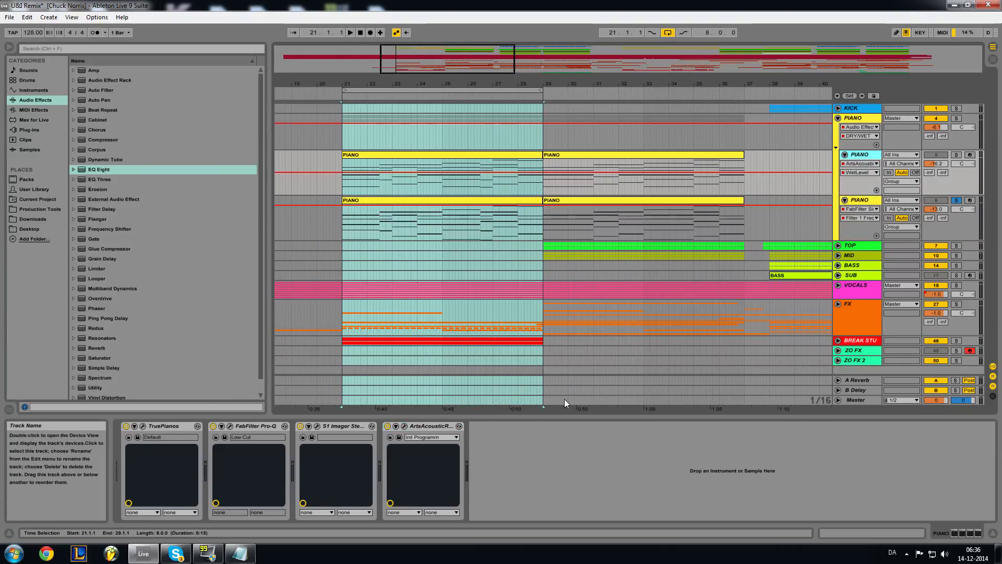
{"action": "left_click", "coordinate": [857, 122]}
{"action": "left_click", "coordinate": [925, 529]}
{"action": "left_click_drag", "start_coordinate": [926, 524], "coordinate": [883, 522]}
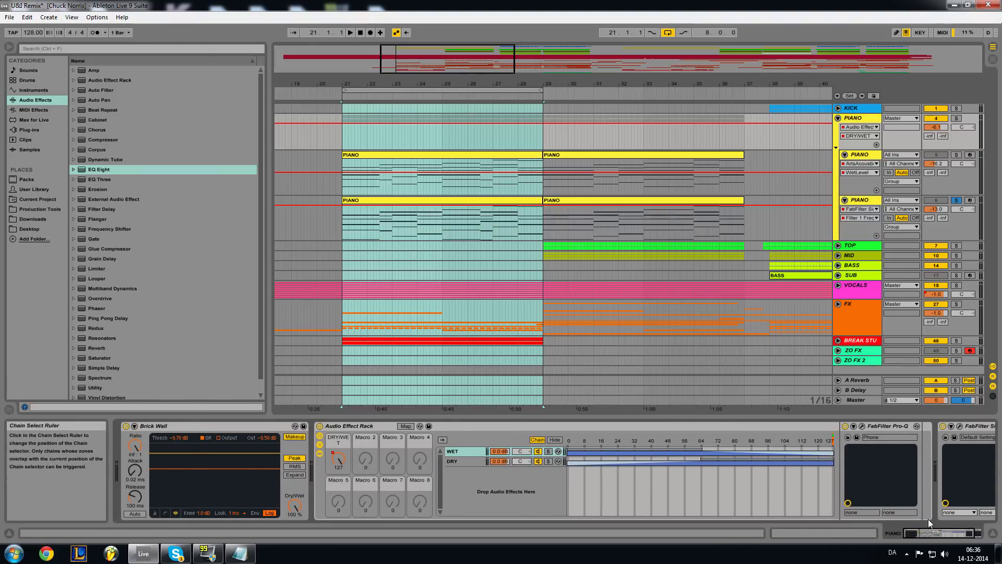
{"action": "left_click_drag", "start_coordinate": [928, 534], "coordinate": [936, 532]}
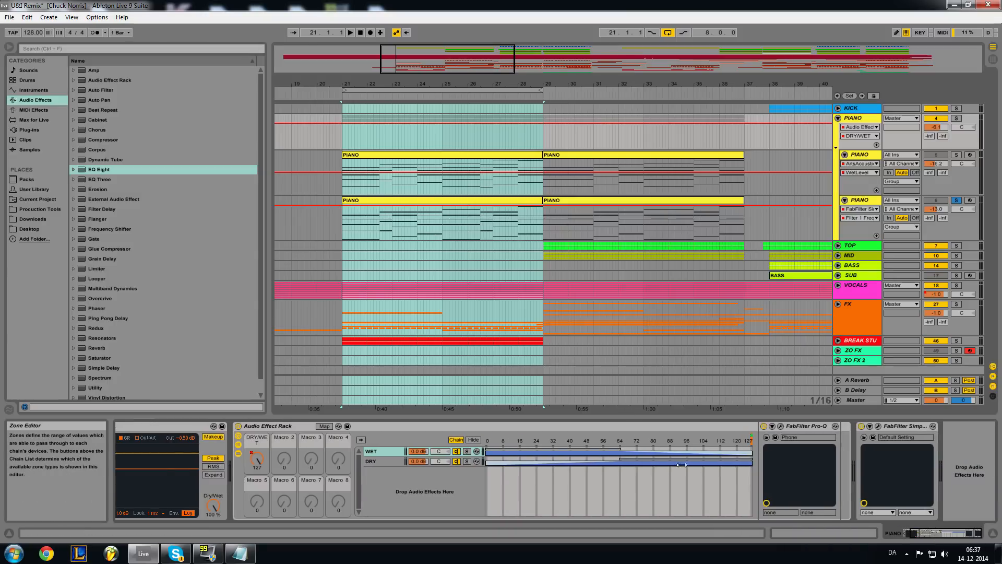
{"action": "left_click_drag", "start_coordinate": [919, 533], "coordinate": [910, 533]}
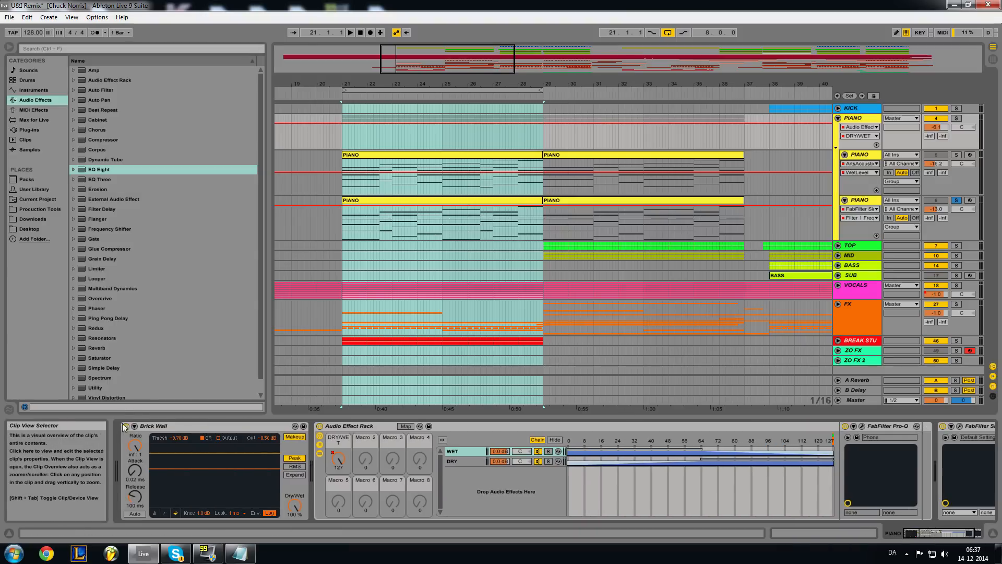
{"action": "left_click", "coordinate": [183, 426]}
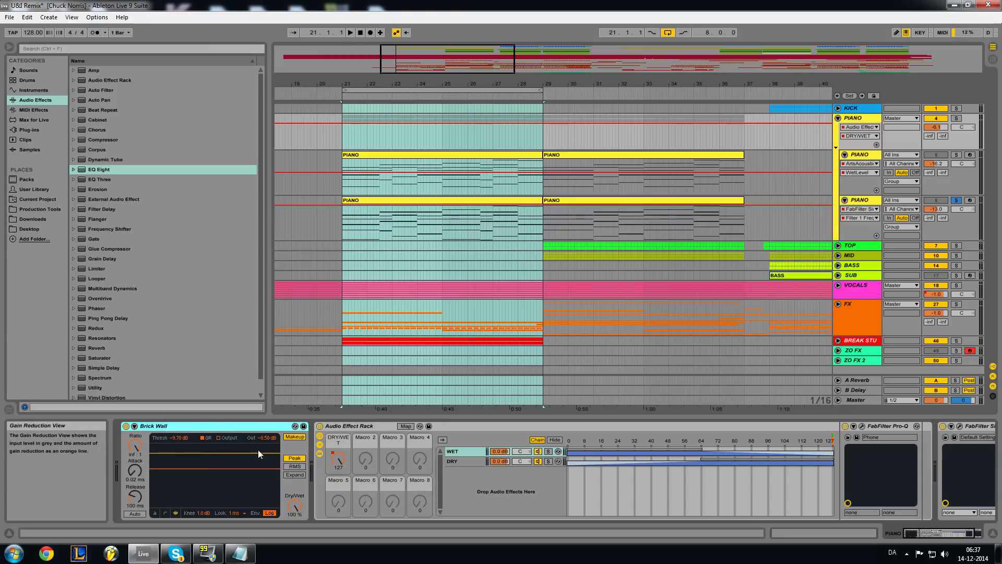
{"action": "left_click_drag", "start_coordinate": [917, 533], "coordinate": [926, 533]}
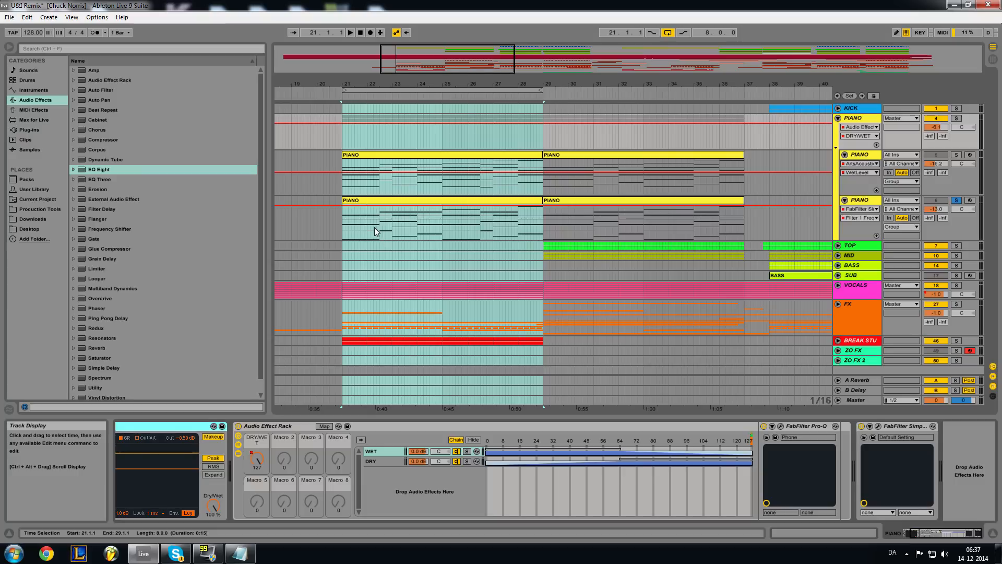
Highlight the first PIANO clips on both piano tracks, from bar 21 to bar 29.
{"action": "left_click_drag", "start_coordinate": [343, 190], "coordinate": [538, 230]}
{"action": "left_click", "coordinate": [542, 228]}
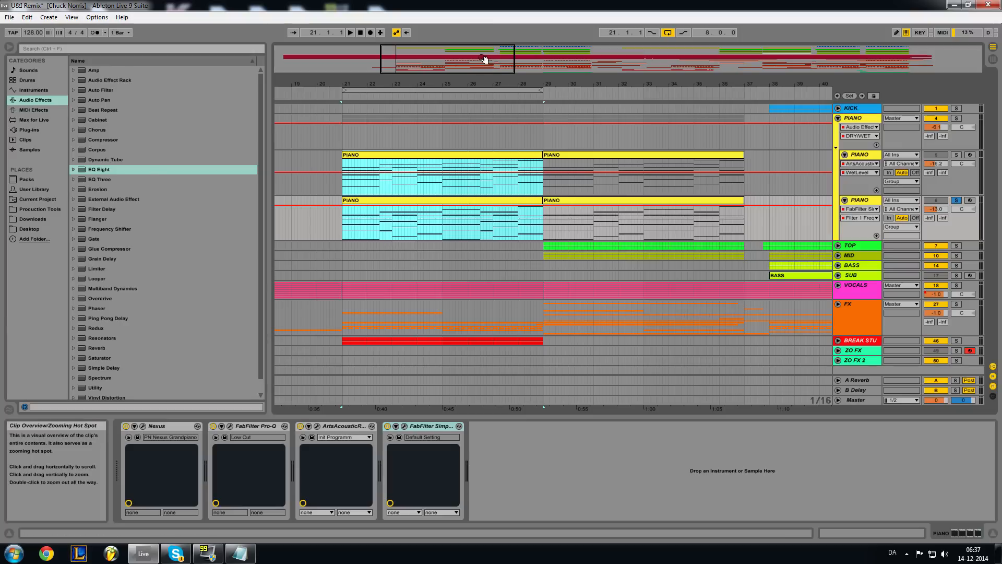
{"action": "left_click_drag", "start_coordinate": [486, 58], "coordinate": [479, 60]}
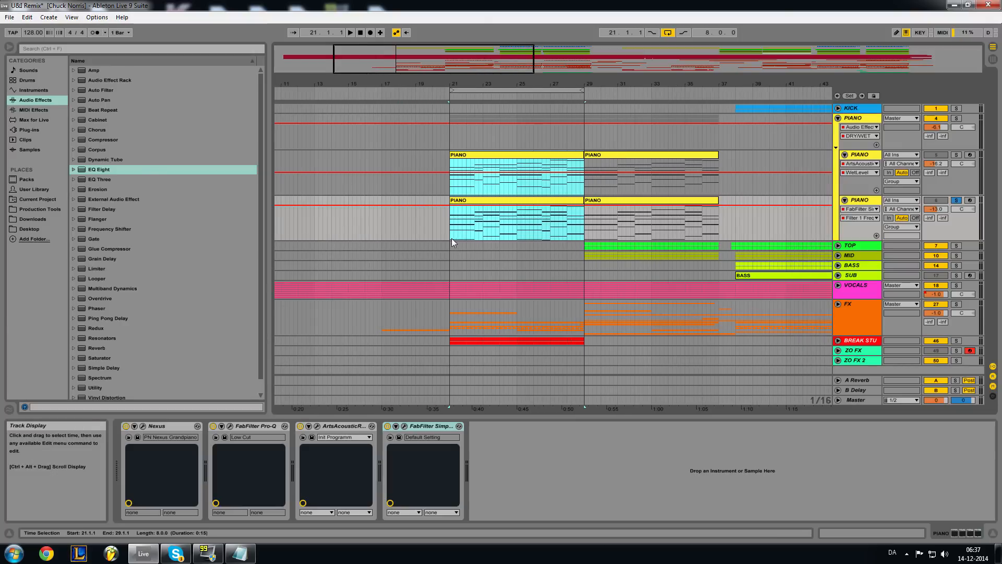
Return to the PIANO group's device chain, inspect its FabFilter Simplon filter and close the plug-in window.
{"action": "left_click", "coordinate": [860, 119]}
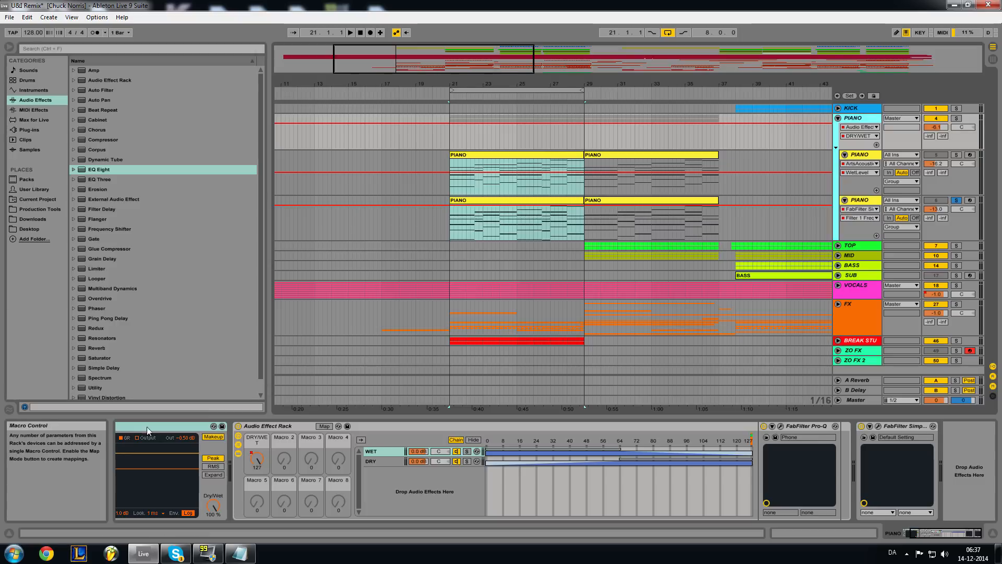
{"action": "left_click", "coordinate": [902, 532]}
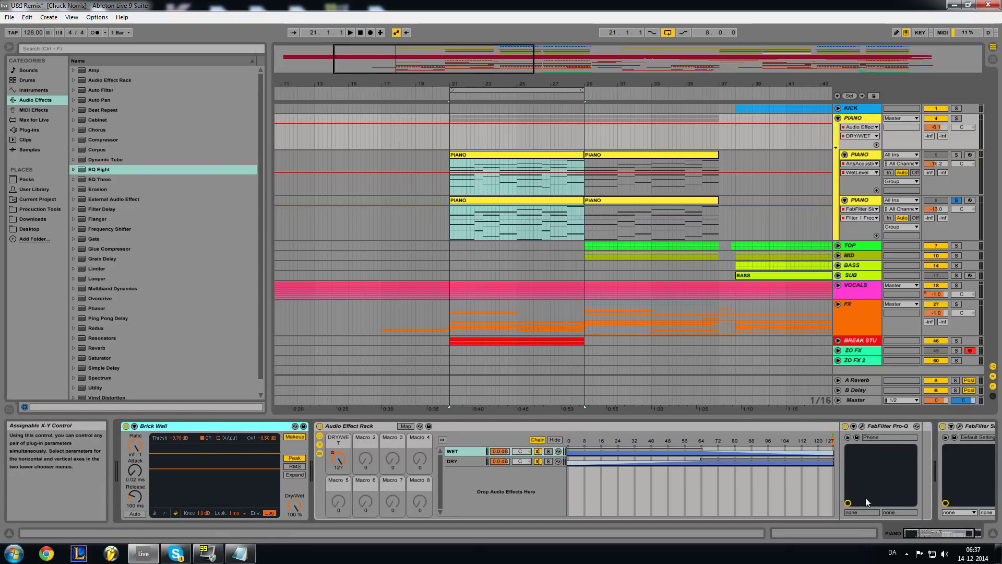
{"action": "left_click", "coordinate": [977, 533]}
{"action": "left_click", "coordinate": [909, 428]}
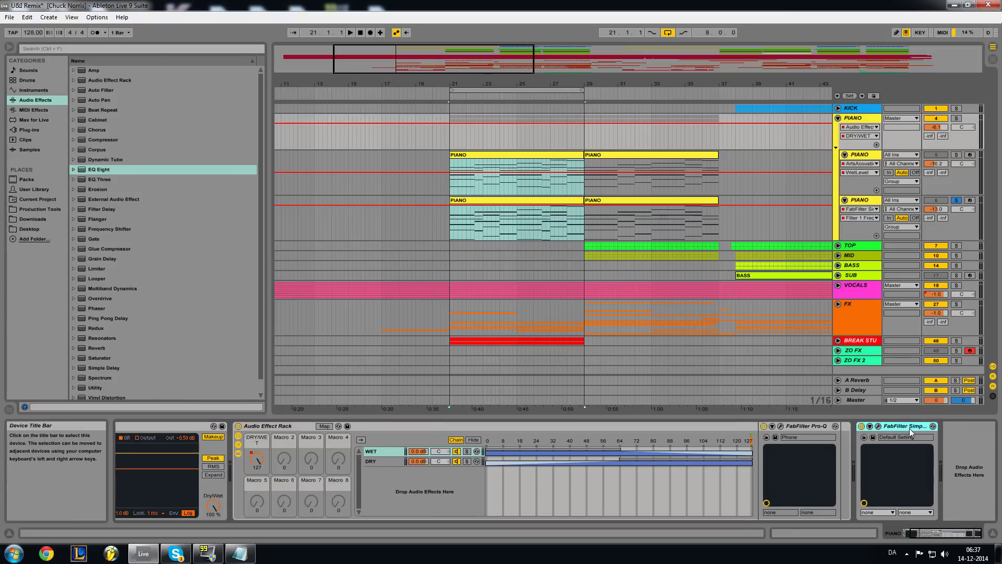
{"action": "left_click", "coordinate": [879, 426]}
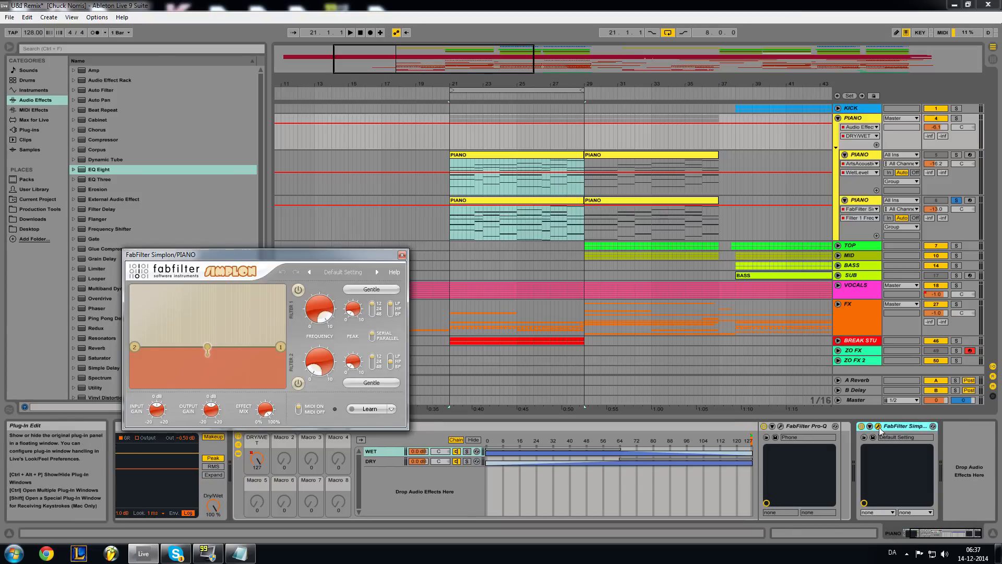
{"action": "left_click", "coordinate": [402, 255]}
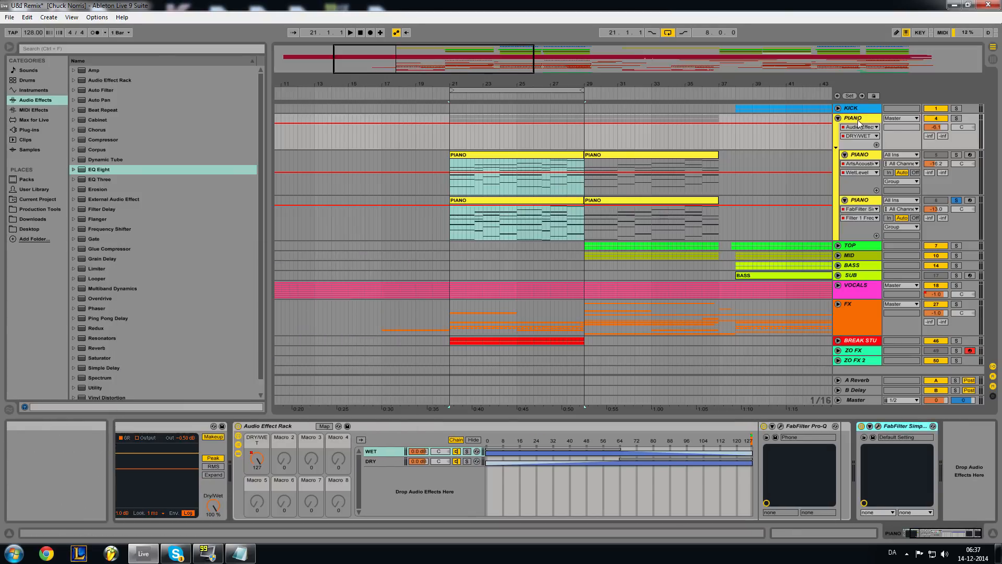
Unfold the TOP group and show its devices, leaving the PIANO group expanded above it.
{"action": "left_click", "coordinate": [838, 118]}
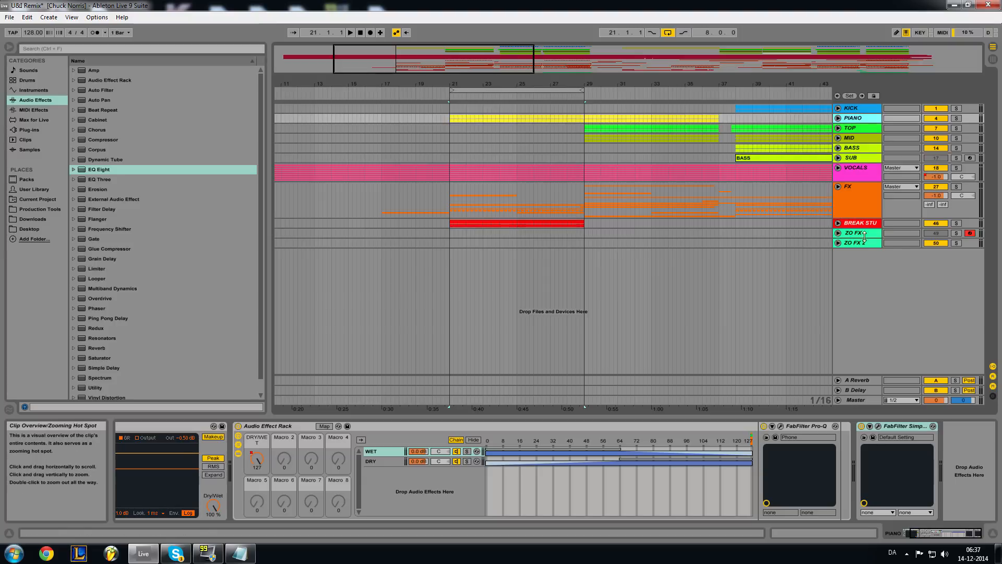
{"action": "left_click", "coordinate": [848, 130]}
{"action": "left_click", "coordinate": [838, 128]}
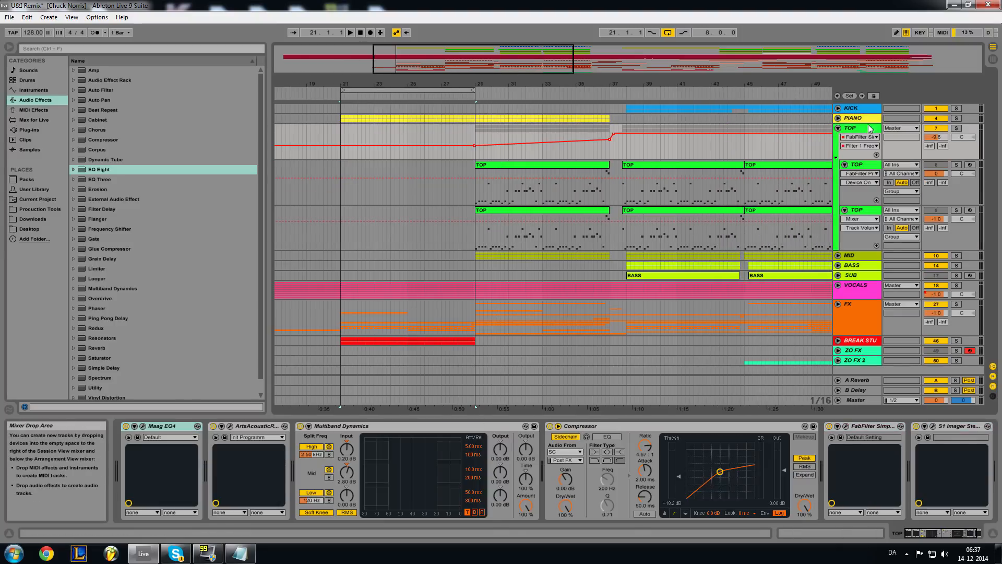
{"action": "left_click", "coordinate": [838, 118]}
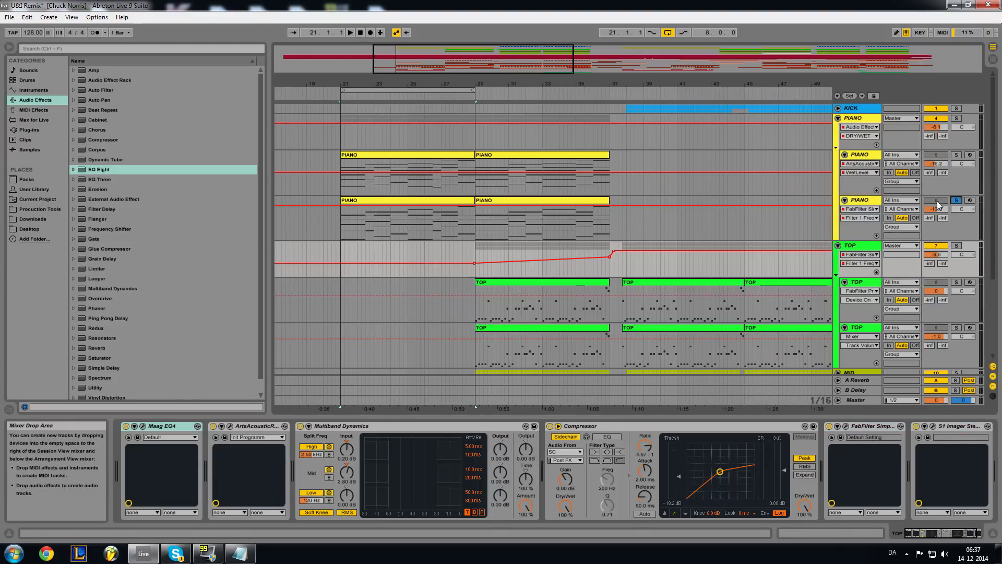
Play the soloed lower PIANO track from bar 21, stop playback and return to the song start.
{"action": "key", "text": "space"}
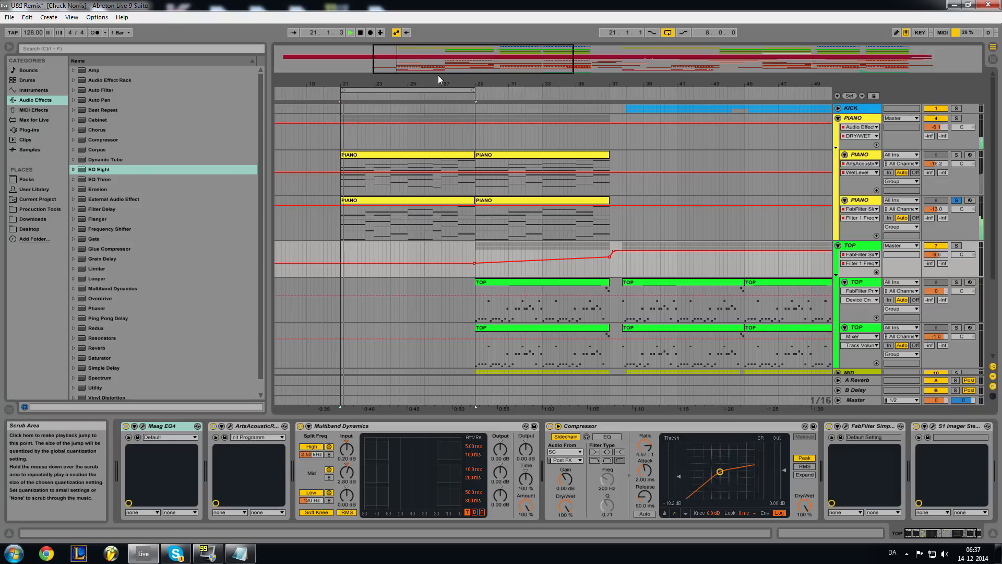
{"action": "left_click", "coordinate": [360, 33]}
{"action": "left_click", "coordinate": [360, 32]}
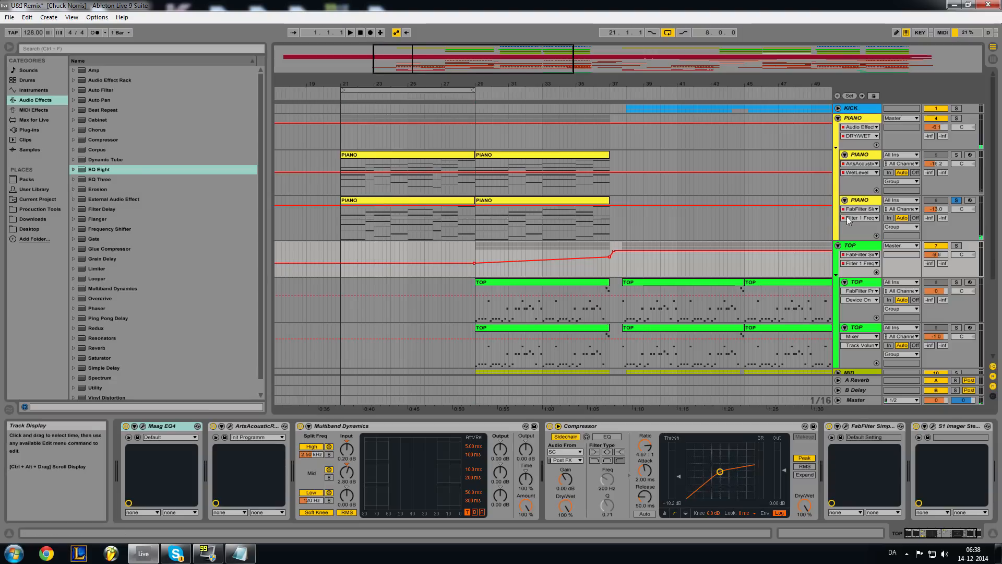
Solo the upper PIANO track instead of the lower one, play it from bar 21 and stop.
{"action": "left_click", "coordinate": [855, 202]}
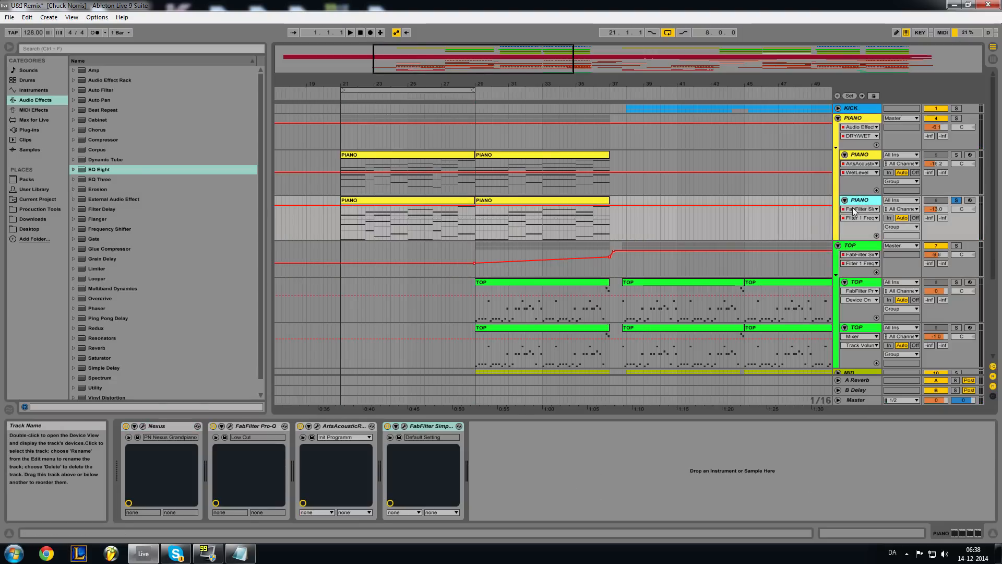
{"action": "left_click", "coordinate": [857, 160]}
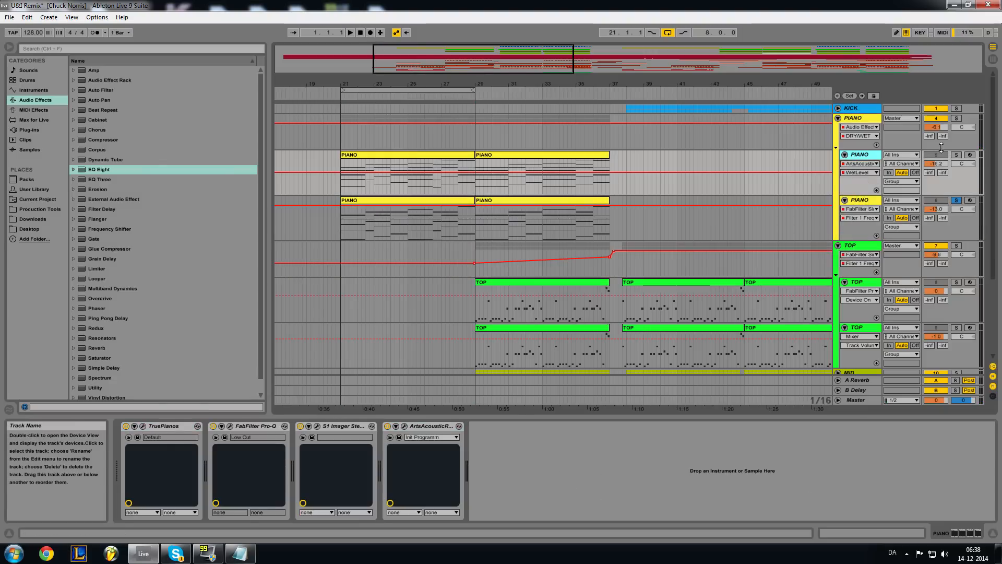
{"action": "left_click", "coordinate": [357, 85]}
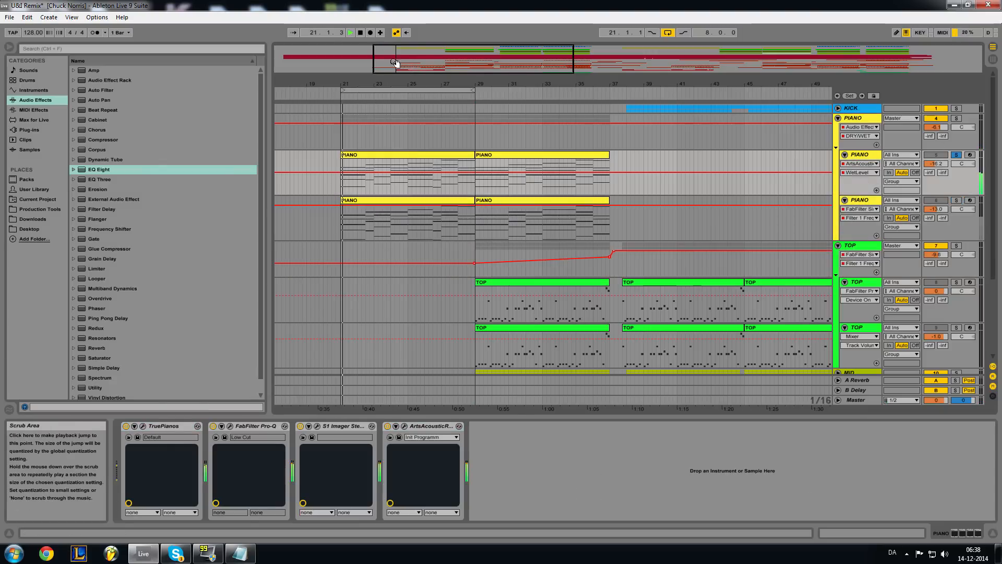
{"action": "left_click", "coordinate": [360, 32]}
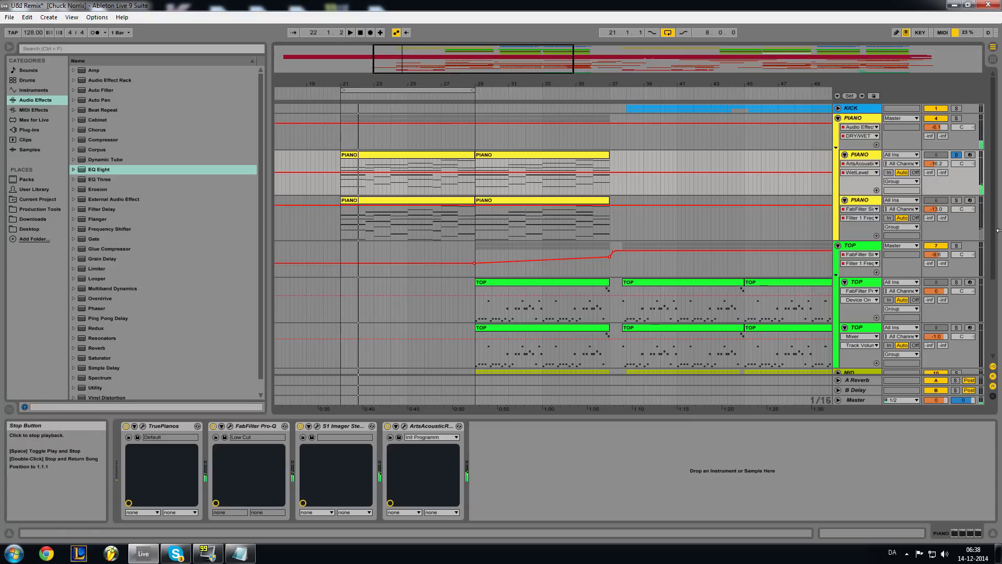
Solo the whole PIANO group, audition both layers together from bar 21 and return to the song start.
{"action": "left_click", "coordinate": [956, 118]}
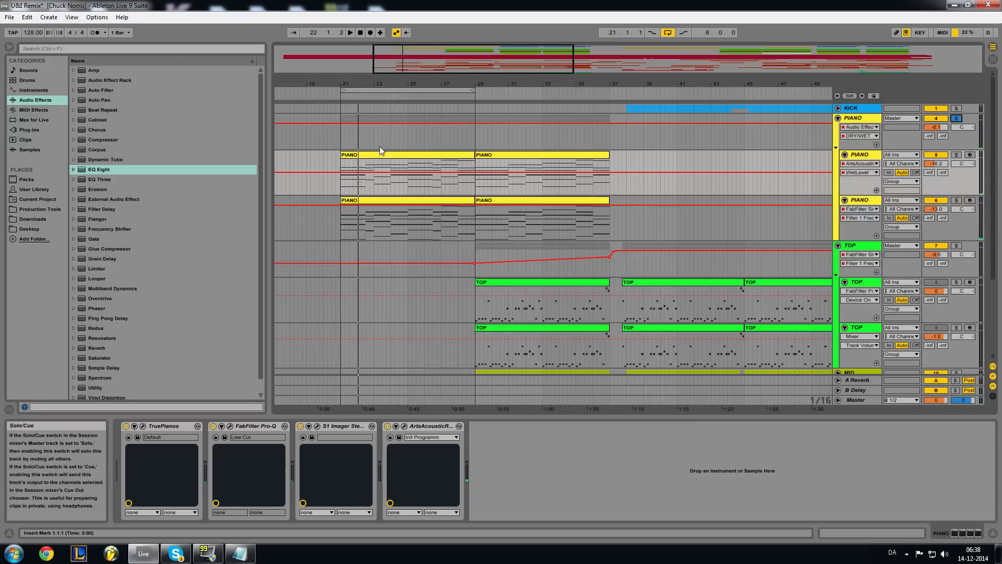
{"action": "left_click", "coordinate": [343, 97]}
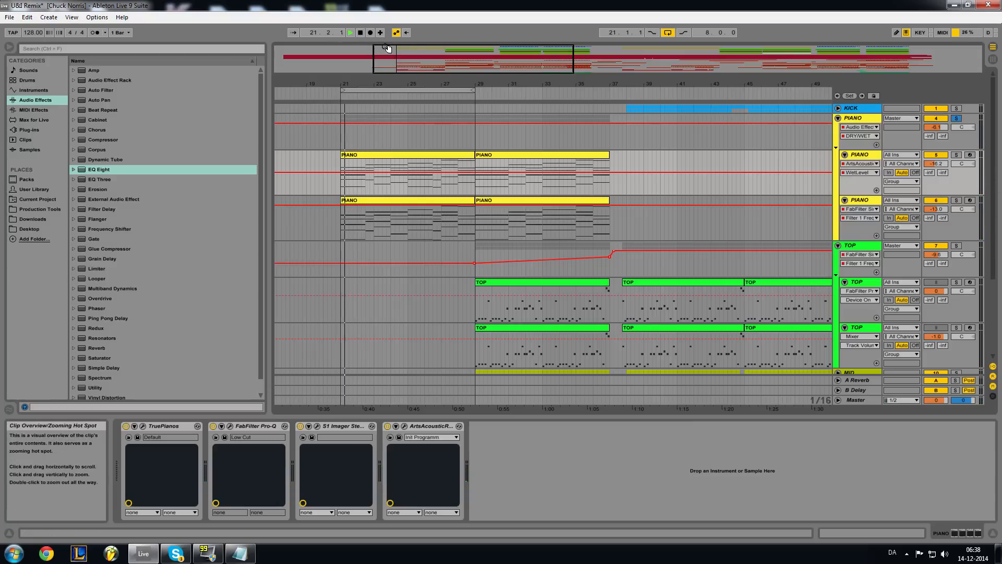
{"action": "double_click", "coordinate": [358, 33]}
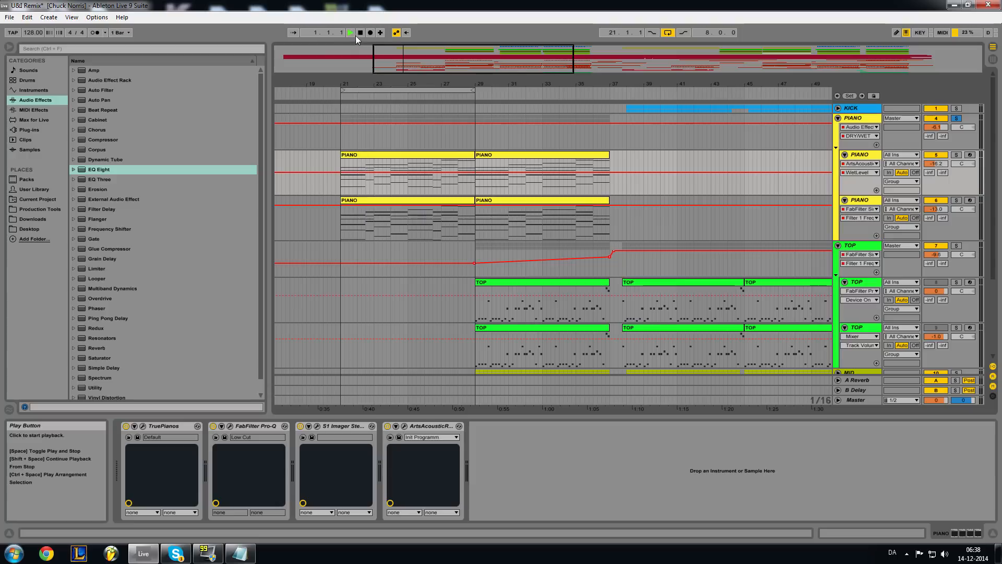
{"action": "left_click", "coordinate": [342, 95]}
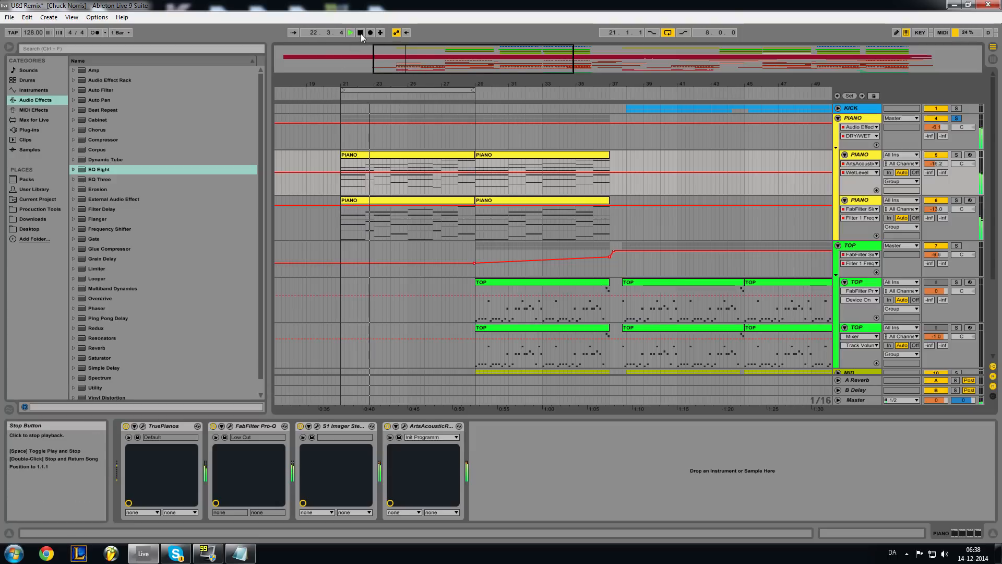
{"action": "left_click", "coordinate": [361, 33]}
{"action": "left_click", "coordinate": [361, 33]}
Select the lower PIANO track and fold it.
{"action": "left_click", "coordinate": [860, 200]}
{"action": "left_click", "coordinate": [845, 201]}
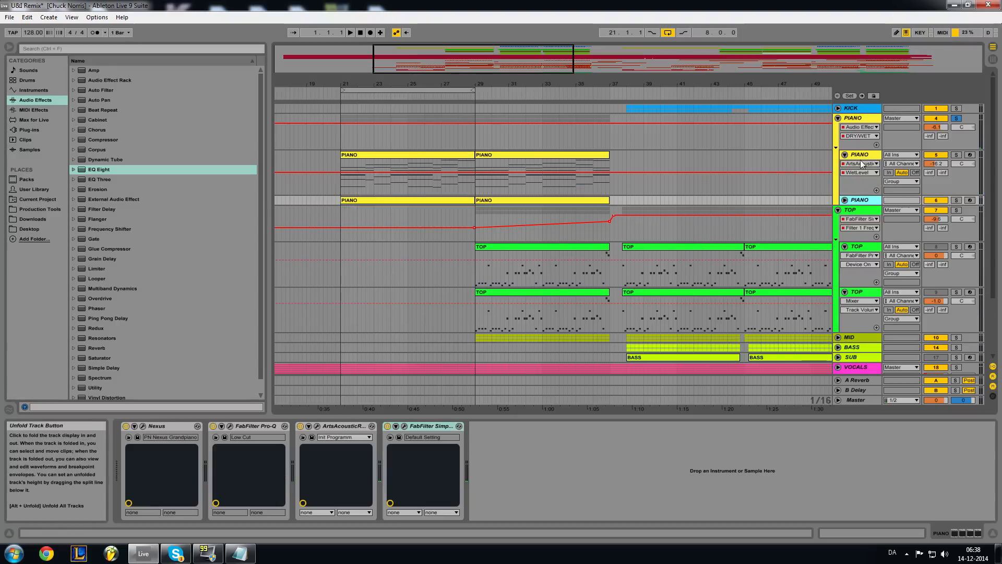
Fold the upper PIANO track and solo the TOP group.
{"action": "left_click", "coordinate": [855, 155]}
{"action": "left_click", "coordinate": [845, 154]}
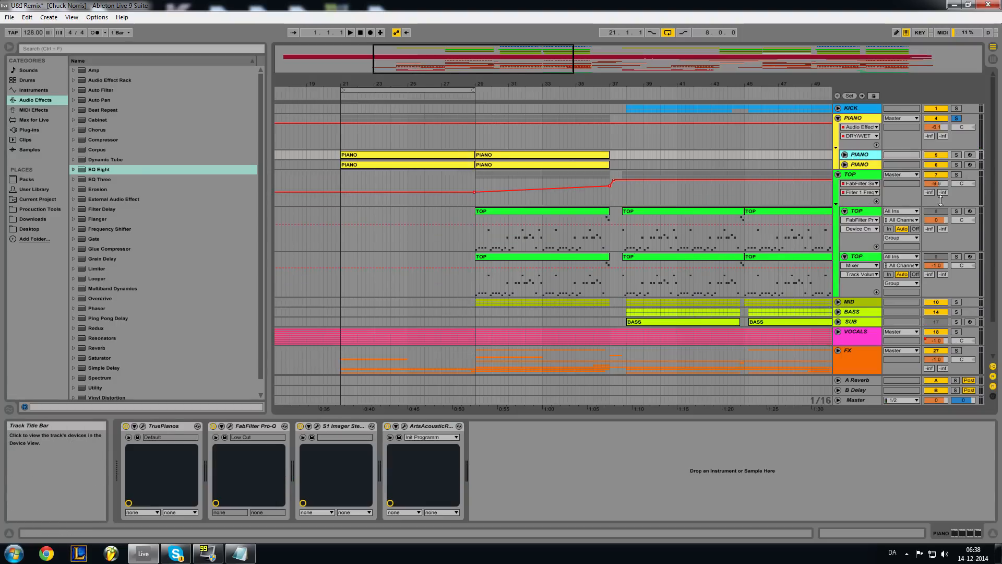
{"action": "left_click", "coordinate": [956, 174]}
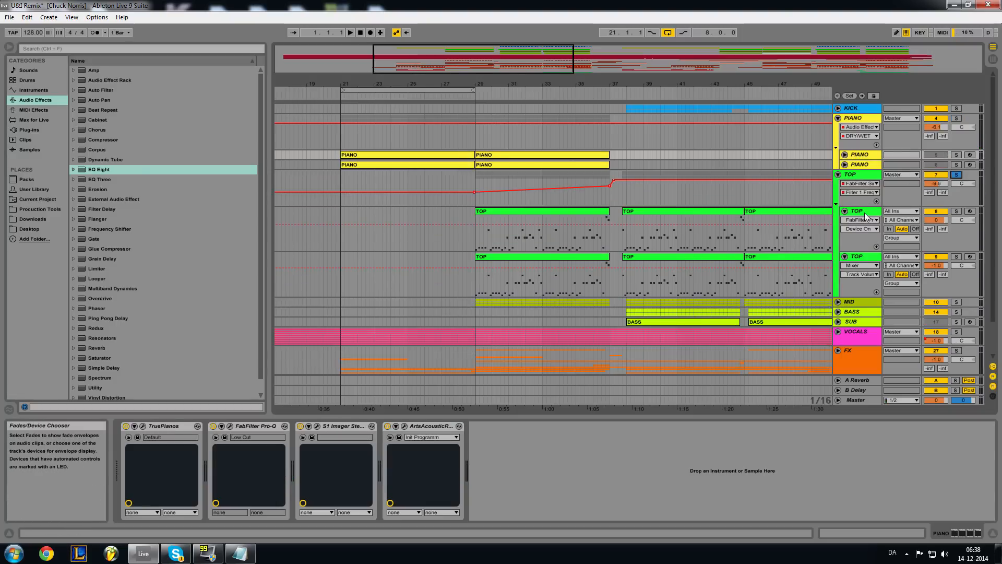
Move the 8-bar loop to start at bar 38 and audition the upper TOP track on its own from there.
{"action": "left_click", "coordinate": [862, 212]}
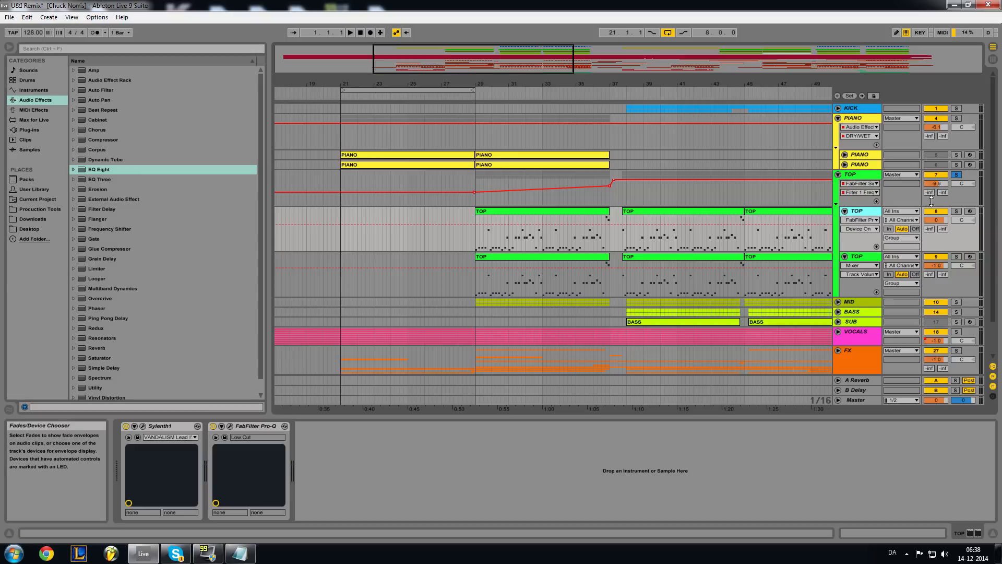
{"action": "left_click_drag", "start_coordinate": [491, 63], "coordinate": [525, 49]}
{"action": "left_click_drag", "start_coordinate": [388, 90], "coordinate": [506, 103]}
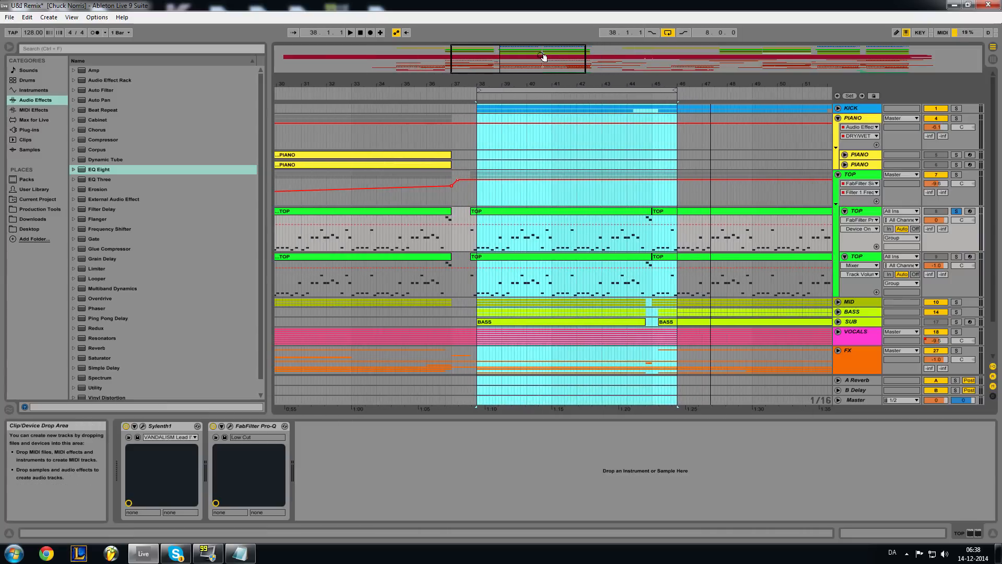
{"action": "key", "text": "space"}
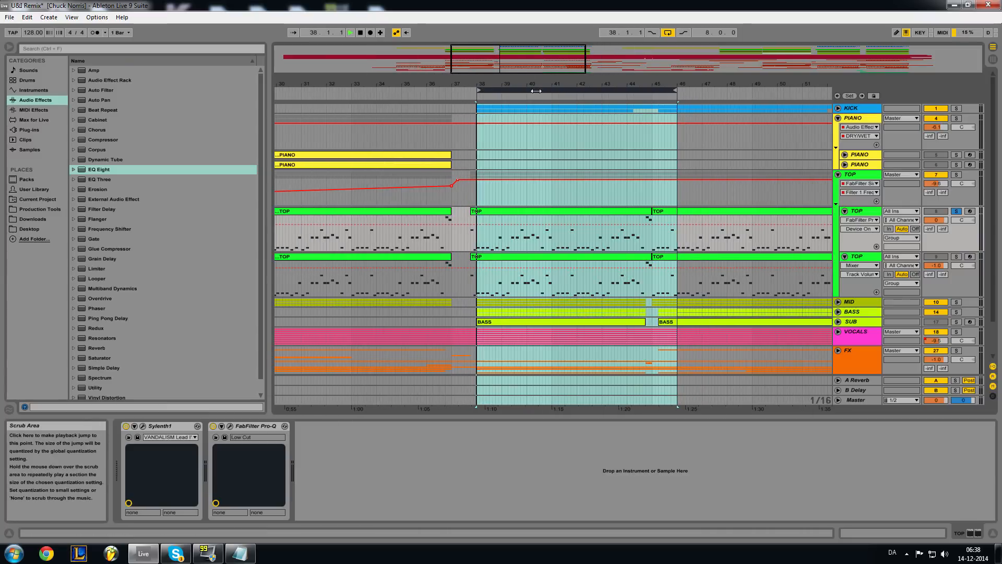
{"action": "left_click", "coordinate": [361, 32]}
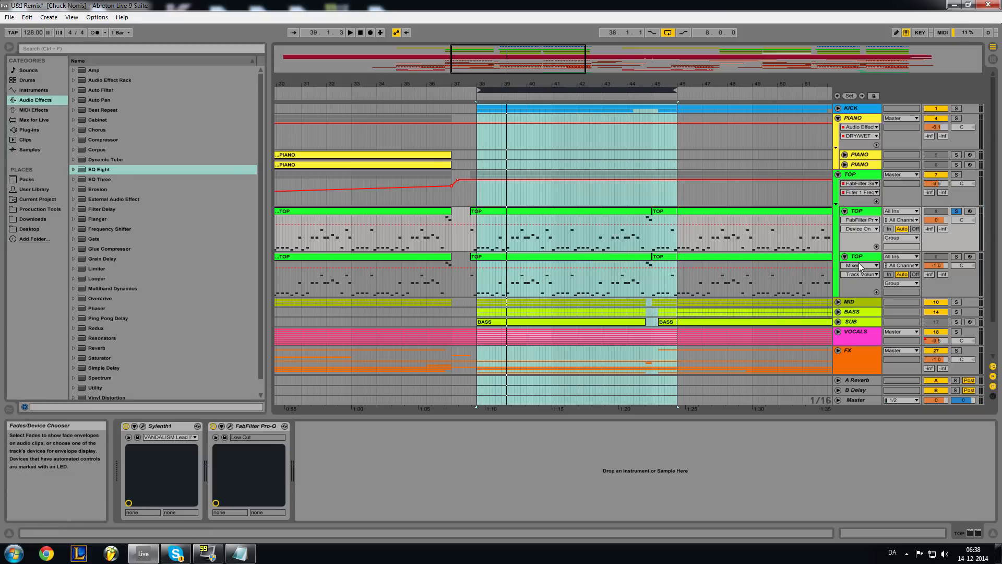
Look over the lower TOP track's clips in the section from bar 29 and in the section from about bar 74 to 89.
{"action": "left_click_drag", "start_coordinate": [486, 59], "coordinate": [486, 38]}
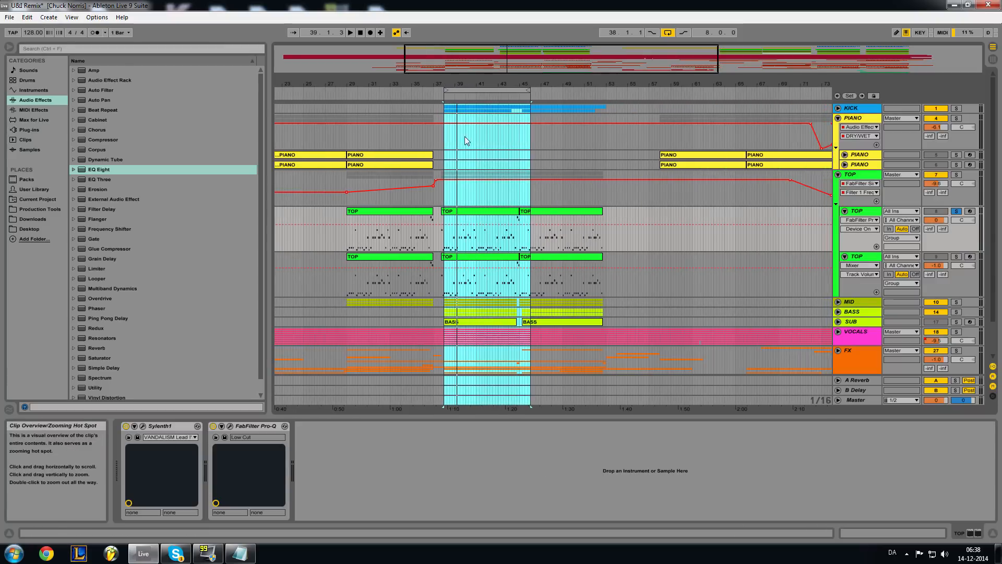
{"action": "left_click", "coordinate": [347, 263]}
{"action": "left_click_drag", "start_coordinate": [348, 267], "coordinate": [433, 267]}
{"action": "left_click_drag", "start_coordinate": [526, 63], "coordinate": [705, 61]}
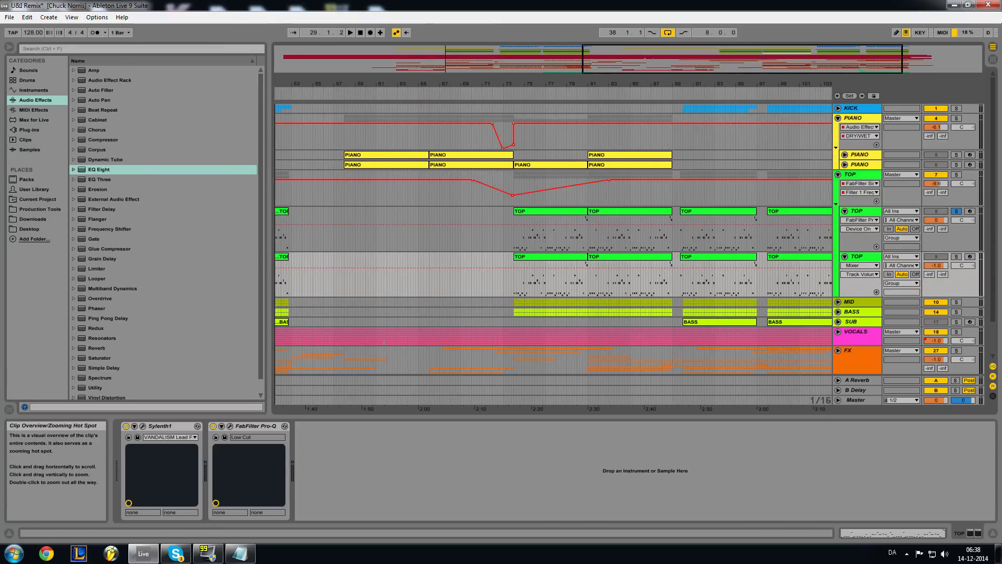
{"action": "left_click_drag", "start_coordinate": [511, 271], "coordinate": [672, 272]}
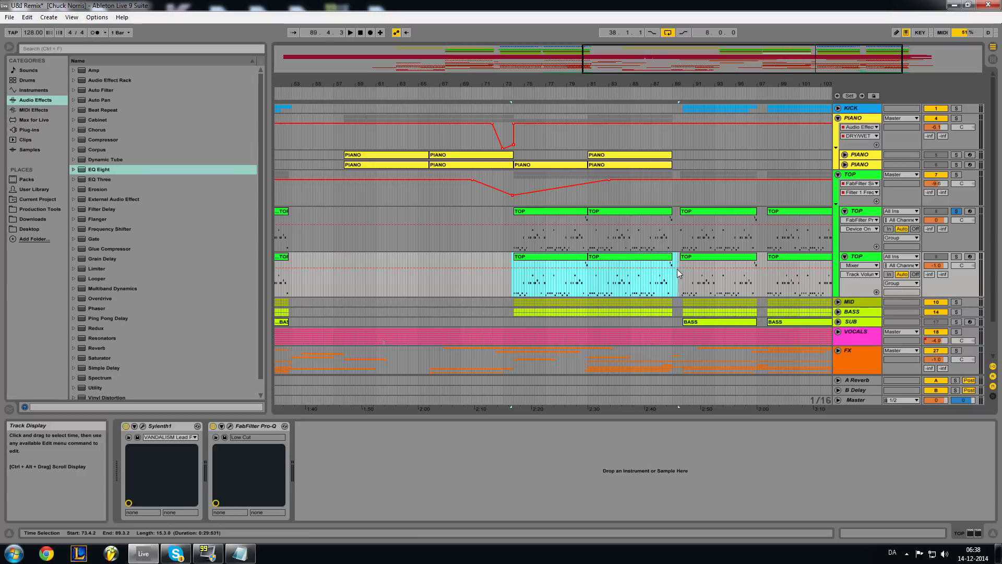
{"action": "left_click_drag", "start_coordinate": [663, 62], "coordinate": [472, 67]}
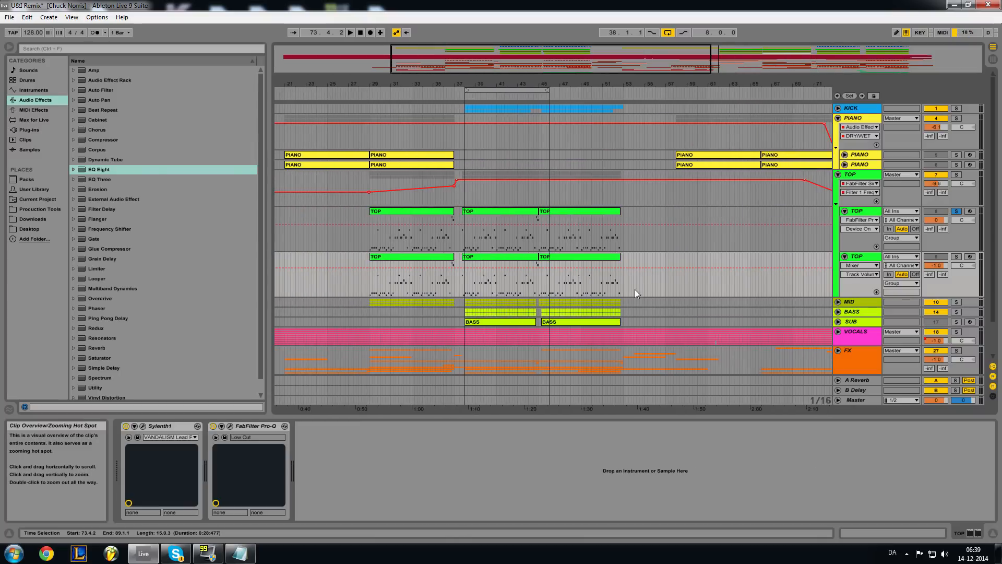
Compare the device chains of the lower and upper TOP tracks.
{"action": "left_click", "coordinate": [863, 259]}
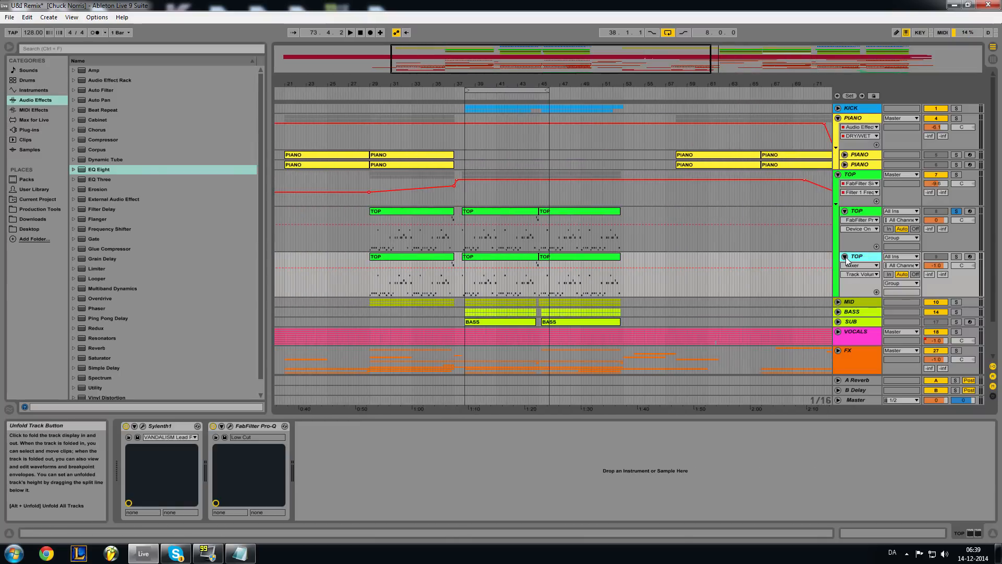
{"action": "left_click", "coordinate": [861, 214]}
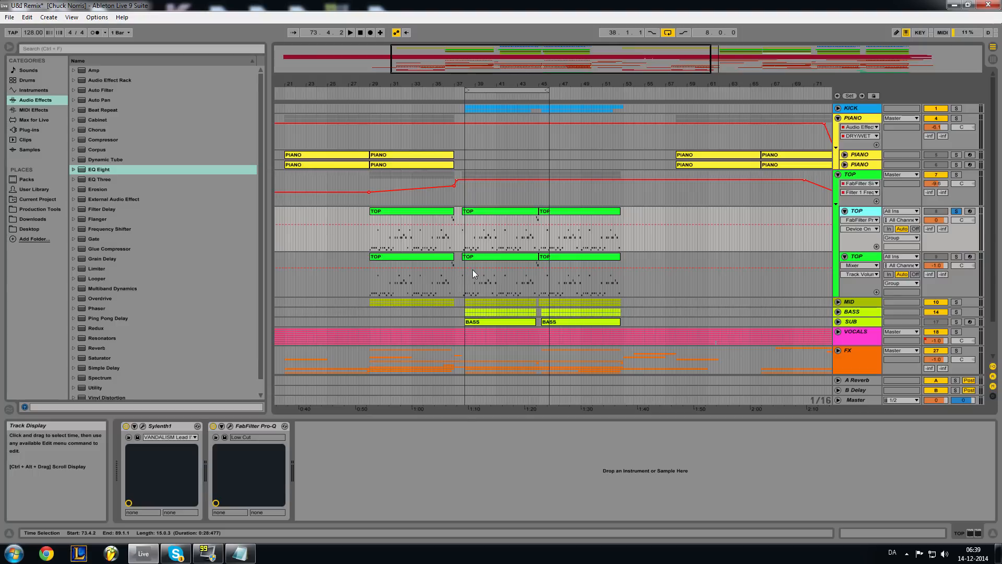
{"action": "left_click", "coordinate": [860, 260]}
{"action": "left_click", "coordinate": [859, 211]}
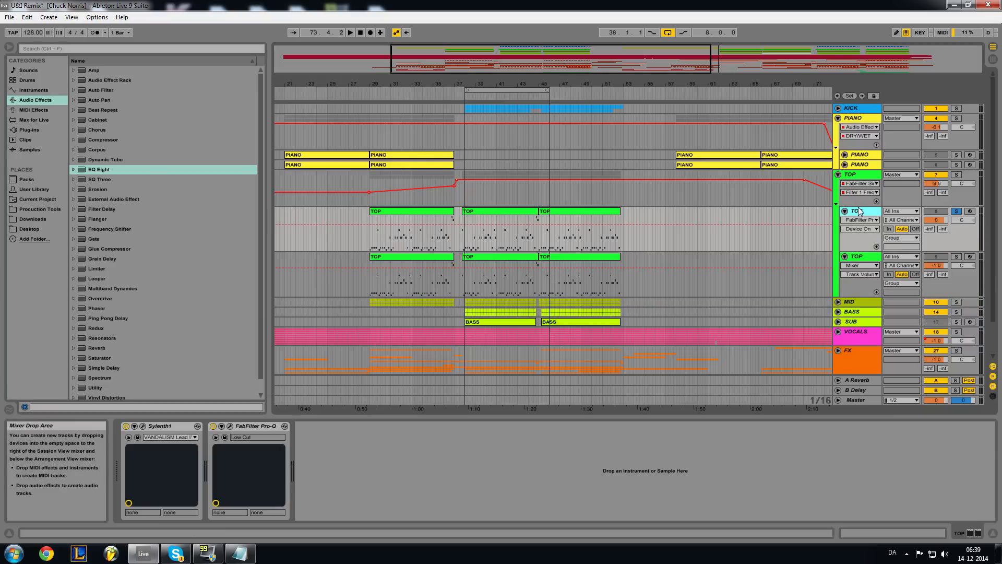
Mark the upper TOP track's section from bar 29 to 37, solo the lower TOP track and play it from bar 38.
{"action": "left_click_drag", "start_coordinate": [369, 237], "coordinate": [454, 248]}
{"action": "left_click", "coordinate": [459, 249]}
{"action": "left_click", "coordinate": [456, 250]}
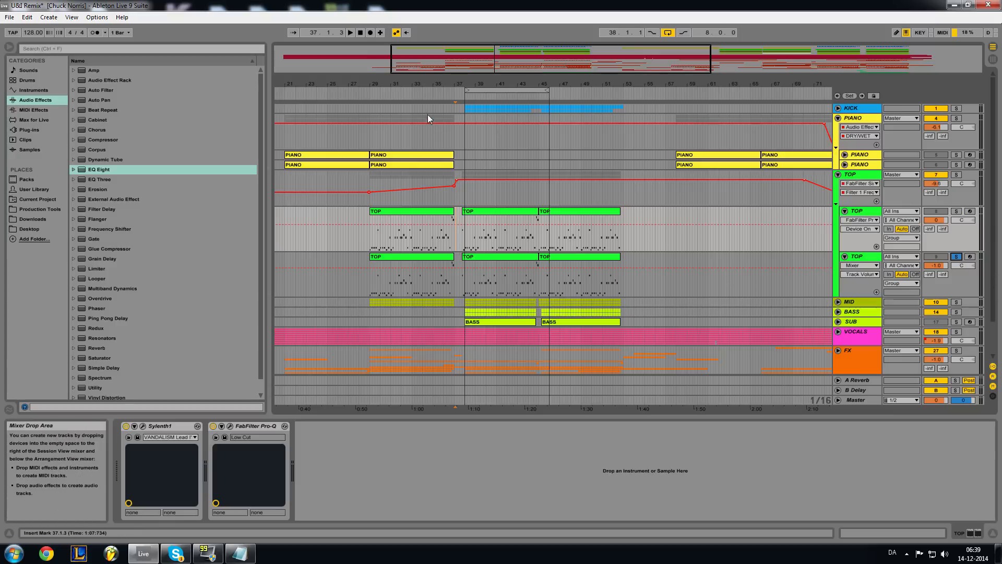
{"action": "left_click", "coordinate": [467, 96]}
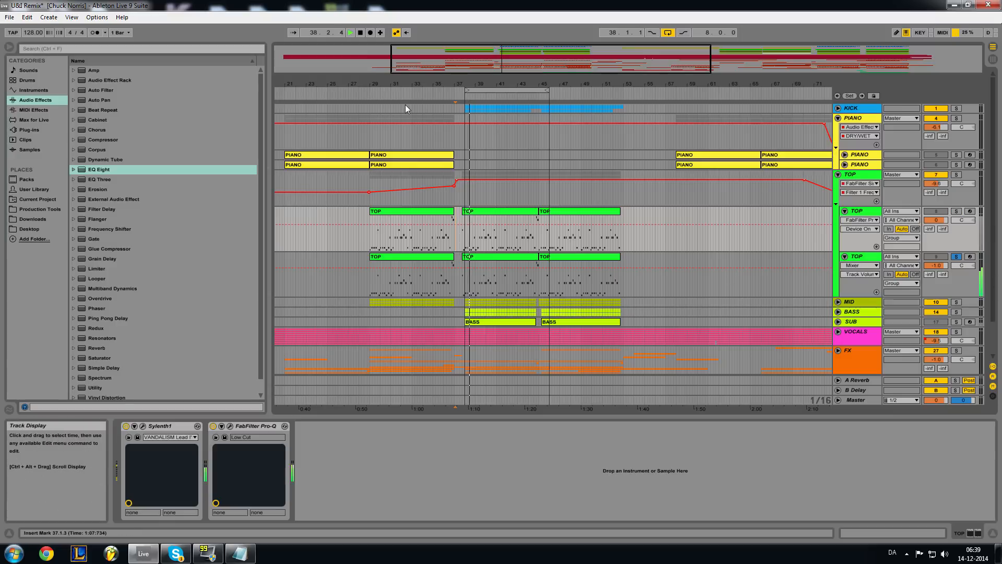
{"action": "key", "text": "space"}
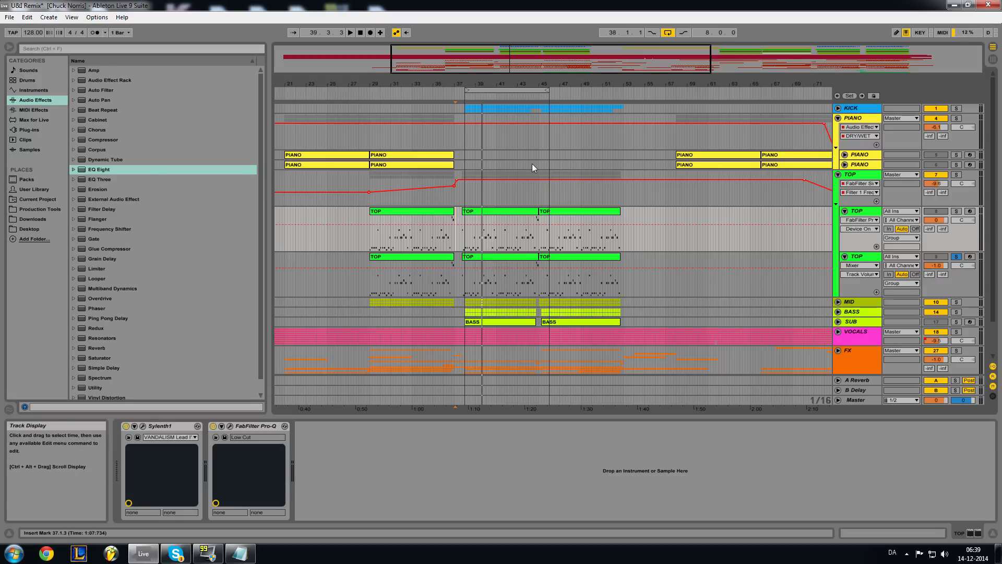
Play the lower TOP track alone from bar 29 and audition both TOP layers together from the same bar.
{"action": "left_click", "coordinate": [369, 94]}
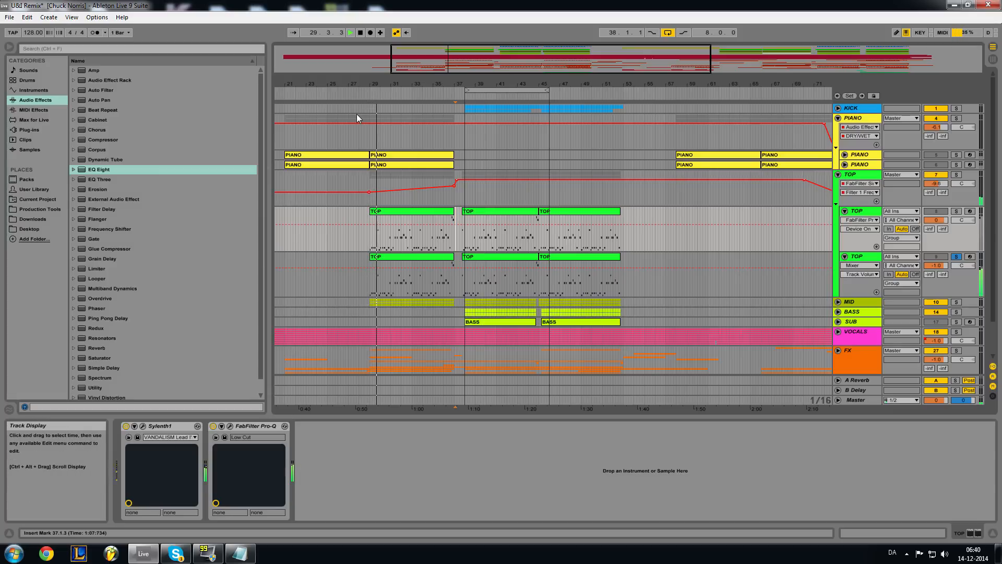
{"action": "left_click", "coordinate": [361, 33]}
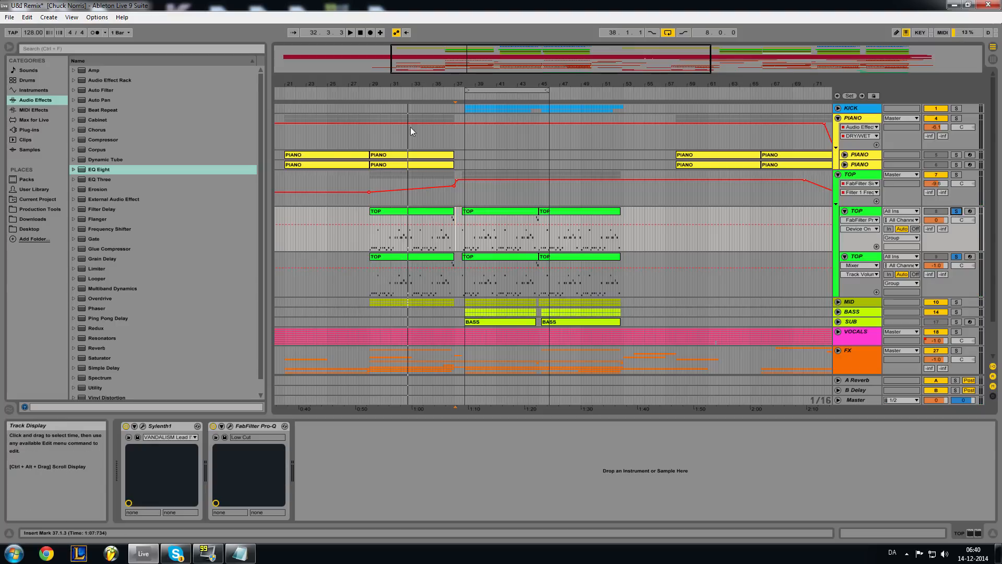
{"action": "left_click", "coordinate": [371, 94]}
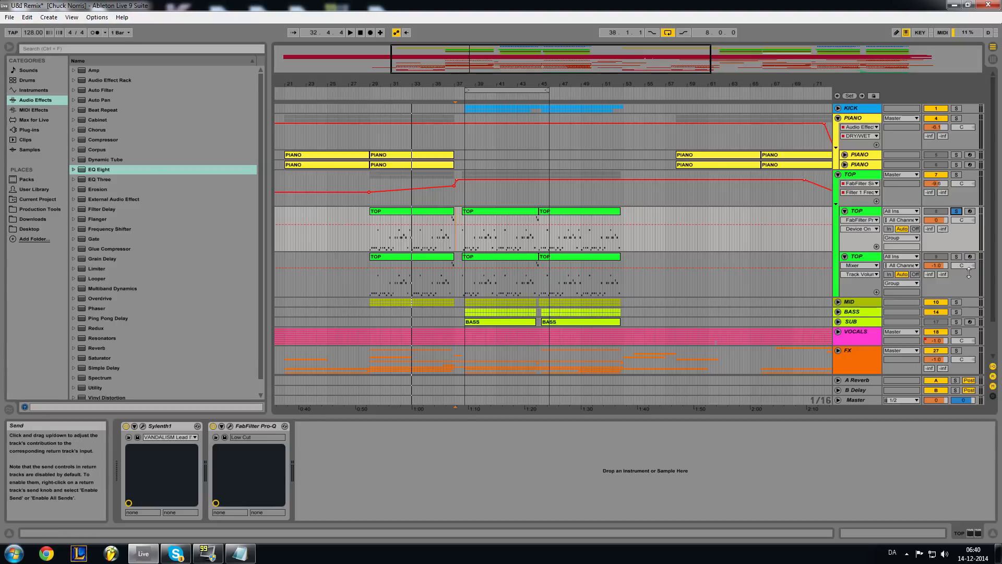
Fold both TOP tracks and display the TOP group's device chain.
{"action": "left_click", "coordinate": [863, 259]}
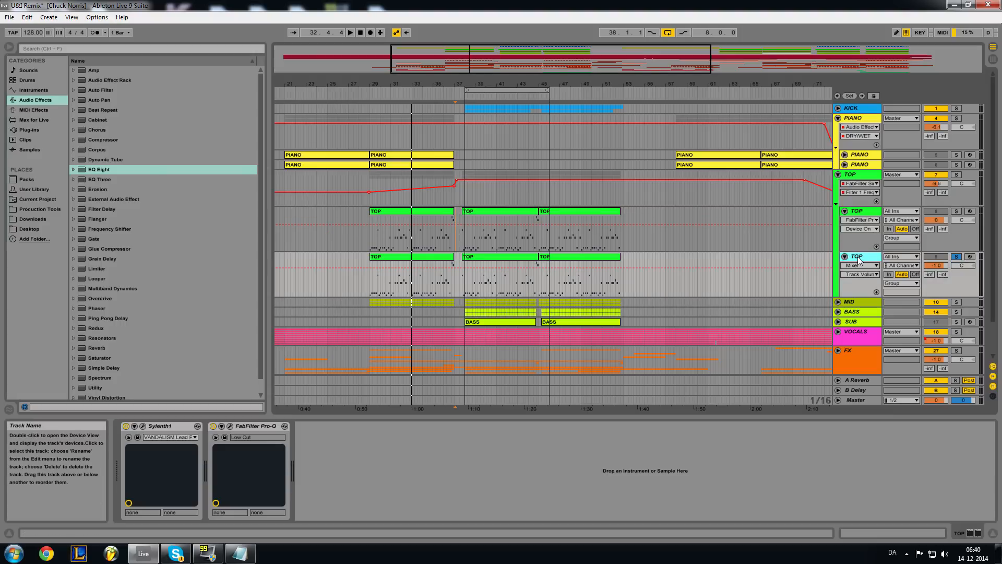
{"action": "left_click", "coordinate": [844, 257]}
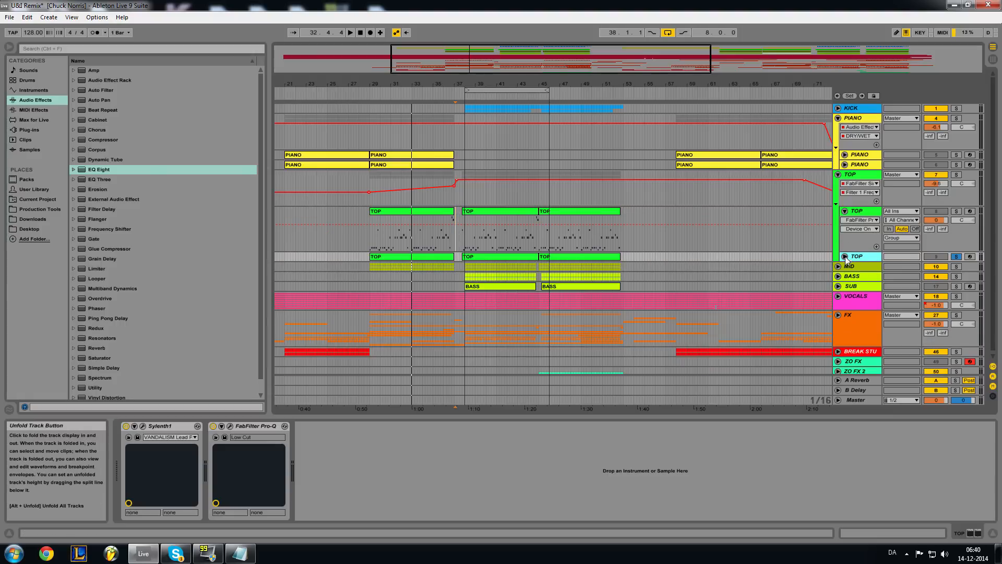
{"action": "left_click", "coordinate": [845, 212]}
{"action": "left_click", "coordinate": [865, 177]}
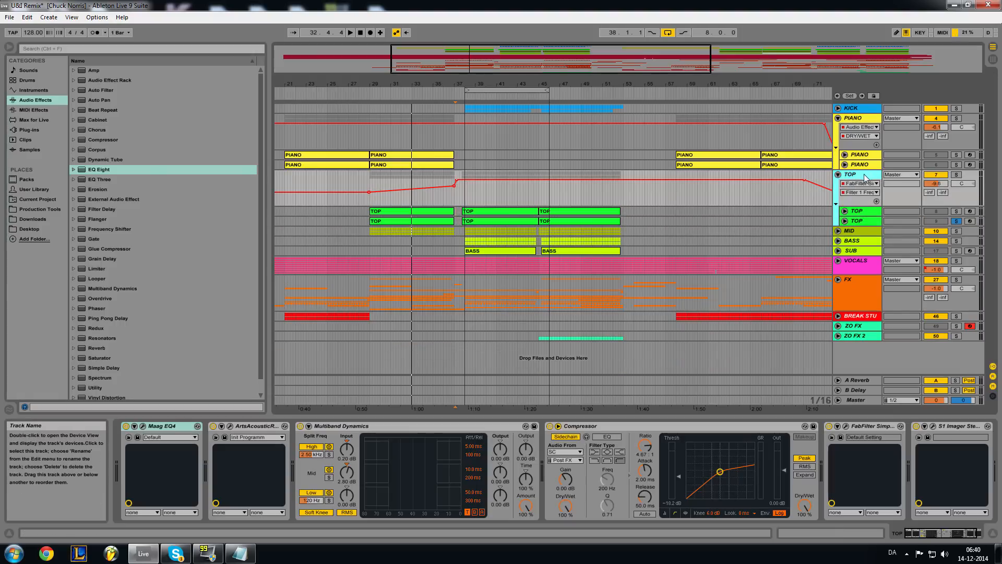
{"action": "left_click", "coordinate": [838, 174]}
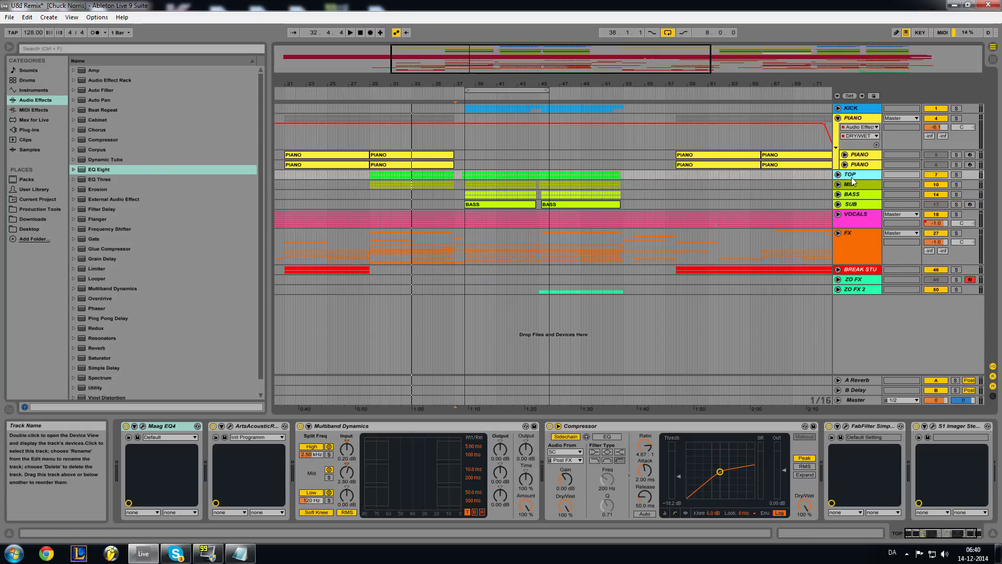
{"action": "left_click", "coordinate": [837, 174]}
{"action": "left_click", "coordinate": [838, 174]}
{"action": "left_click", "coordinate": [838, 174]}
Inspect the FabFilter Pro-Q low-cut and boost curves on the upper and lower TOP tracks.
{"action": "left_click", "coordinate": [857, 211]}
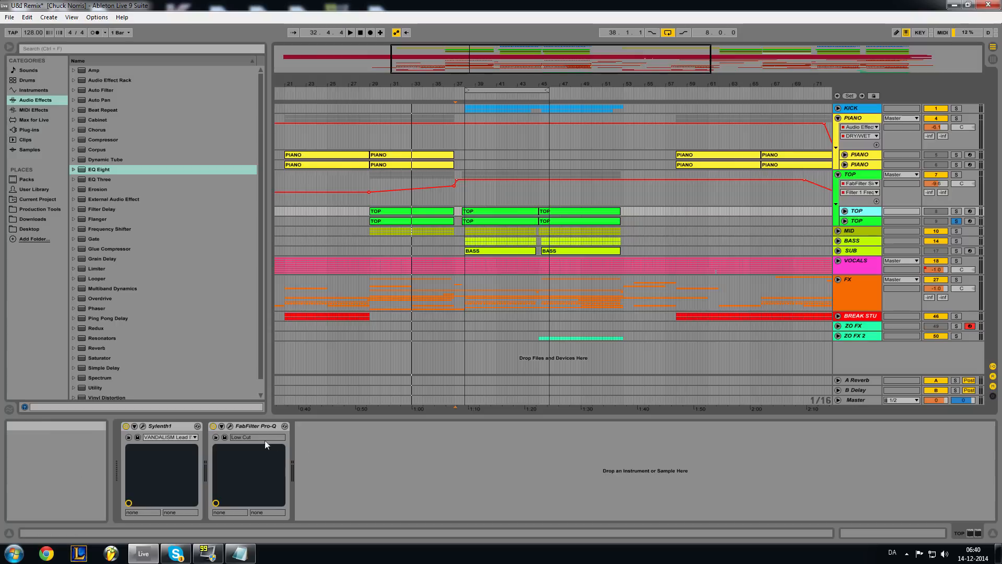
{"action": "left_click", "coordinate": [230, 426]}
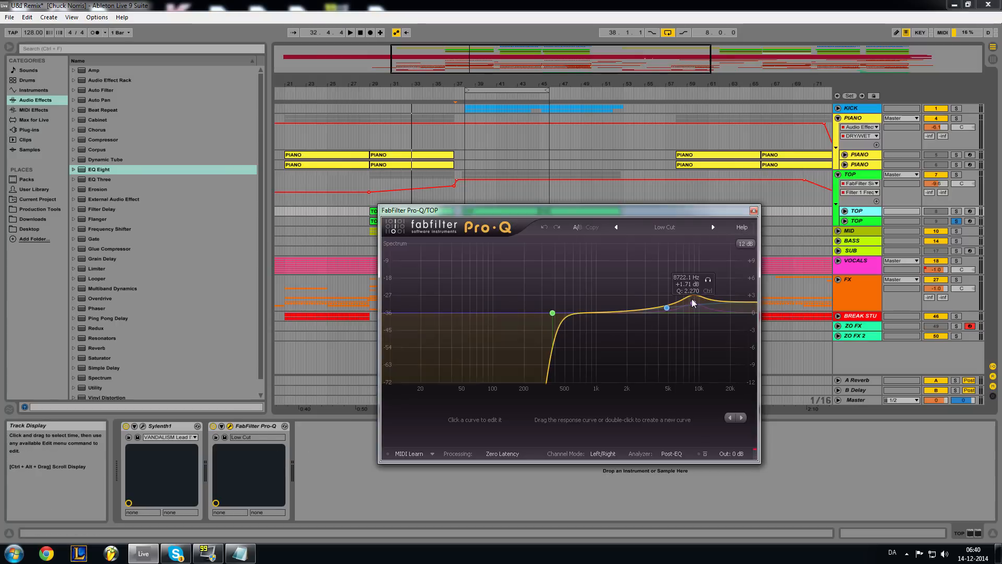
{"action": "left_click", "coordinate": [753, 210]}
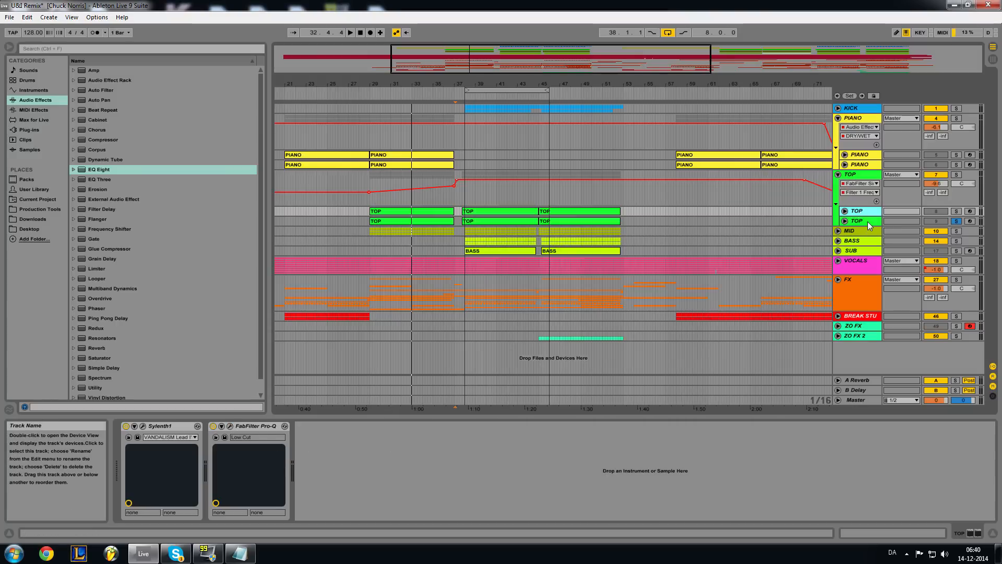
{"action": "left_click", "coordinate": [867, 221]}
{"action": "left_click", "coordinate": [229, 426]}
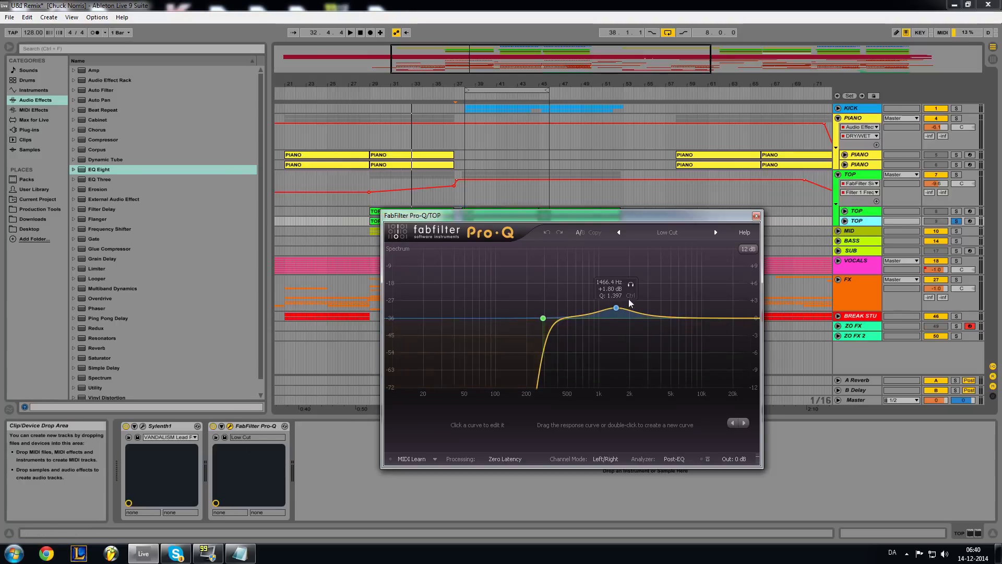
{"action": "left_click", "coordinate": [755, 216]}
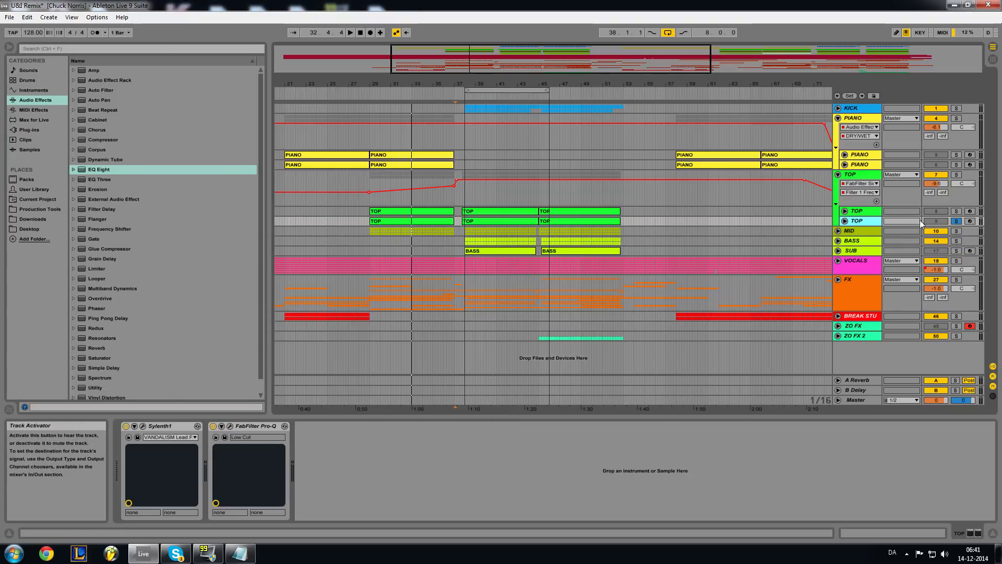
Examine the ArtsAcoustic Reverb settings in the TOP group's device chain.
{"action": "left_click", "coordinate": [857, 179]}
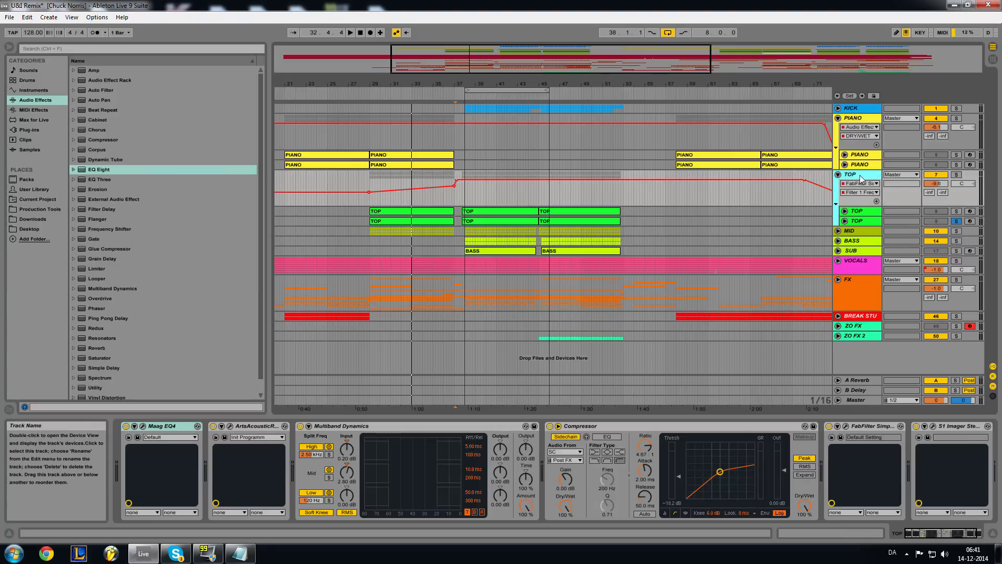
{"action": "mouse_move", "coordinate": [939, 535]}
{"action": "left_mouse_down"}
{"action": "mouse_move", "coordinate": [947, 534]}
{"action": "mouse_move", "coordinate": [931, 533]}
{"action": "left_mouse_up"}
{"action": "left_click", "coordinate": [229, 427]}
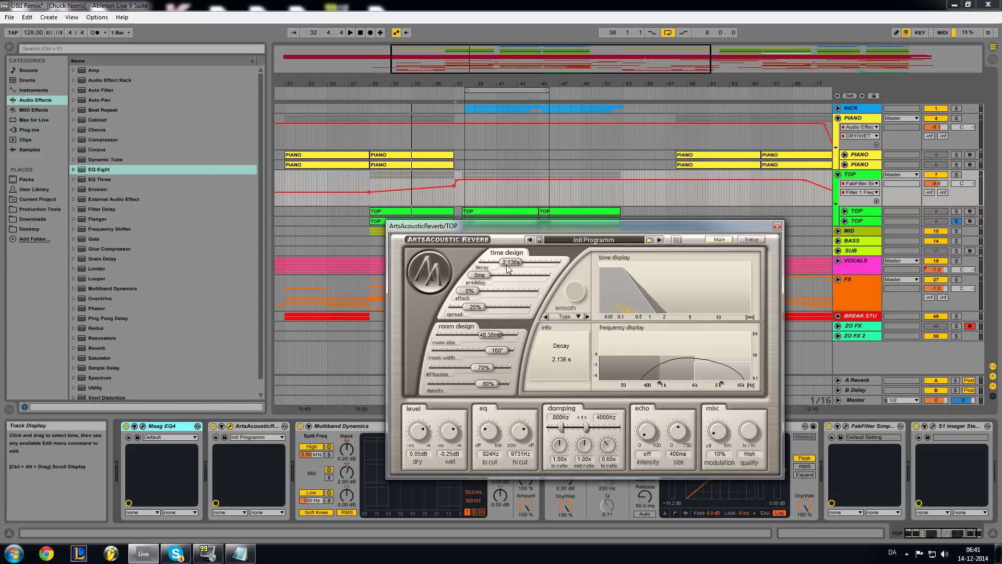
{"action": "left_click", "coordinate": [777, 226]}
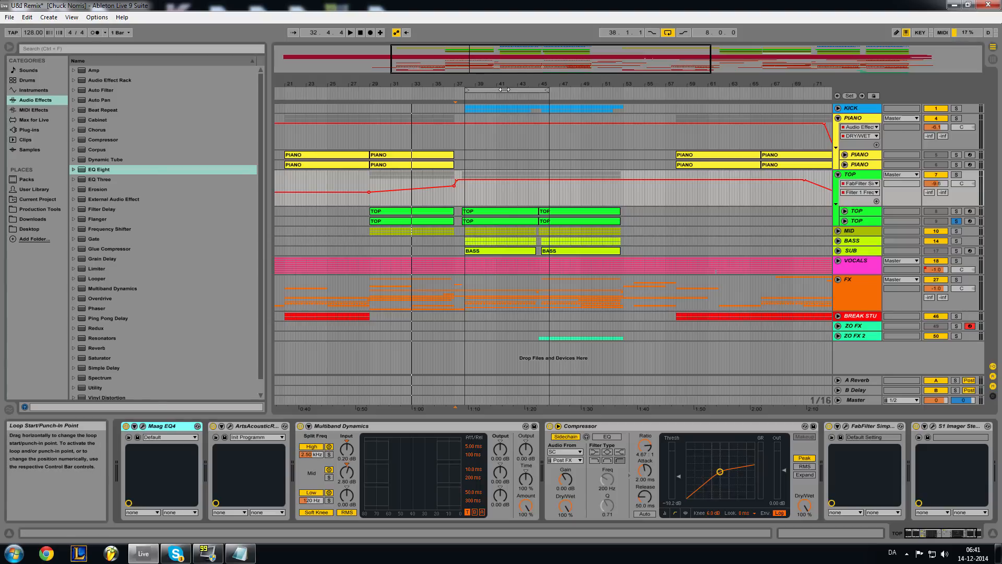
Shorten the loop to 7 bars so it runs from bar 38 to bar 45.
{"action": "left_click_drag", "start_coordinate": [548, 91], "coordinate": [538, 92]}
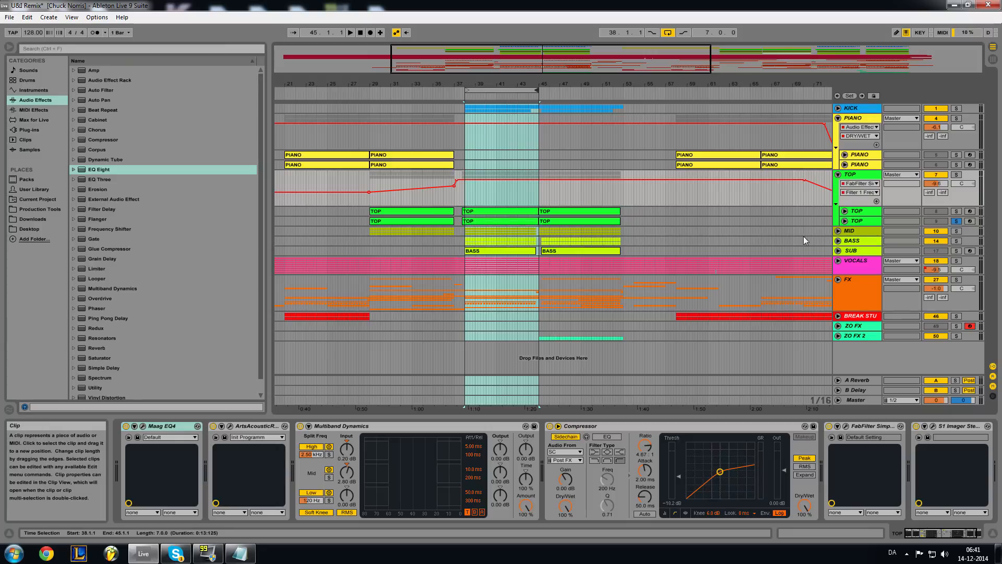
Look through the device chains of MID, BASS and SUB and return to the TOP group's chain.
{"action": "left_click", "coordinate": [850, 231]}
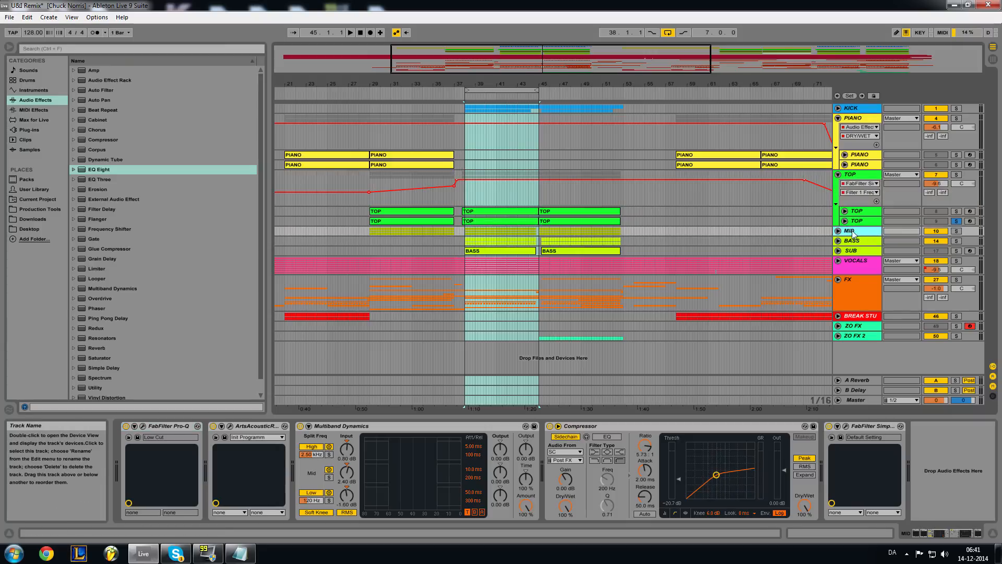
{"action": "left_click", "coordinate": [856, 242]}
{"action": "left_click", "coordinate": [856, 251]}
{"action": "left_click", "coordinate": [847, 231]}
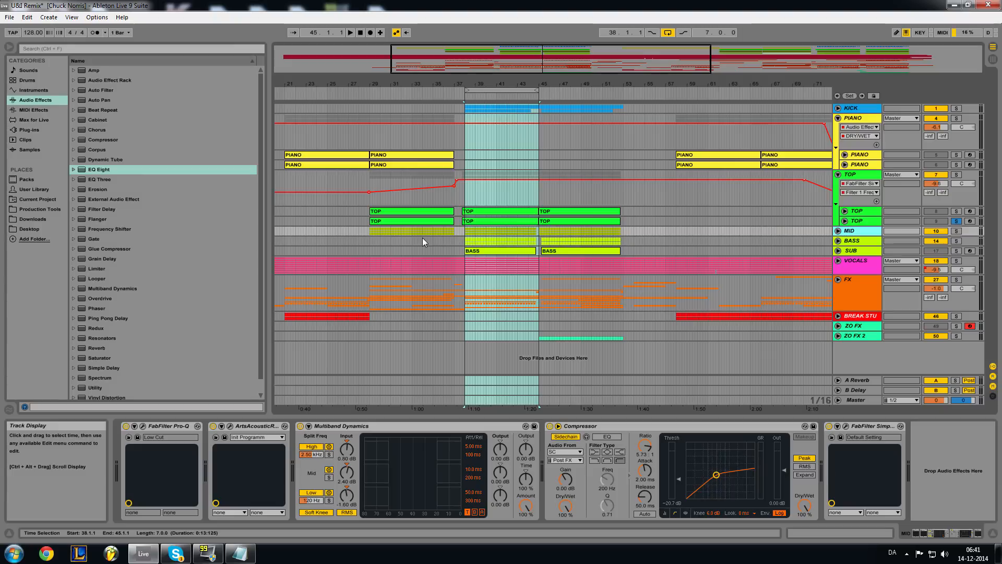
{"action": "left_click", "coordinate": [865, 175]}
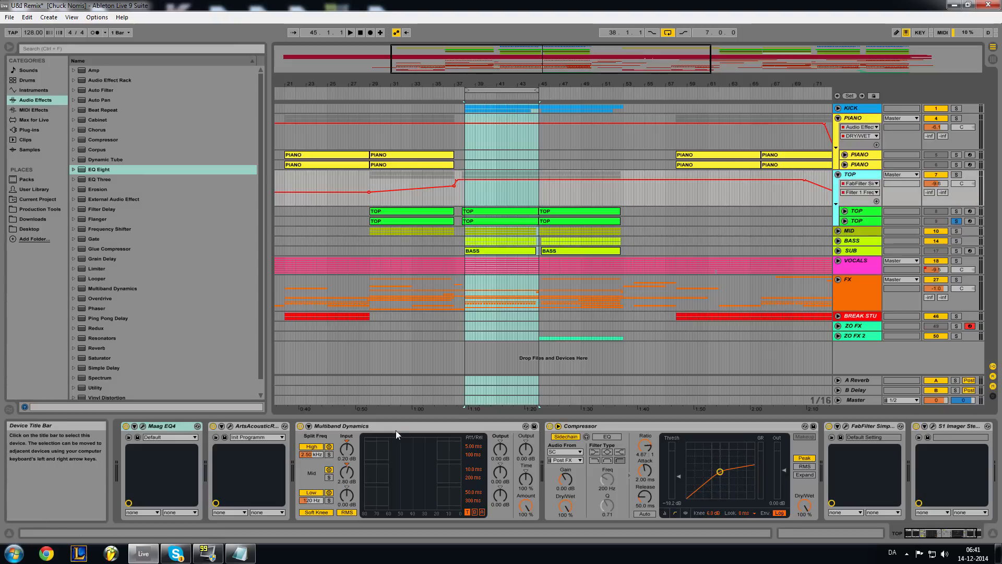
Examine the ArtsAcoustic Reverb and Maag EQ4 settings in the TOP group's device chain.
{"action": "left_click", "coordinate": [230, 426]}
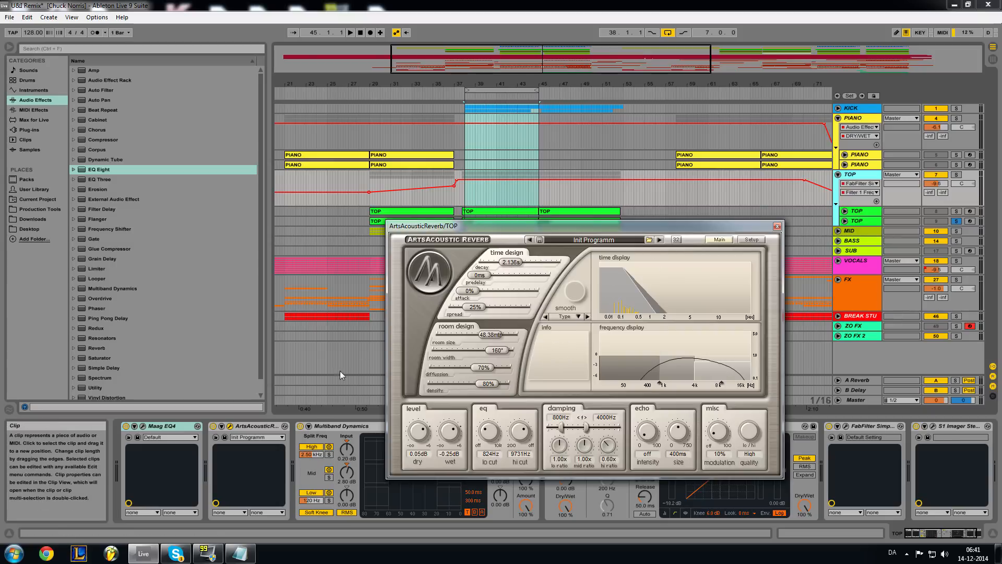
{"action": "left_click", "coordinate": [143, 426]}
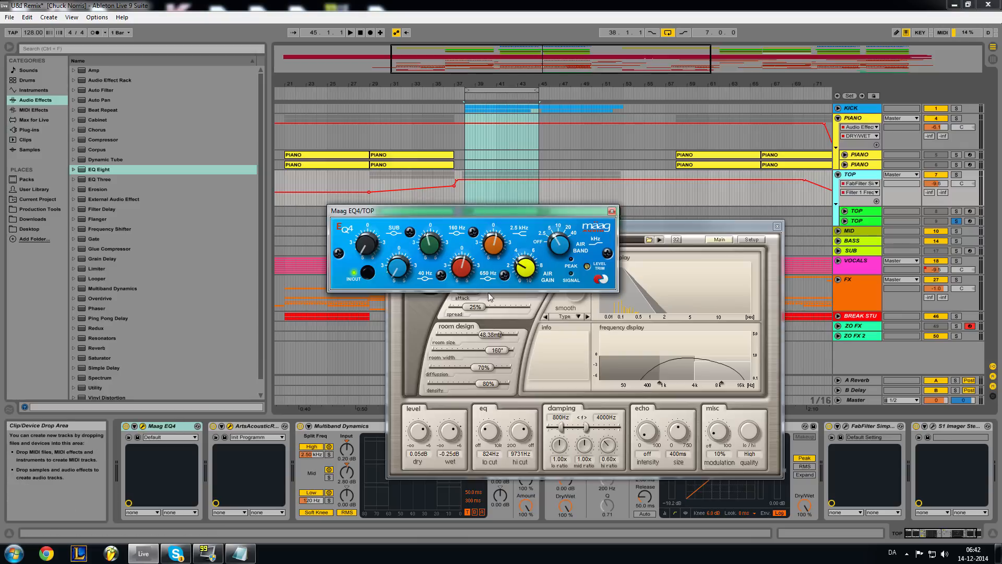
{"action": "left_click_drag", "start_coordinate": [477, 212], "coordinate": [475, 190]}
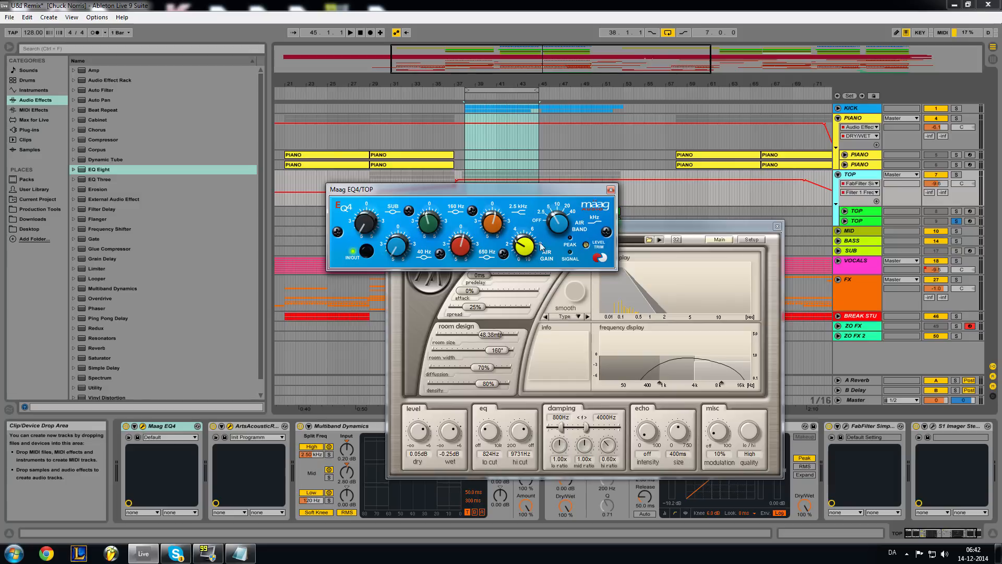
{"action": "left_click_drag", "start_coordinate": [499, 196], "coordinate": [453, 228]}
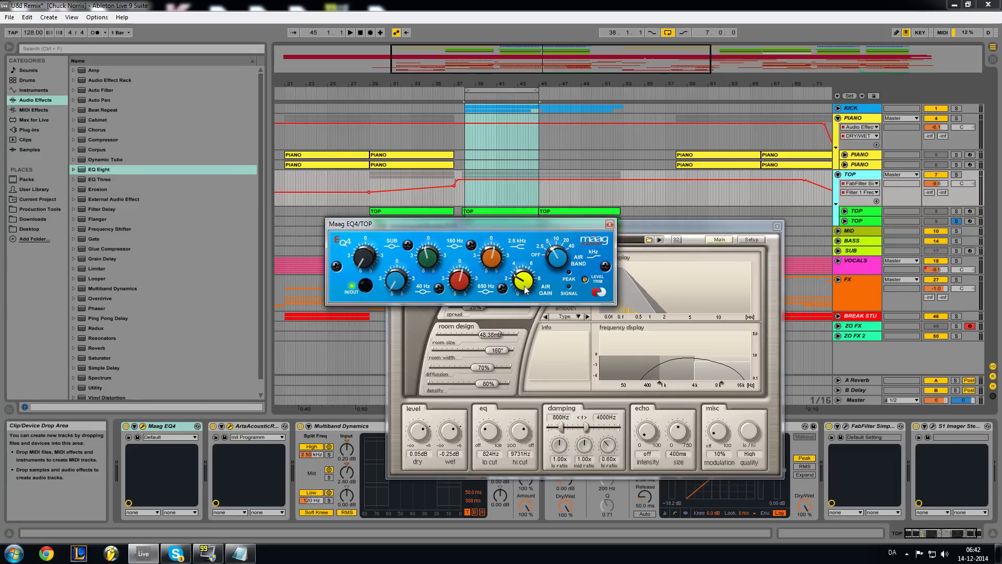
{"action": "left_click", "coordinate": [610, 224]}
{"action": "left_click", "coordinate": [230, 426]}
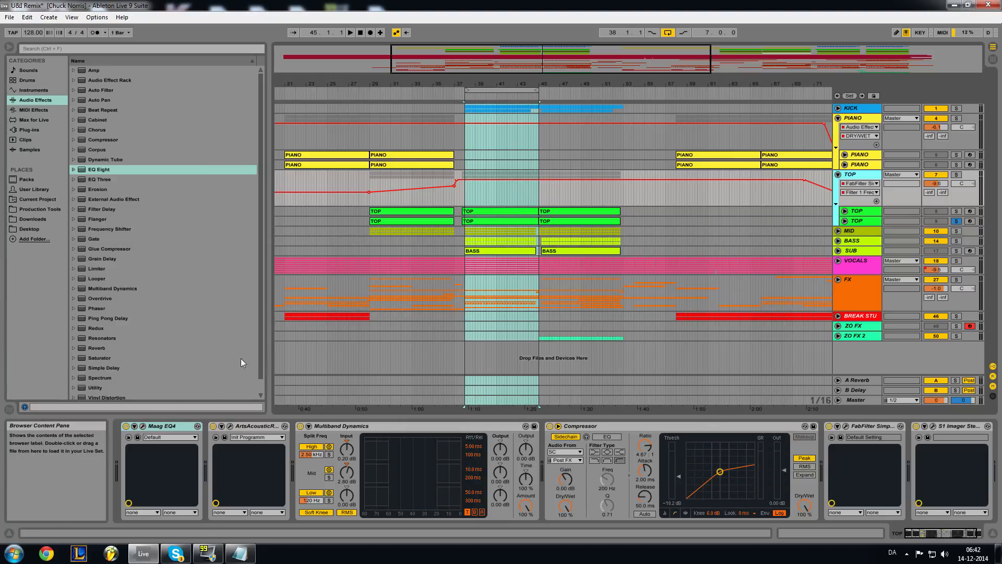
{"action": "left_click", "coordinate": [142, 426]}
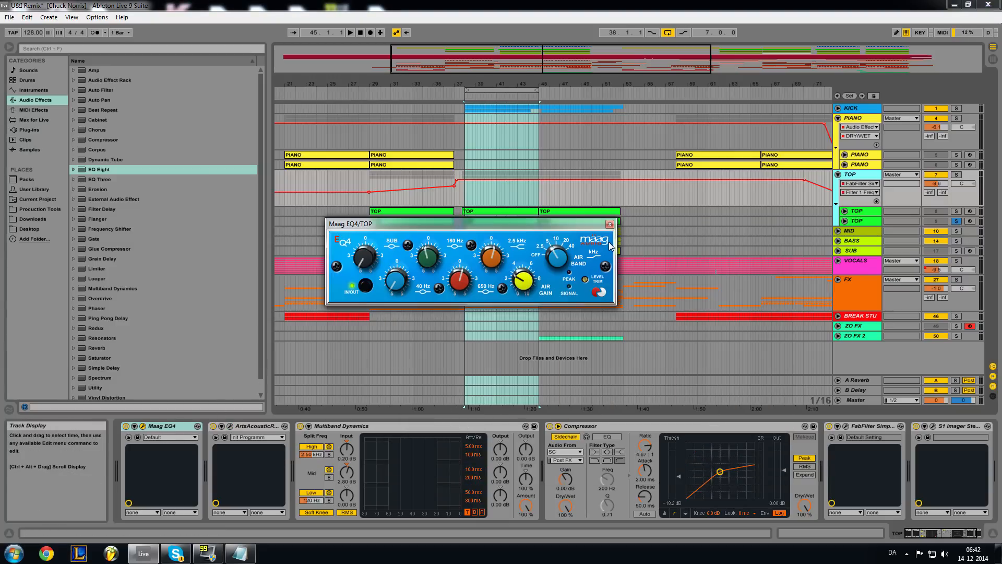
{"action": "left_click_drag", "start_coordinate": [510, 226], "coordinate": [491, 236]}
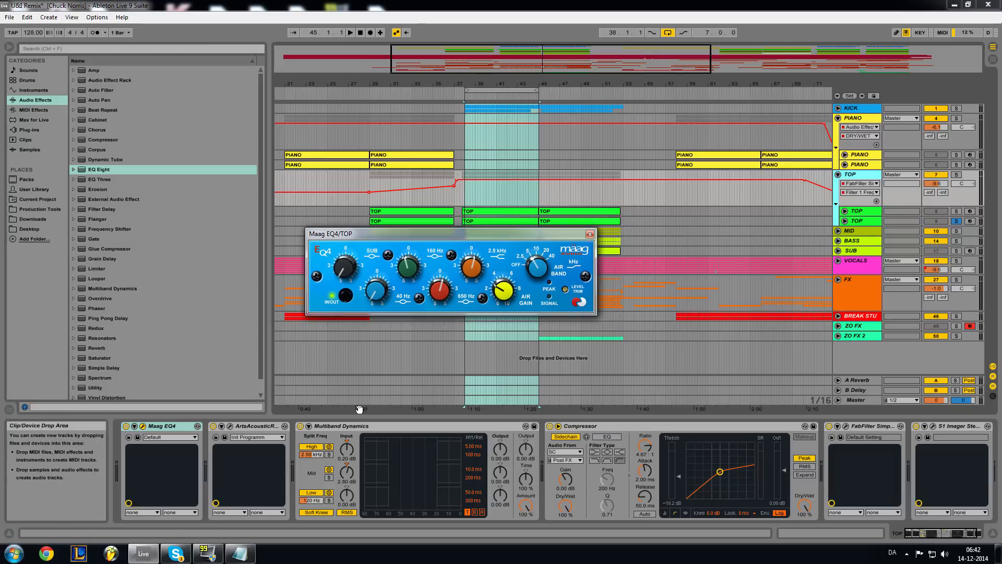
{"action": "left_click", "coordinate": [590, 233]}
Inspect the Multiband Dynamics, the sidechained Compressor and the S1 Imager Stereo settings on the TOP group.
{"action": "left_click", "coordinate": [385, 426]}
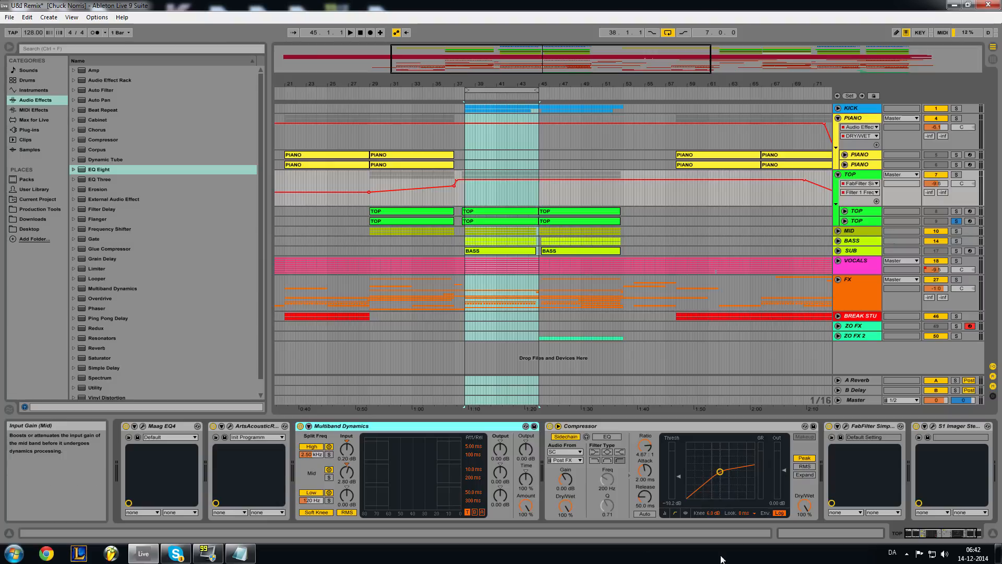
{"action": "left_click", "coordinate": [625, 429]}
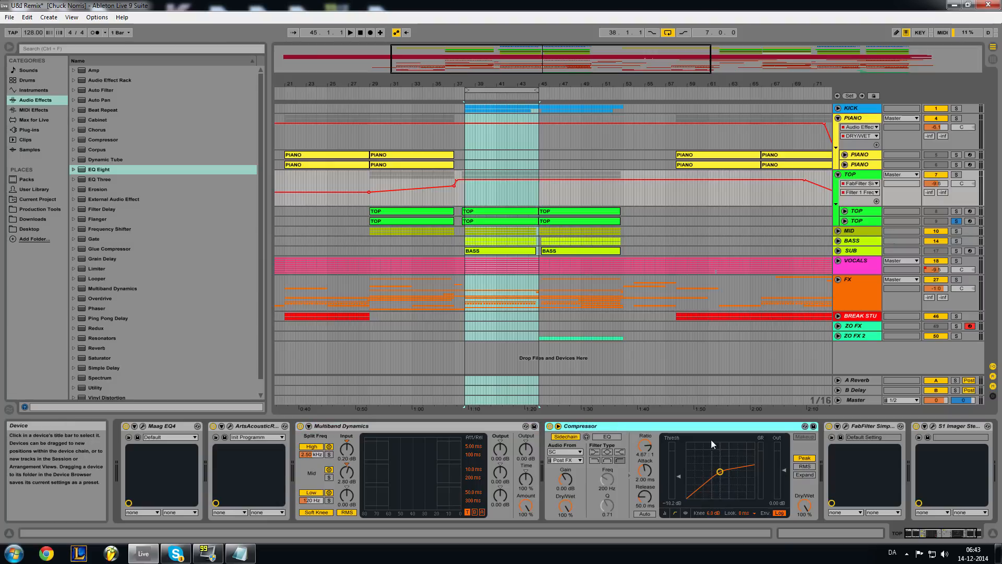
{"action": "left_click_drag", "start_coordinate": [930, 533], "coordinate": [944, 533]}
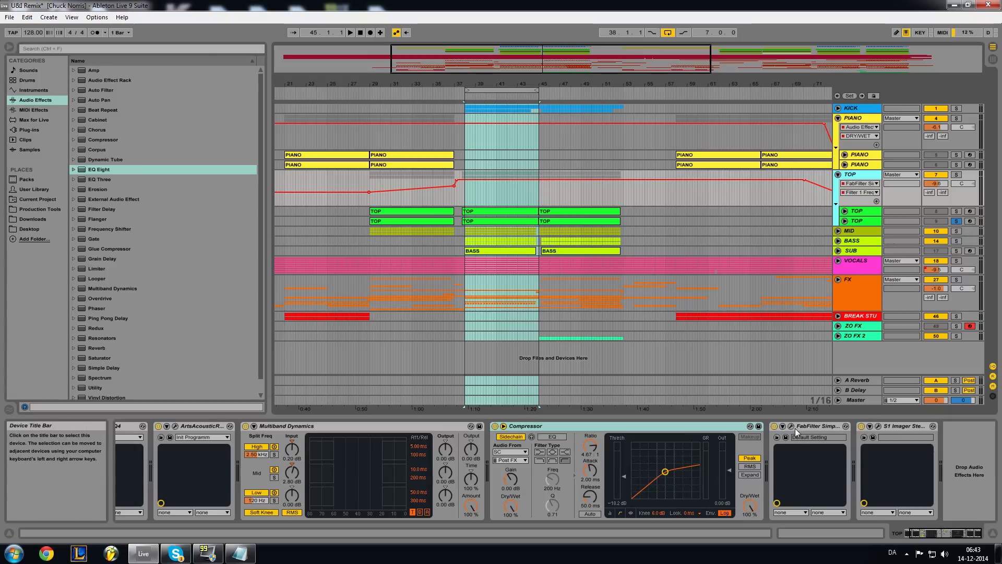
{"action": "left_click", "coordinate": [875, 427]}
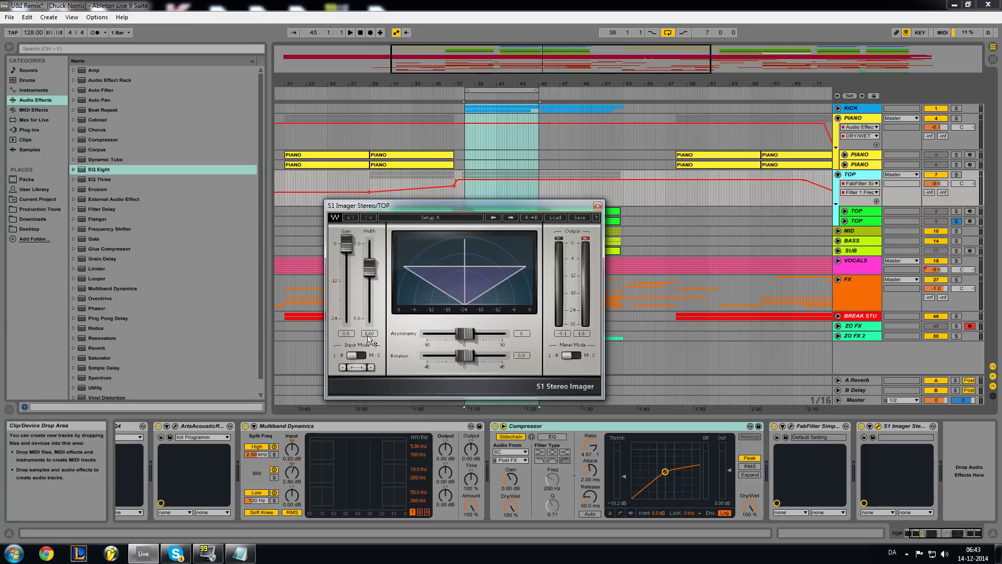
{"action": "left_click", "coordinate": [598, 205]}
Collapse the TOP group and expand the MID group to show its three tracks.
{"action": "left_click", "coordinate": [838, 175]}
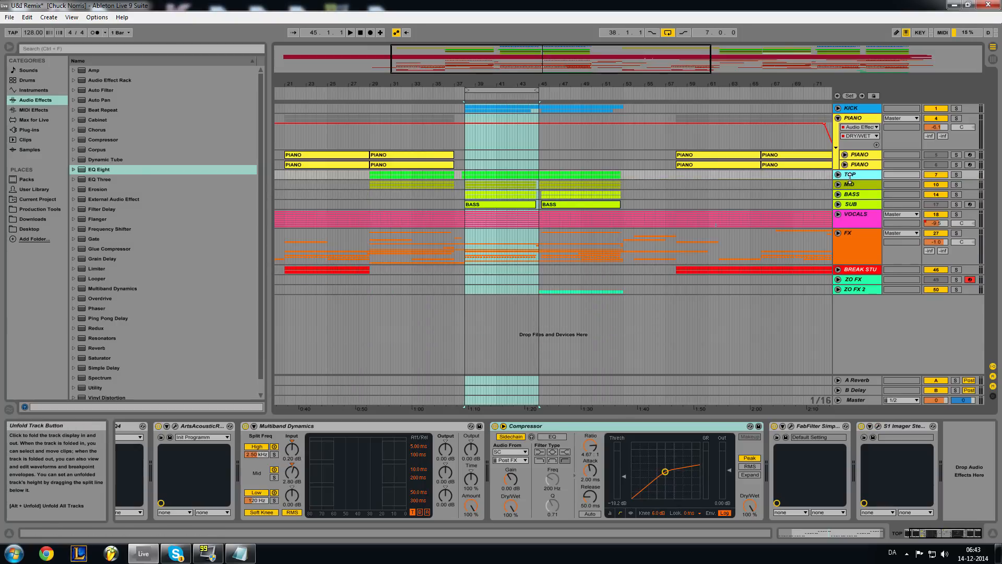
{"action": "left_click", "coordinate": [856, 187]}
{"action": "left_click", "coordinate": [838, 185]}
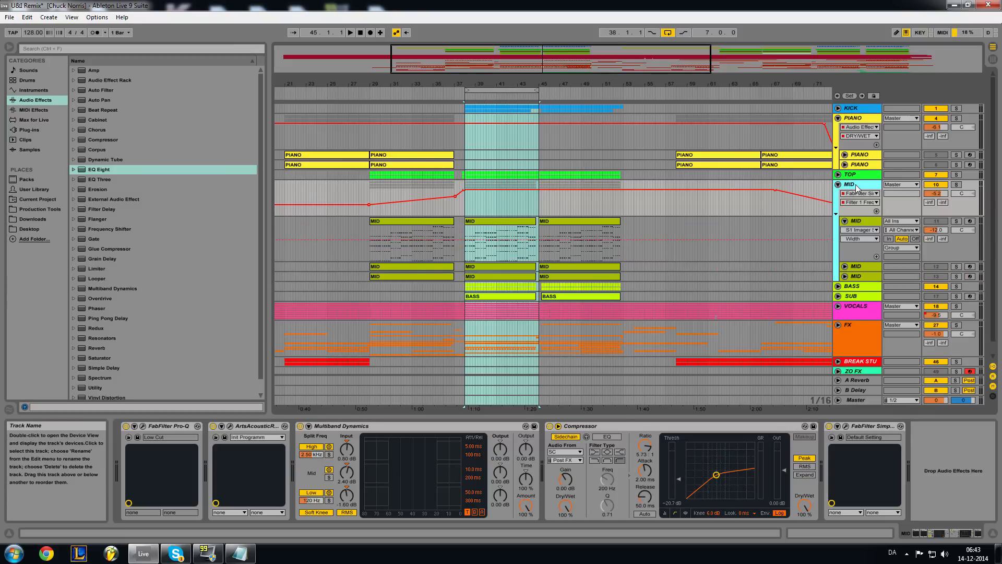
Solo the first track inside the MID group and collapse its expanded lane.
{"action": "left_click", "coordinate": [956, 185]}
{"action": "left_click_drag", "start_coordinate": [500, 90], "coordinate": [501, 115]}
{"action": "left_click", "coordinate": [956, 221]}
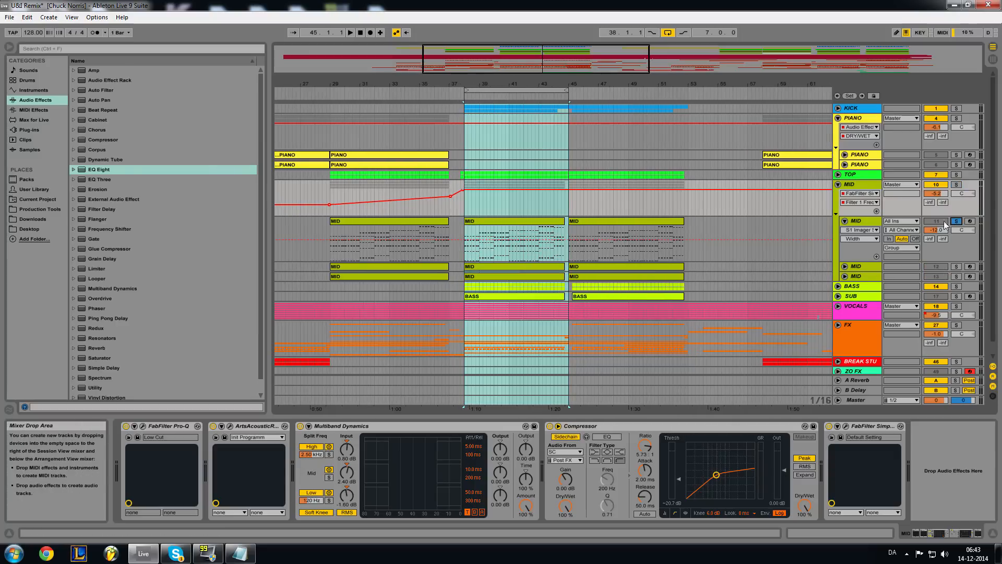
{"action": "left_click", "coordinate": [857, 221]}
{"action": "left_click", "coordinate": [845, 221]}
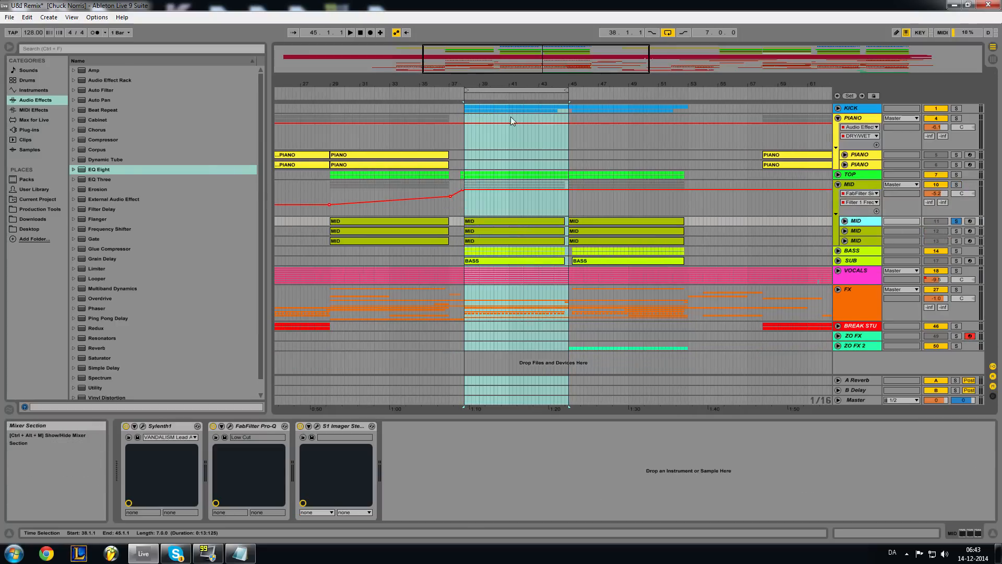
Play the loop from bar 38, soloing the second and third MID tracks in turn, and stop playback.
{"action": "left_click", "coordinate": [473, 94]}
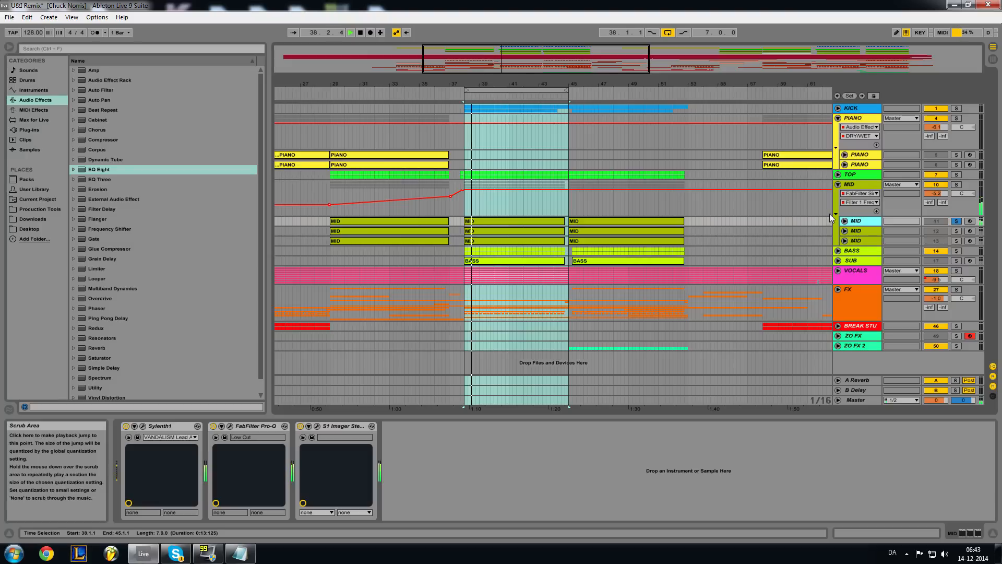
{"action": "left_click", "coordinate": [955, 231]}
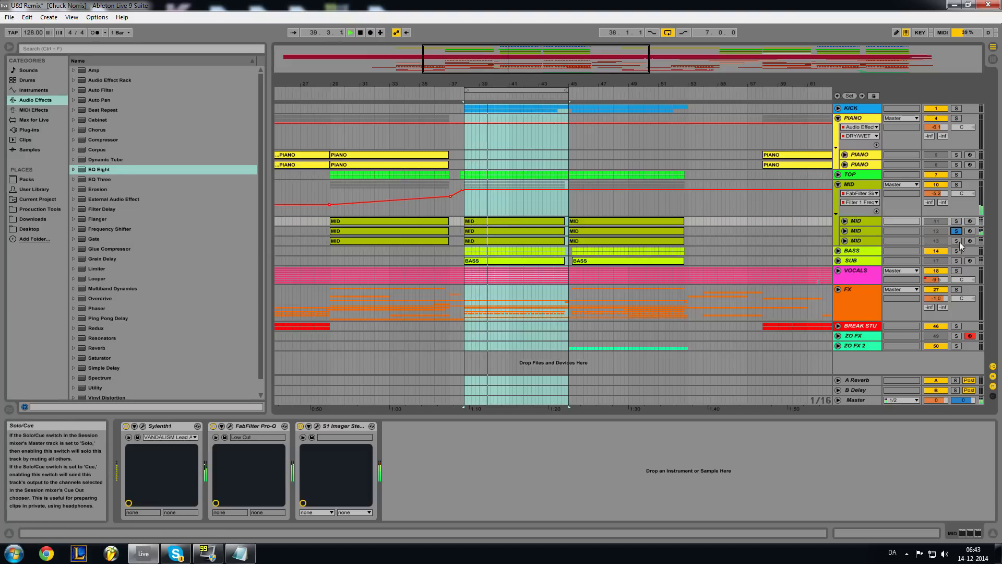
{"action": "left_click", "coordinate": [955, 240]}
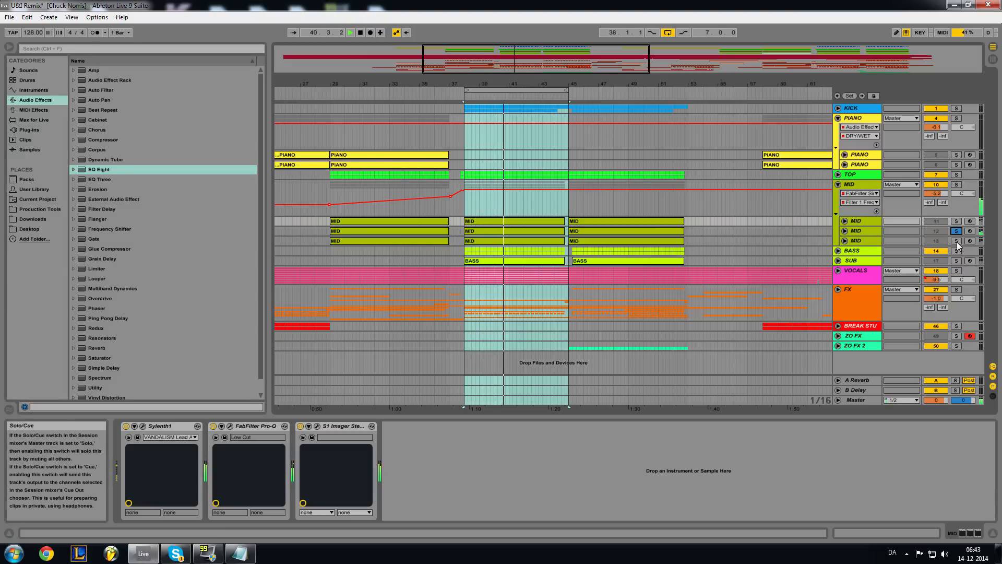
{"action": "left_click", "coordinate": [360, 32]}
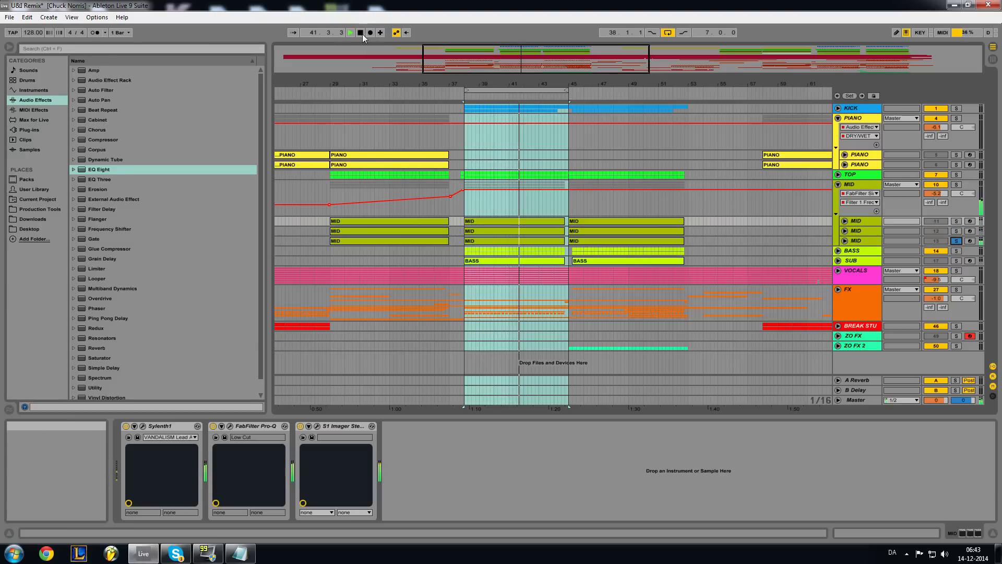
Audition the three MID tracks again from the loop start, soloing the first, second and third one by one.
{"action": "left_click", "coordinate": [859, 231]}
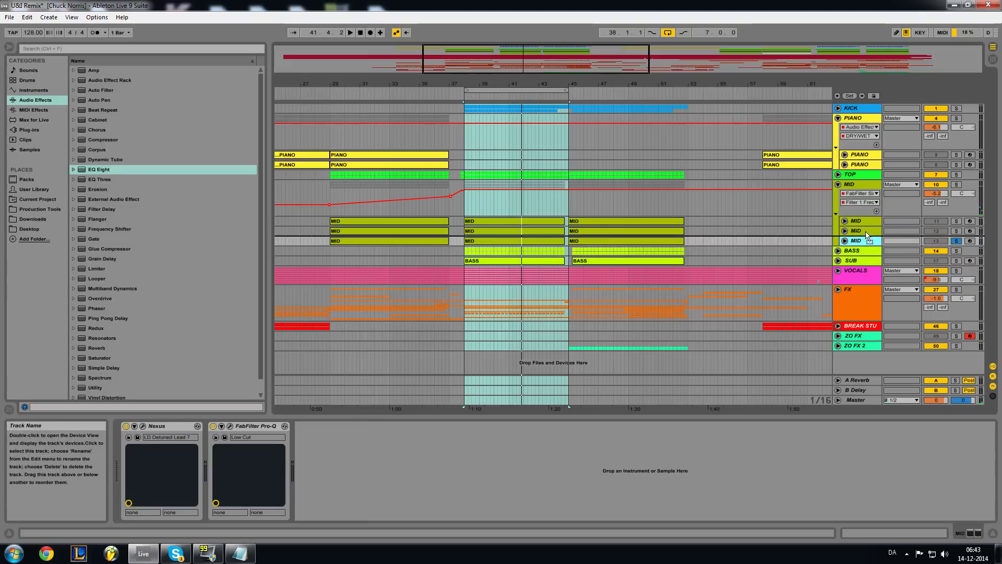
{"action": "left_click", "coordinate": [956, 231]}
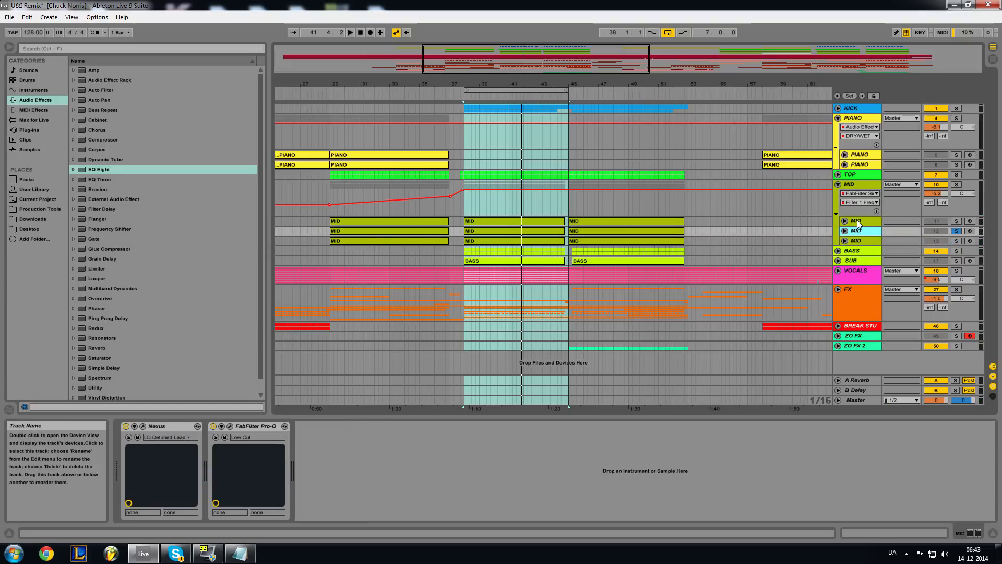
{"action": "left_click", "coordinate": [956, 221]}
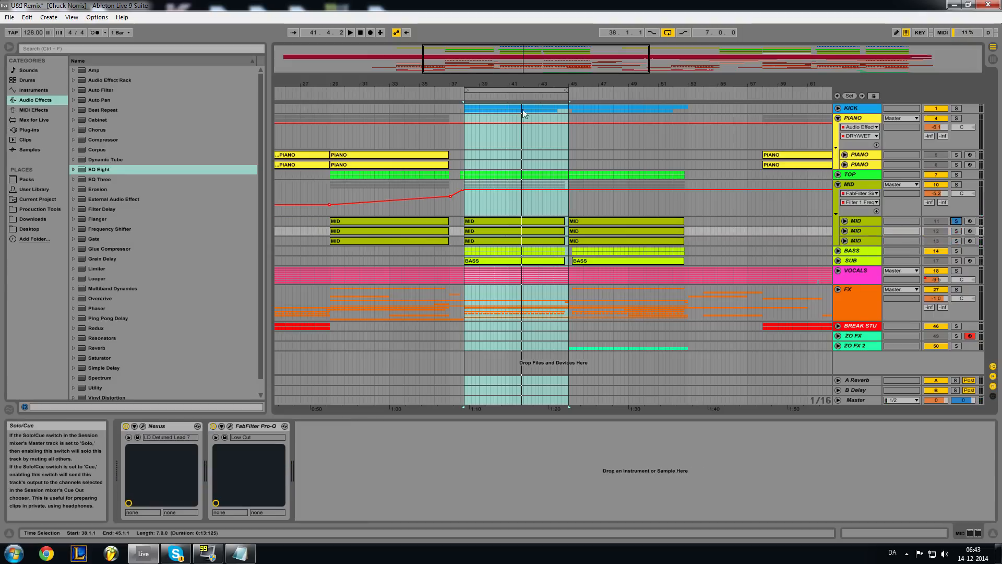
{"action": "left_click", "coordinate": [497, 90]}
{"action": "key", "text": "space"}
{"action": "left_click", "coordinate": [956, 231]}
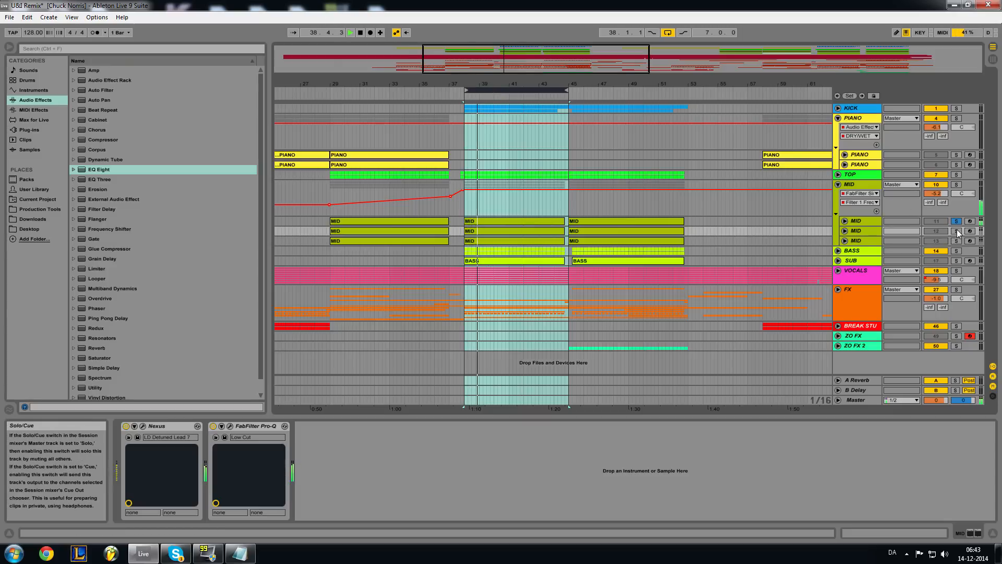
{"action": "left_click", "coordinate": [956, 241]}
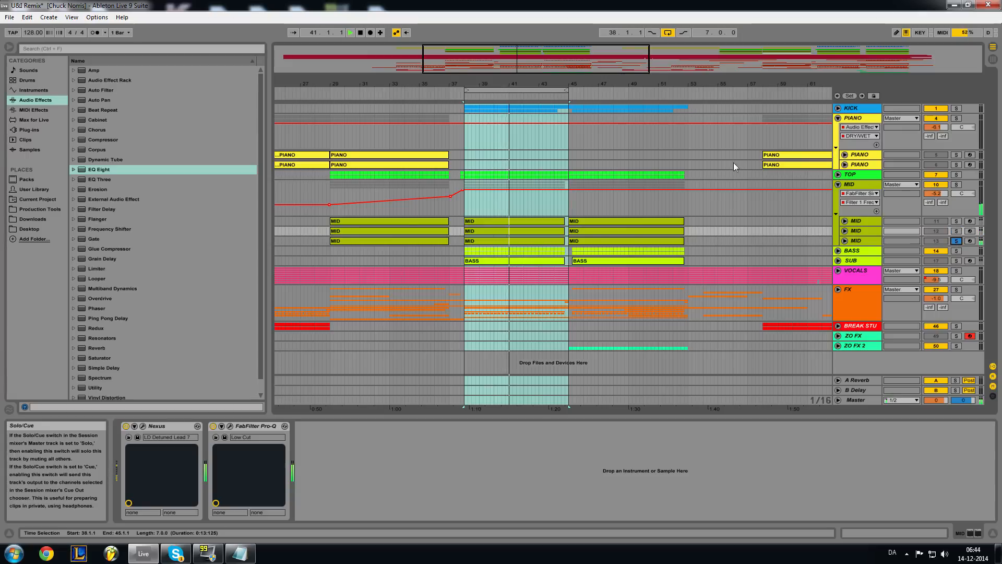
{"action": "left_click", "coordinate": [360, 32]}
{"action": "left_click", "coordinate": [517, 90]}
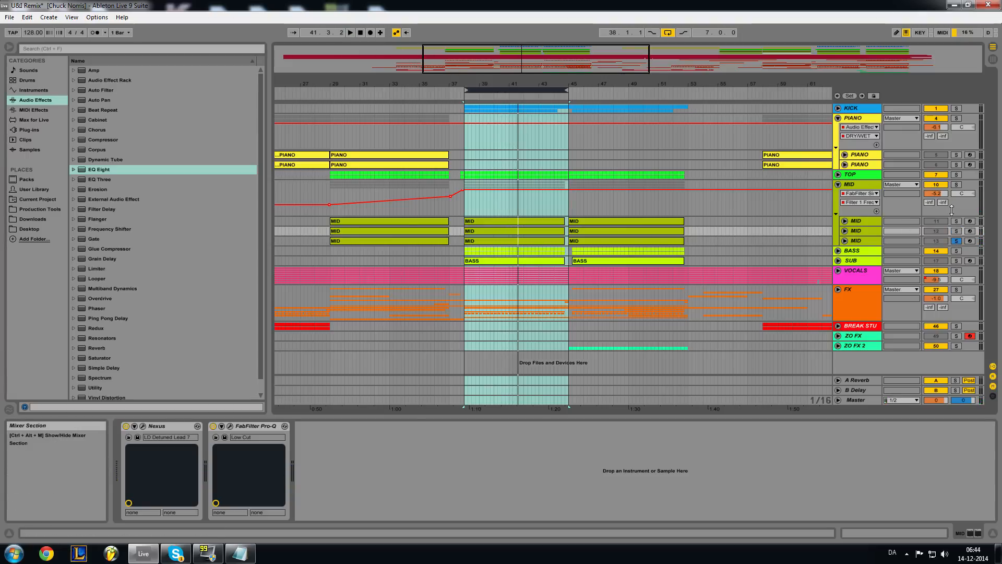
Look through the device chains of the three individual MID tracks.
{"action": "left_click", "coordinate": [864, 219]}
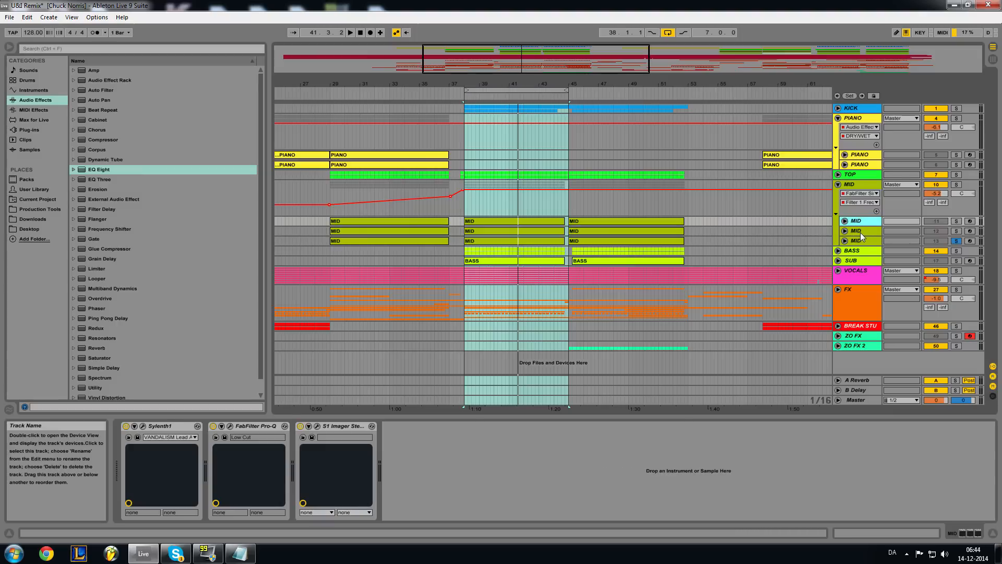
{"action": "left_click", "coordinate": [860, 233]}
{"action": "left_click", "coordinate": [860, 241]}
Solo the whole MID group and play the loop to hear its three layers together.
{"action": "left_click", "coordinate": [957, 185]}
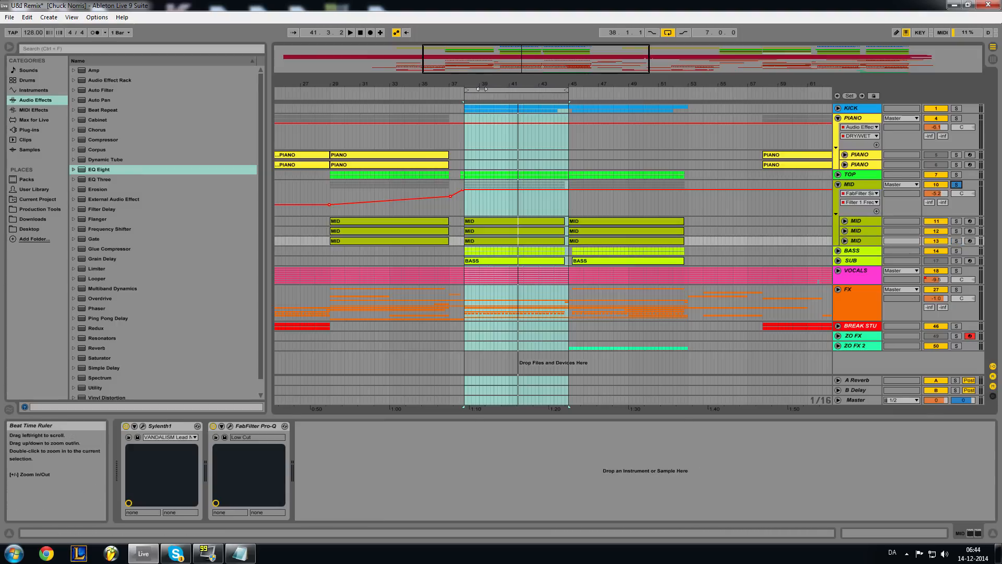
{"action": "left_click", "coordinate": [350, 32]}
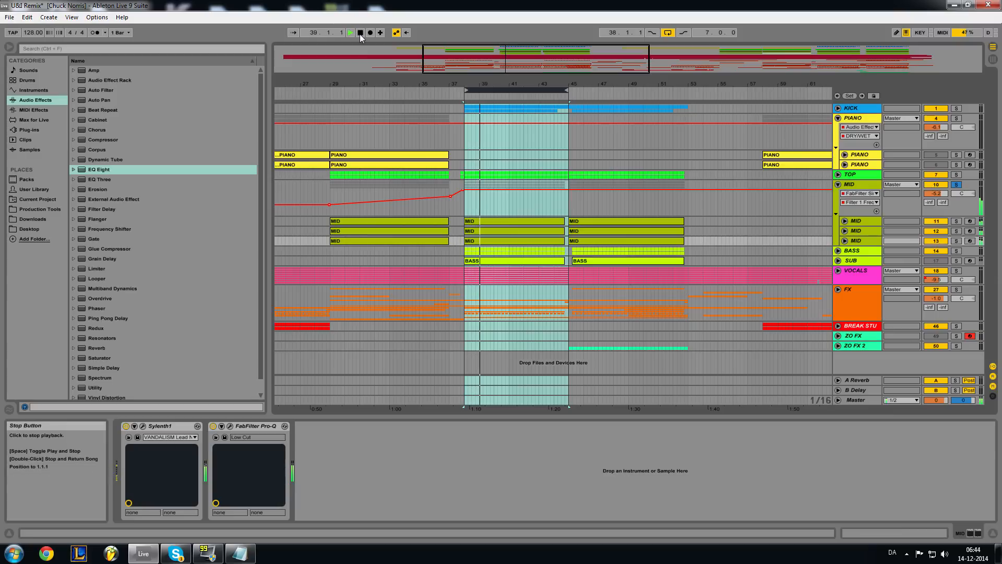
{"action": "left_click", "coordinate": [360, 33]}
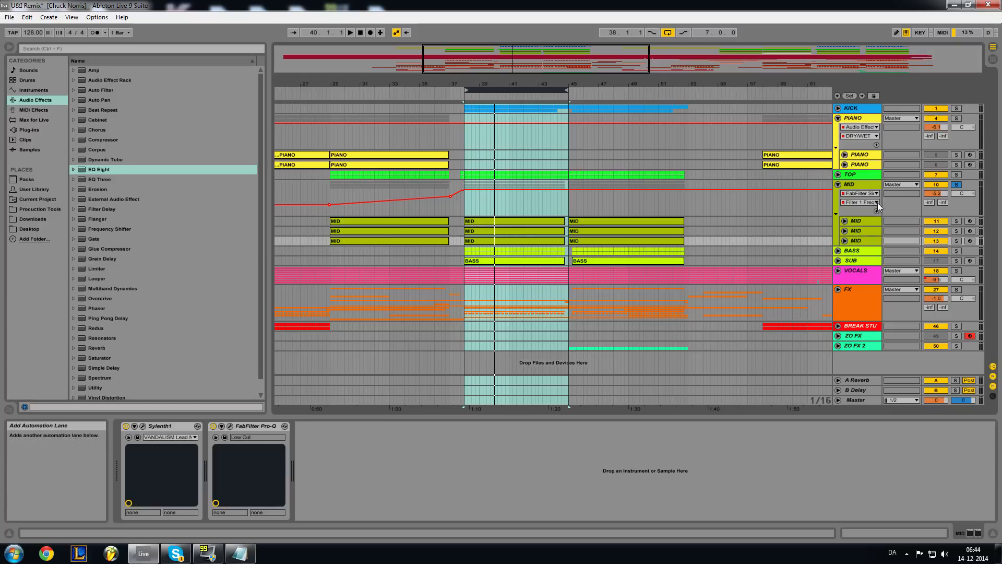
Compare the MID group's device chain with the TOP group's chain, leaving the TOP group collapsed.
{"action": "left_click", "coordinate": [857, 184]}
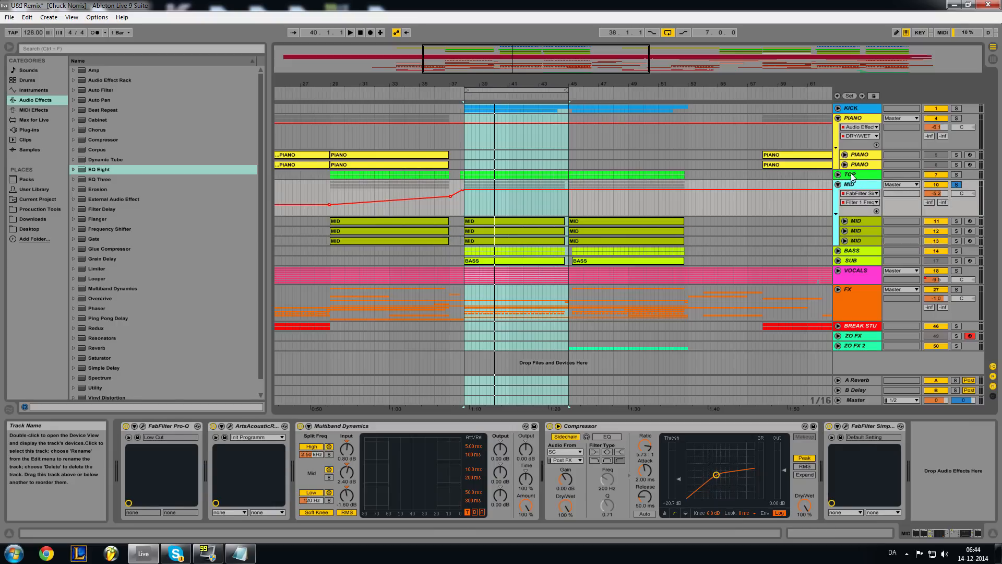
{"action": "left_click", "coordinate": [851, 176]}
{"action": "key", "text": "Right"}
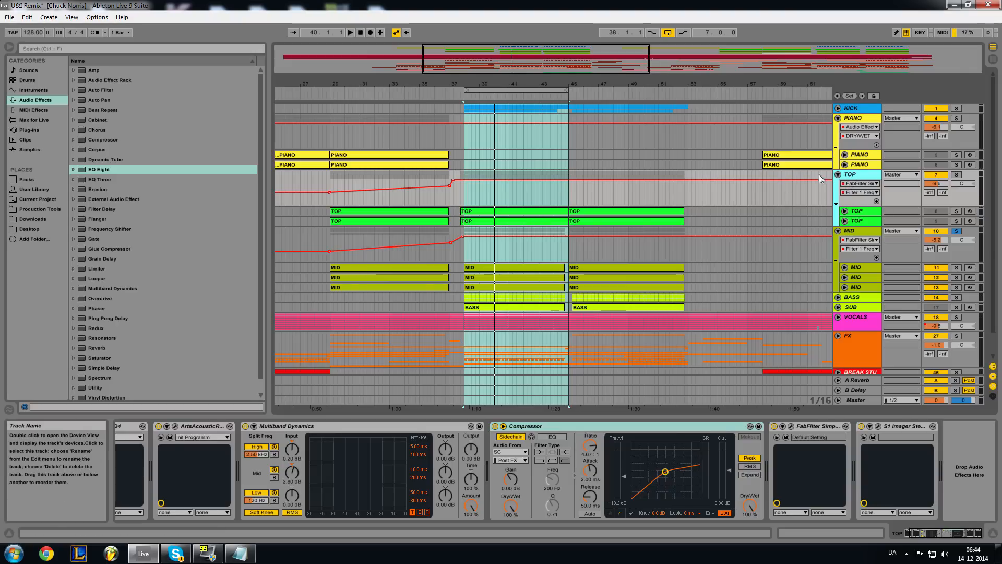
{"action": "left_click", "coordinate": [839, 175]}
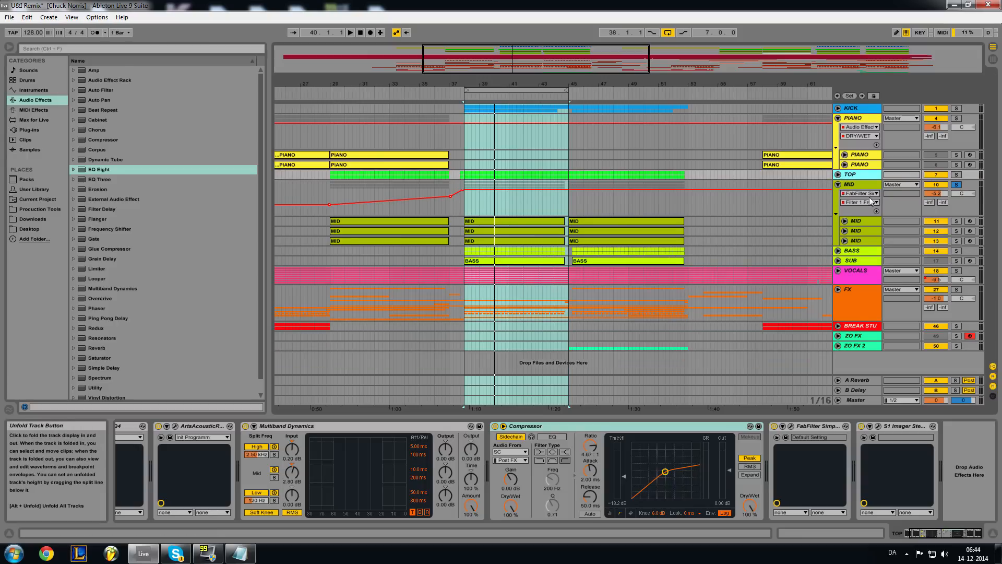
Expand the first MID track, open its Sylenth1 synth and show the Part B oscillators.
{"action": "left_click", "coordinate": [872, 221]}
{"action": "left_click", "coordinate": [845, 220]}
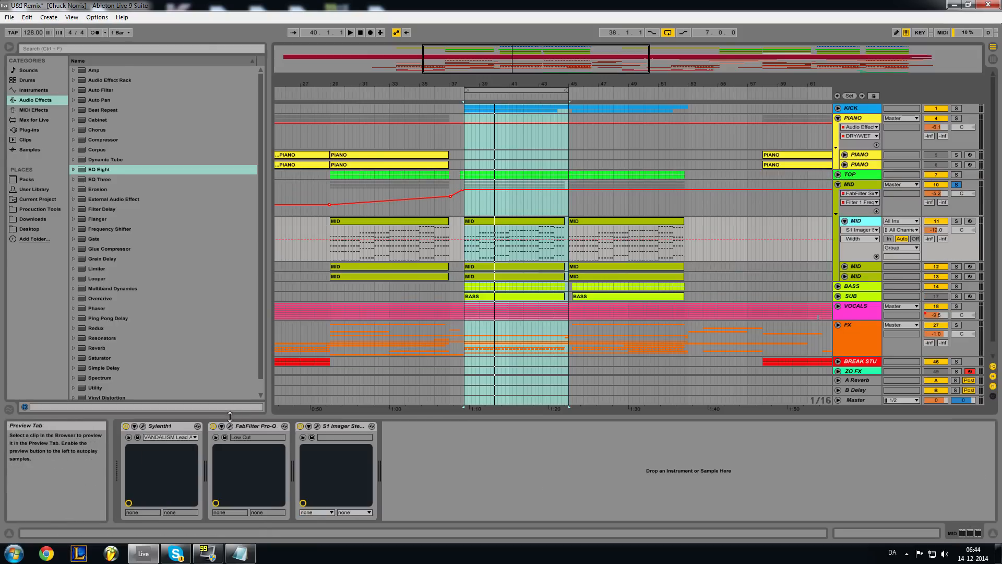
{"action": "left_click", "coordinate": [142, 426]}
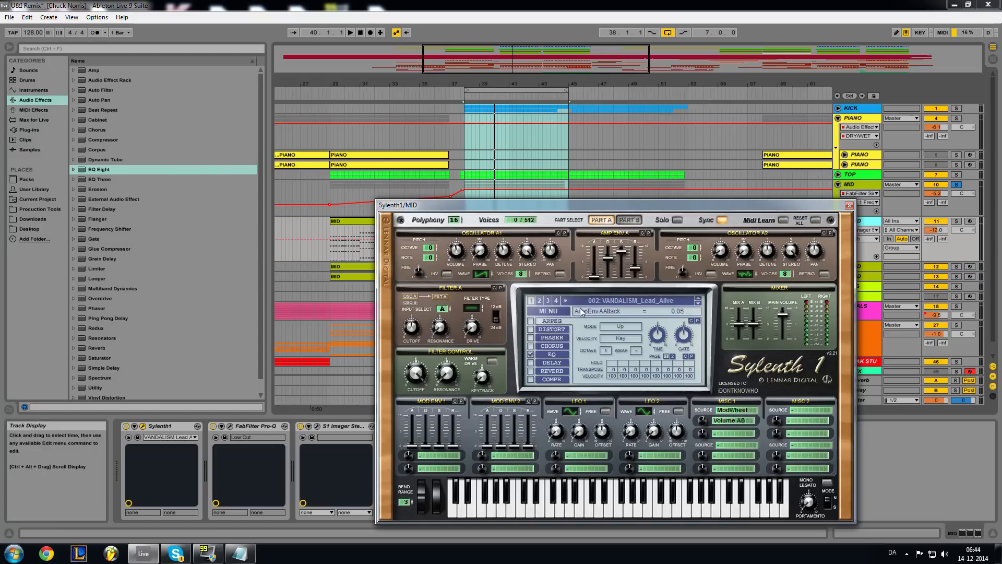
{"action": "left_click", "coordinate": [630, 221]}
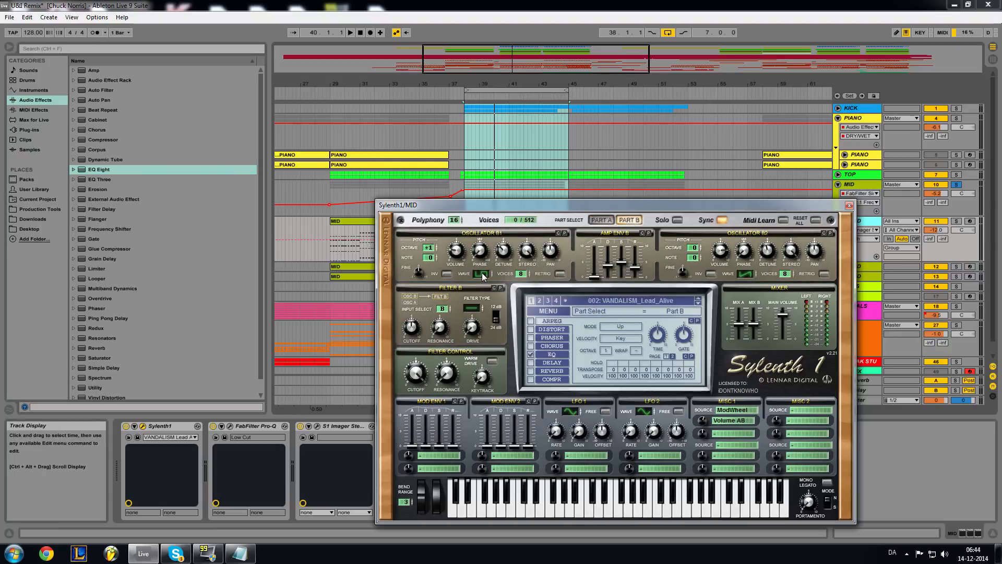
Close the first MID track's Sylenth1, then look at the preset in the second MID track's Nexus synth and close it.
{"action": "left_click", "coordinate": [849, 205]}
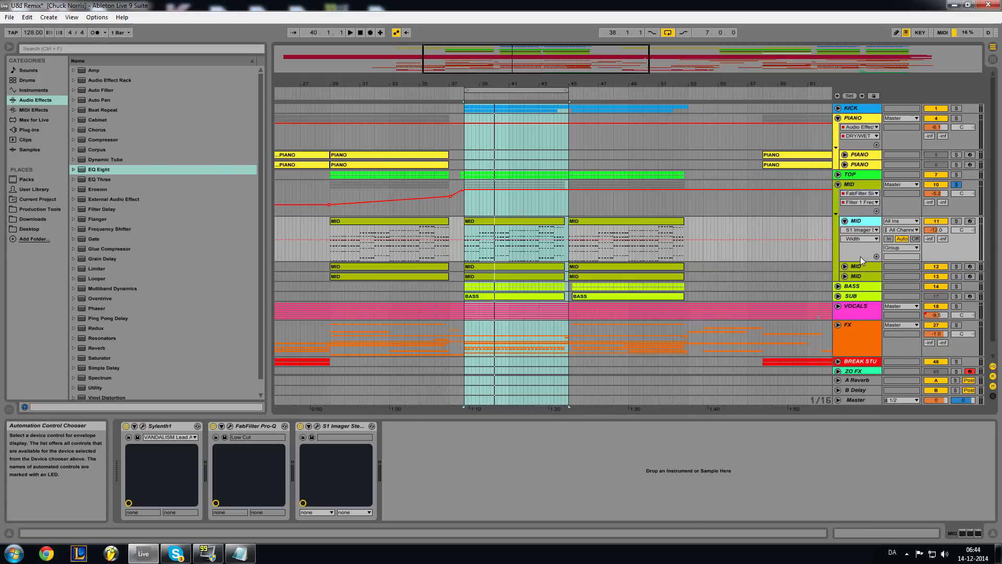
{"action": "left_click", "coordinate": [856, 266]}
{"action": "left_click", "coordinate": [143, 426]}
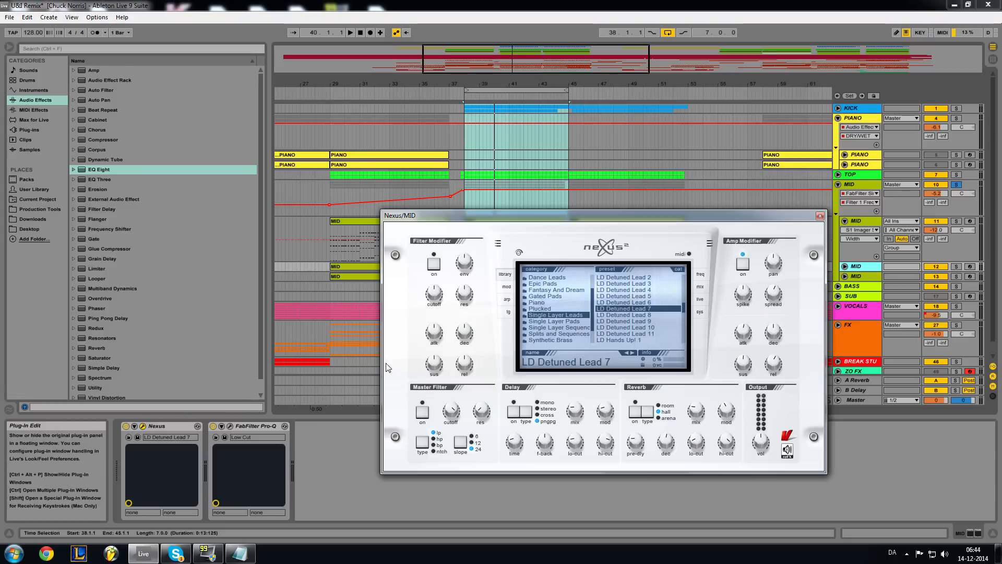
{"action": "left_click", "coordinate": [820, 216]}
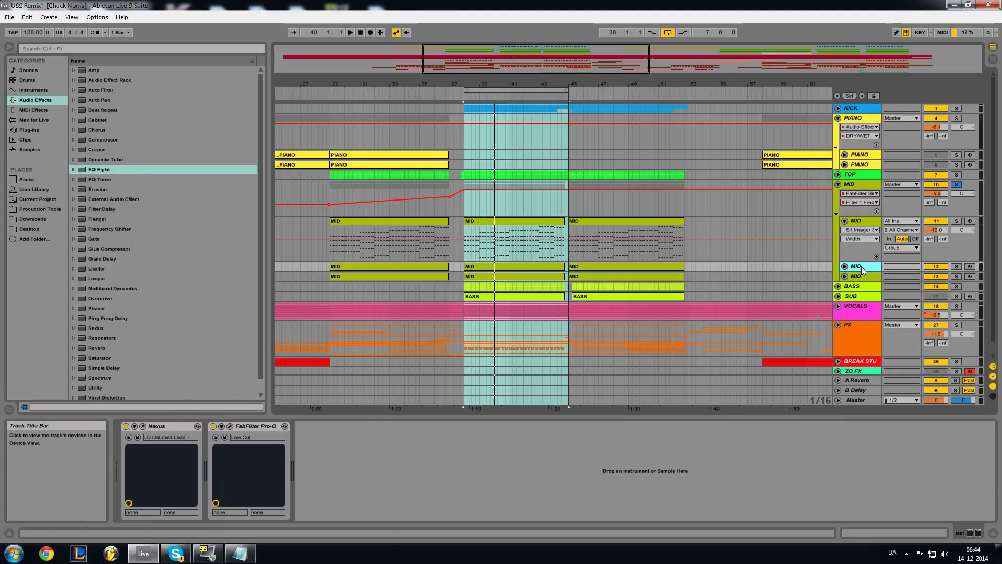
{"action": "left_click", "coordinate": [143, 427]}
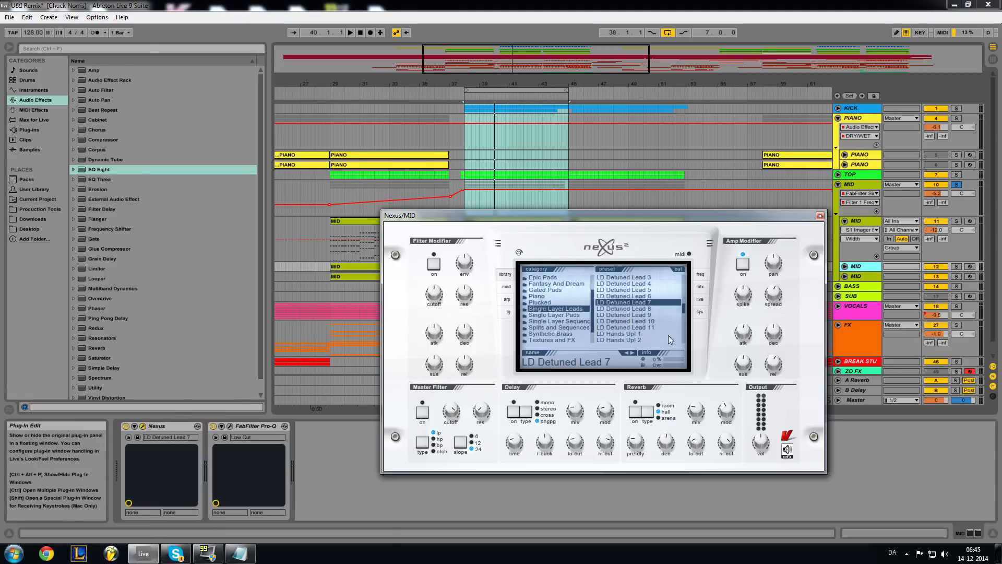
{"action": "left_click", "coordinate": [820, 216]}
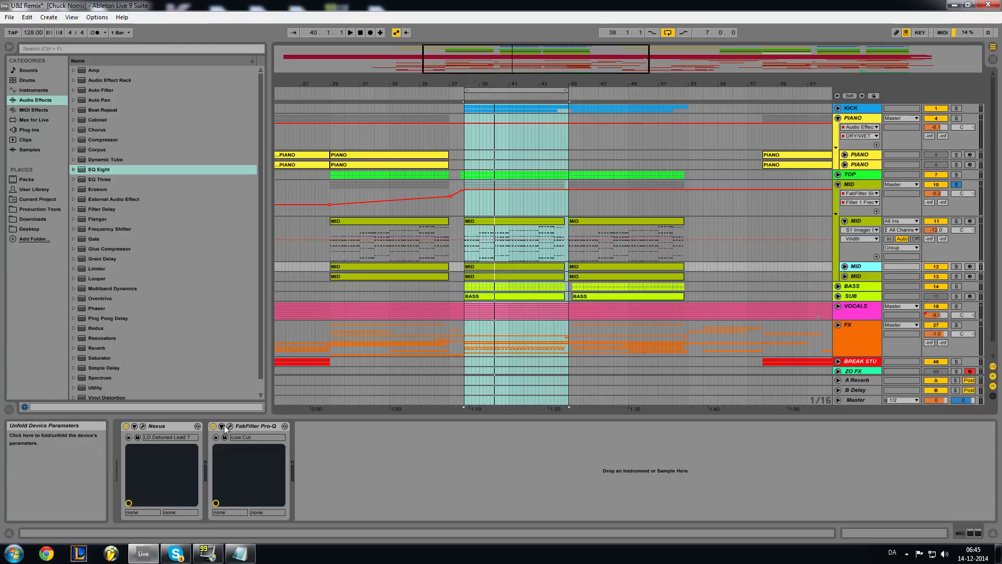
Open the third MID track's Sylenth1, look at its Part B oscillators and close the synth.
{"action": "left_click", "coordinate": [856, 277]}
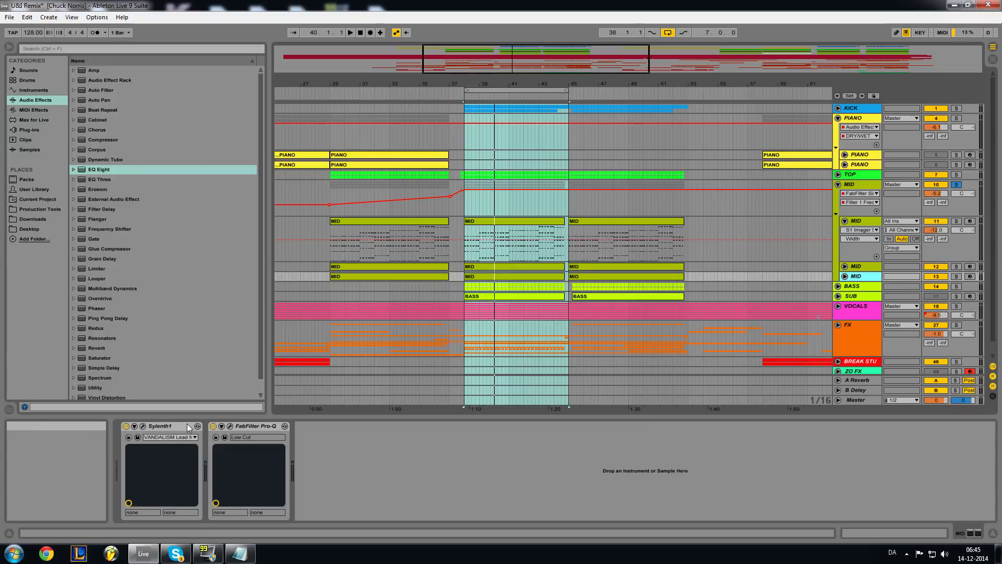
{"action": "left_click", "coordinate": [142, 426]}
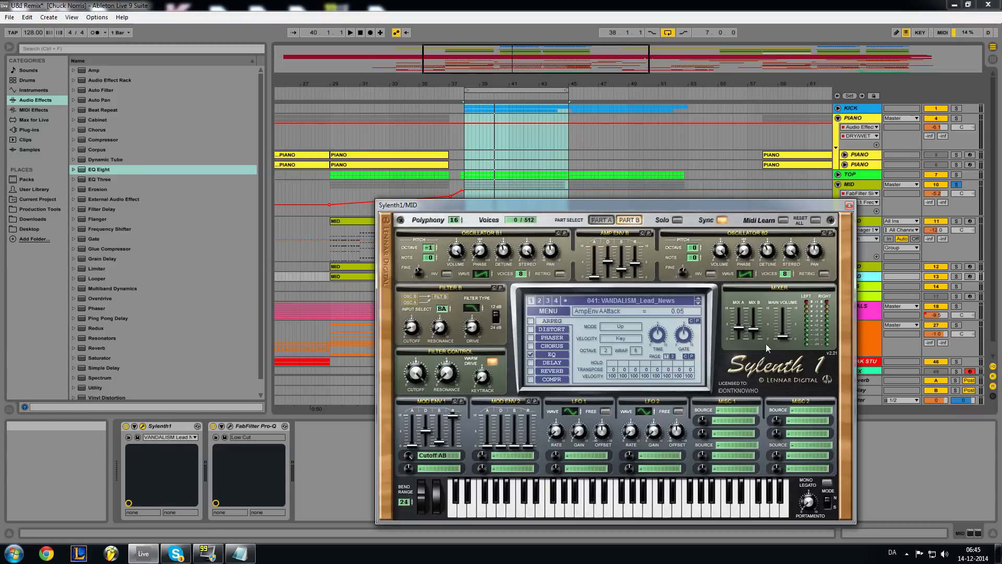
{"action": "left_click", "coordinate": [629, 219]}
{"action": "left_click", "coordinate": [849, 205]}
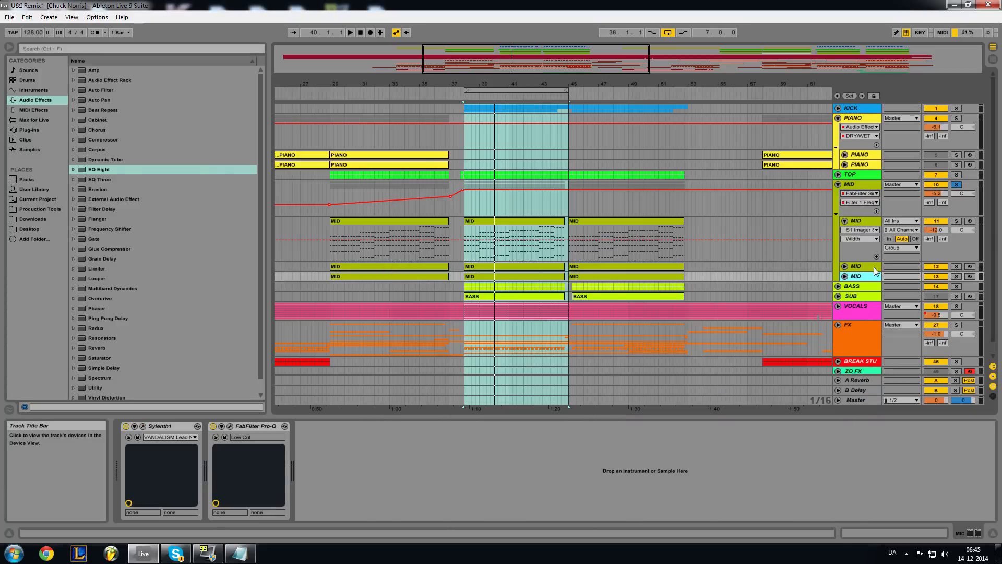
Collapse the first MID track, expand the TOP group and view both parts of the first TOP track's Sylenth1.
{"action": "left_click", "coordinate": [845, 221]}
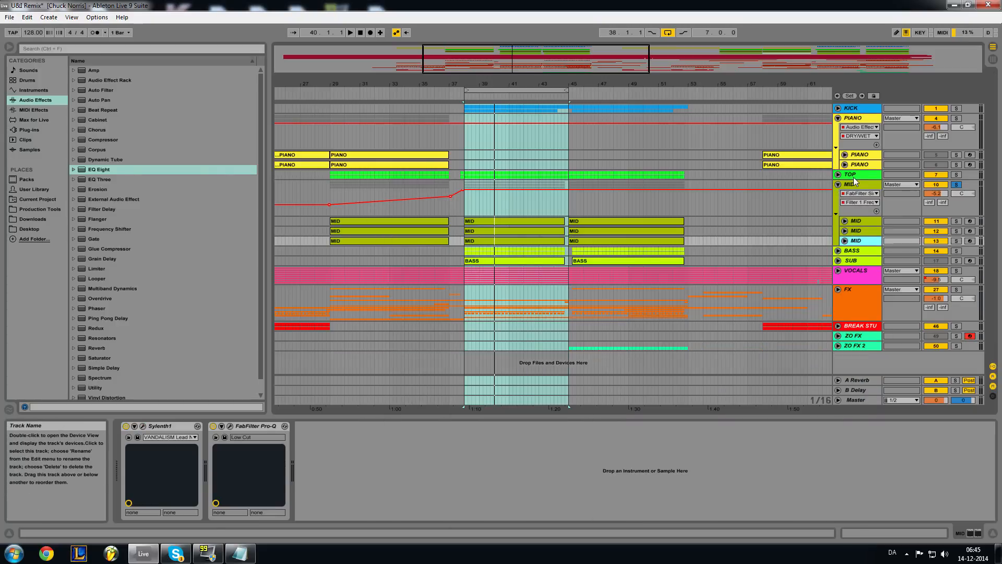
{"action": "left_click", "coordinate": [853, 174]}
{"action": "left_click", "coordinate": [838, 175]}
{"action": "left_click", "coordinate": [858, 211]}
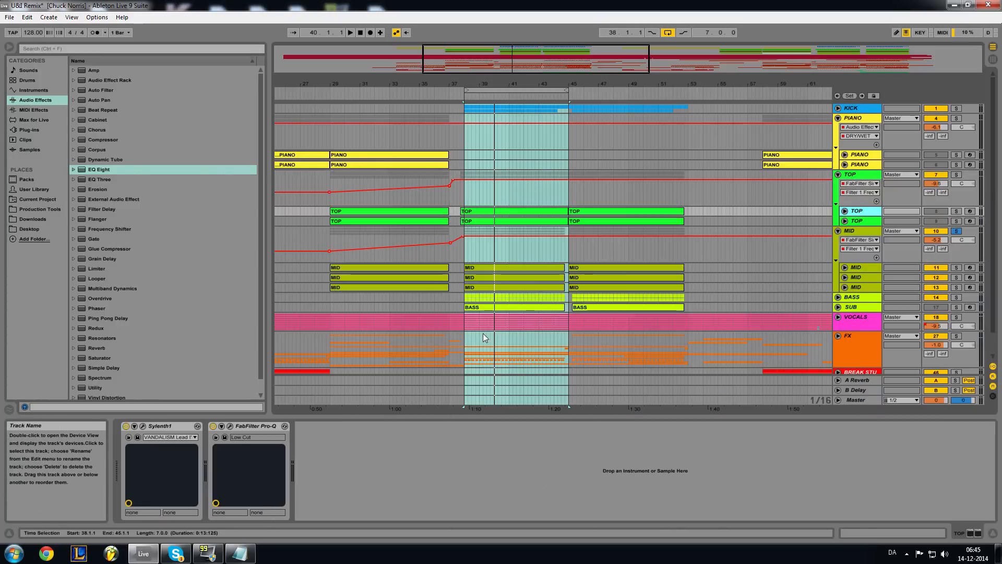
{"action": "left_click", "coordinate": [143, 426]}
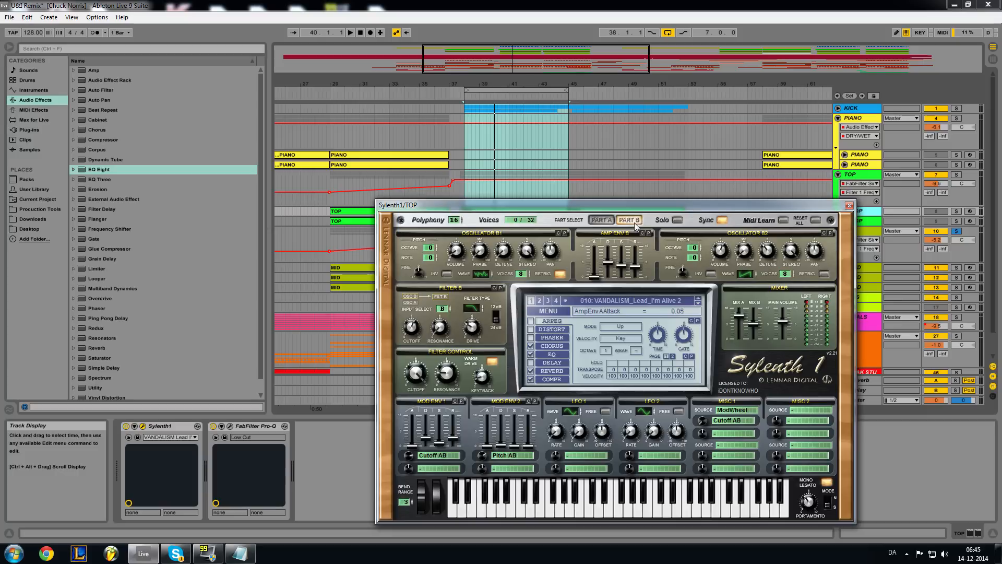
{"action": "left_click", "coordinate": [623, 222]}
{"action": "left_click", "coordinate": [605, 220]}
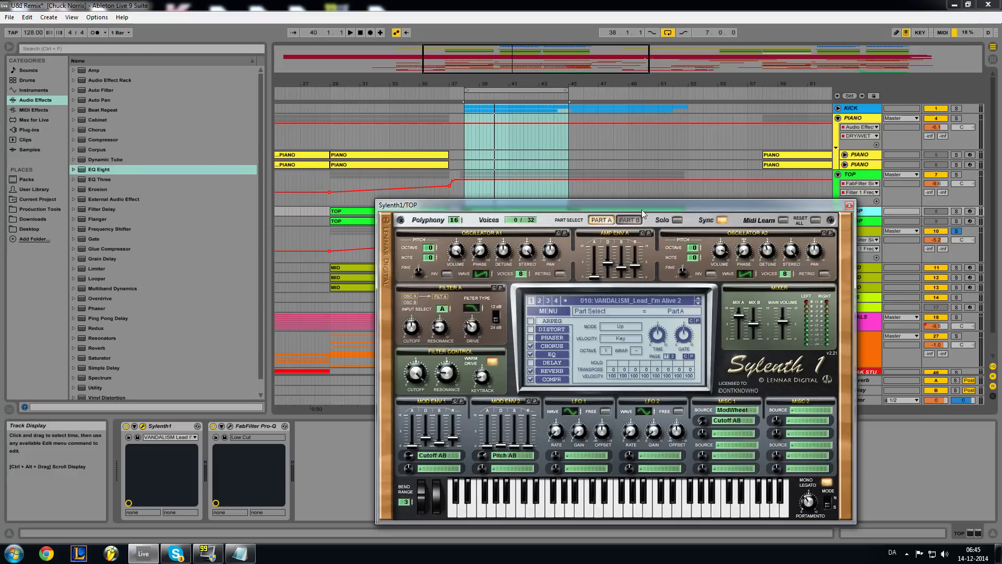
{"action": "left_click", "coordinate": [849, 206]}
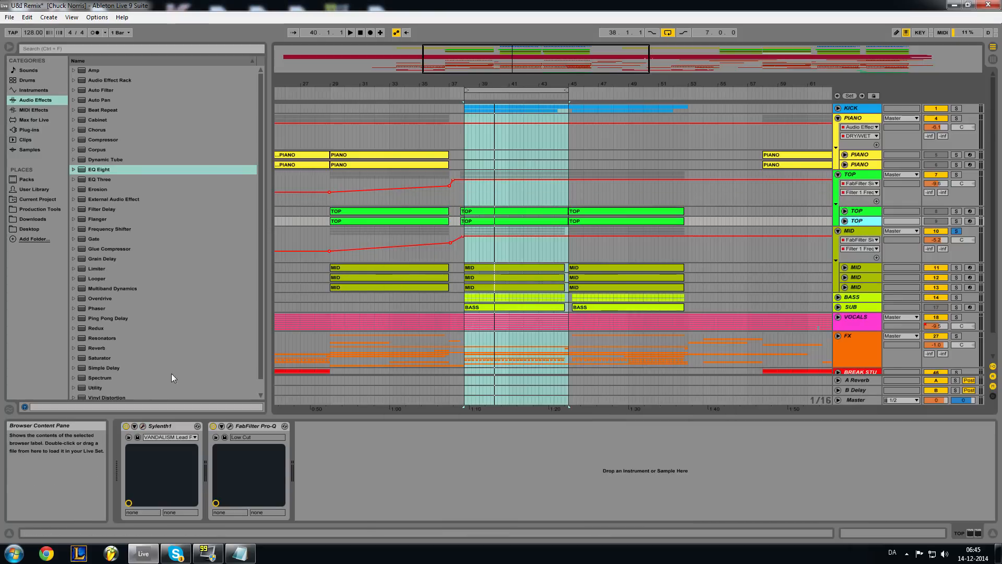
Open the second TOP track's Sylenth1, look at its Part B oscillators and close the synth.
{"action": "left_click", "coordinate": [145, 426]}
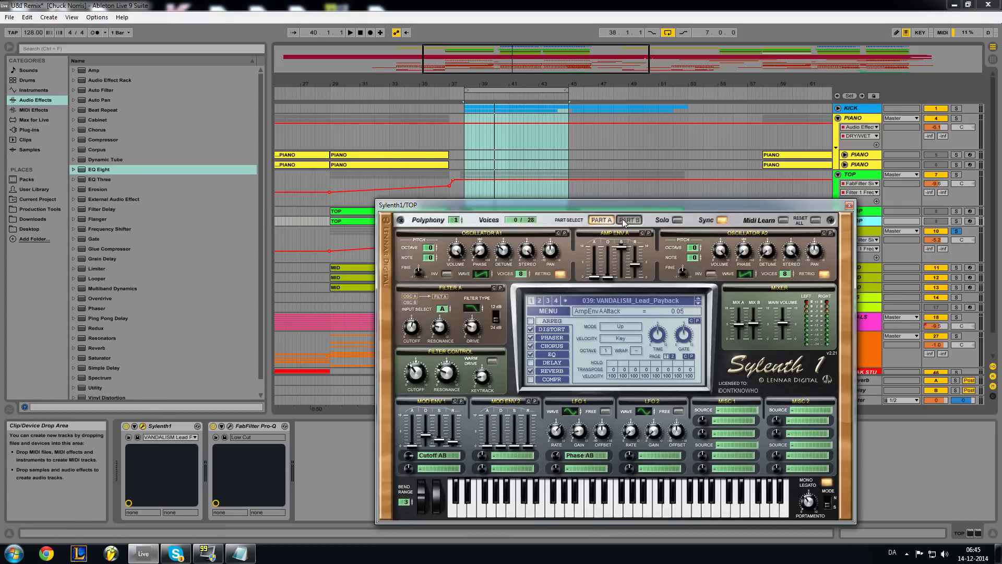
{"action": "left_click", "coordinate": [622, 221]}
{"action": "left_click", "coordinate": [849, 206]}
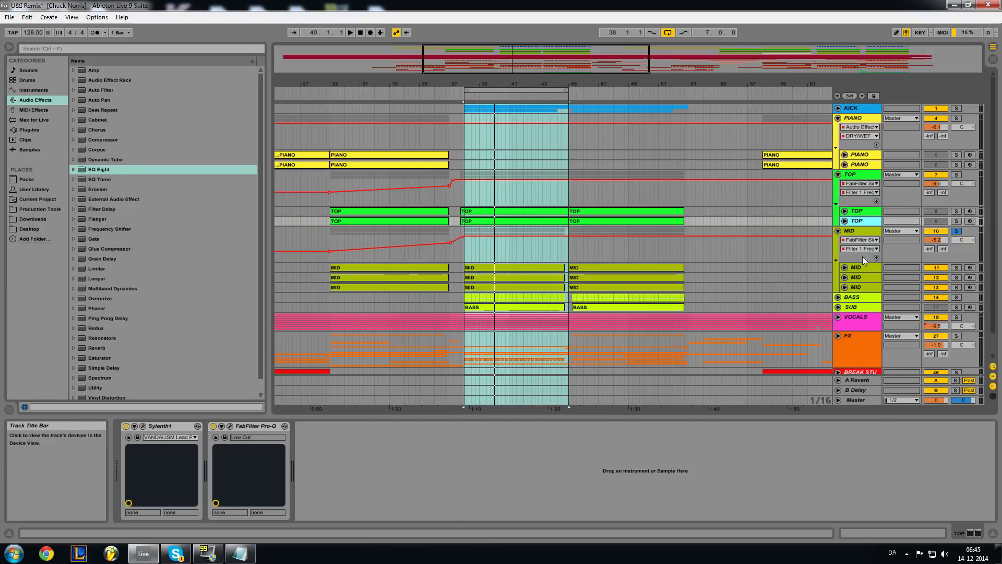
Compare the device chains of the three MID tracks, ending on the first MID track.
{"action": "left_click", "coordinate": [859, 268]}
{"action": "left_click", "coordinate": [860, 286]}
{"action": "left_click", "coordinate": [864, 276]}
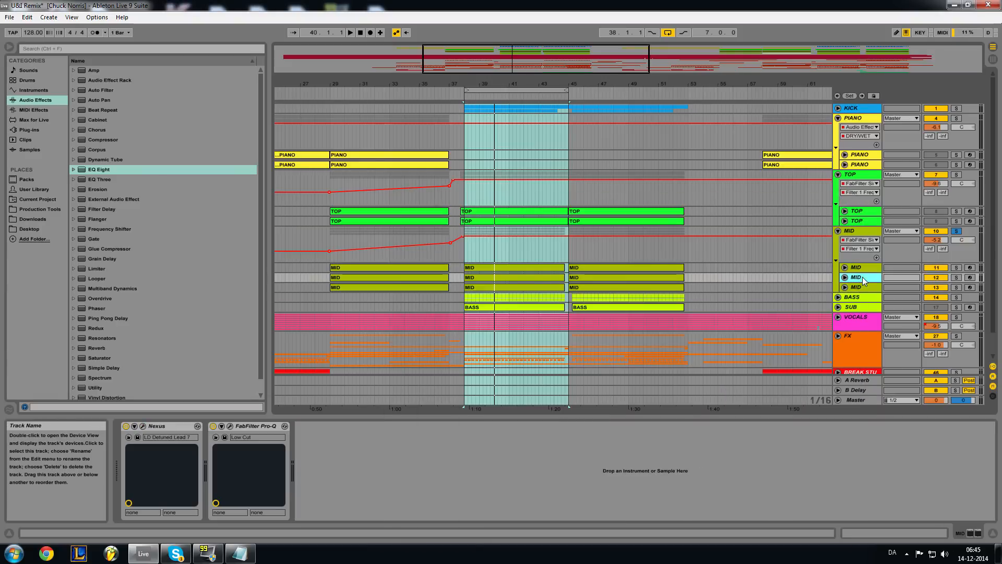
{"action": "left_click", "coordinate": [866, 268]}
{"action": "left_click", "coordinate": [860, 277]}
{"action": "left_click", "coordinate": [866, 268]}
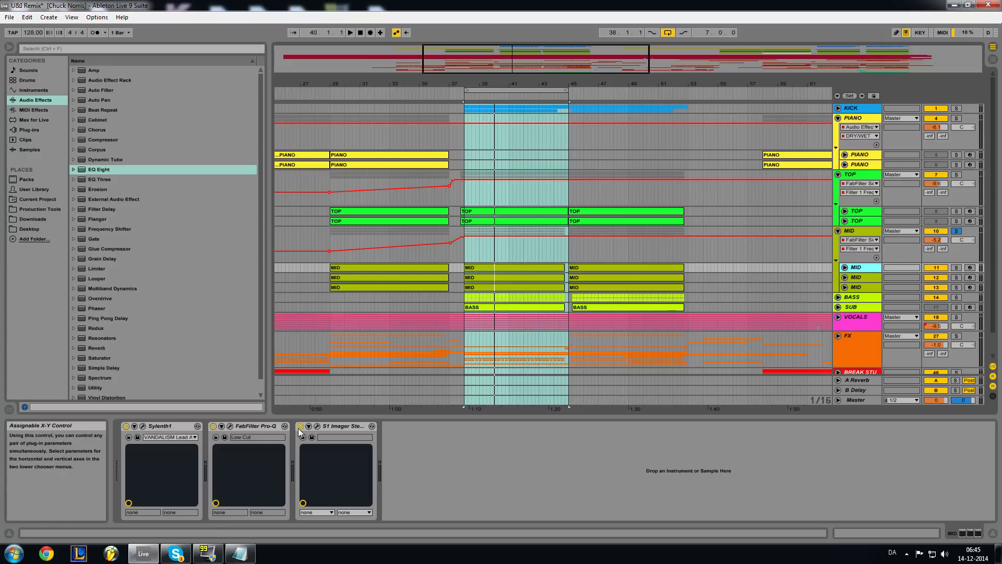
Check the stereo width in the first MID track's S1 Imager, then compare its chain with the other two MID tracks.
{"action": "left_click", "coordinate": [317, 426]}
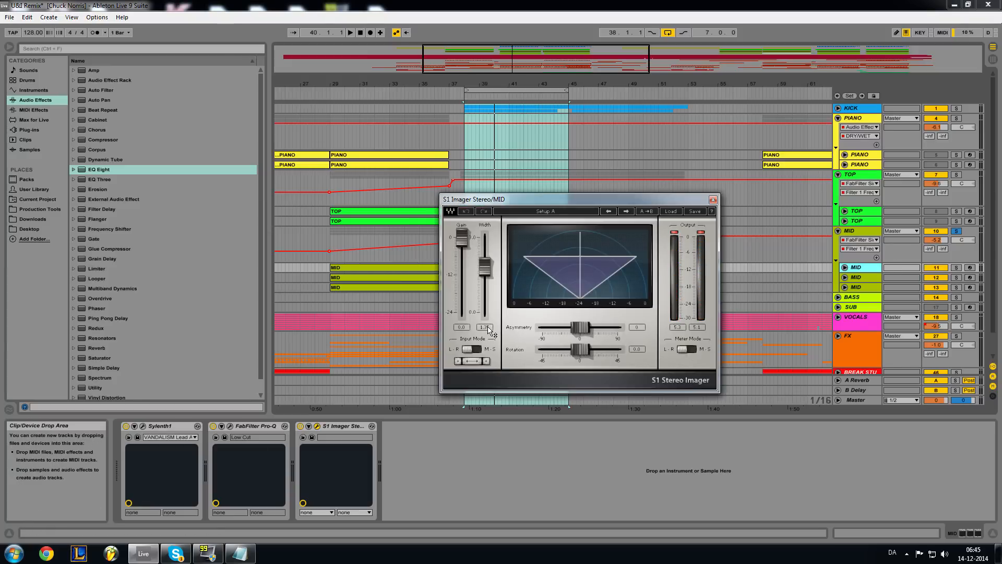
{"action": "left_click", "coordinate": [713, 199]}
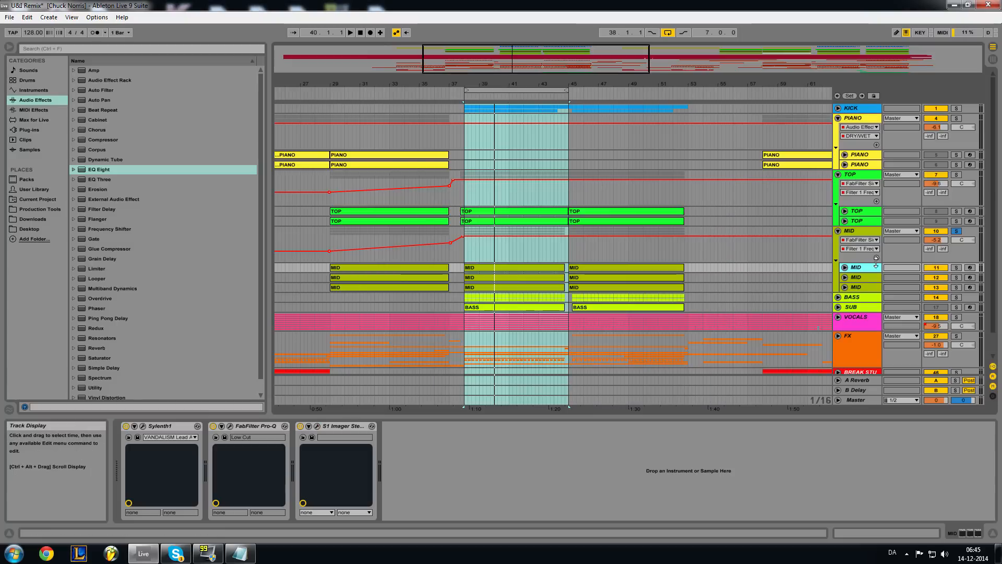
{"action": "left_click", "coordinate": [859, 277]}
{"action": "left_click", "coordinate": [860, 288]}
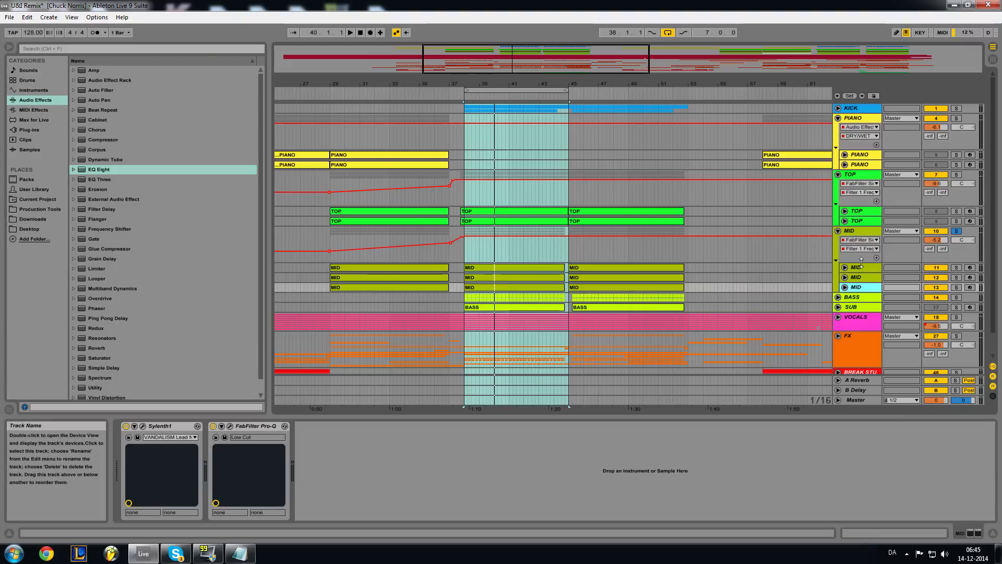
{"action": "left_click", "coordinate": [862, 266]}
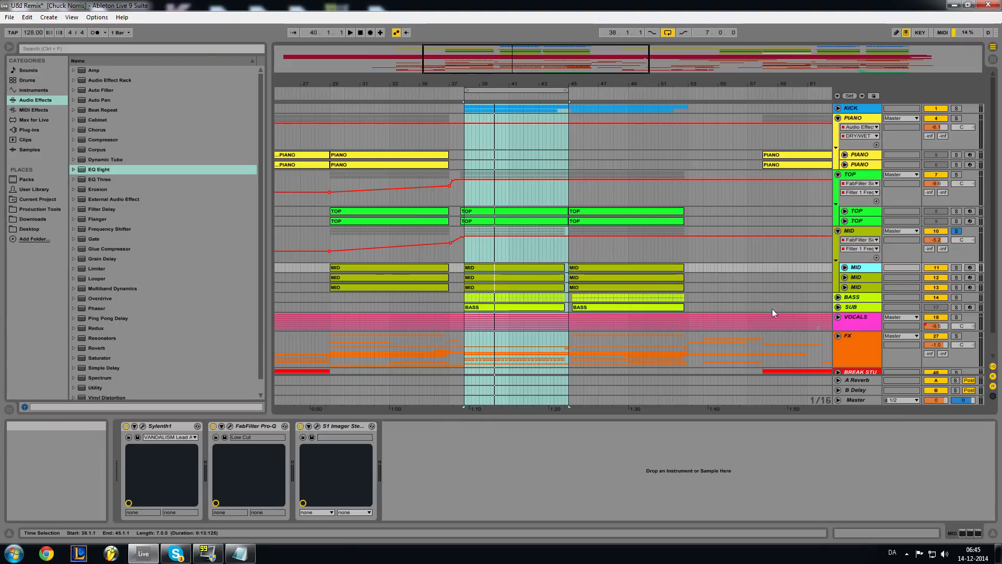
Collapse the MID group, open its FabFilter Pro-Q and select the high-cut band to show its settings.
{"action": "left_click", "coordinate": [835, 243]}
{"action": "left_click", "coordinate": [837, 231]}
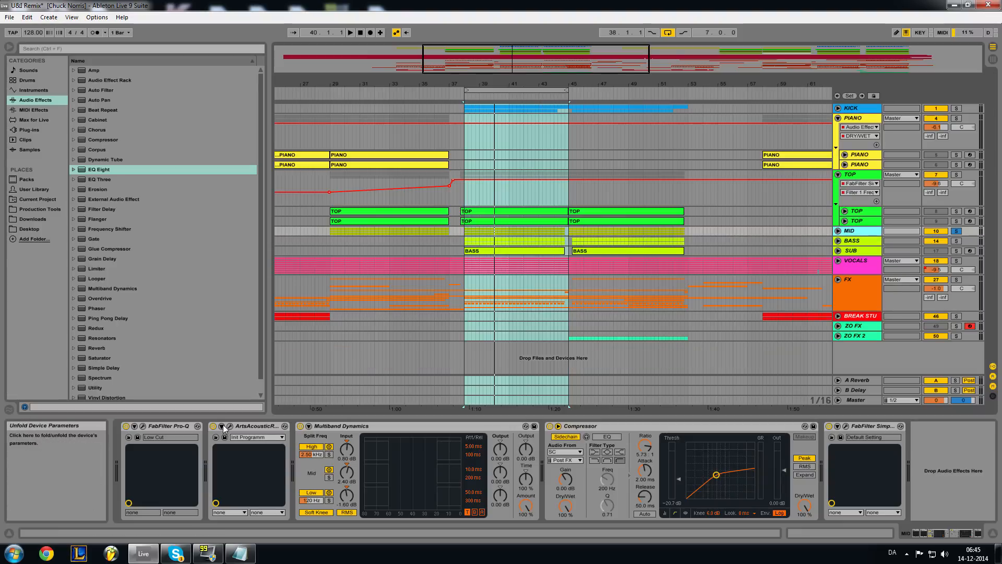
{"action": "left_click", "coordinate": [142, 426]}
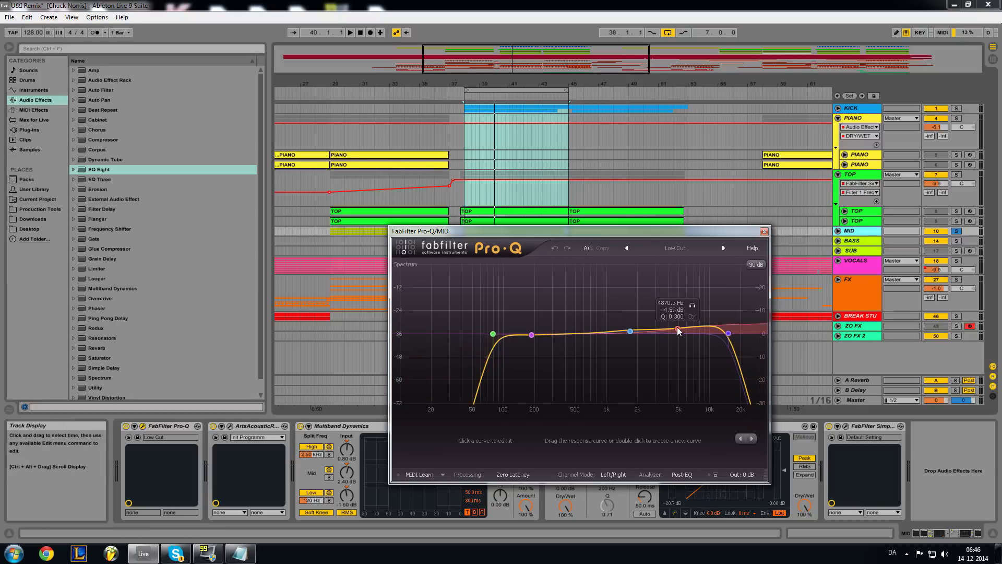
{"action": "left_click", "coordinate": [728, 333]}
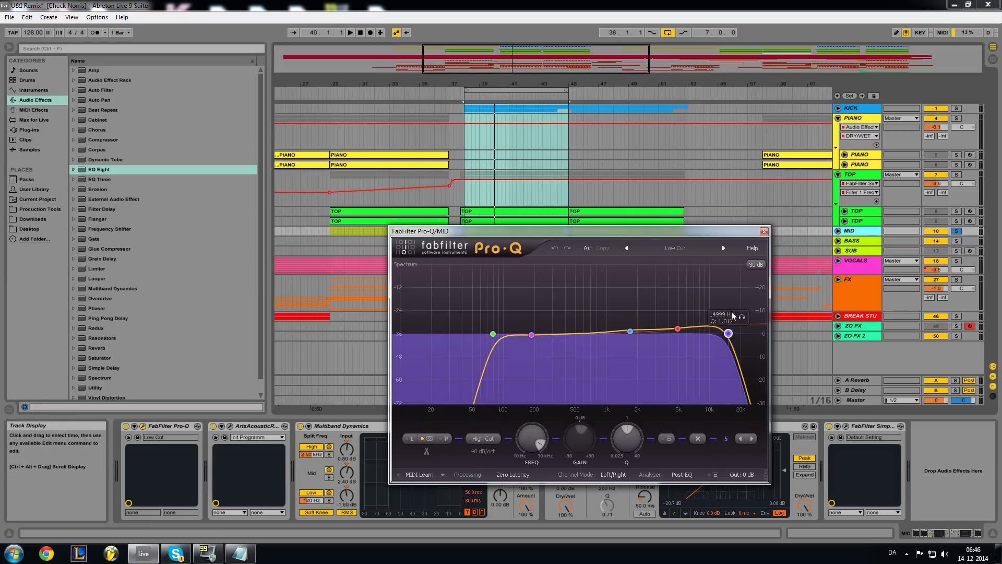
Review the MID track's effect chain: Pro-Q, ArtsAcoustic Reverb, Multiband Dynamics, Compressor and FabFilter Simplon, closing the plug-in windows.
{"action": "left_click", "coordinate": [764, 231]}
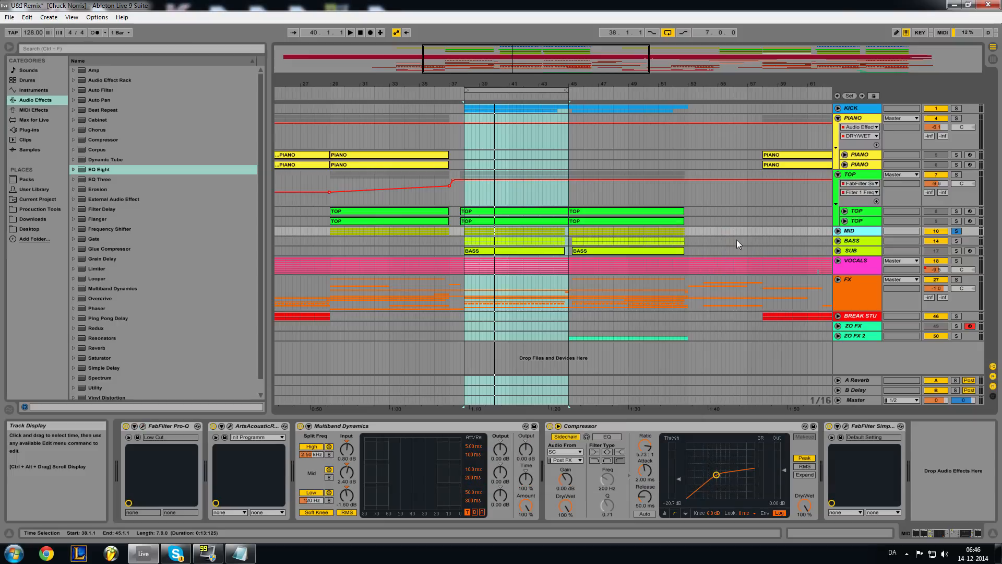
{"action": "left_click", "coordinate": [230, 426]}
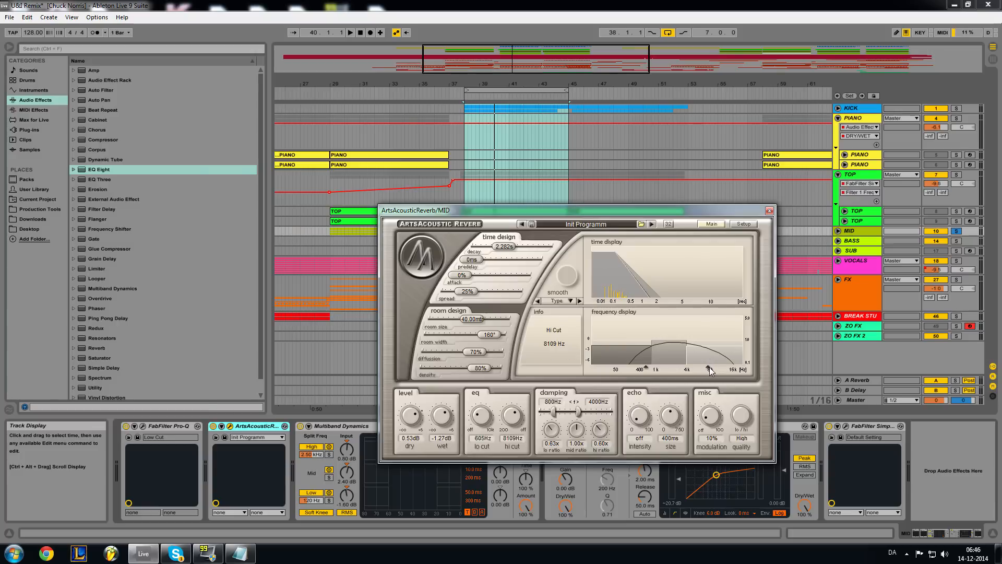
{"action": "left_click", "coordinate": [769, 210]}
{"action": "left_click", "coordinate": [359, 429]}
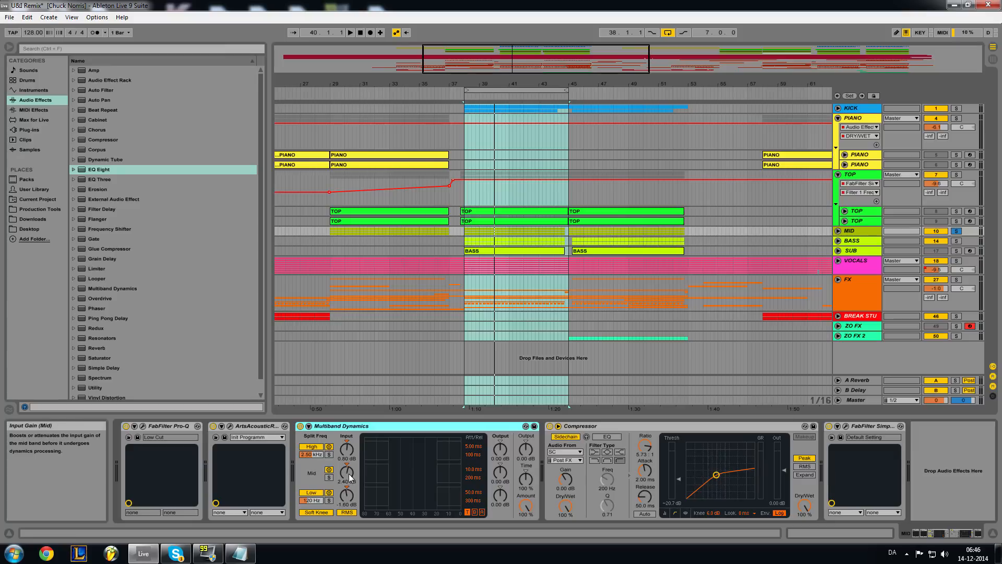
{"action": "left_click", "coordinate": [653, 426]}
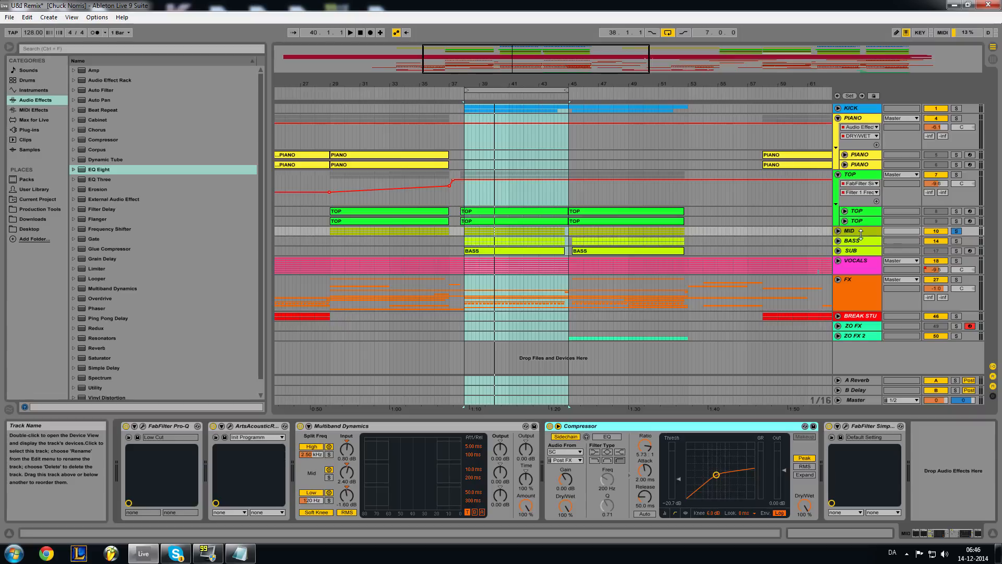
{"action": "left_click", "coordinate": [873, 426]}
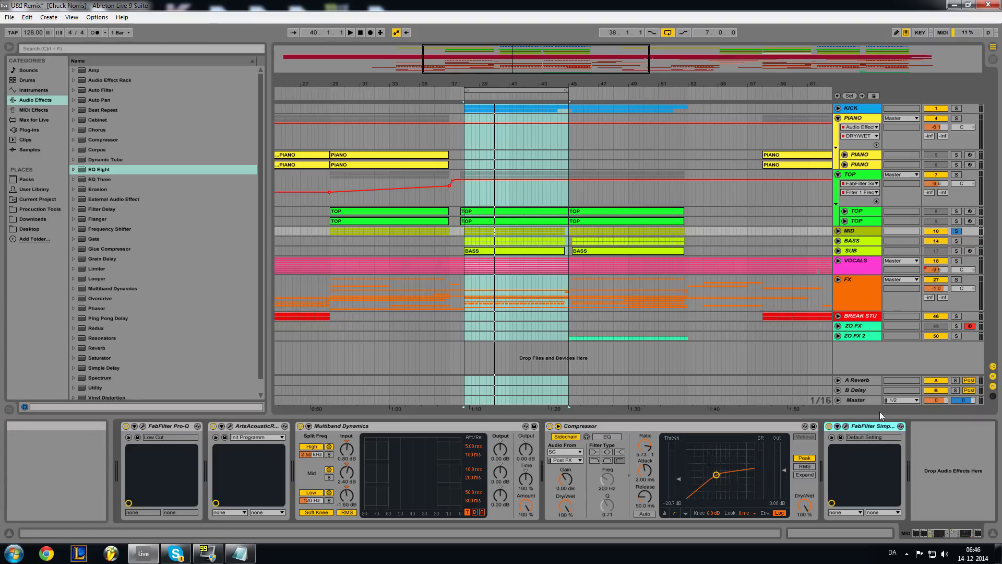
{"action": "left_click", "coordinate": [845, 426]}
{"action": "left_click", "coordinate": [690, 256]}
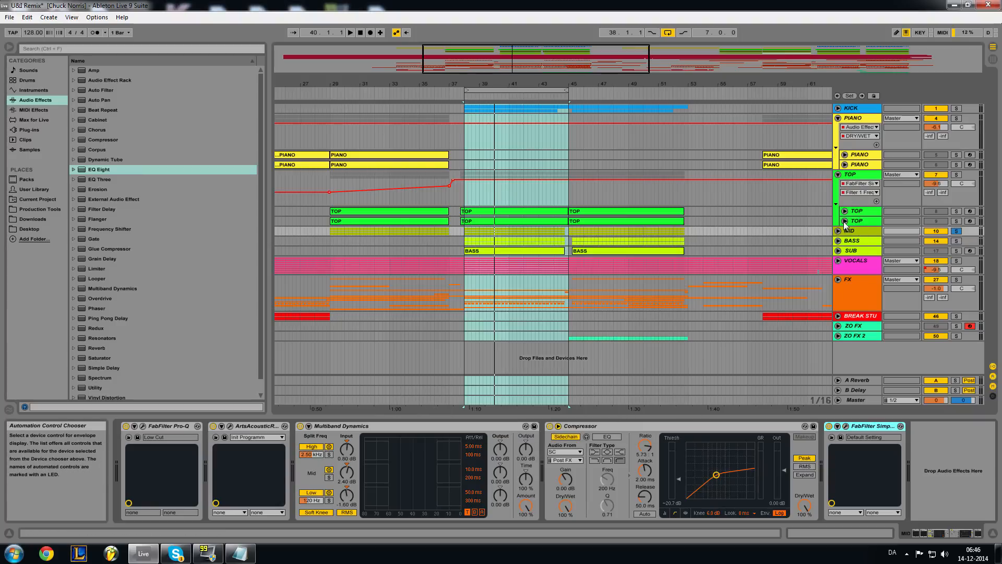
Unfold and solo the BASS group, show its device chain, and collapse the 16 Sylenth track inside it.
{"action": "left_click", "coordinate": [855, 241]}
{"action": "left_click", "coordinate": [838, 241]}
{"action": "left_click", "coordinate": [957, 241]}
{"action": "left_click", "coordinate": [859, 244]}
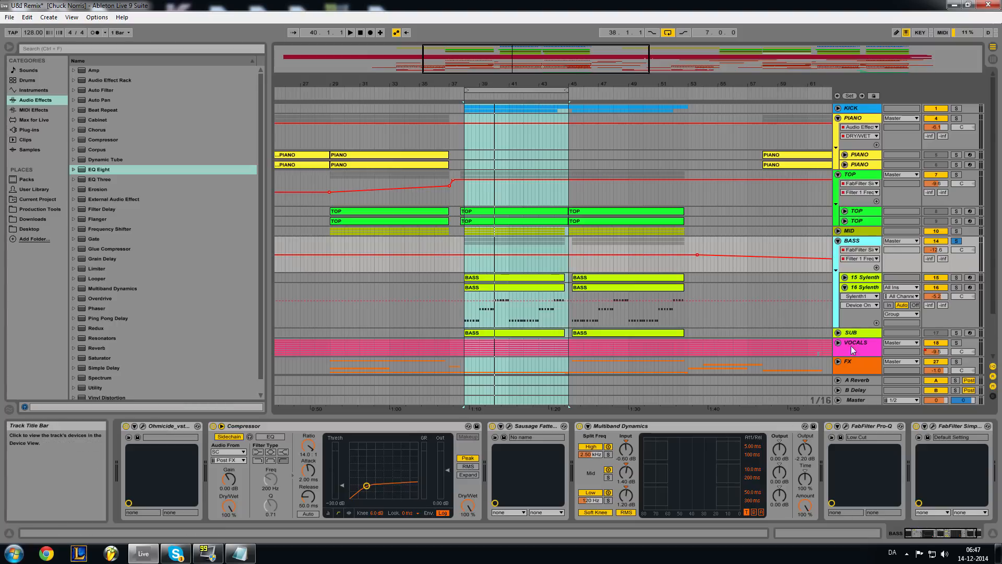
{"action": "left_click", "coordinate": [845, 287]}
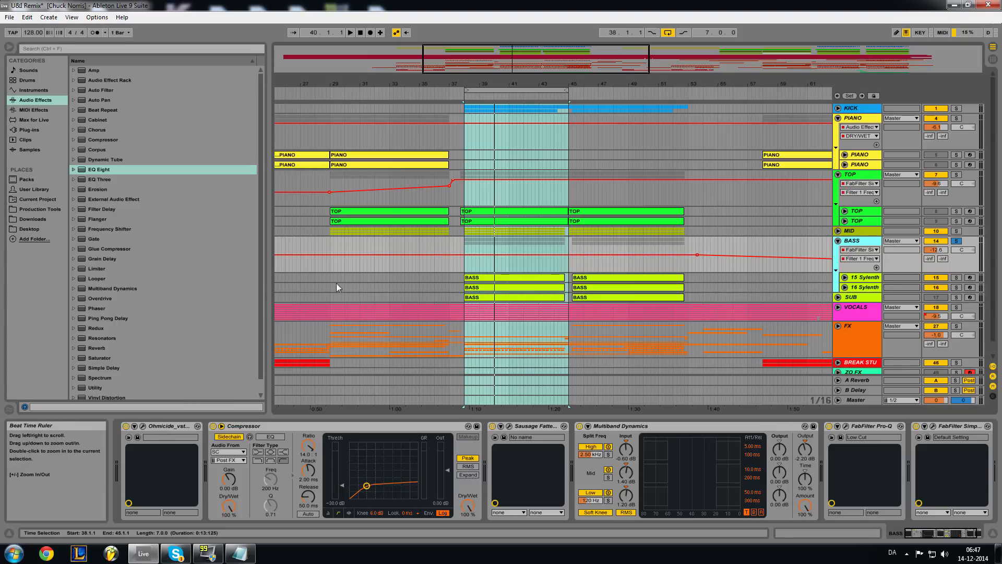
Bypass Ohmicide on the BASS group and audition the seven-bar loop moved to start at bar 90.
{"action": "left_click", "coordinate": [127, 426]}
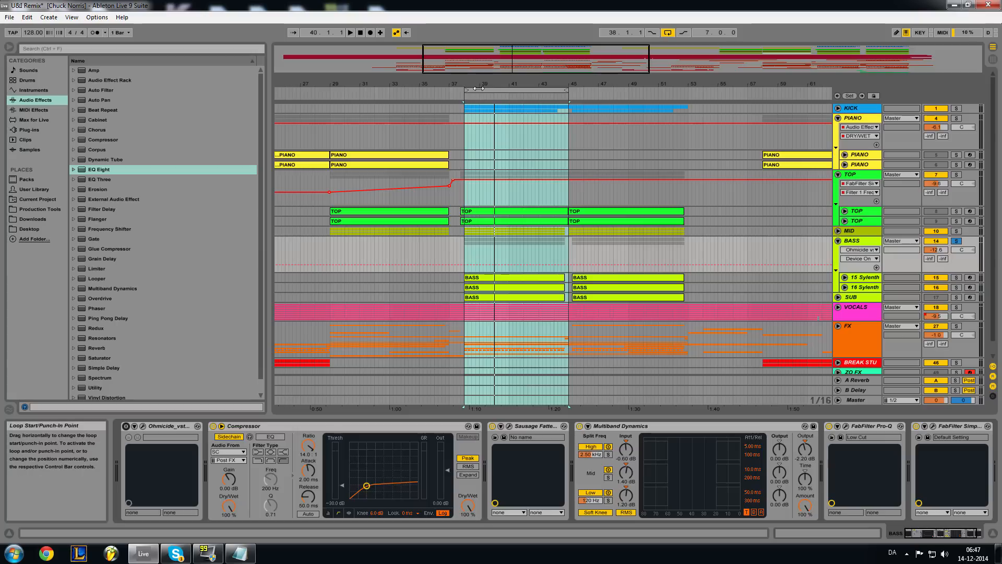
{"action": "double_click", "coordinate": [522, 60]}
{"action": "left_click_drag", "start_coordinate": [471, 95], "coordinate": [811, 159]}
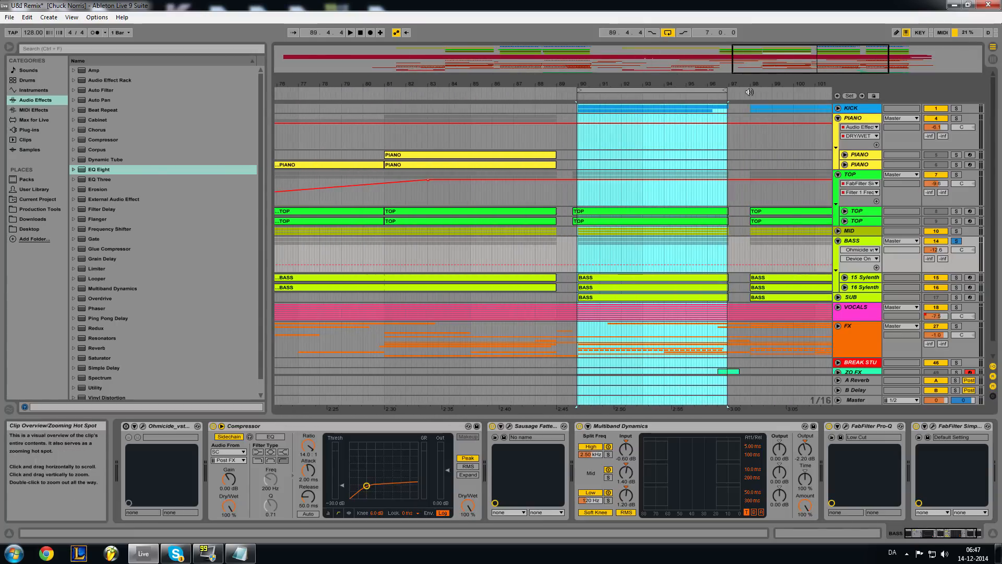
{"action": "left_click_drag", "start_coordinate": [610, 90], "coordinate": [611, 89]}
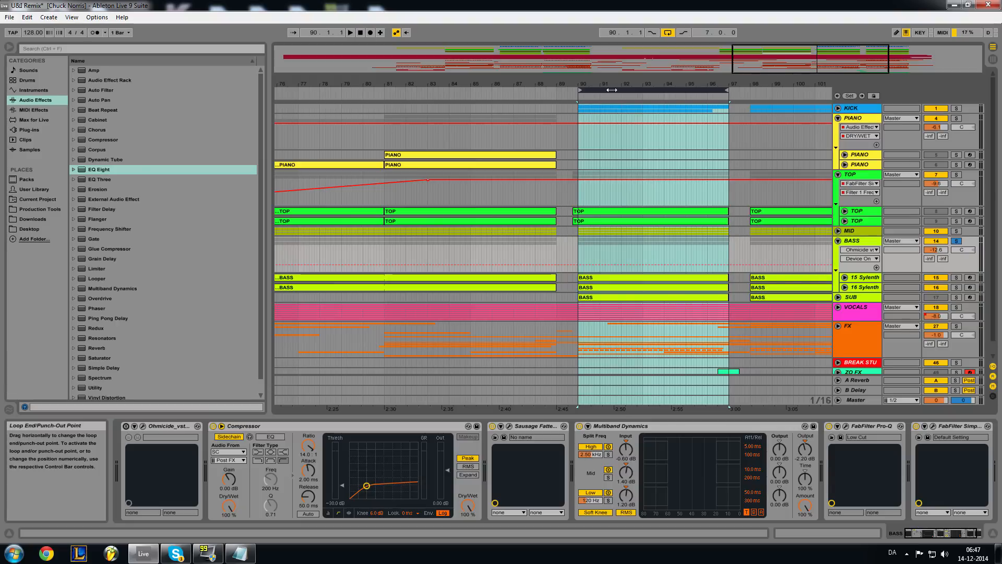
{"action": "left_click", "coordinate": [349, 33]}
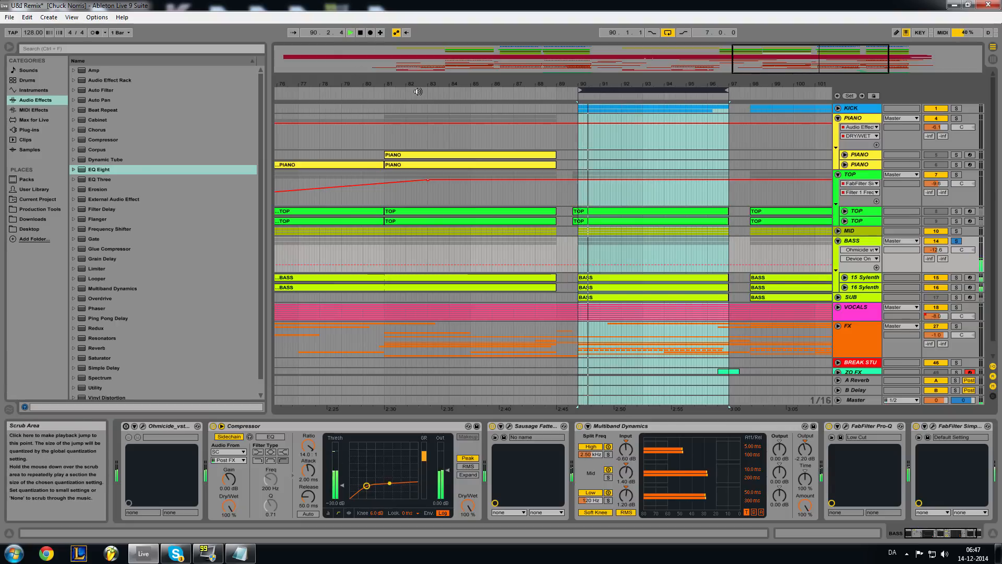
{"action": "left_click", "coordinate": [361, 33]}
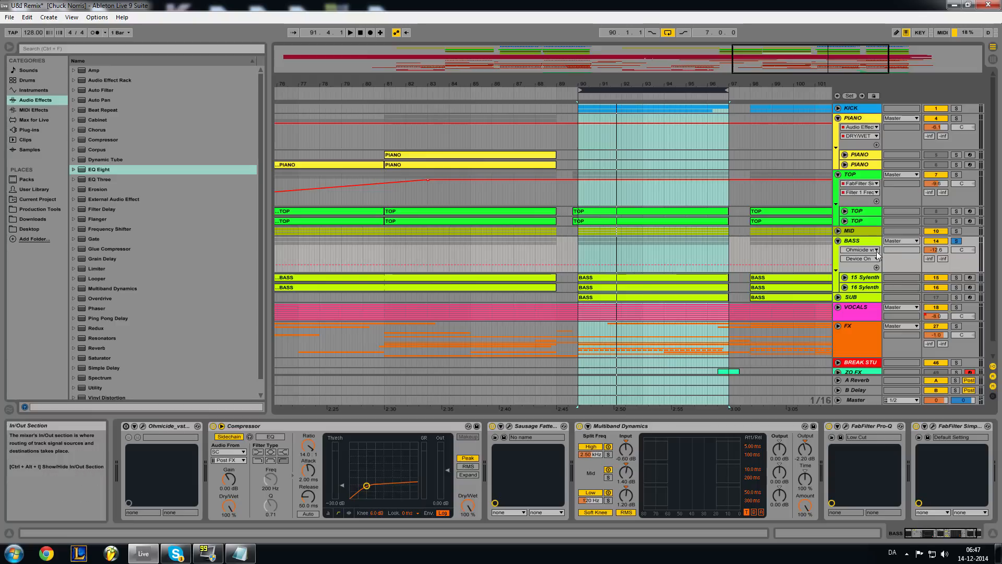
Reactivate Ohmicide on the BASS group and play the loop from bar 90 to compare the sound.
{"action": "left_click", "coordinate": [126, 426]}
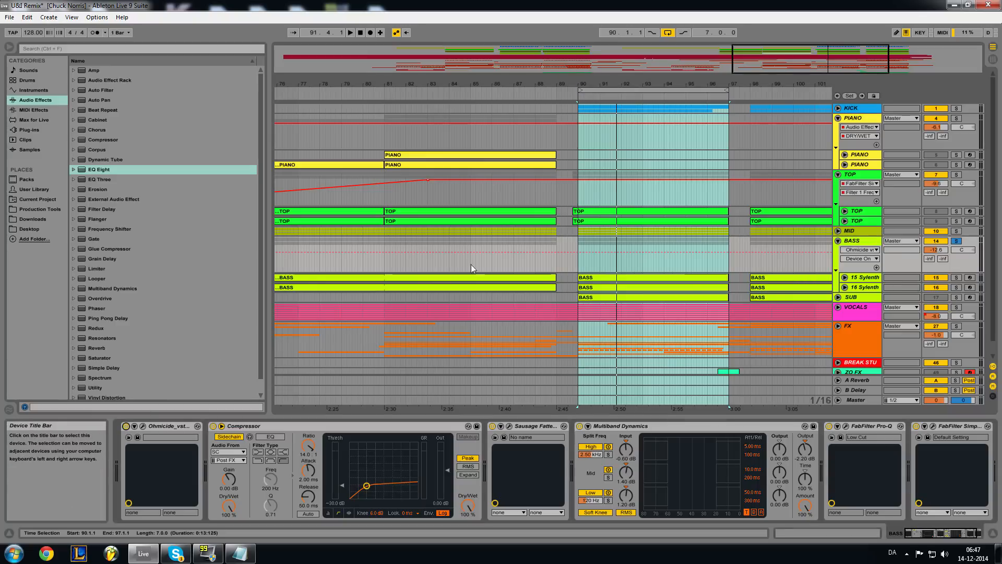
{"action": "left_click", "coordinate": [610, 90]}
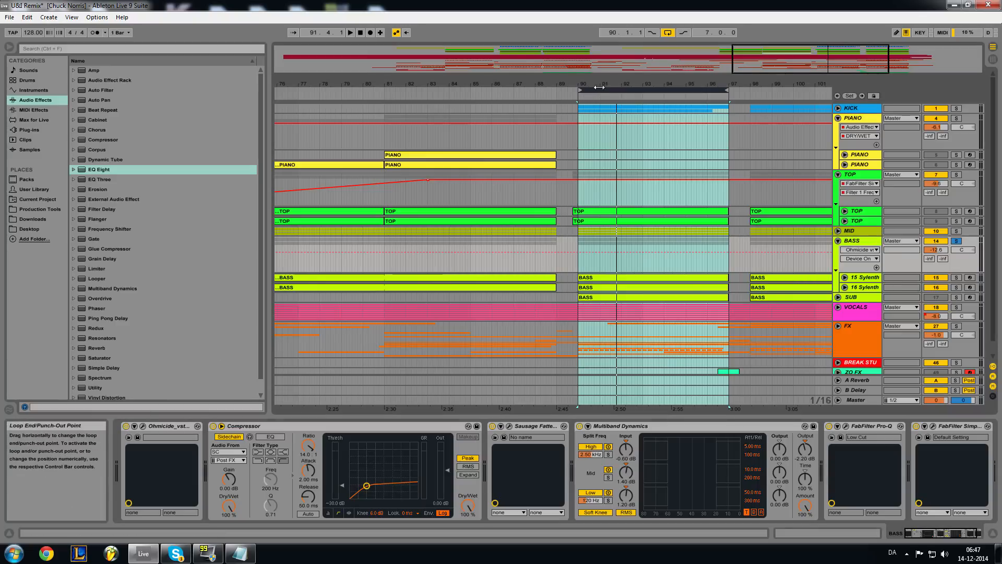
{"action": "left_click", "coordinate": [360, 33]}
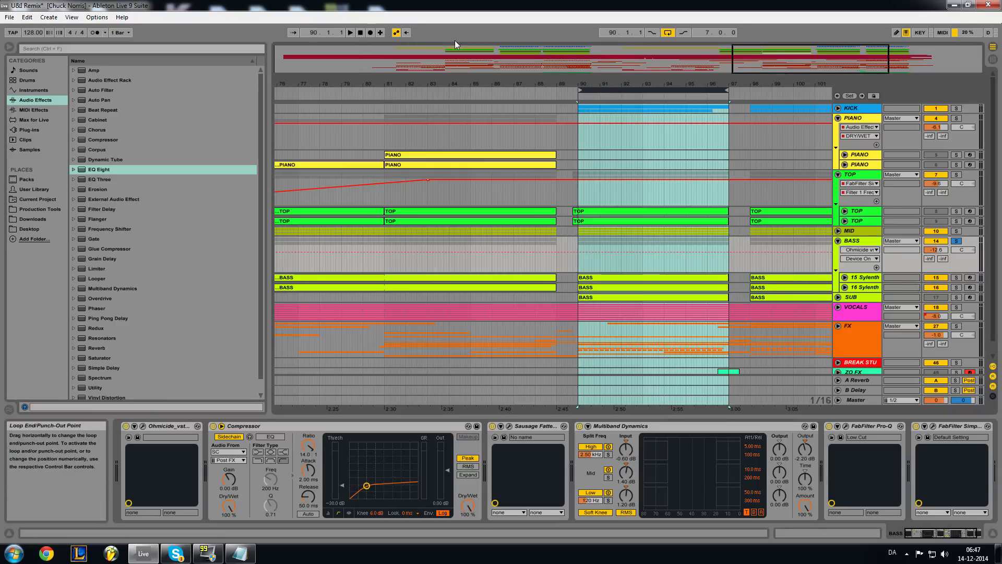
{"action": "left_click", "coordinate": [350, 33]}
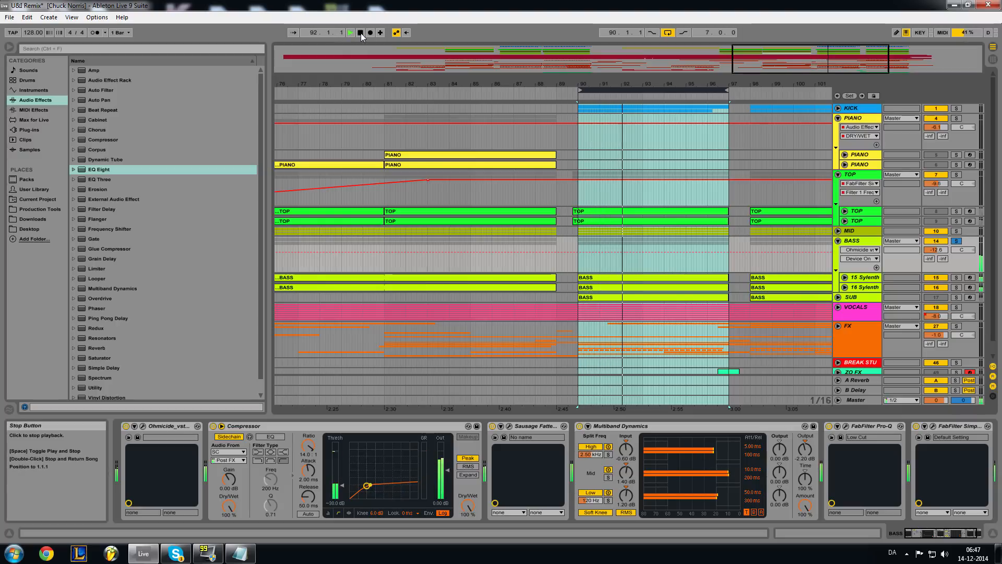
{"action": "key", "text": "space"}
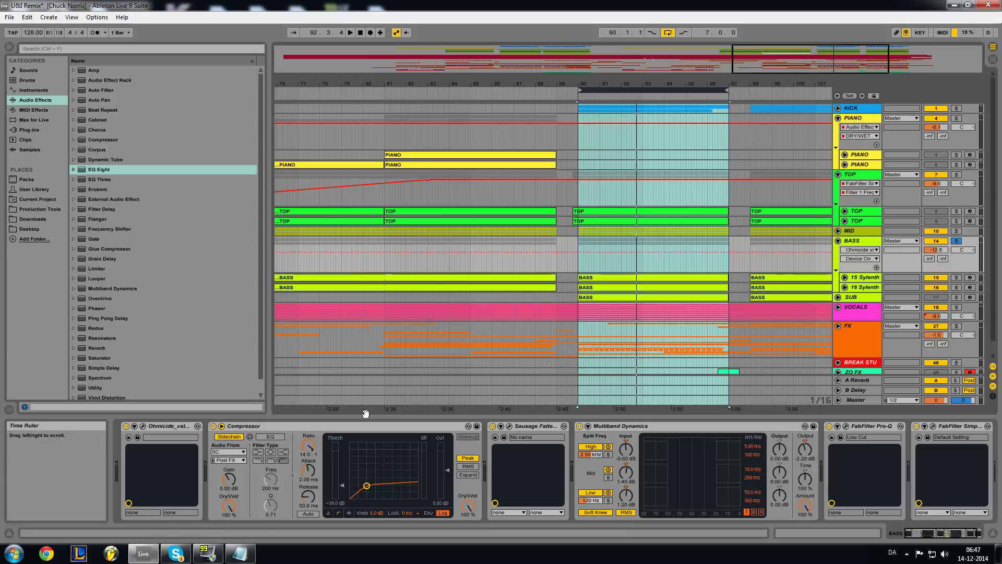
Open the Ohmicide plug-in and examine the distortion type choices for Band 2 and Band 1, leaving them unchanged.
{"action": "left_click", "coordinate": [143, 426]}
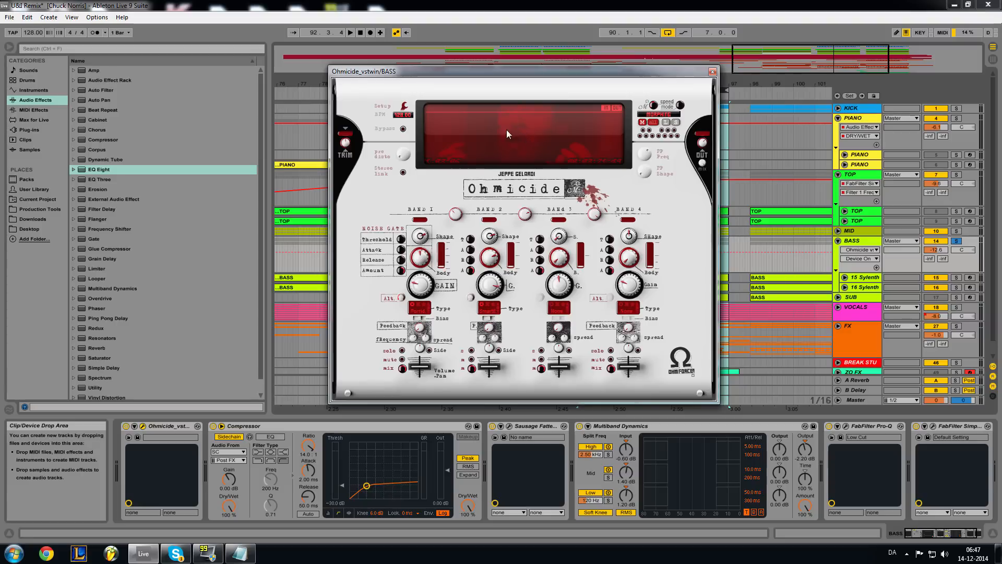
{"action": "left_click_drag", "start_coordinate": [537, 69], "coordinate": [581, 80]}
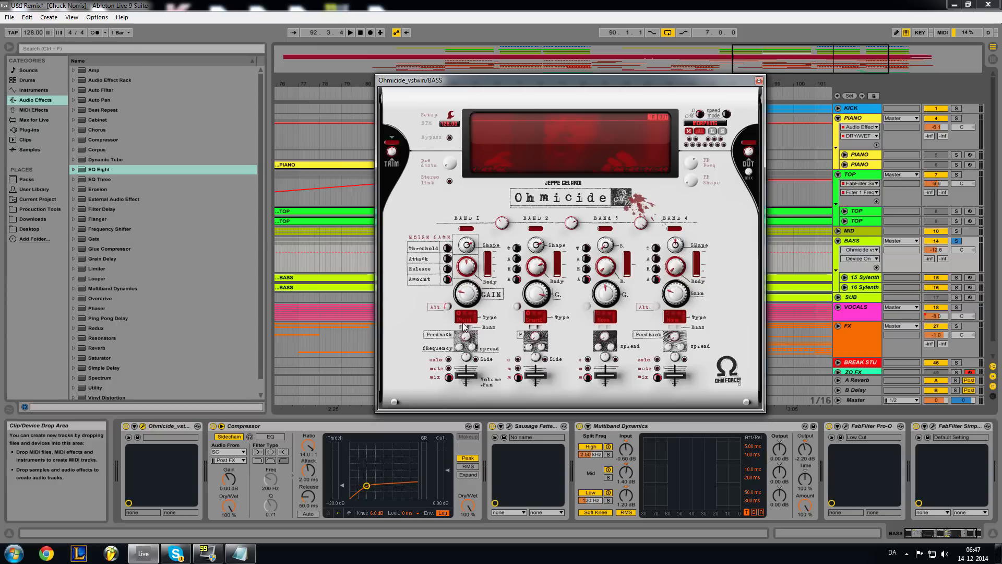
{"action": "left_click", "coordinate": [535, 319]}
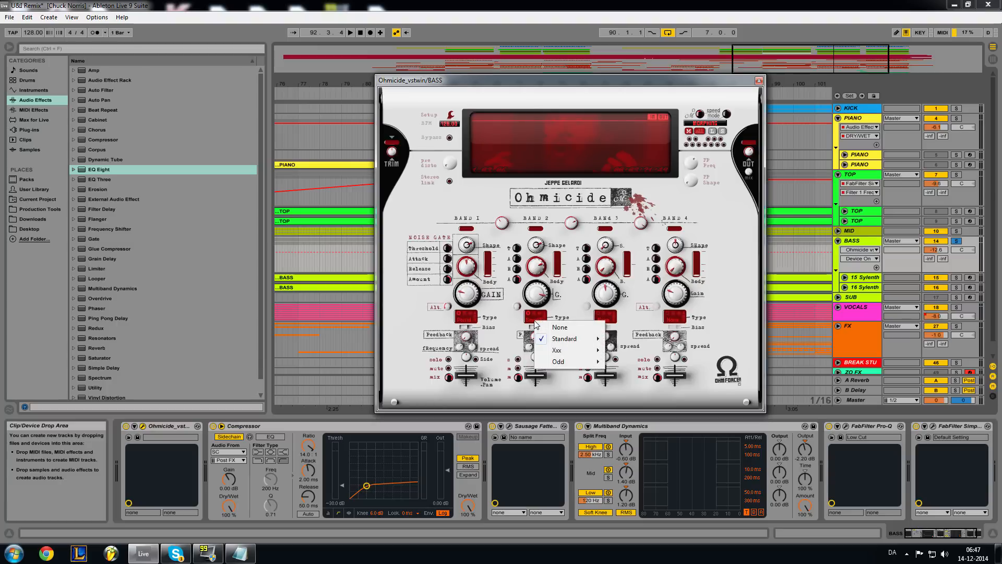
{"action": "left_click", "coordinate": [506, 319]}
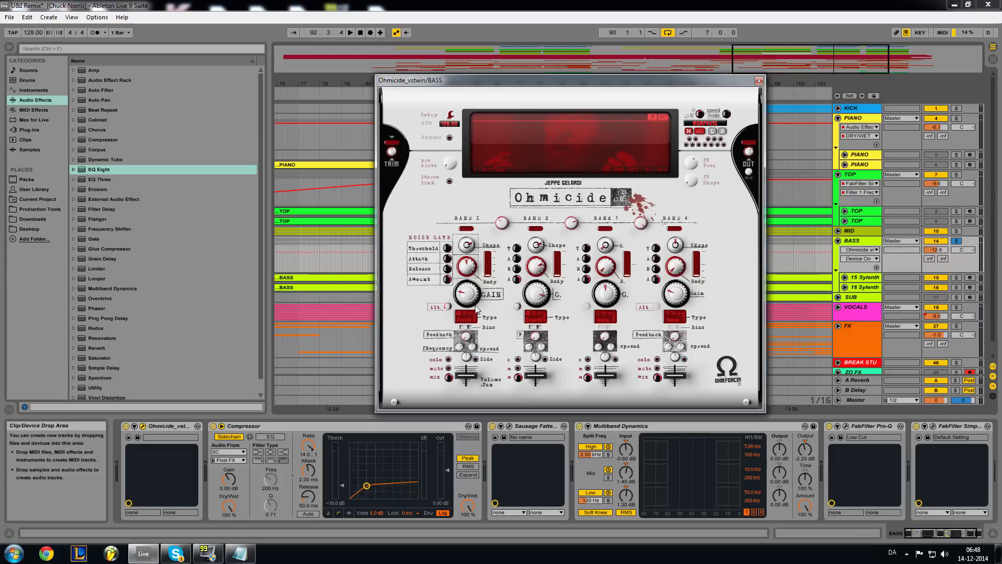
{"action": "left_click", "coordinate": [466, 320]}
{"action": "mouse_move", "coordinate": [486, 340]}
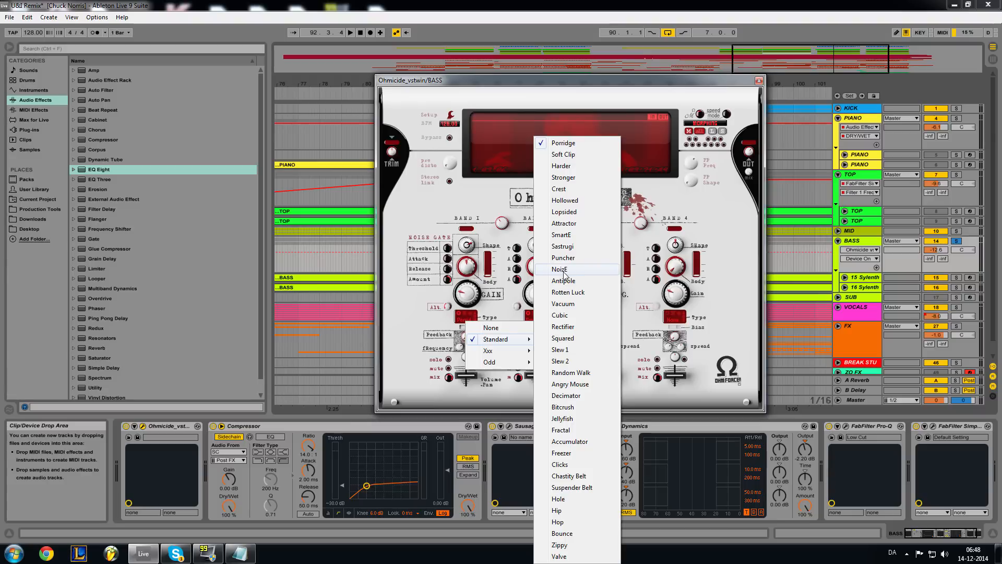
{"action": "left_click", "coordinate": [416, 316]}
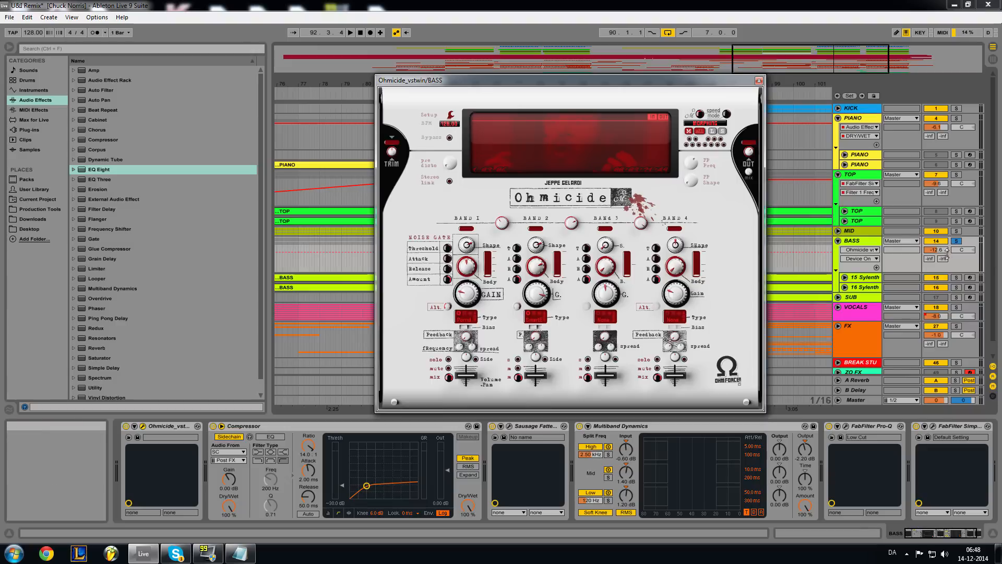
Inspect Band 1's shape, body and gain settings and its upper frequency in Ohmicide.
{"action": "left_click", "coordinate": [467, 245]}
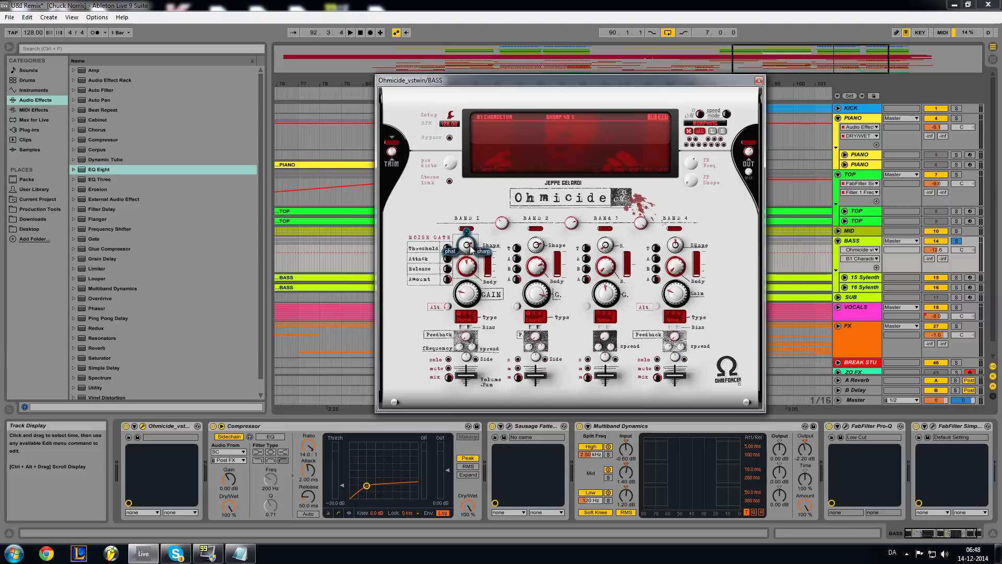
{"action": "left_click", "coordinate": [472, 272]}
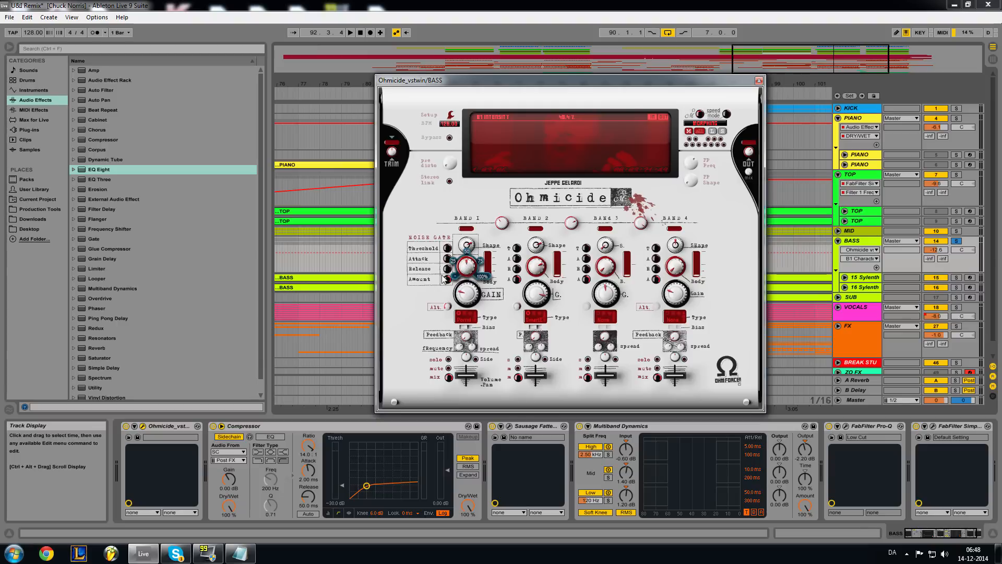
{"action": "left_click", "coordinate": [469, 295]}
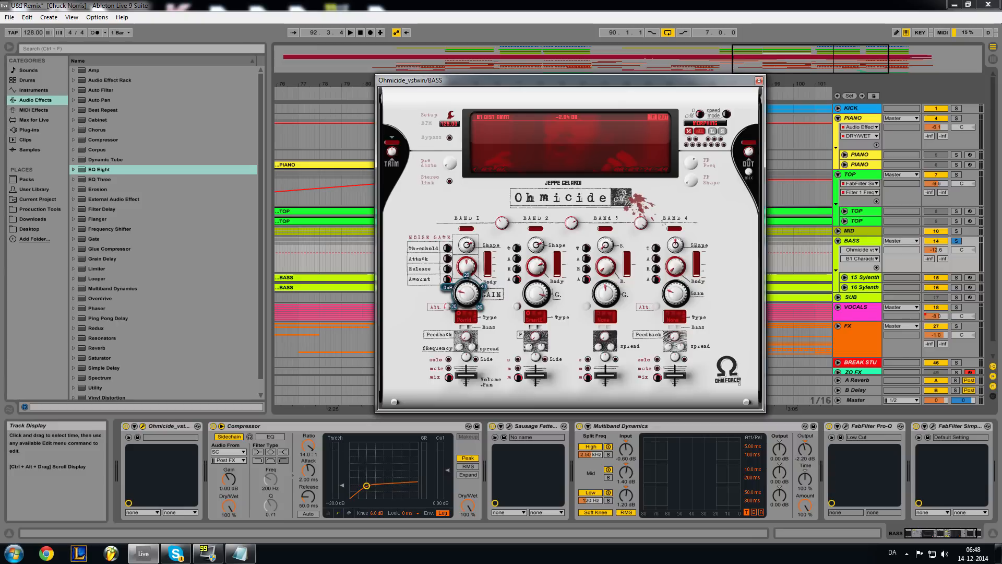
{"action": "left_click", "coordinate": [468, 245]}
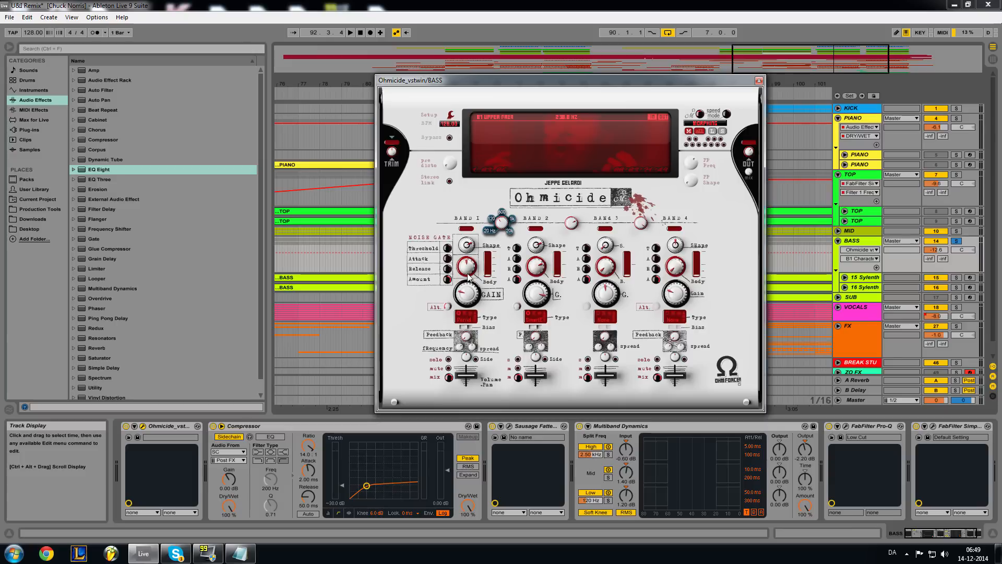
Check Band 2's distortion type, upper frequency and gain in Ohmicide and close the plug-in window.
{"action": "left_click", "coordinate": [537, 321]}
{"action": "left_click", "coordinate": [526, 319]}
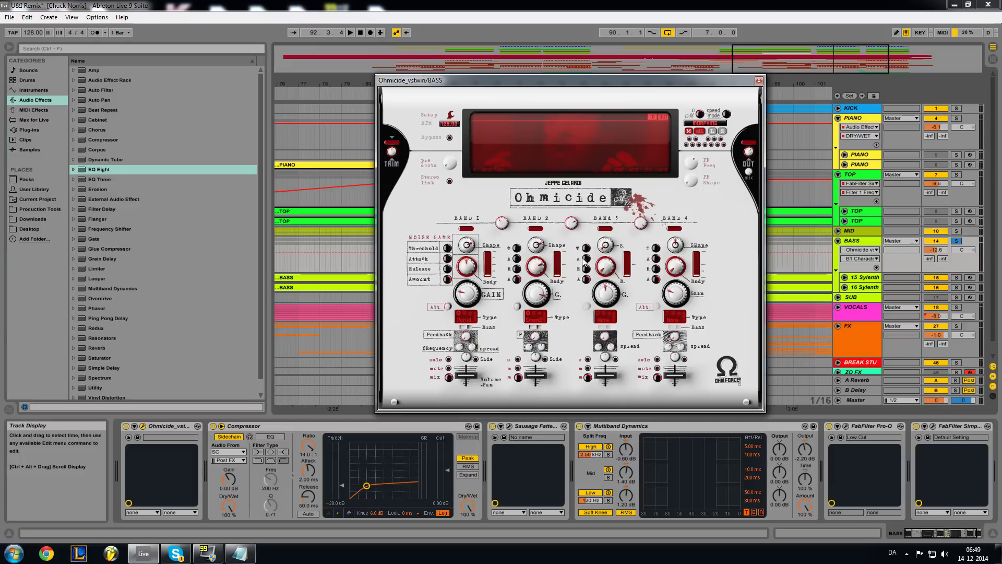
{"action": "left_click_drag", "start_coordinate": [573, 224], "coordinate": [592, 142]}
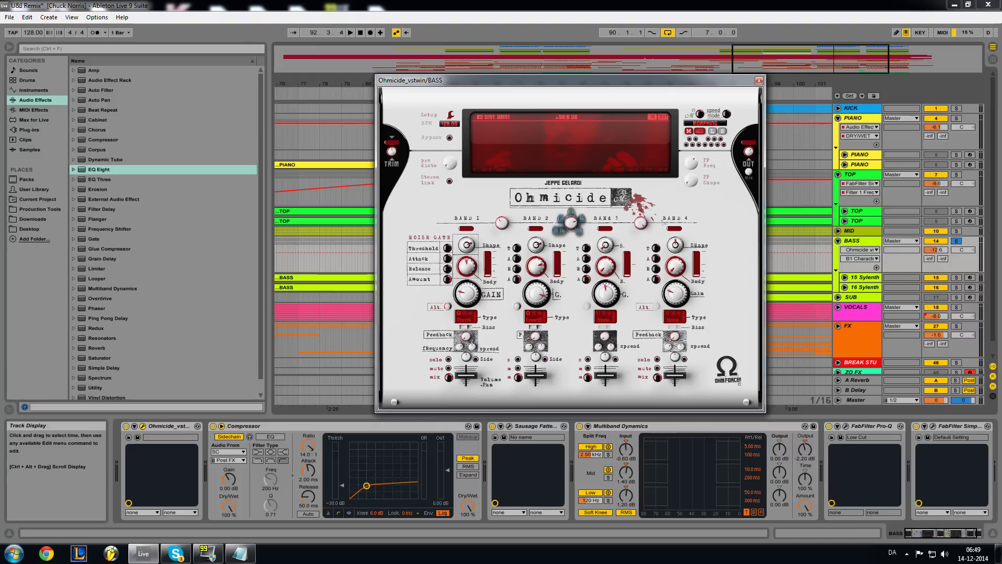
{"action": "mouse_move", "coordinate": [547, 294]}
{"action": "mouse_move", "coordinate": [468, 294]}
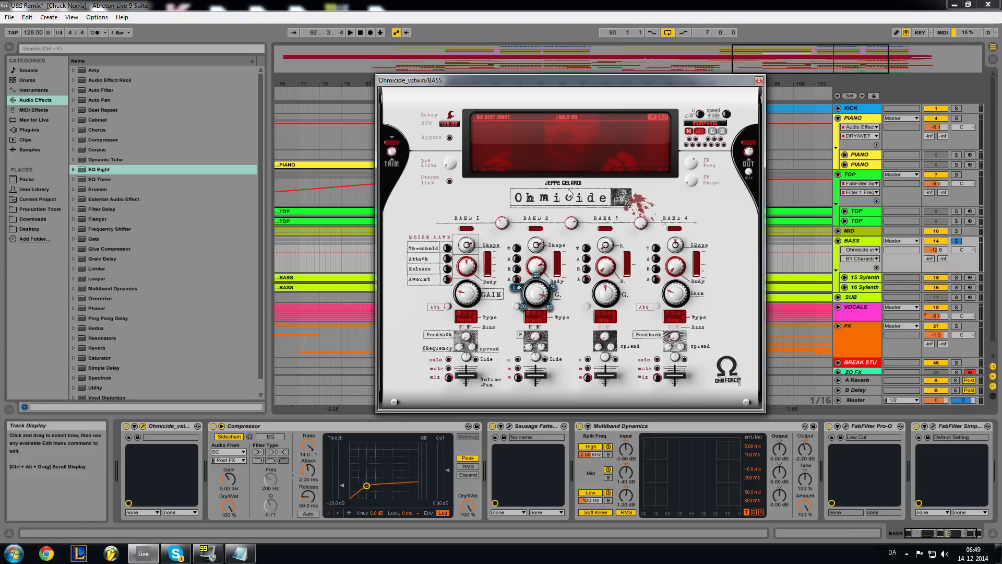
{"action": "left_click", "coordinate": [758, 80]}
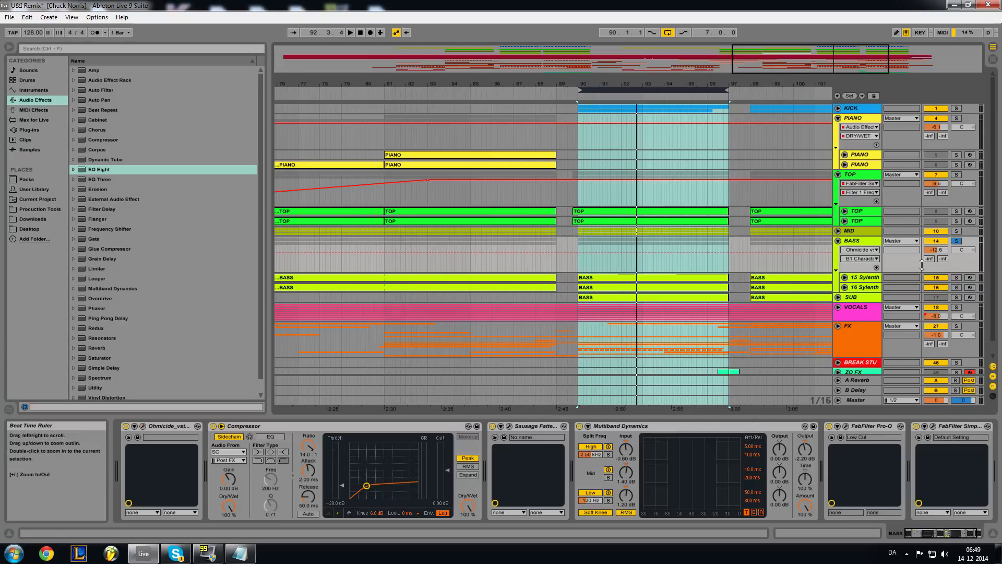
Select the BASS group and play a short part of the loop from bar 90 with its effects on.
{"action": "left_click", "coordinate": [860, 241]}
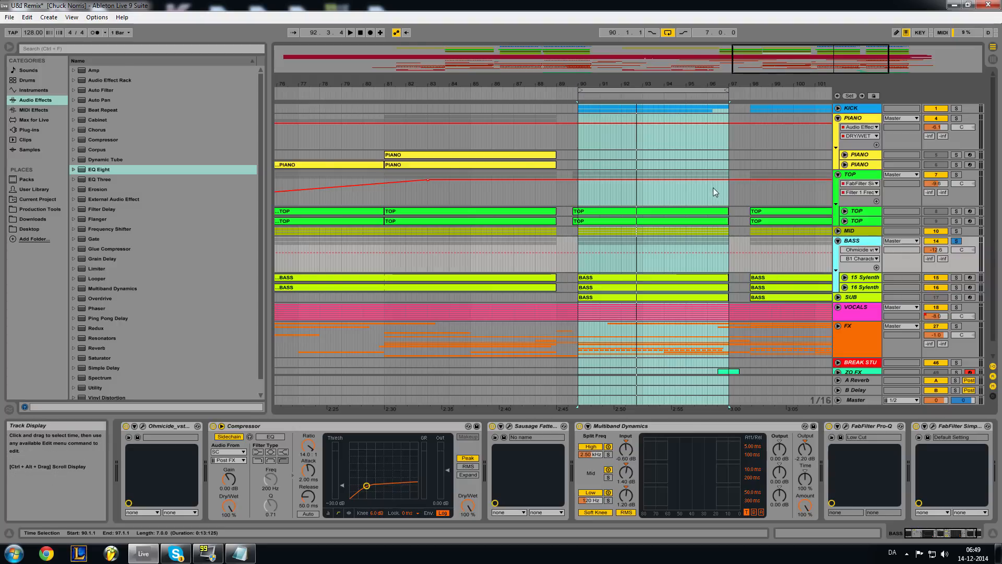
{"action": "key", "text": "space"}
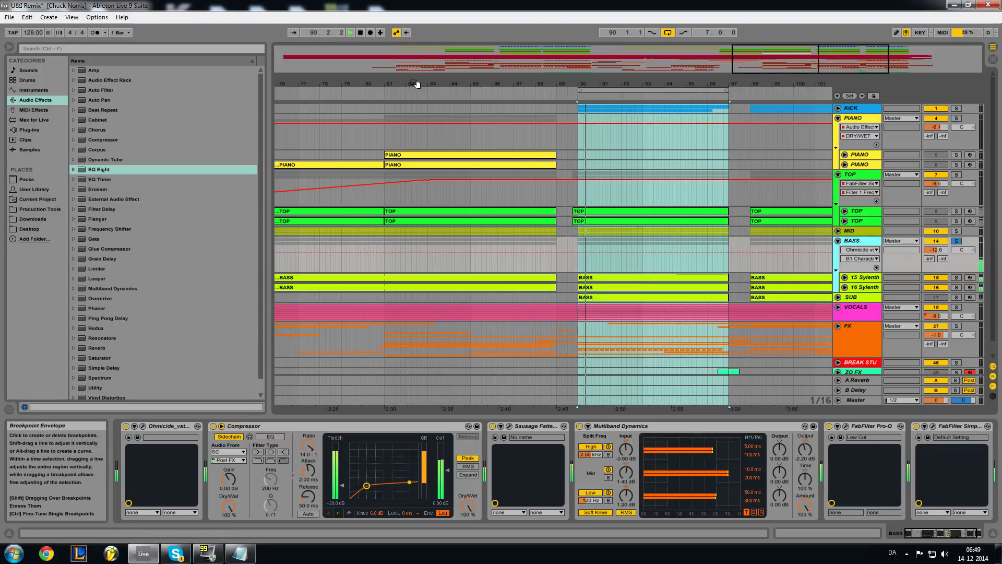
{"action": "left_click", "coordinate": [360, 33]}
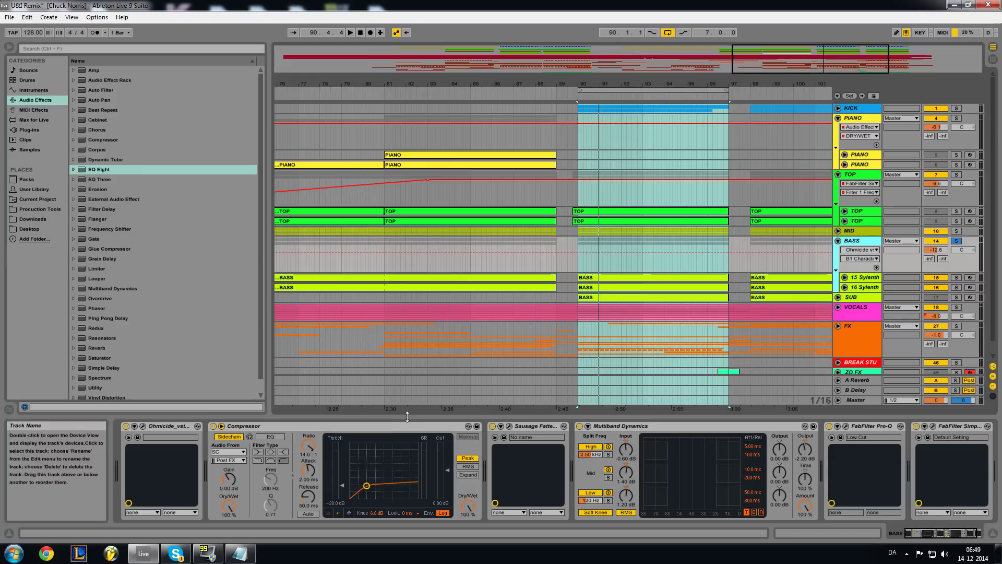
Examine the sidechain Compressor, Sausage Fattener and Multiband Dynamics in the BASS group's effect chain.
{"action": "left_click", "coordinate": [378, 430]}
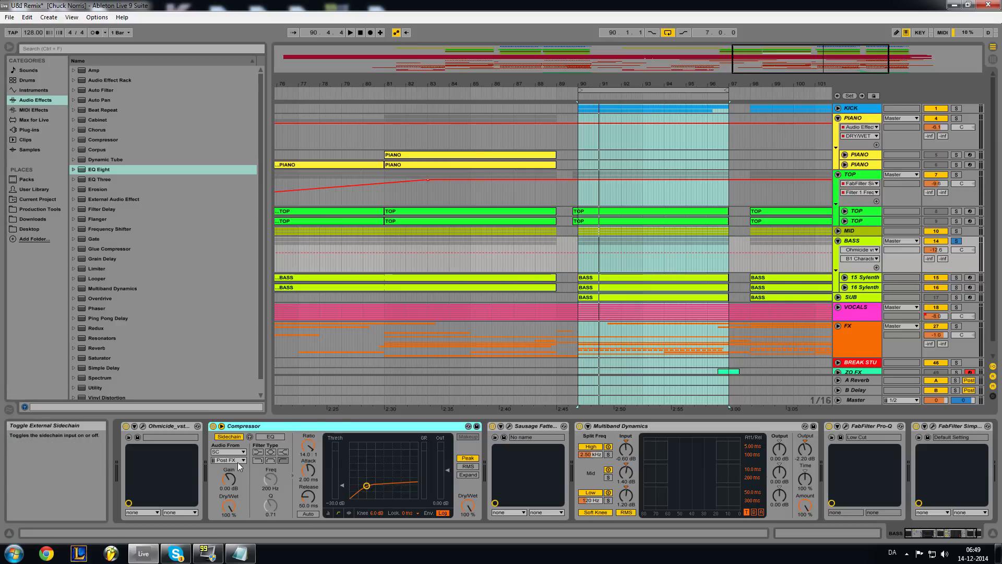
{"action": "left_click", "coordinate": [510, 426]}
{"action": "left_click", "coordinate": [767, 216]}
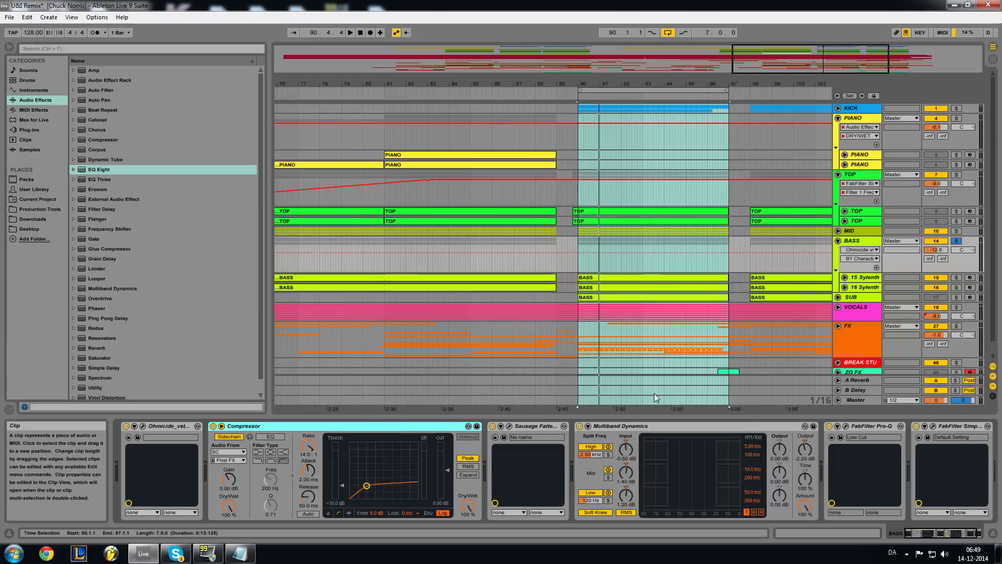
{"action": "left_click", "coordinate": [658, 427]}
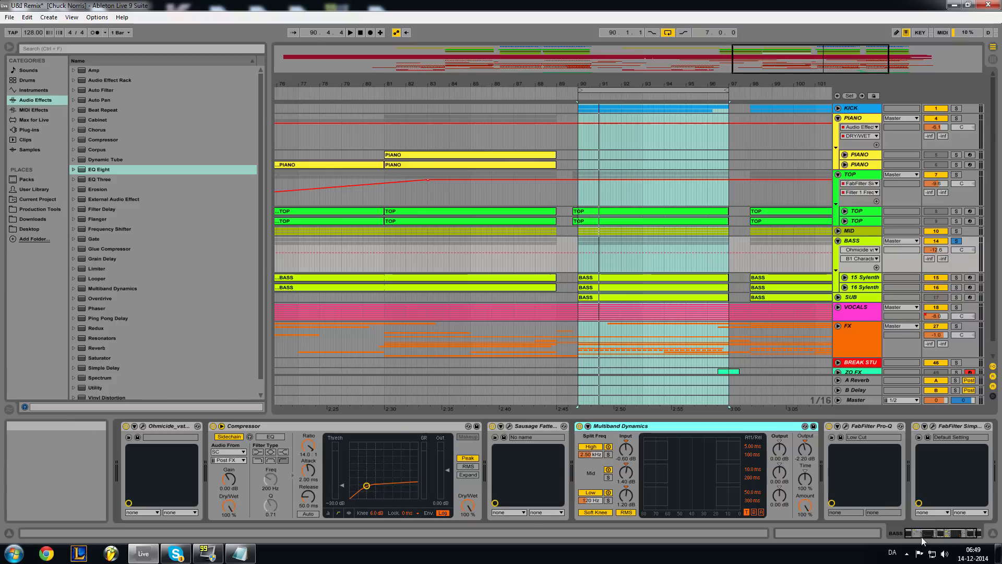
Check the FabFilter Pro-Q curve and the last FabFilter plug-in at the end of the BASS chain, closing each window.
{"action": "left_click_drag", "start_coordinate": [923, 533], "coordinate": [941, 533]}
{"action": "left_click", "coordinate": [791, 426]}
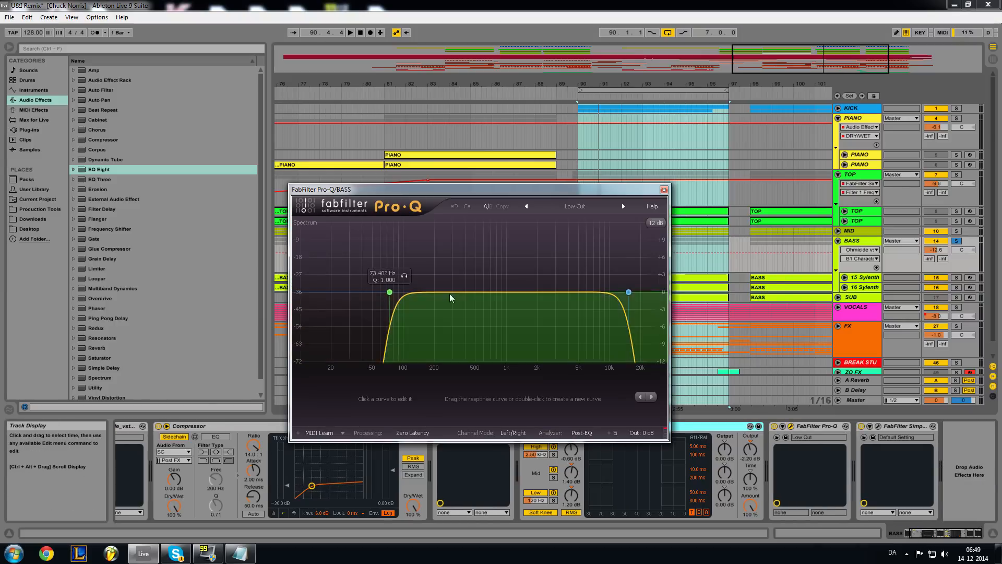
{"action": "left_click", "coordinate": [664, 189]}
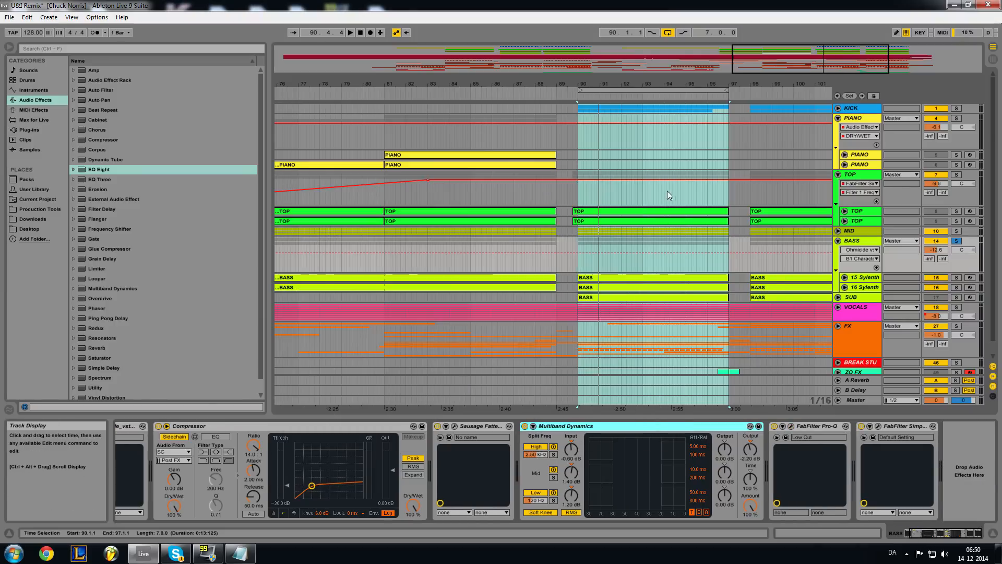
{"action": "left_click", "coordinate": [907, 426]}
{"action": "left_click", "coordinate": [878, 426]}
{"action": "left_click", "coordinate": [421, 275]}
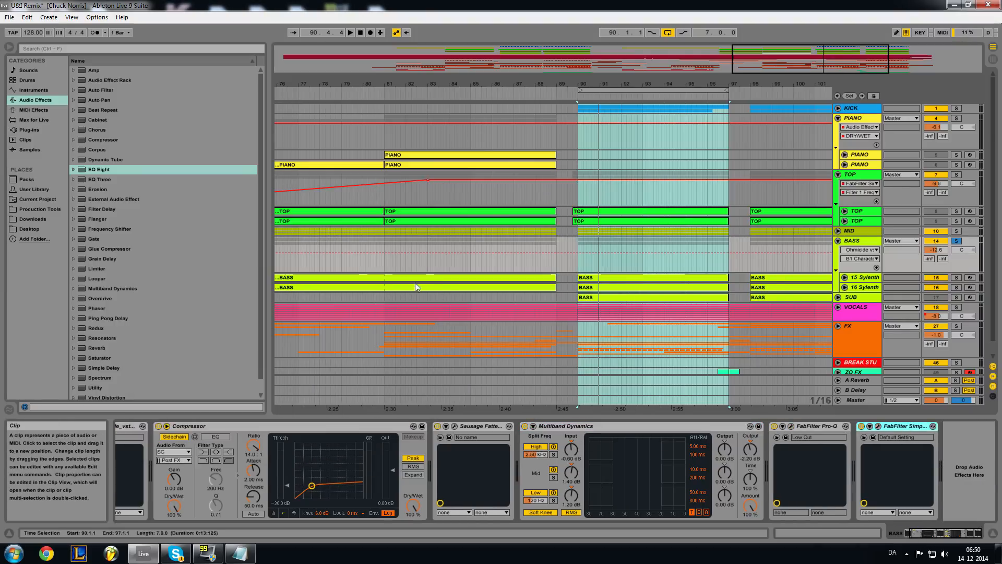
Fold the BASS group, solo the SUB track and audition it from bar 90.
{"action": "left_click", "coordinate": [837, 241]}
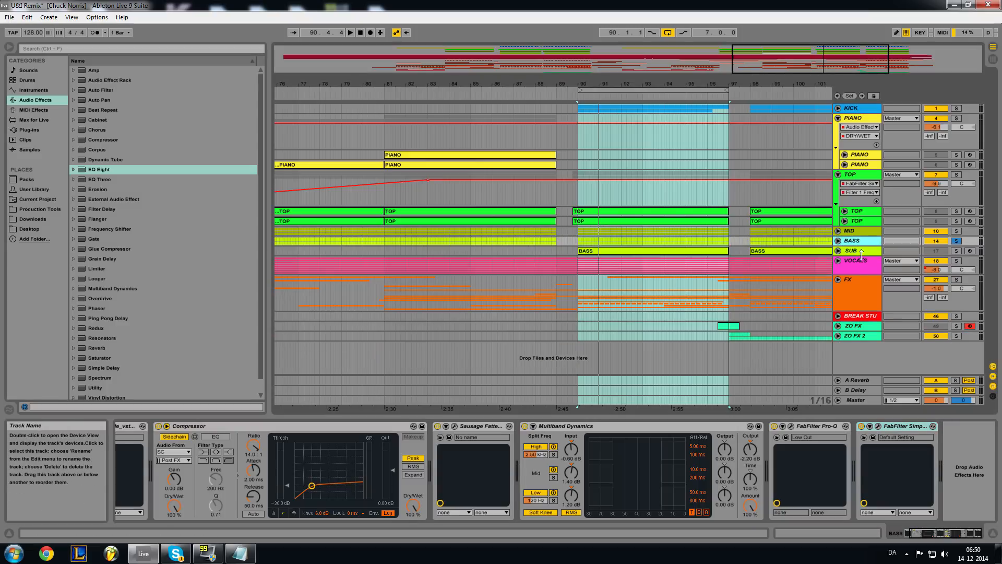
{"action": "left_click", "coordinate": [848, 251]}
{"action": "left_click", "coordinate": [956, 251]}
{"action": "left_click", "coordinate": [594, 90]}
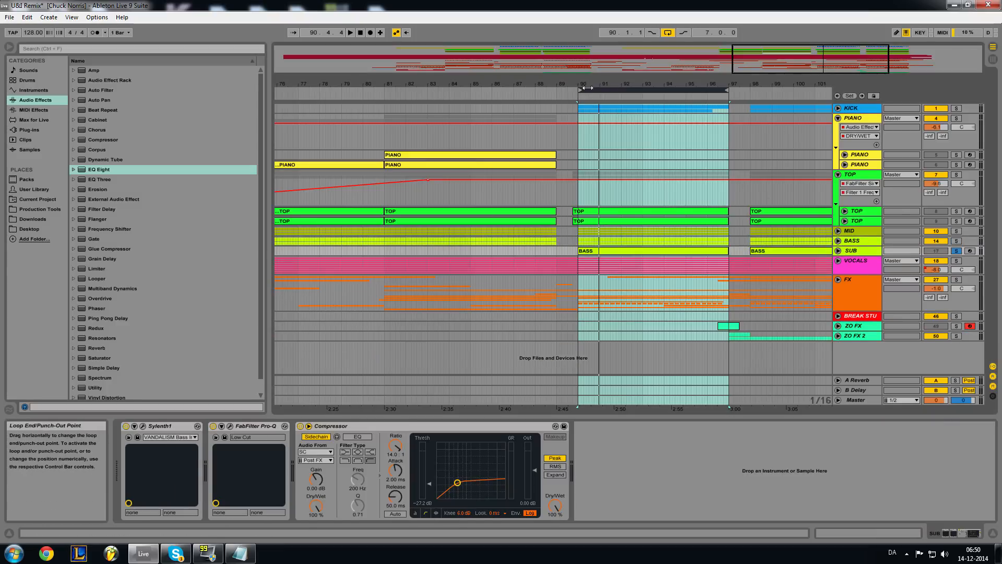
{"action": "left_click", "coordinate": [353, 34]}
{"action": "left_click", "coordinate": [361, 33]}
Open Sylenth1 on the SUB track, examine its oscillator waveforms and close the plug-in window.
{"action": "left_click", "coordinate": [649, 282]}
{"action": "left_click", "coordinate": [143, 426]}
{"action": "left_click", "coordinate": [654, 255]}
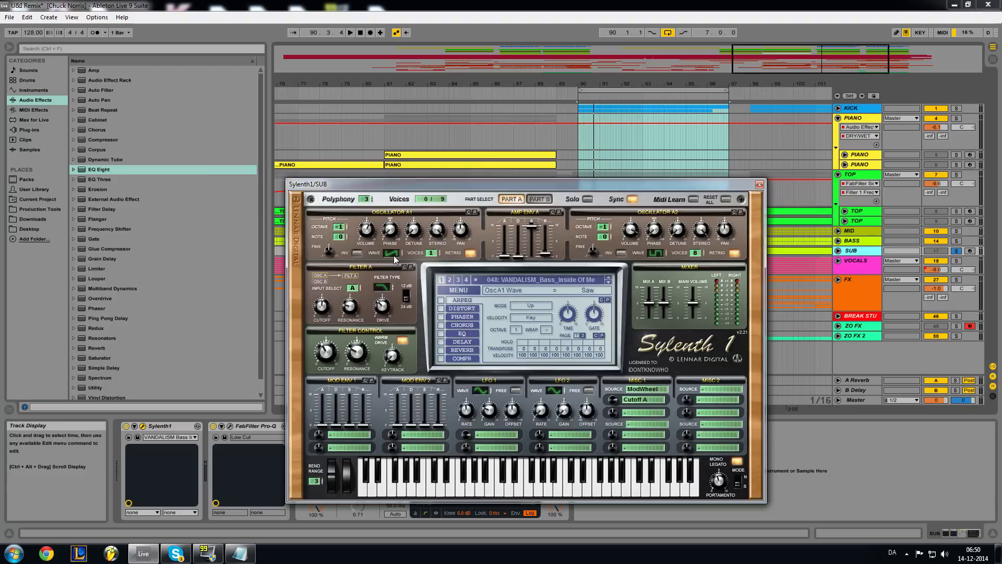
{"action": "left_click", "coordinate": [760, 184]}
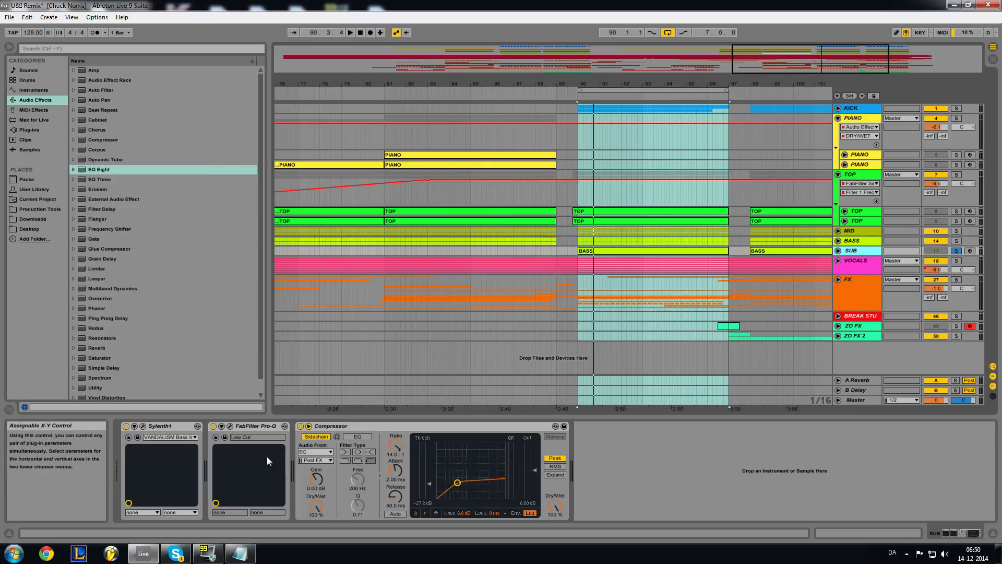
Check the SUB track's Pro-Q curve and raise its sidechain Compressor's ratio to inf : 1.
{"action": "left_click", "coordinate": [230, 426]}
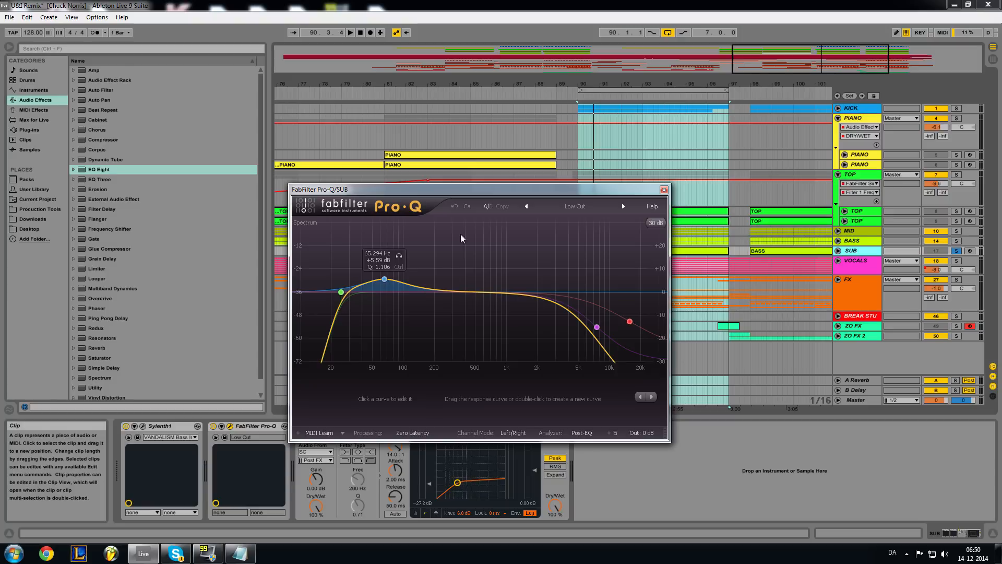
{"action": "left_click", "coordinate": [664, 189]}
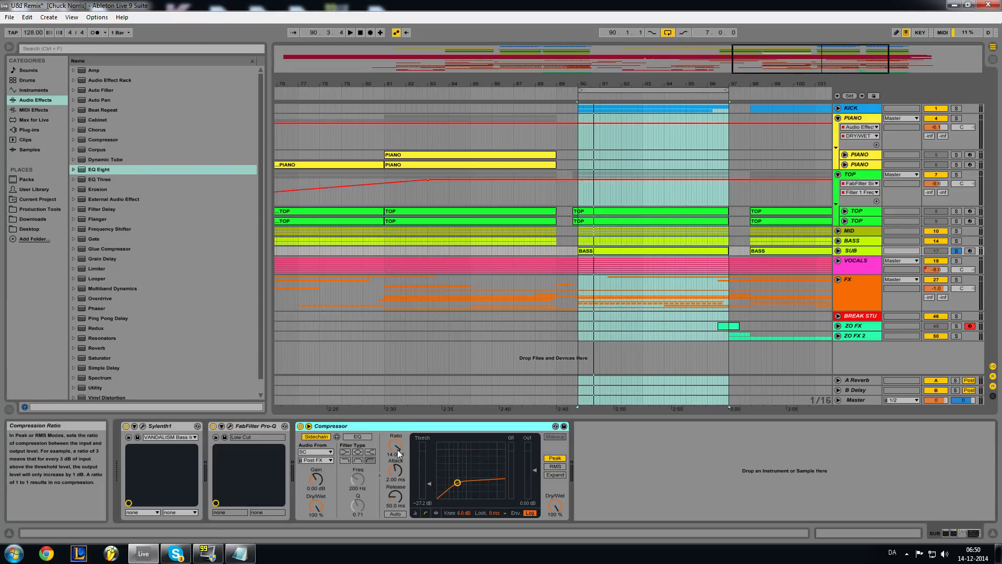
{"action": "left_click_drag", "start_coordinate": [395, 448], "coordinate": [395, 417]}
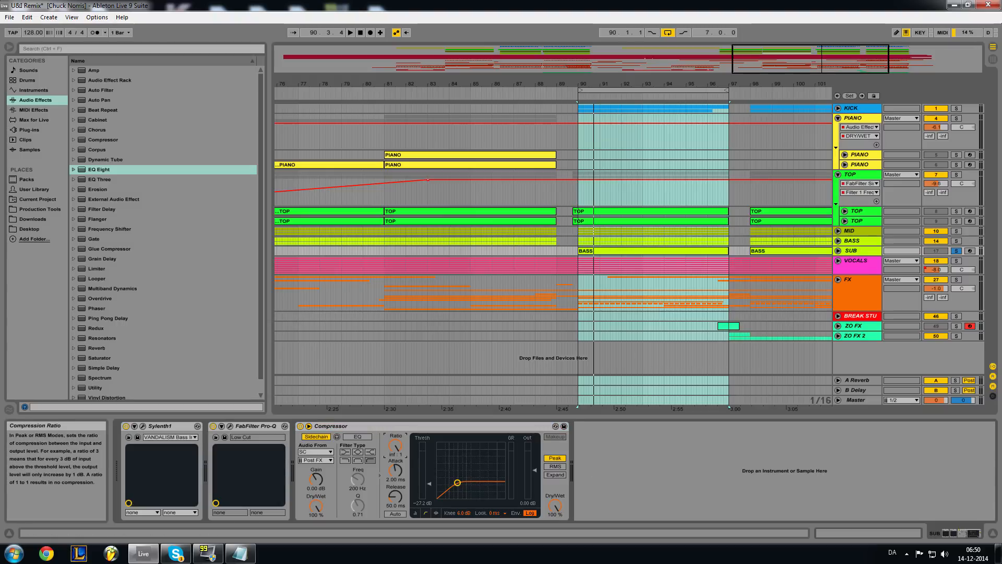
{"action": "left_click_drag", "start_coordinate": [395, 417], "coordinate": [395, 420]}
Unfold the VOCALS group and inspect the EQ curve of its FabFilter Pro-Q.
{"action": "left_click", "coordinate": [840, 260]}
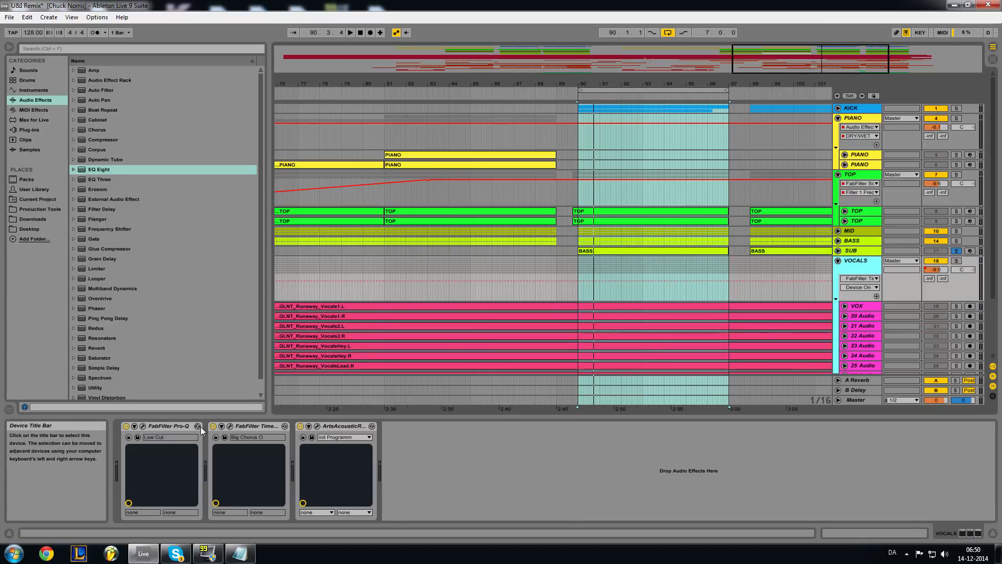
{"action": "left_click", "coordinate": [143, 425]}
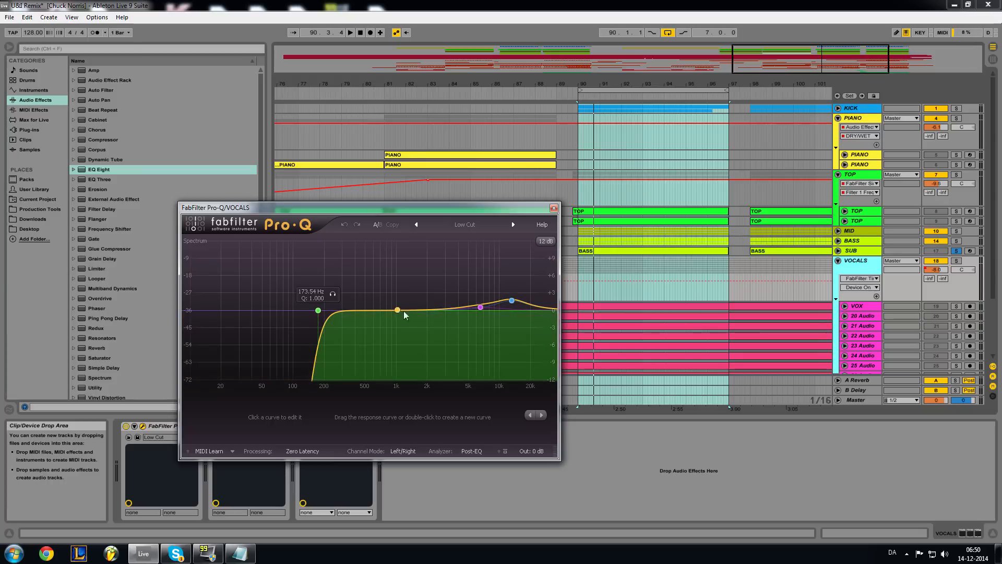
{"action": "left_click", "coordinate": [553, 207]}
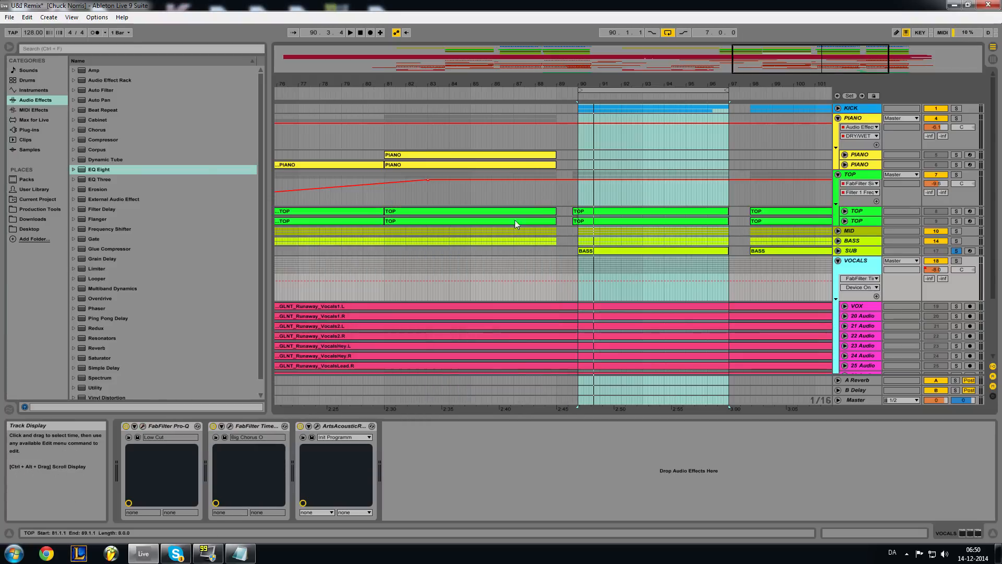
Open FabFilter Timeless 2 on the VOCALS group and look through its preset categories to Big Chorus O under Chorus.
{"action": "left_click", "coordinate": [239, 425]}
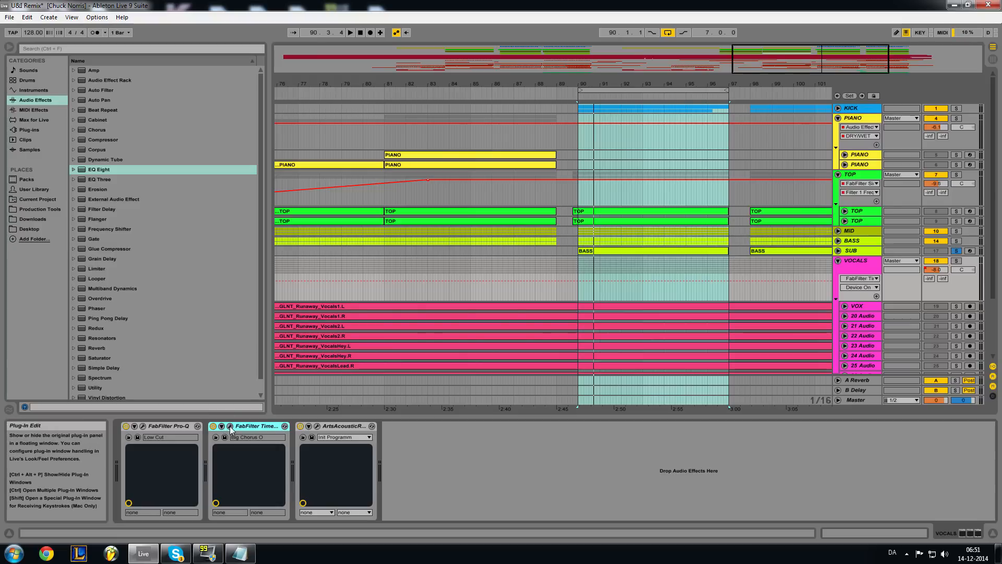
{"action": "left_click", "coordinate": [230, 427]}
{"action": "mouse_move", "coordinate": [613, 136]}
{"action": "left_mouse_down"}
{"action": "mouse_move", "coordinate": [605, 142]}
{"action": "mouse_move", "coordinate": [607, 126]}
{"action": "left_mouse_up"}
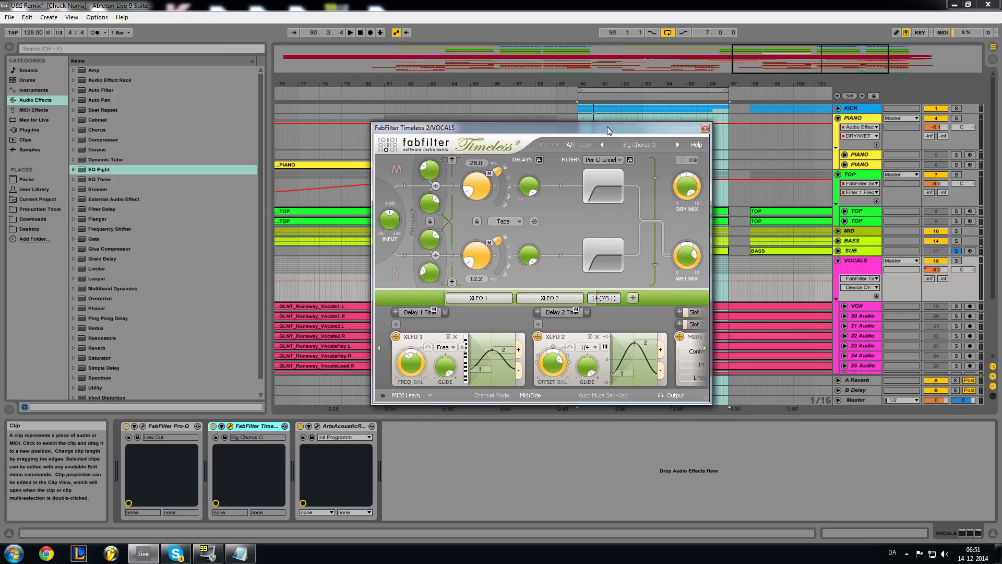
{"action": "left_click", "coordinate": [644, 145]}
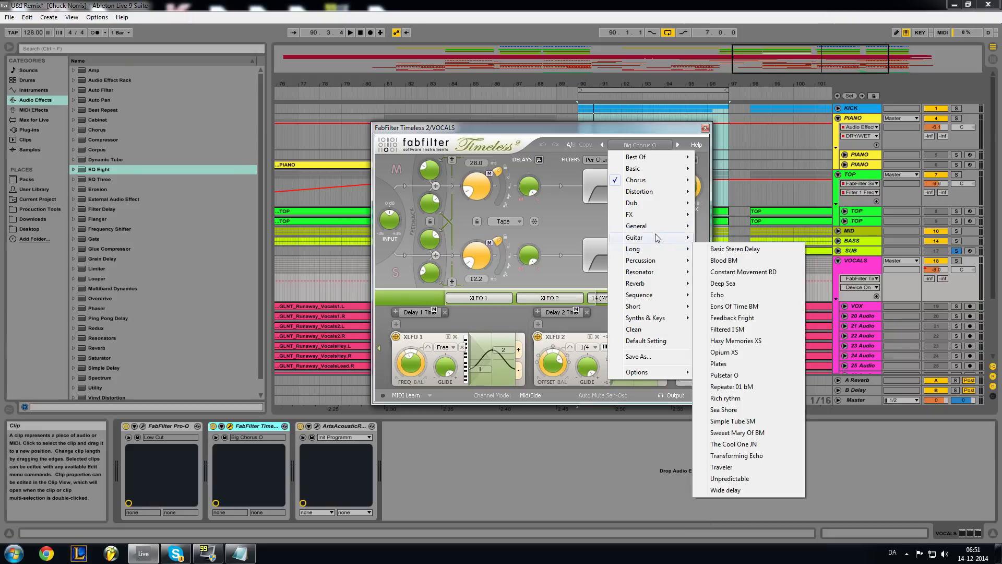
{"action": "mouse_move", "coordinate": [659, 190]}
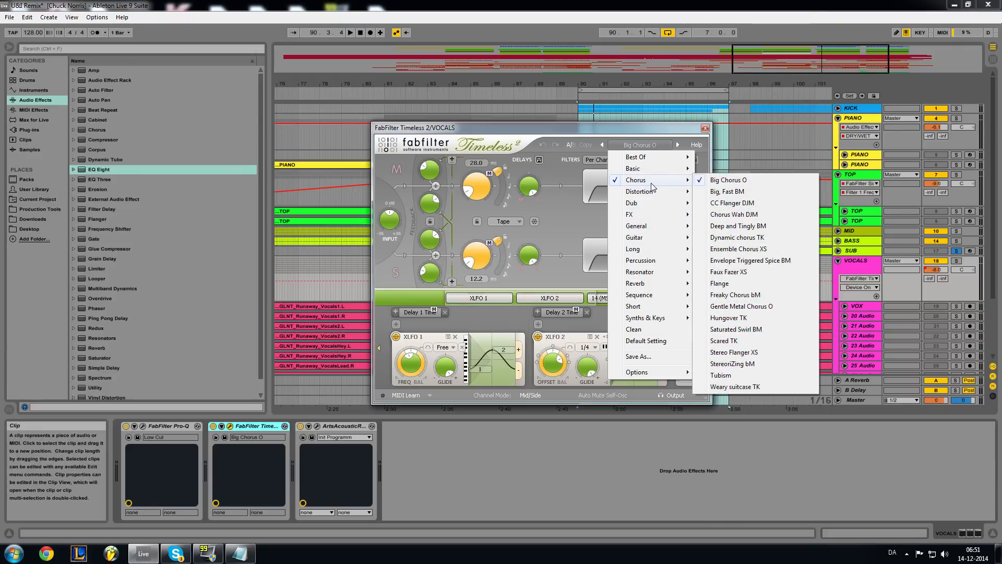
{"action": "left_click", "coordinate": [714, 181]}
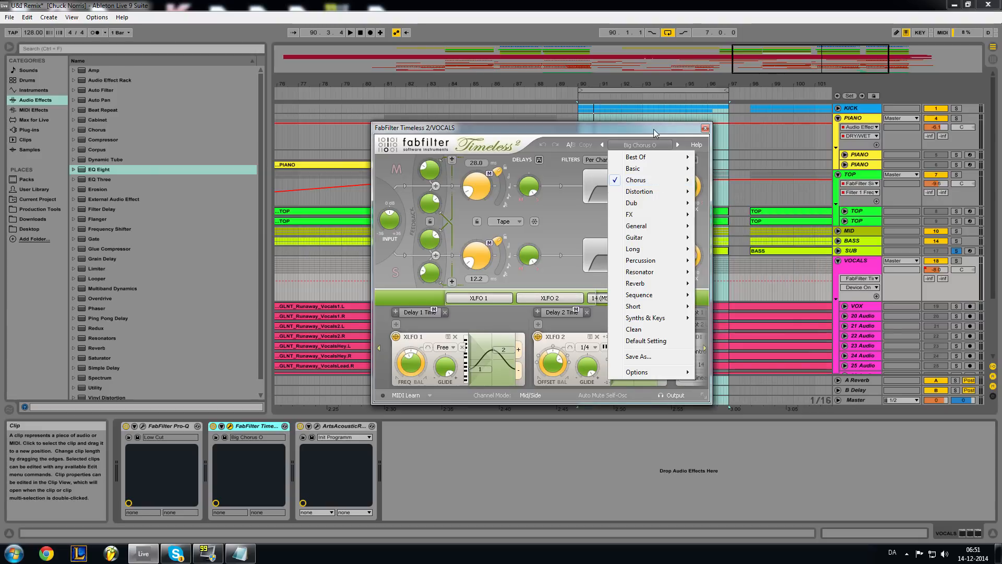
Leave the preset list, check the Timeless 2 wet level and close the plug-in window.
{"action": "left_click", "coordinate": [552, 319]}
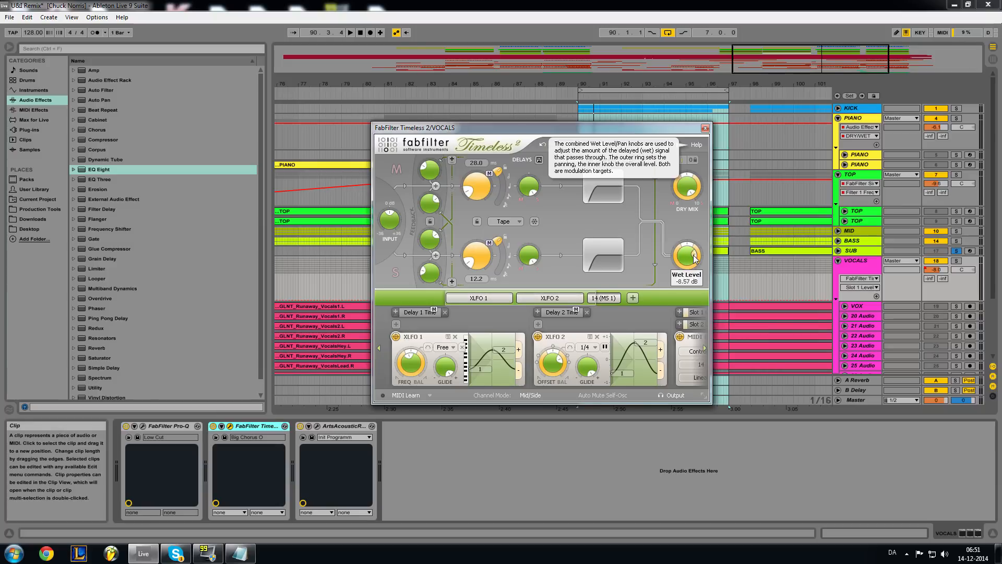
{"action": "scroll", "coordinate": [694, 259], "scroll_direction": "up", "scroll_amount": 2}
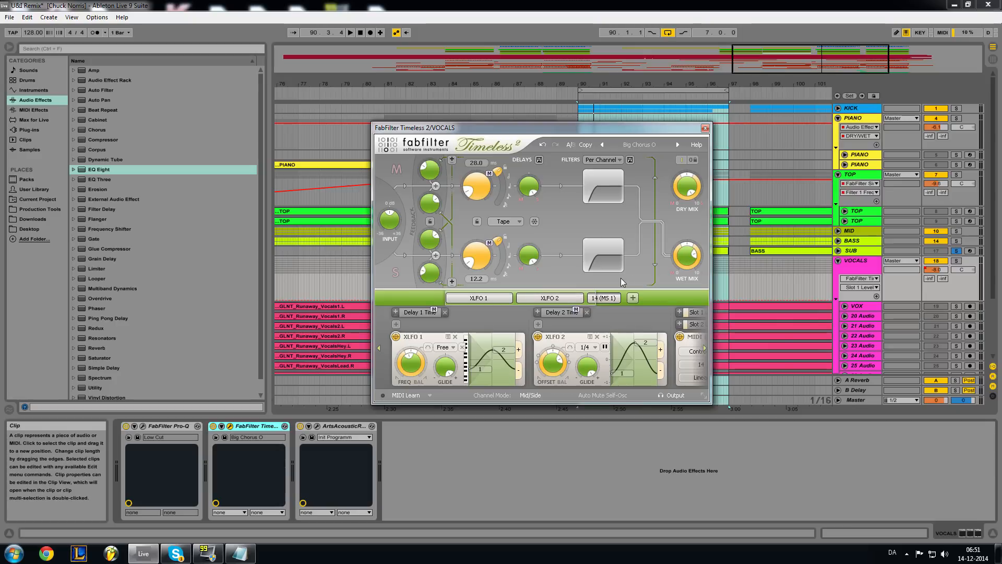
{"action": "left_click", "coordinate": [705, 128]}
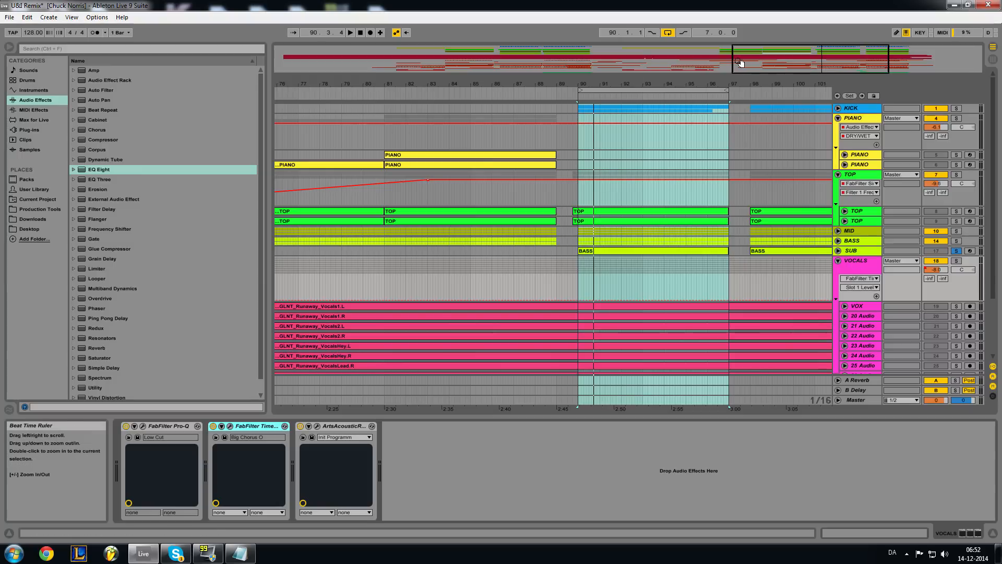
Look over the individual vocal tracks in the VOCALS group across the arrangement, then fold the group.
{"action": "mouse_move", "coordinate": [756, 61]}
{"action": "left_mouse_down"}
{"action": "mouse_move", "coordinate": [757, 99]}
{"action": "mouse_move", "coordinate": [757, 61]}
{"action": "left_mouse_up"}
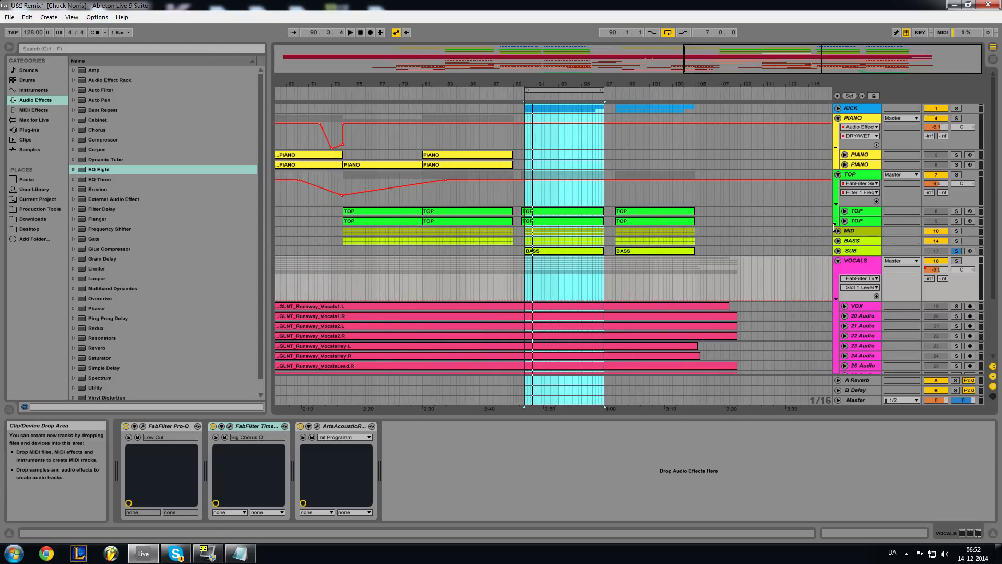
{"action": "left_click", "coordinate": [855, 267]}
{"action": "scroll", "coordinate": [873, 303], "scroll_direction": "down", "scroll_amount": 2}
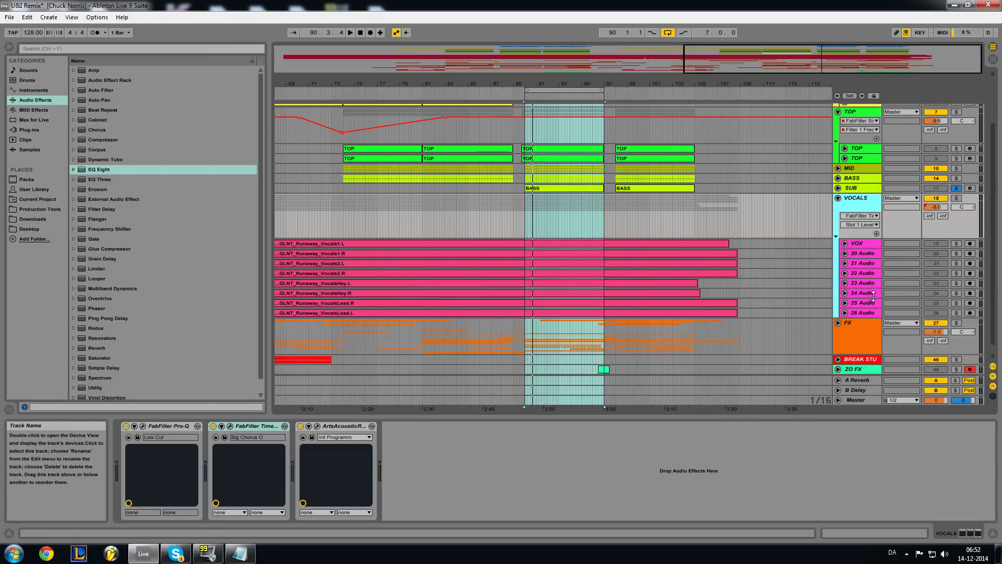
{"action": "left_click", "coordinate": [837, 198]}
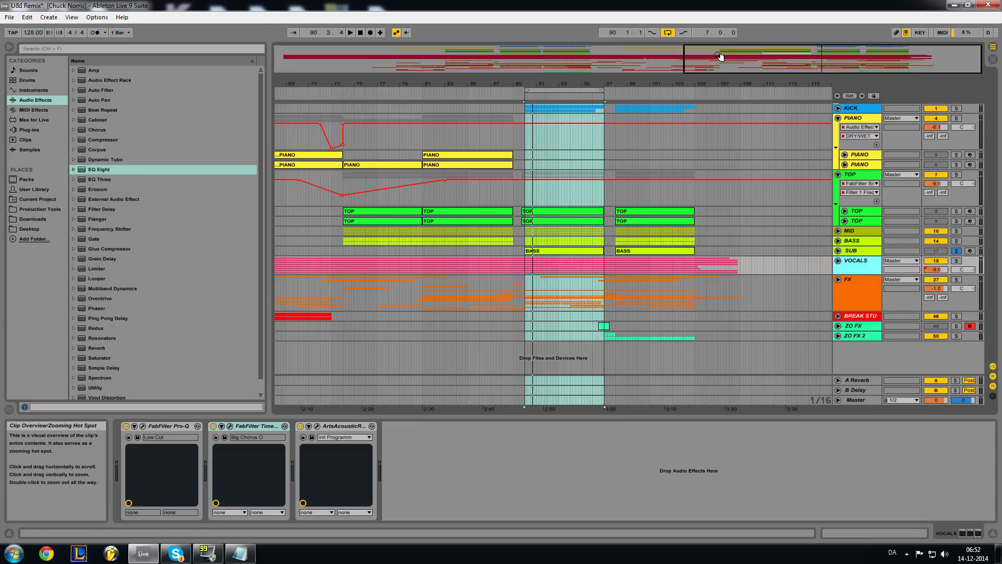
{"action": "left_click_drag", "start_coordinate": [721, 56], "coordinate": [602, 224]}
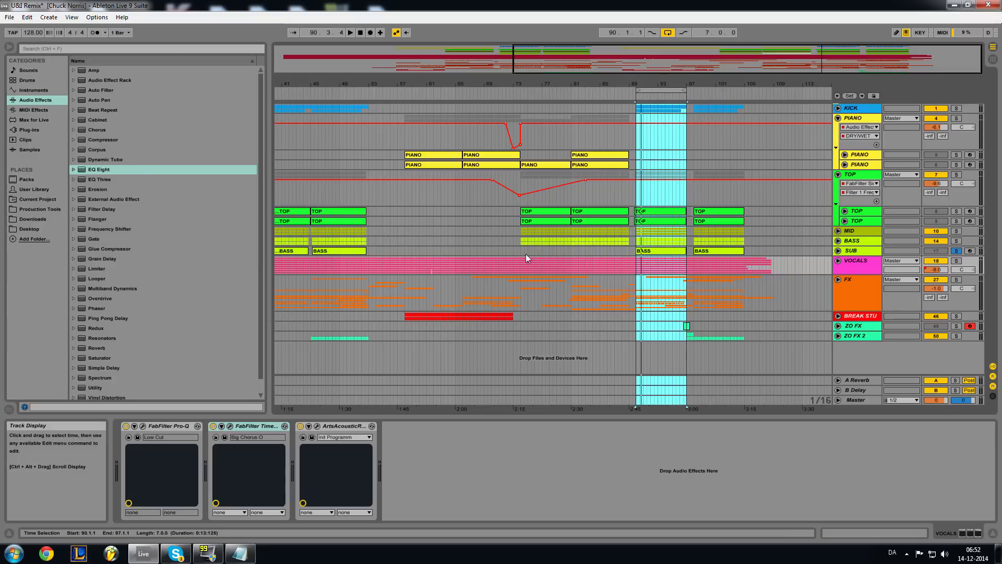
{"action": "left_click_drag", "start_coordinate": [743, 59], "coordinate": [808, 258]}
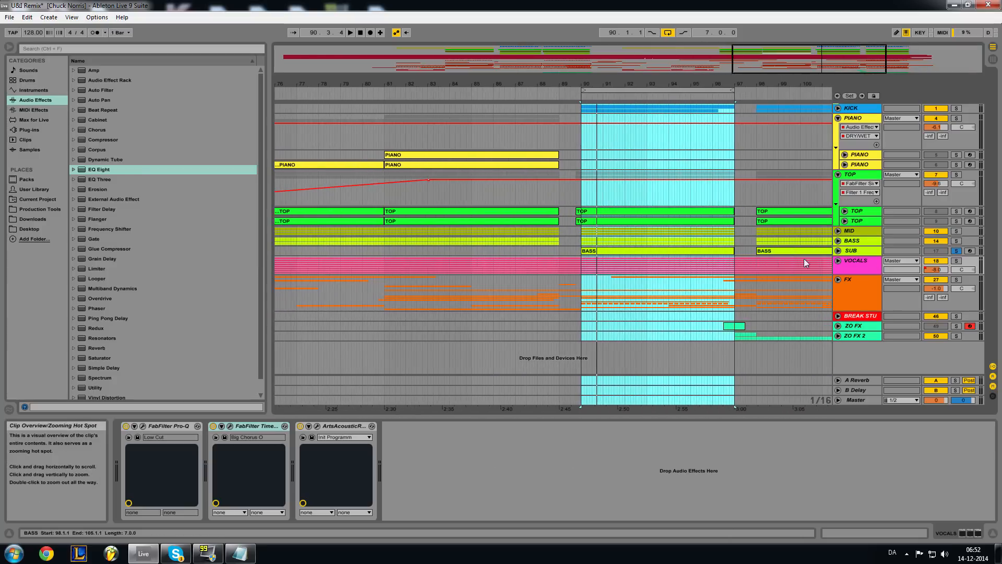
Open ArtsAcoustic Reverb on the VOCALS group, view its settings and close the plug-in window.
{"action": "left_click", "coordinate": [262, 425]}
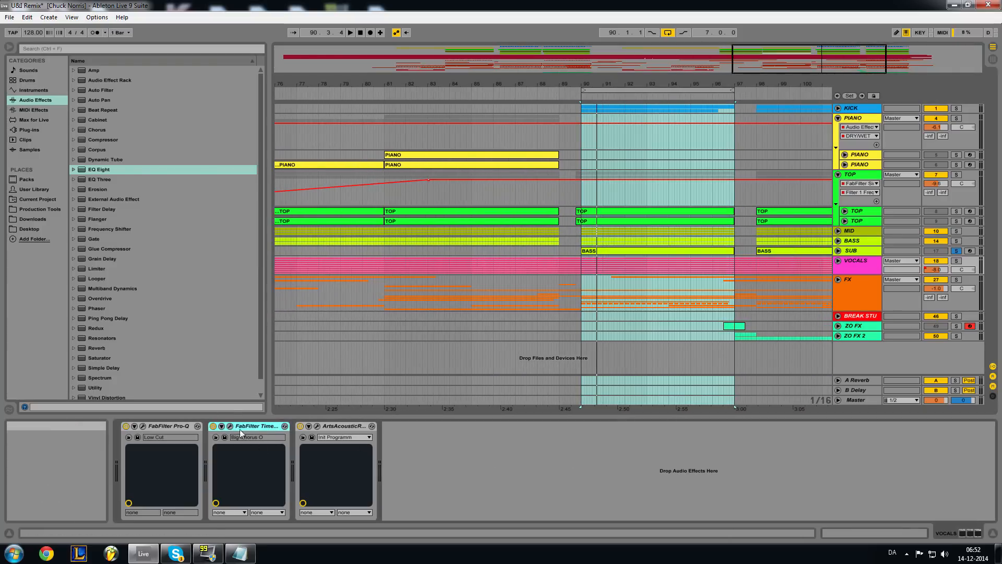
{"action": "left_click", "coordinate": [349, 426]}
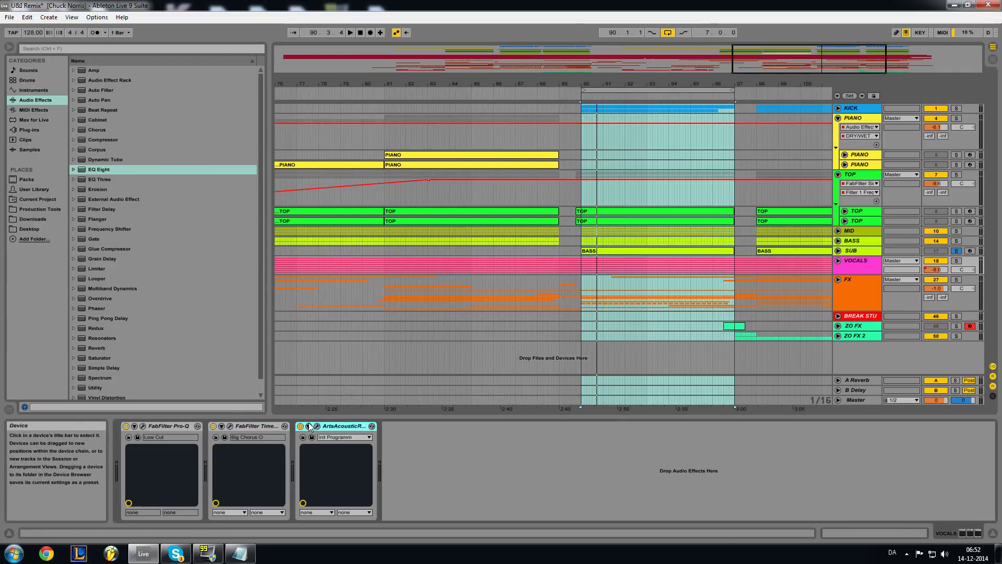
{"action": "left_click", "coordinate": [317, 427]}
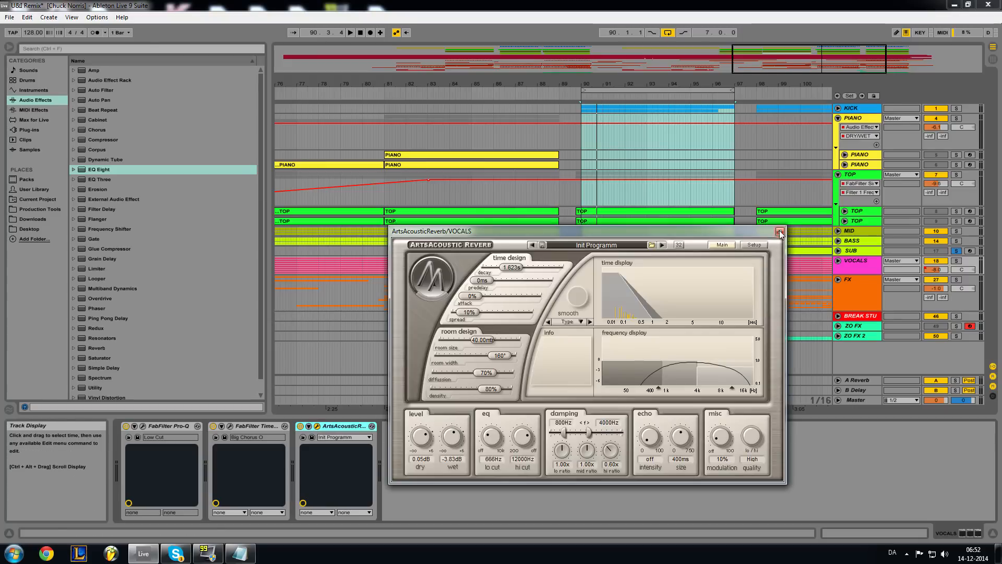
{"action": "left_click", "coordinate": [783, 226]}
Unfold the FX group and its first REV track to show the tracks around the bar 90 section.
{"action": "left_click", "coordinate": [859, 287]}
{"action": "left_click", "coordinate": [838, 279]}
{"action": "scroll", "coordinate": [862, 277], "scroll_direction": "down", "scroll_amount": 4}
{"action": "left_click", "coordinate": [844, 238]}
{"action": "scroll", "coordinate": [842, 246], "scroll_direction": "down", "scroll_amount": 2}
{"action": "left_click_drag", "start_coordinate": [773, 85], "coordinate": [775, 80]}
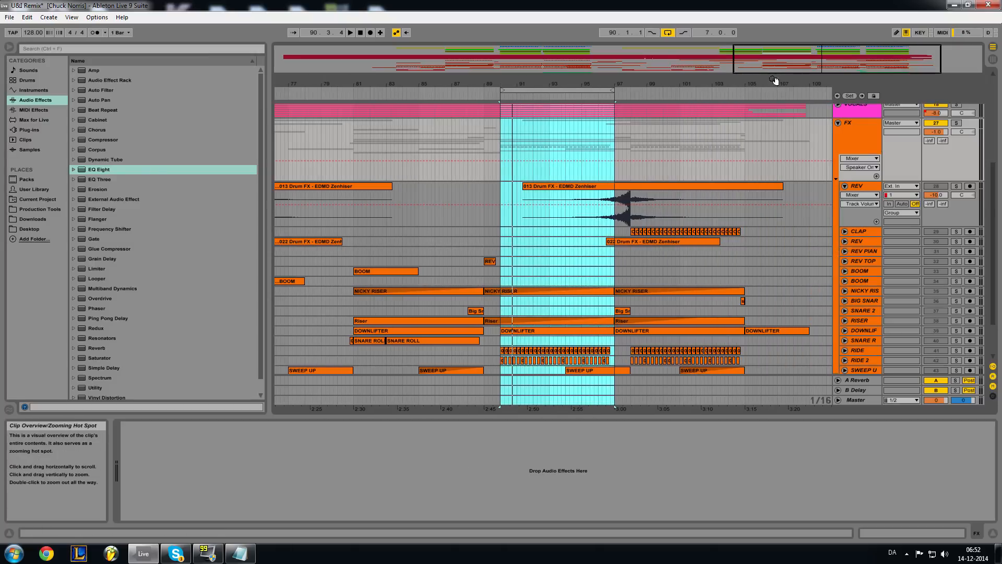
Briefly unfold the CLAP track in the FX group to view its clips and fold it again.
{"action": "left_click", "coordinate": [844, 232]}
{"action": "left_click", "coordinate": [844, 231]}
{"action": "left_click", "coordinate": [845, 232]}
{"action": "left_click", "coordinate": [844, 232]}
Unfold the NICKY RISER track in the FX group and solo it.
{"action": "scroll", "coordinate": [842, 251], "scroll_direction": "down", "scroll_amount": 1}
{"action": "left_click", "coordinate": [845, 260]}
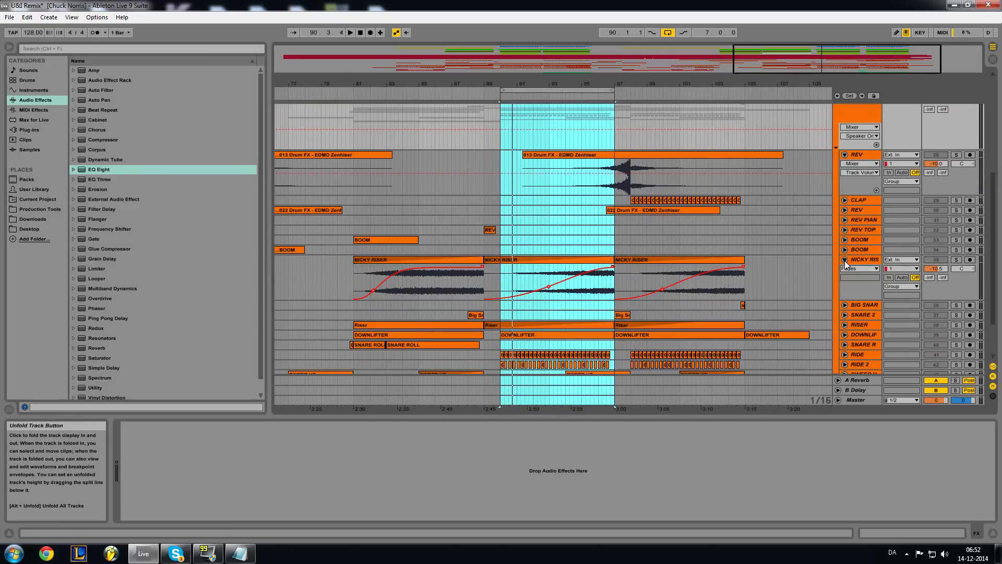
{"action": "scroll", "coordinate": [978, 209], "scroll_direction": "down", "scroll_amount": 2}
{"action": "left_click", "coordinate": [957, 207]}
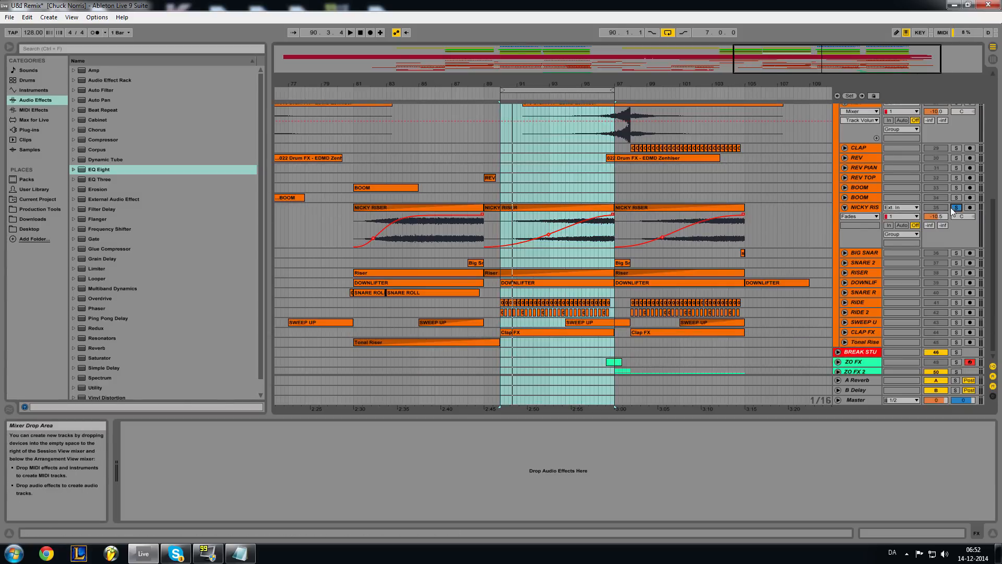
Play and stop the soloed NICKY RISER track, and select it to view its Reverb settings.
{"action": "left_click", "coordinate": [352, 33]}
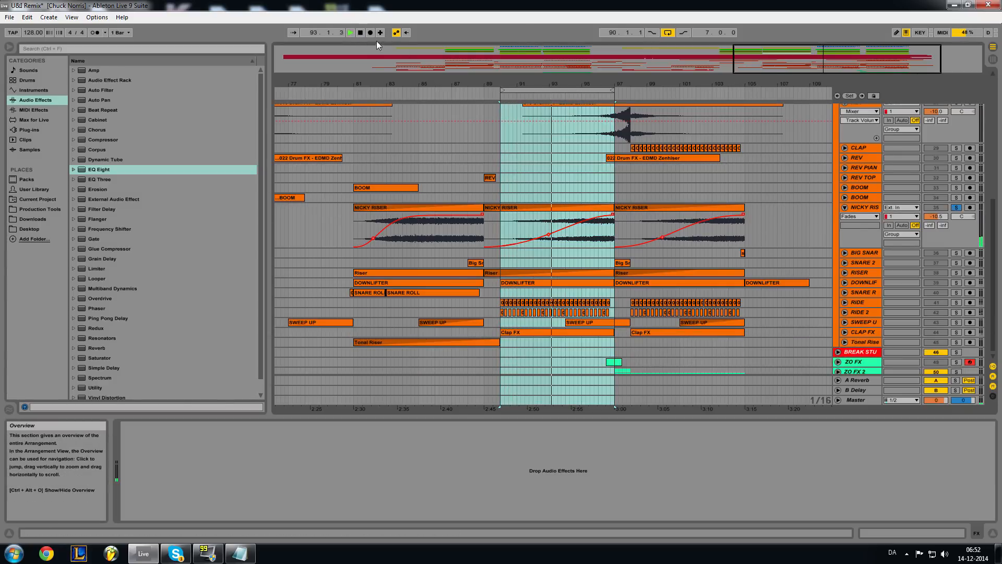
{"action": "left_click", "coordinate": [361, 32]}
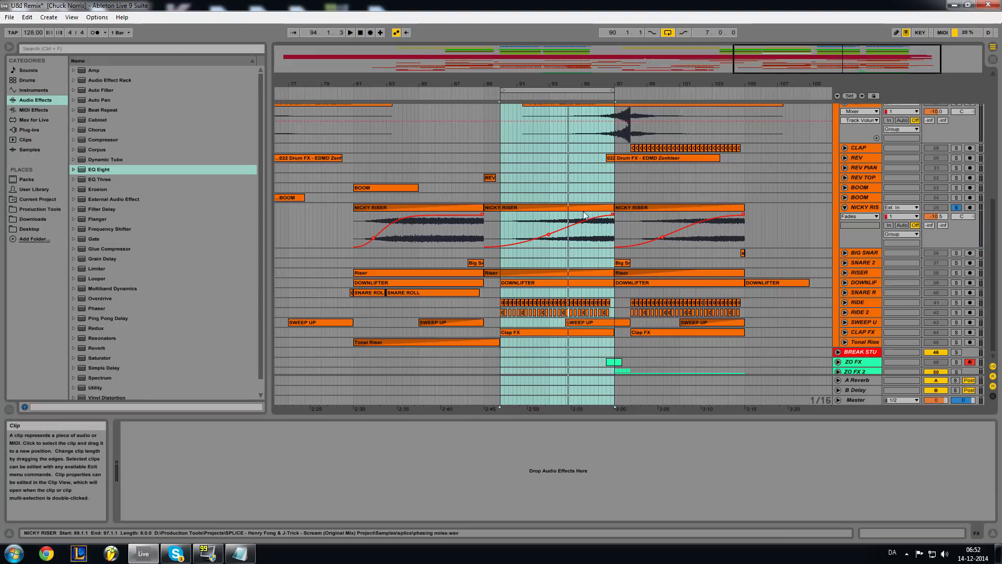
{"action": "left_click", "coordinate": [865, 208]}
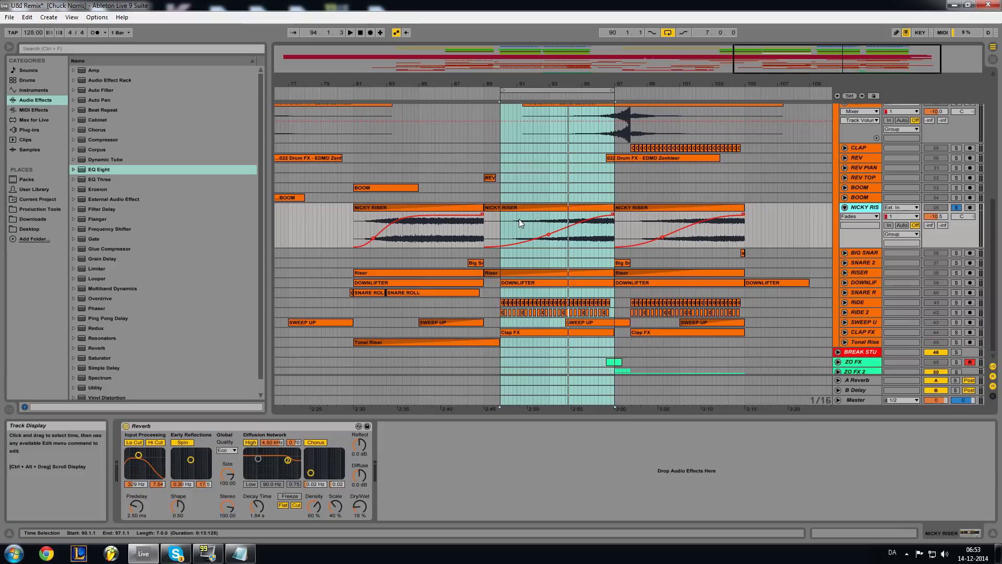
Fold the NICKY RISER track and briefly unfold the RISER track to view its clips.
{"action": "left_click", "coordinate": [845, 208]}
{"action": "left_click", "coordinate": [847, 208]}
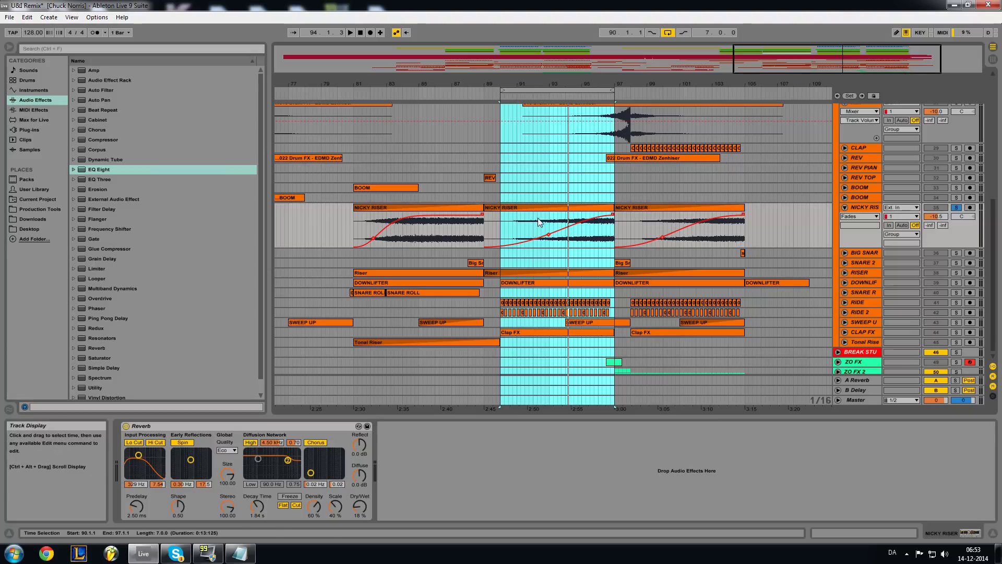
{"action": "left_click", "coordinate": [845, 208]}
{"action": "left_click", "coordinate": [856, 215]}
{"action": "left_click", "coordinate": [859, 238]}
{"action": "left_click", "coordinate": [845, 238]}
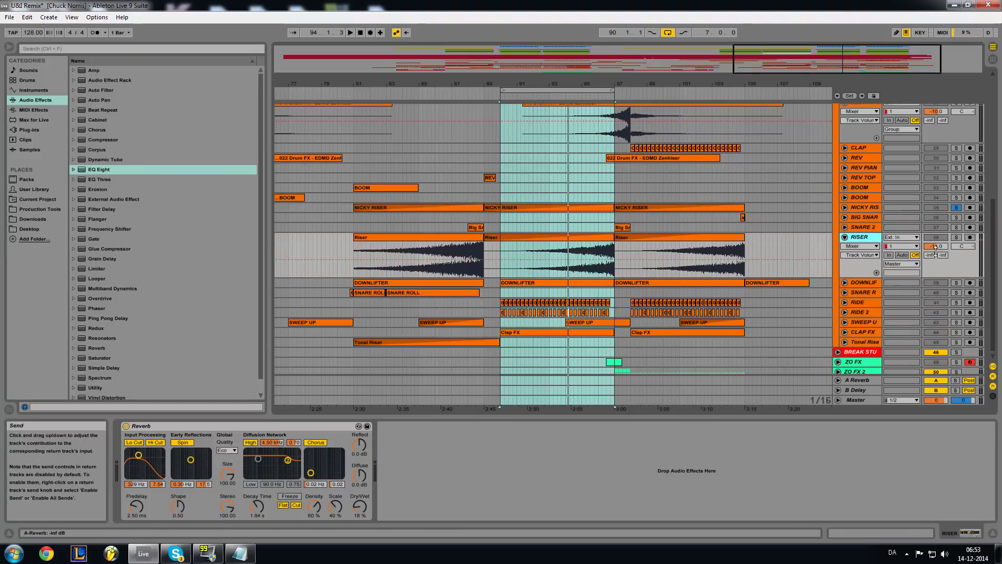
{"action": "left_click", "coordinate": [845, 238]}
Briefly unfold the DOWNLIFTER track and the RIDE track in the FX group, folding each again.
{"action": "left_click", "coordinate": [847, 247]}
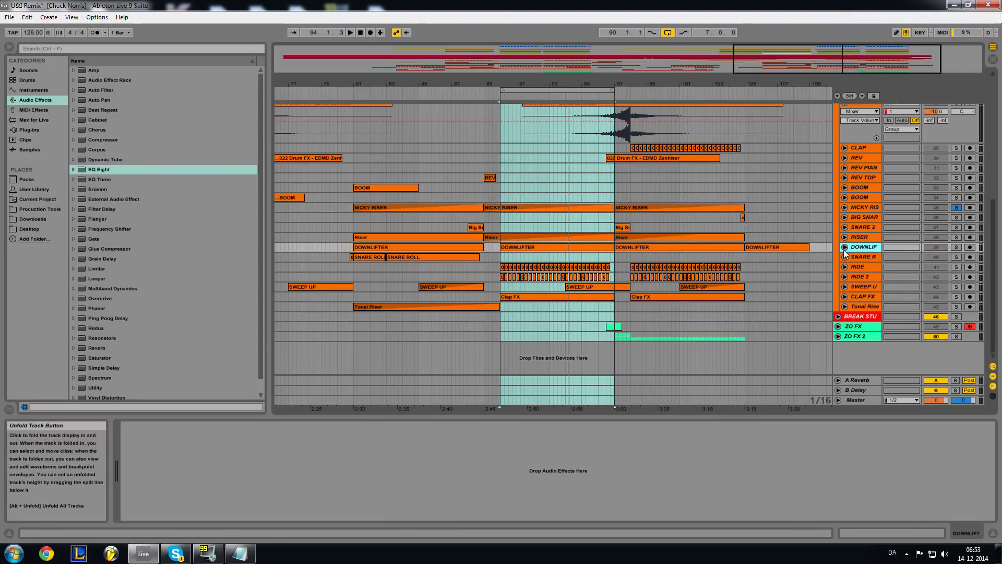
{"action": "left_click", "coordinate": [845, 247]}
{"action": "left_click", "coordinate": [845, 247]}
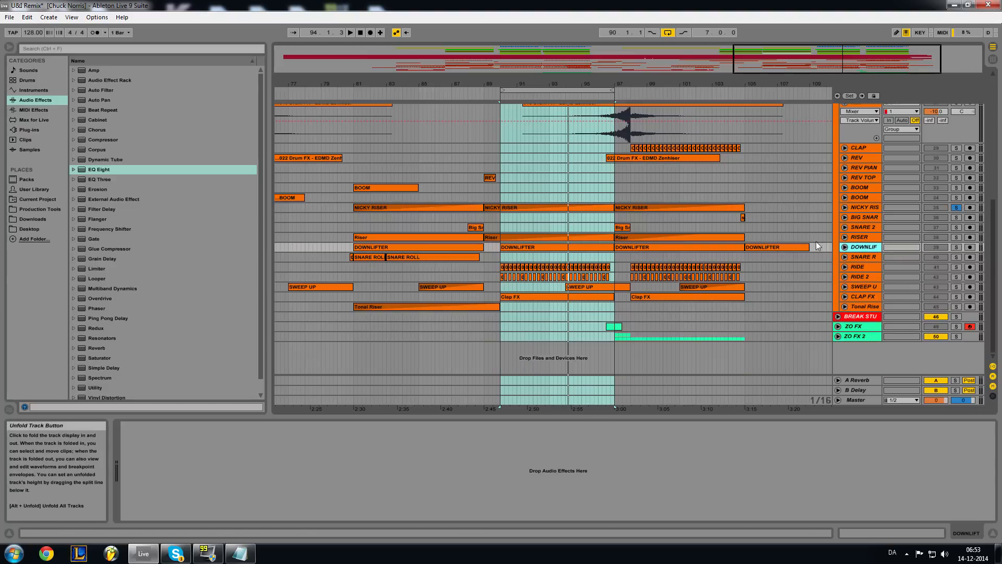
{"action": "left_click", "coordinate": [845, 266]}
{"action": "left_click", "coordinate": [845, 267]}
View the clips of the SWEEP UP and RIDE 2 tracks and fold both tracks again.
{"action": "left_click", "coordinate": [845, 286]}
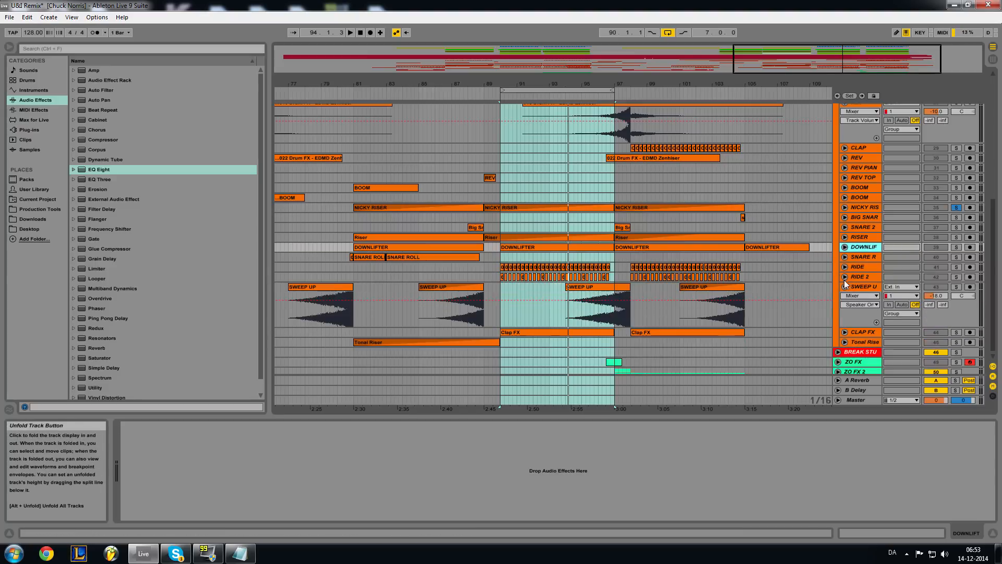
{"action": "left_click", "coordinate": [845, 277]}
{"action": "left_click", "coordinate": [845, 278]}
{"action": "left_click", "coordinate": [846, 287]}
Unfold the CLAP FX track in the FX group and solo it.
{"action": "left_click", "coordinate": [840, 301]}
{"action": "left_click", "coordinate": [845, 296]}
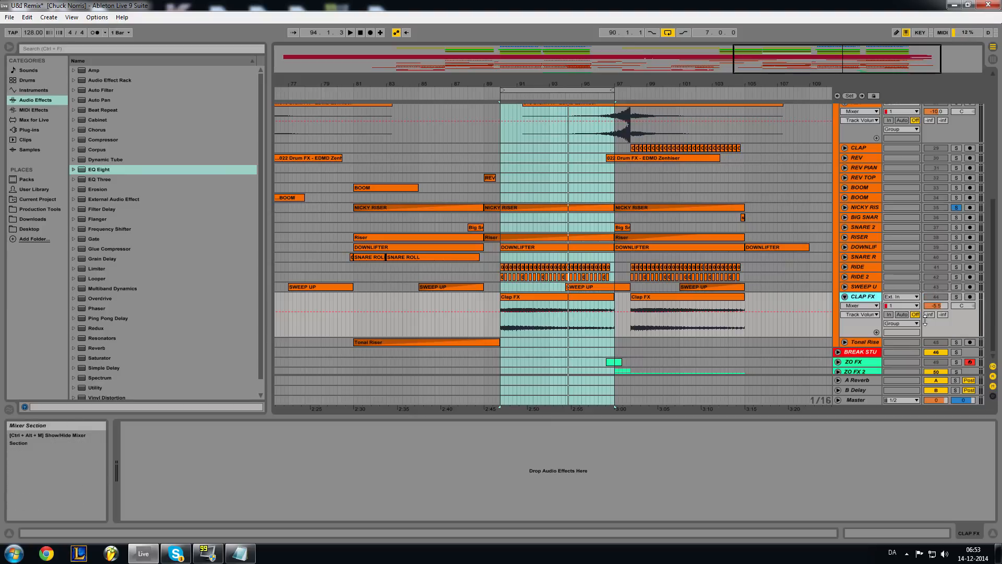
{"action": "left_click", "coordinate": [868, 304]}
{"action": "left_click", "coordinate": [864, 298]}
Play the soloed CLAP FX track over the loop starting at bar 90, stop playback and select the loop range.
{"action": "left_click", "coordinate": [532, 95]}
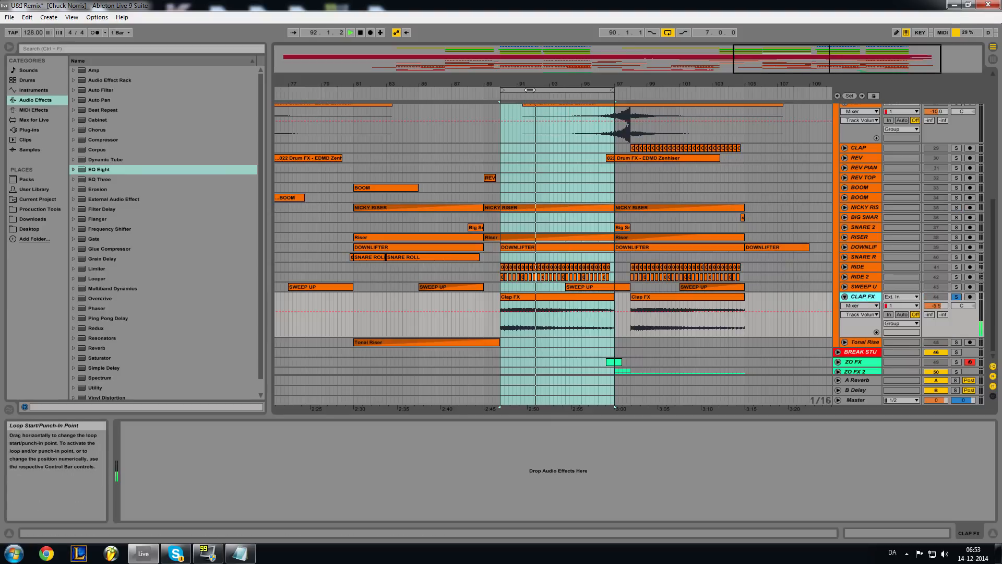
{"action": "left_click", "coordinate": [533, 90]}
{"action": "double_click", "coordinate": [359, 33]}
{"action": "left_click", "coordinate": [543, 90]}
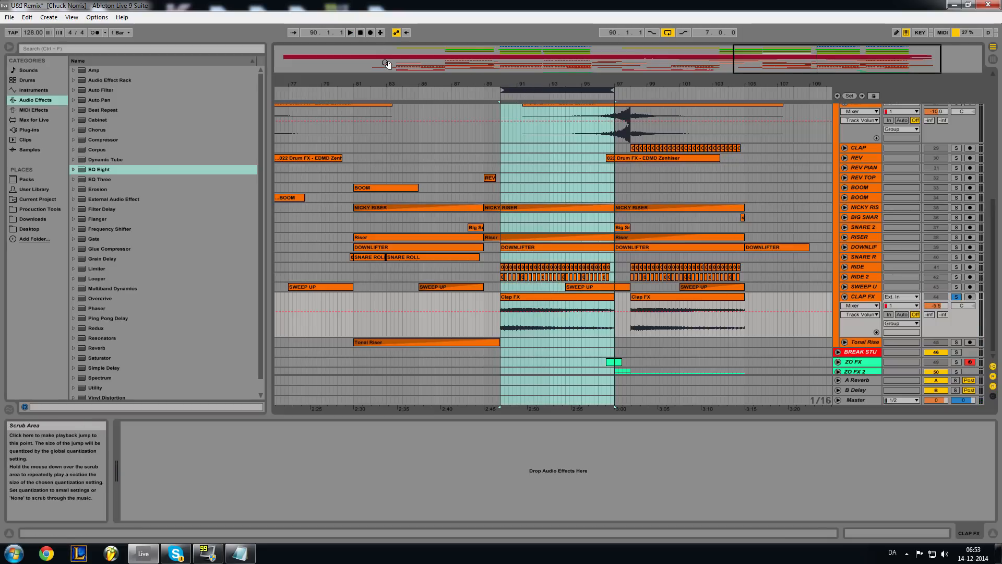
{"action": "left_click", "coordinate": [351, 33]}
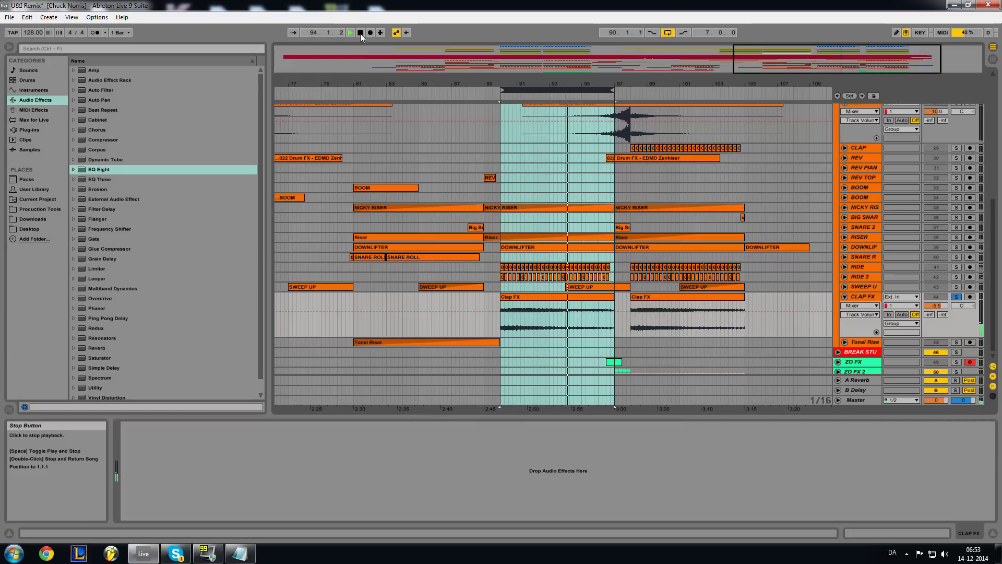
{"action": "double_click", "coordinate": [360, 33]}
{"action": "left_click", "coordinate": [558, 96]}
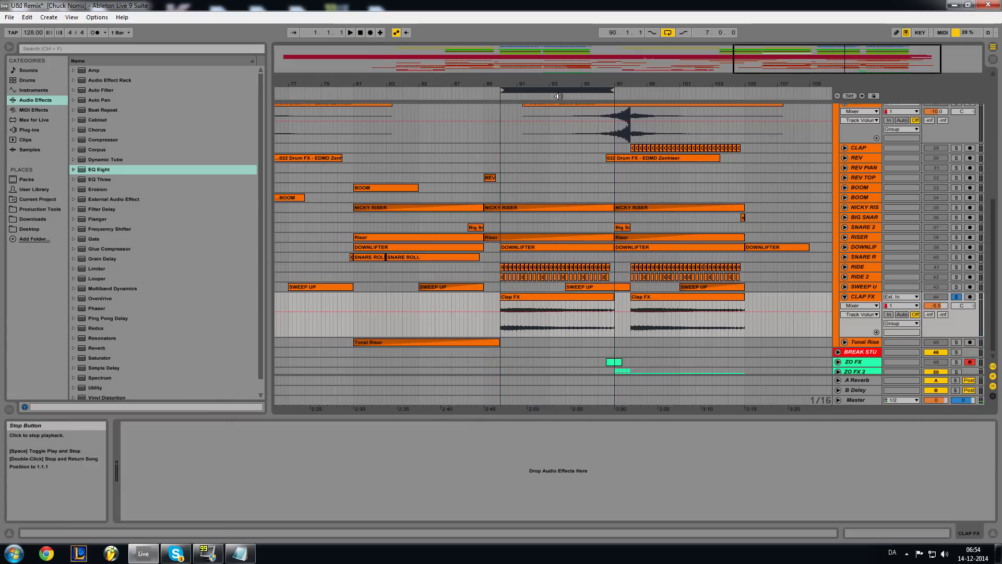
{"action": "left_click", "coordinate": [558, 96]}
Unfold the CLAP FX track again, select its clip in the bar 90 loop and fold the track.
{"action": "left_click", "coordinate": [876, 301]}
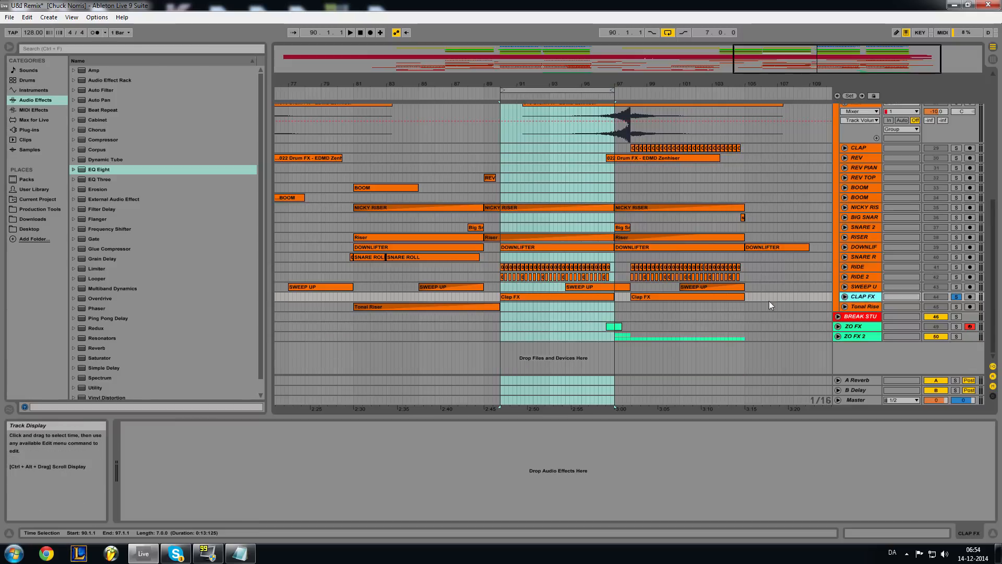
{"action": "left_click", "coordinate": [845, 296]}
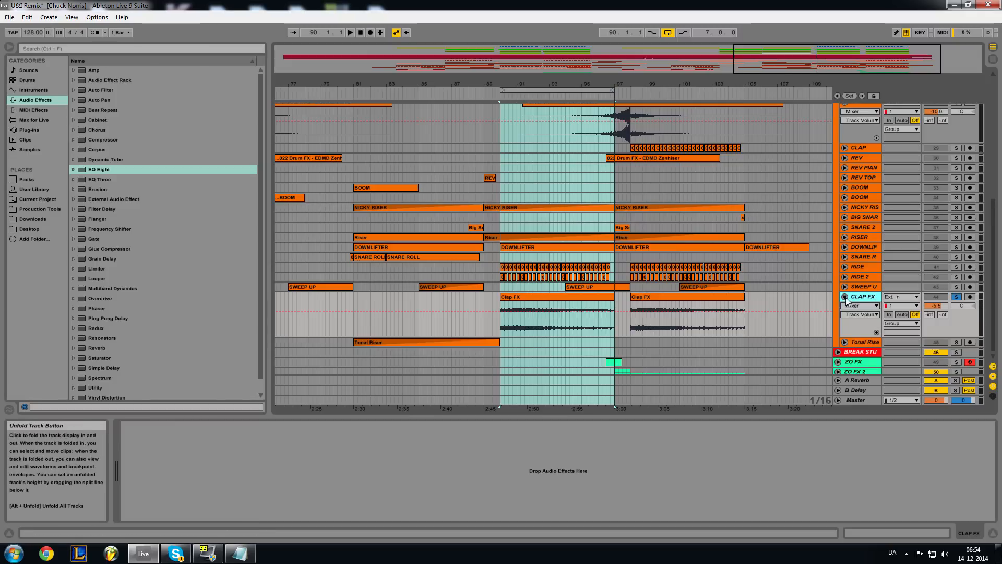
{"action": "left_click", "coordinate": [565, 295]}
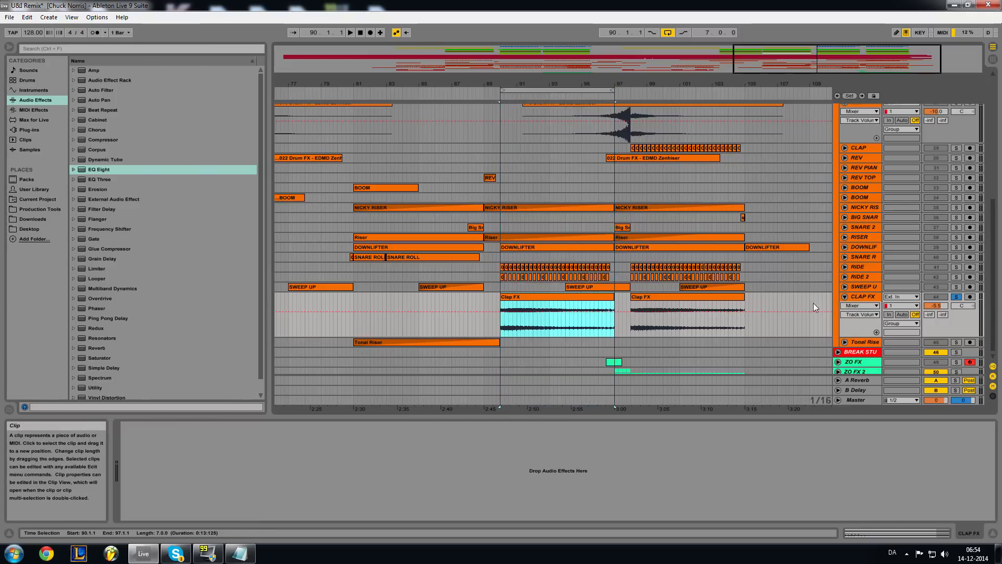
{"action": "left_click", "coordinate": [845, 296]}
Select the Tonal Riser, ZO FX and CLAP FX tracks in turn to examine their devices and clips, leaving them folded.
{"action": "left_click", "coordinate": [858, 304]}
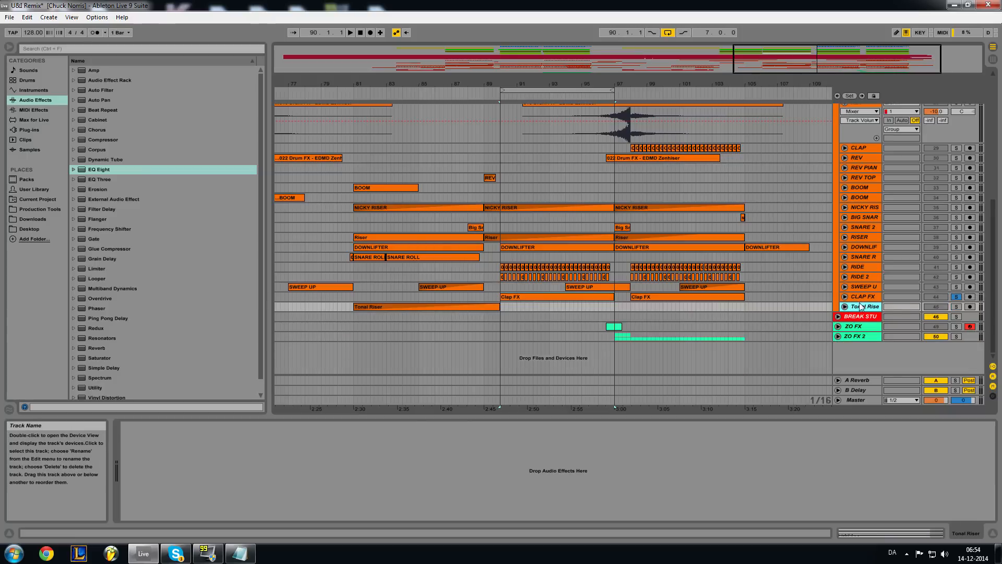
{"action": "left_click", "coordinate": [854, 327]}
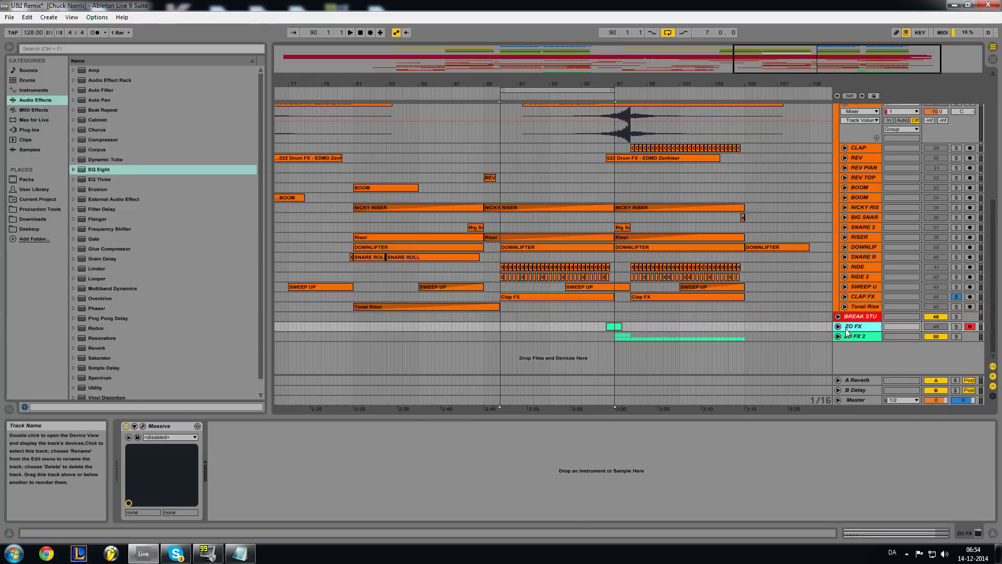
{"action": "left_click", "coordinate": [839, 327]}
{"action": "left_click", "coordinate": [838, 326]}
{"action": "left_click", "coordinate": [862, 296]}
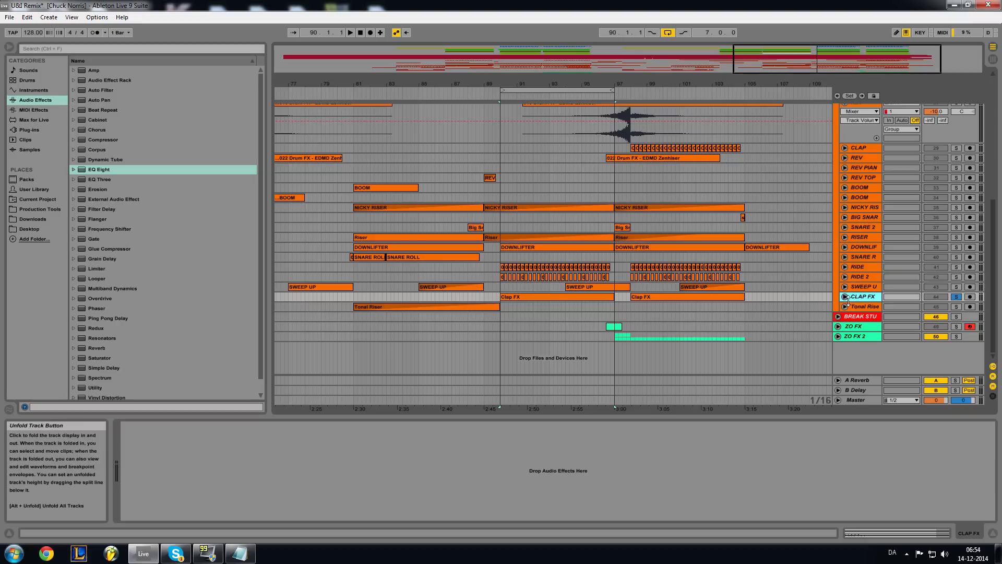
{"action": "left_click", "coordinate": [845, 298]}
{"action": "left_click", "coordinate": [846, 299]}
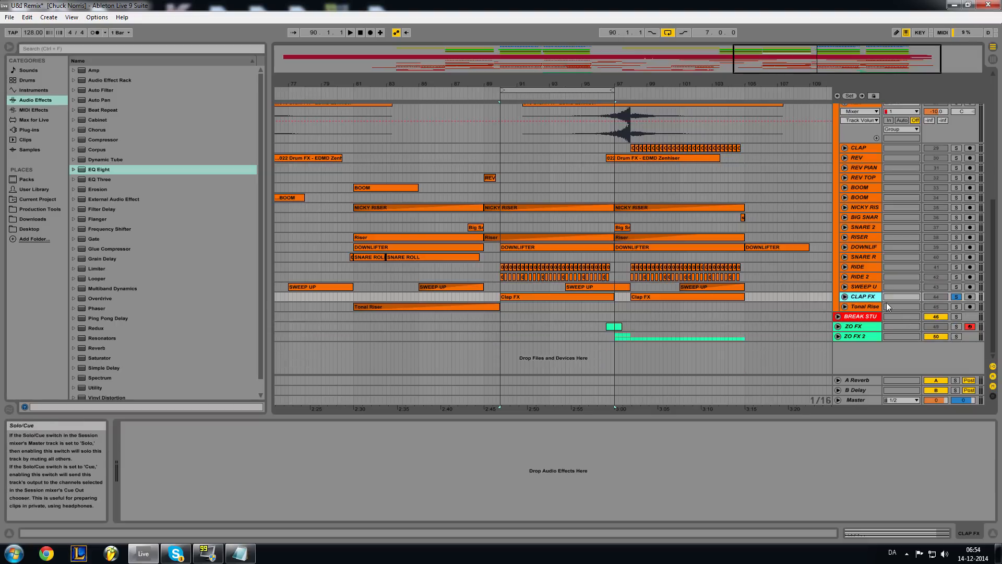
Unfold the BREAK STU group, open Sylenth1 on its Sylenth track, view Part A and close the plug-in window.
{"action": "left_click", "coordinate": [837, 317]}
{"action": "left_click", "coordinate": [864, 353]}
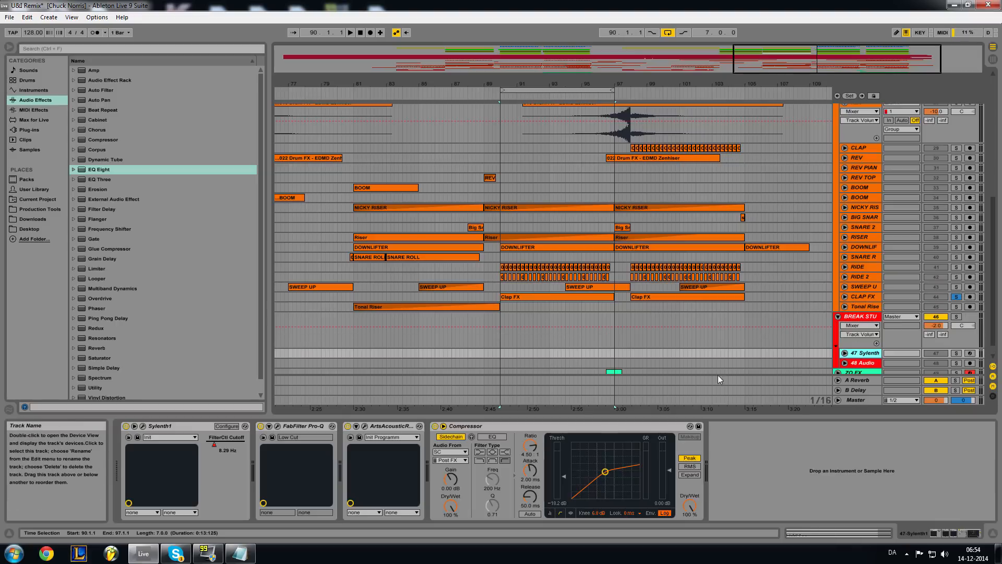
{"action": "left_click", "coordinate": [143, 426]}
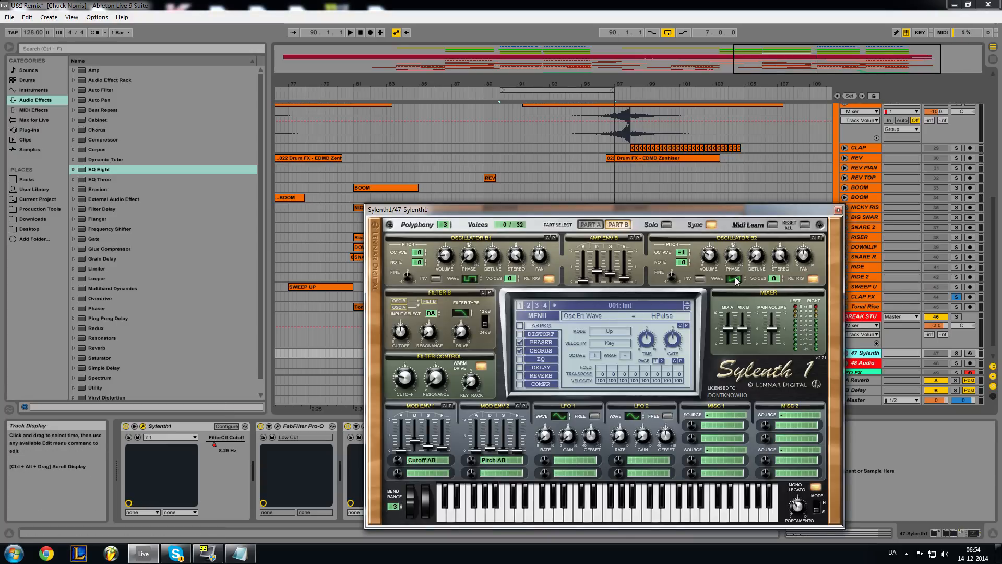
{"action": "left_click", "coordinate": [590, 224]}
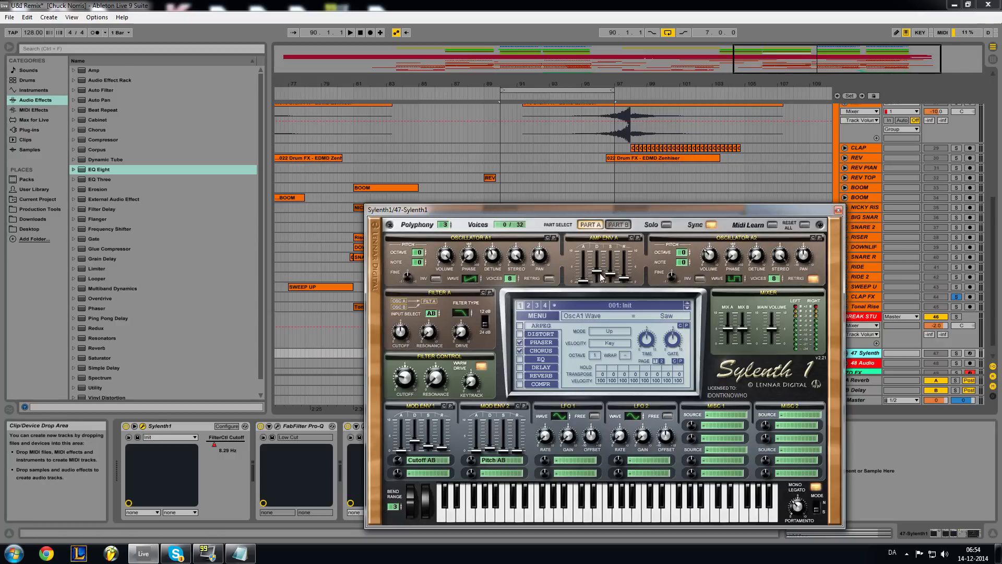
{"action": "left_click", "coordinate": [838, 210]}
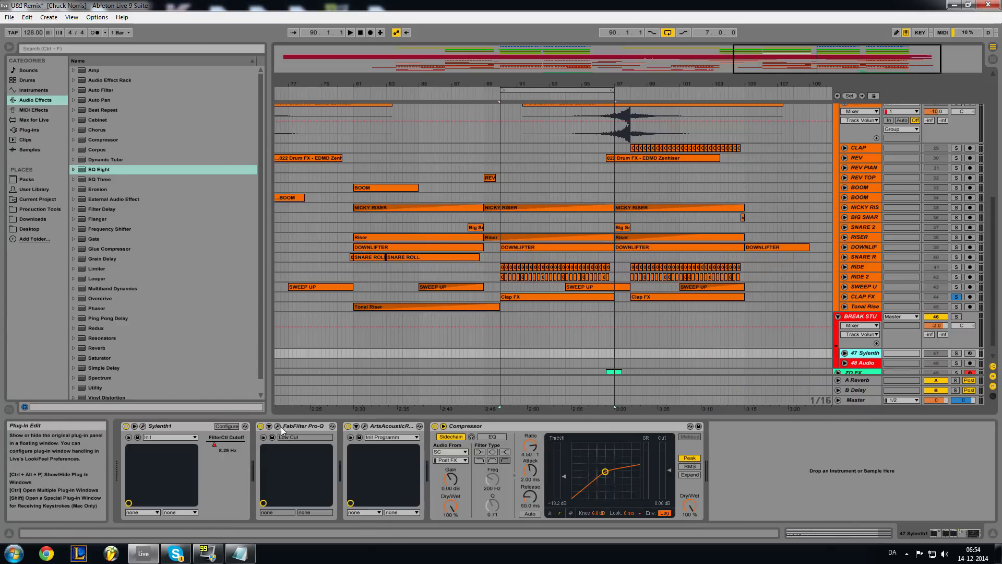
Open the Sylenth track's ArtsAcoustic Reverb and FabFilter Pro-Q in turn to view their settings, closing each window.
{"action": "left_click", "coordinate": [364, 426]}
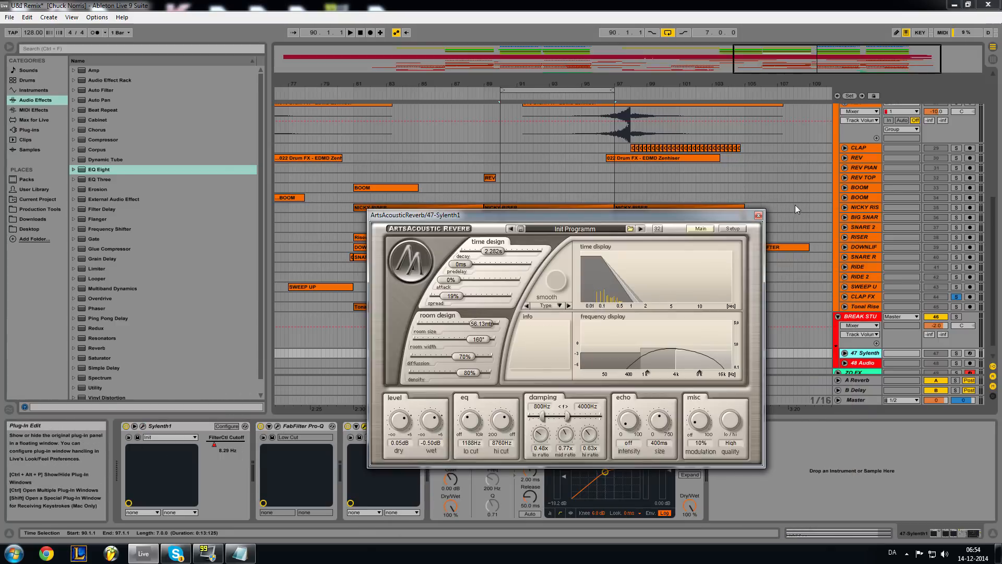
{"action": "left_click", "coordinate": [759, 215]}
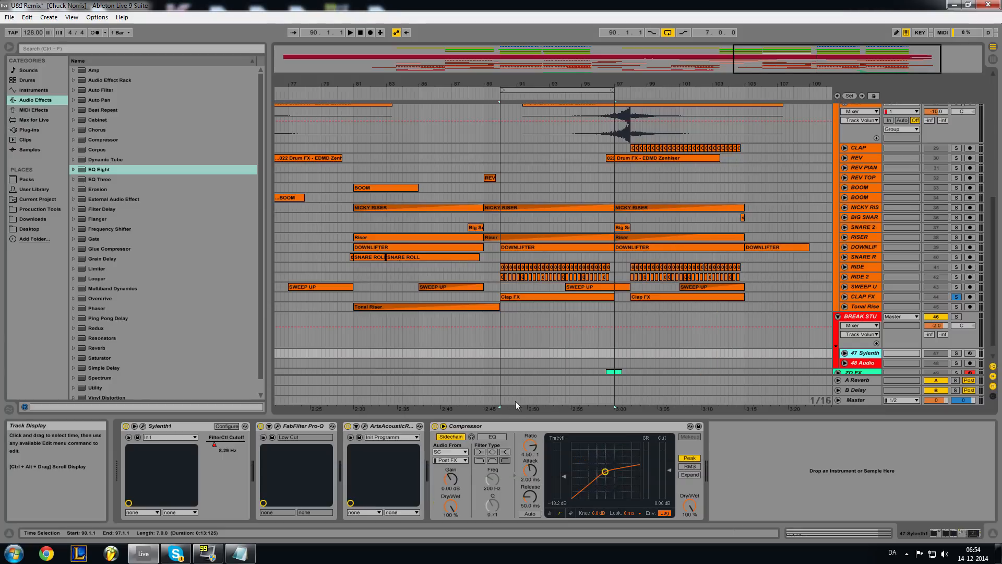
{"action": "left_click", "coordinate": [500, 426]}
{"action": "left_click", "coordinate": [259, 426]}
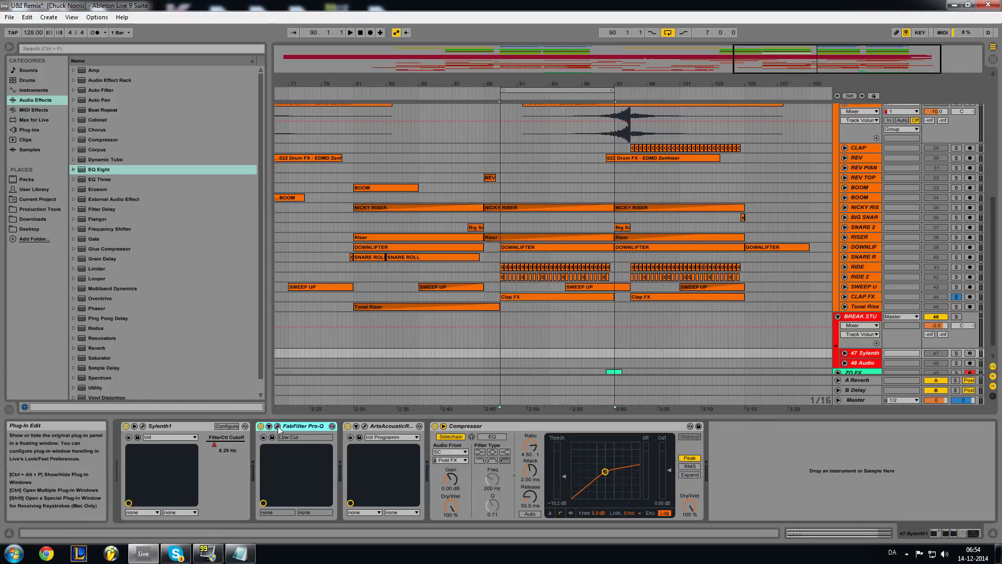
{"action": "left_click", "coordinate": [277, 426]}
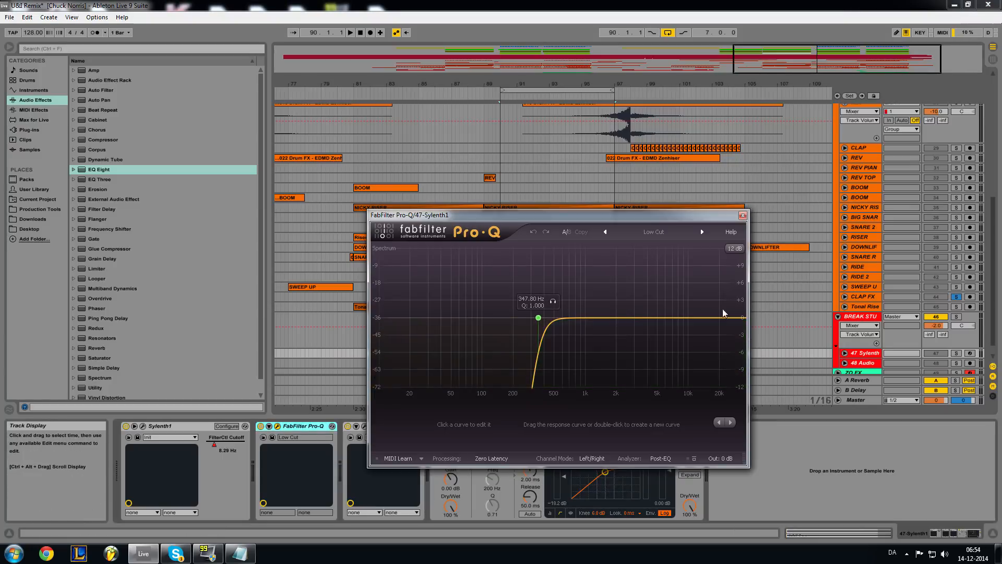
{"action": "left_click", "coordinate": [743, 216]}
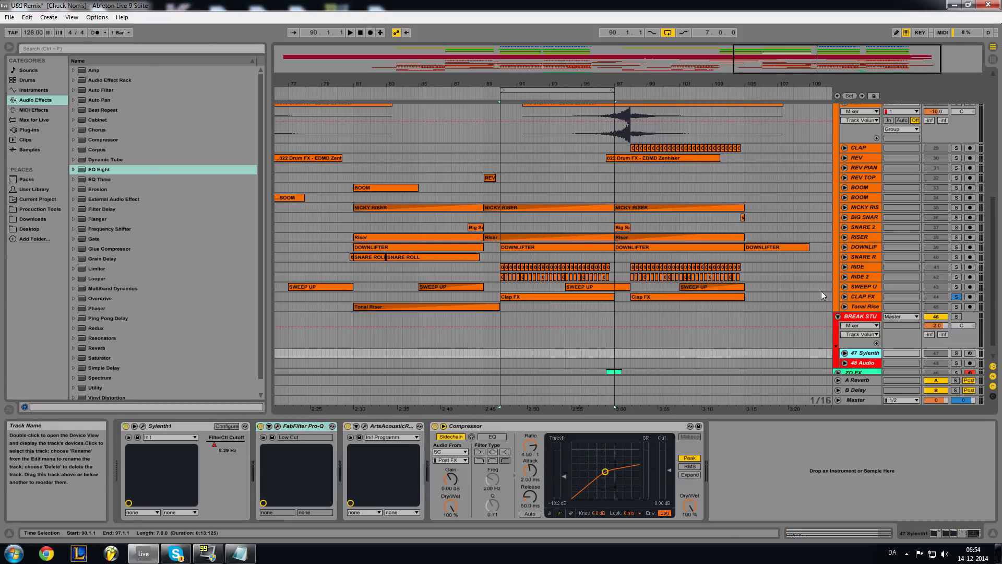
Fold the BREAK STU group, unfold the ZO FX track and solo it together with ZO FX 2.
{"action": "left_click", "coordinate": [849, 317]}
{"action": "left_click", "coordinate": [838, 317]}
{"action": "left_click", "coordinate": [854, 326]}
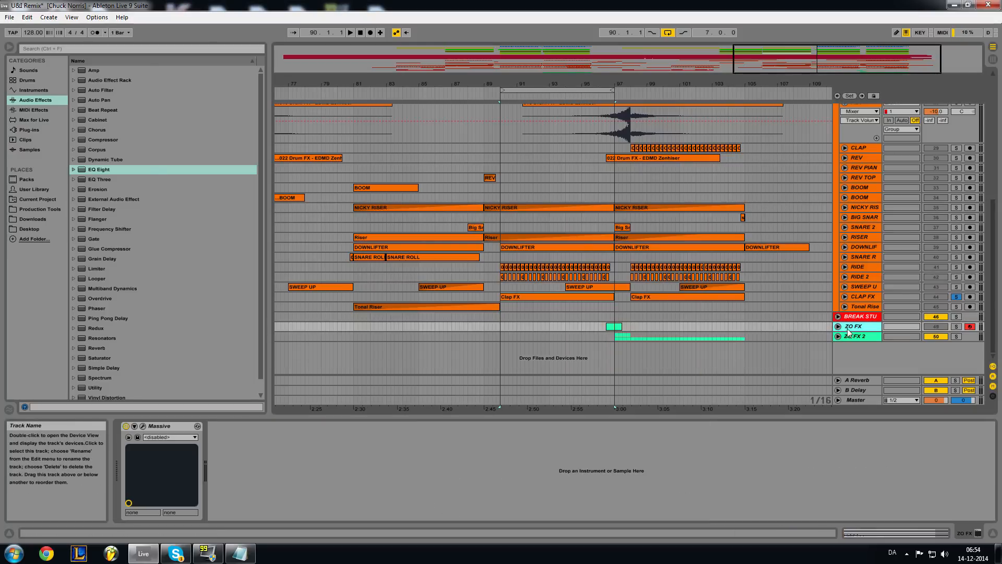
{"action": "left_click", "coordinate": [838, 326]}
{"action": "left_click", "coordinate": [956, 326]}
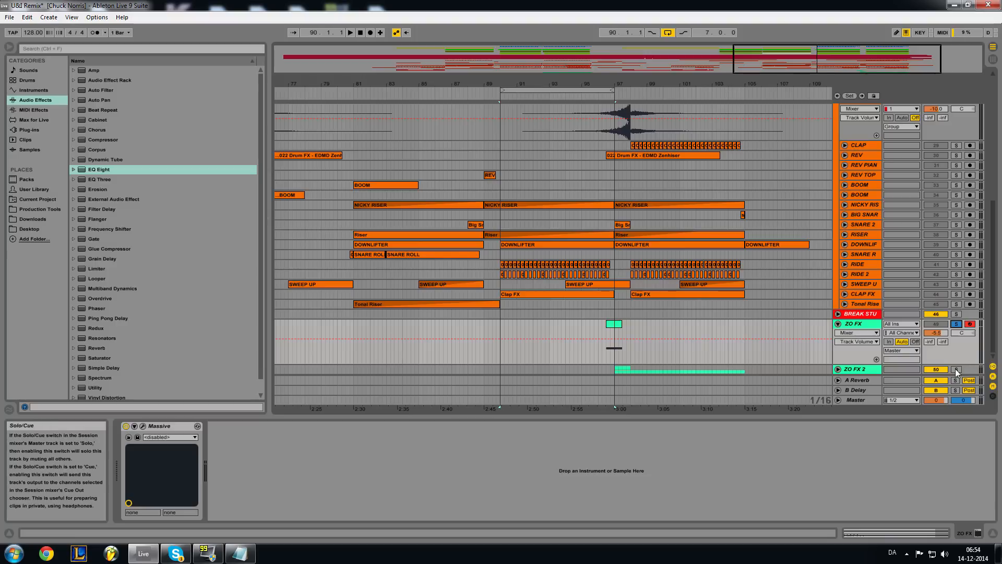
Move the loop to start at 95.4.1 and play the soloed ZO FX tracks over it.
{"action": "left_click_drag", "start_coordinate": [600, 91], "coordinate": [677, 100]}
{"action": "key", "text": "space"}
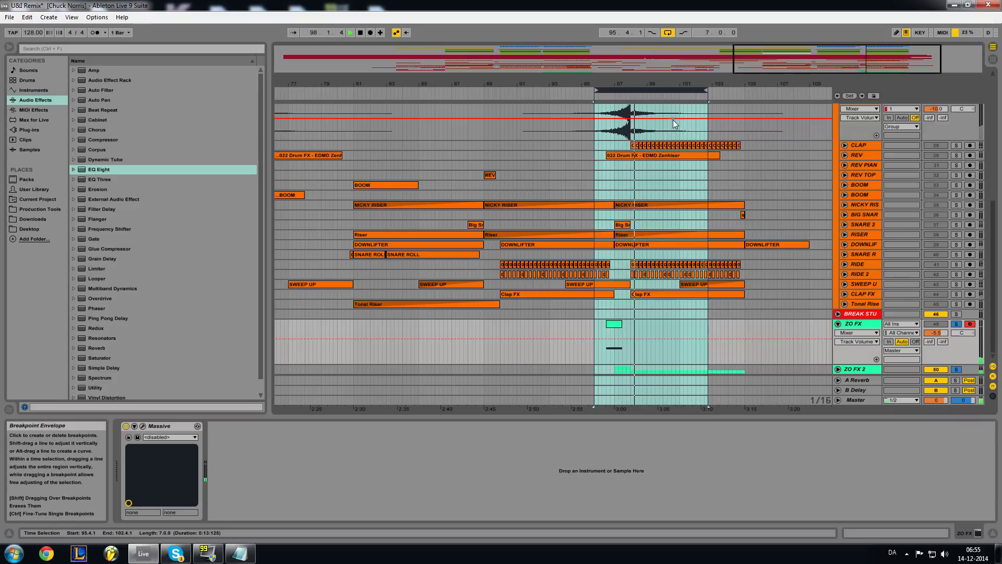
{"action": "scroll", "coordinate": [674, 255], "scroll_direction": "up", "scroll_amount": 6}
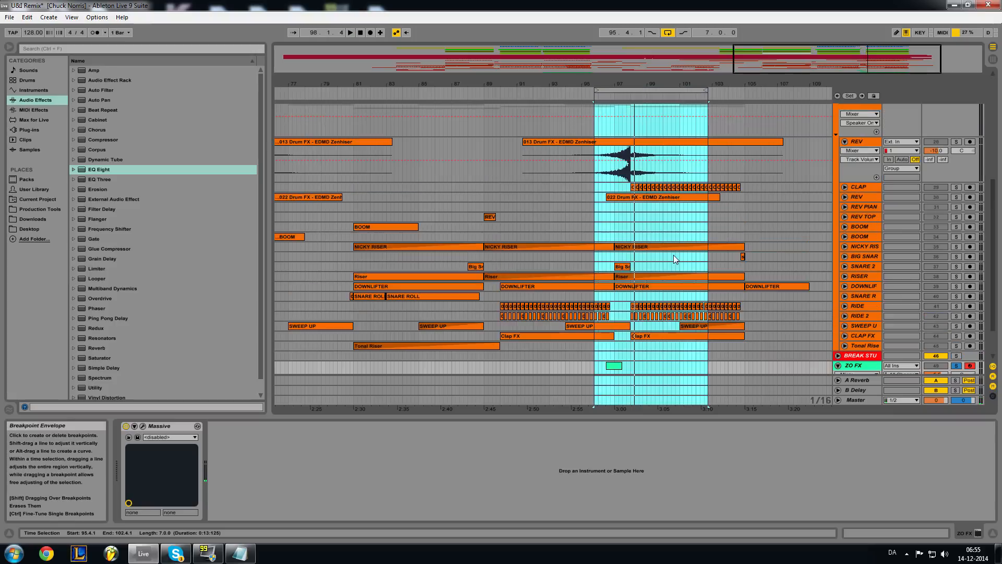
{"action": "scroll", "coordinate": [673, 253], "scroll_direction": "down", "scroll_amount": 6}
Select ZO FX and ZO FX 2 in turn to view their devices, and unfold ZO FX 2.
{"action": "left_click", "coordinate": [853, 323]}
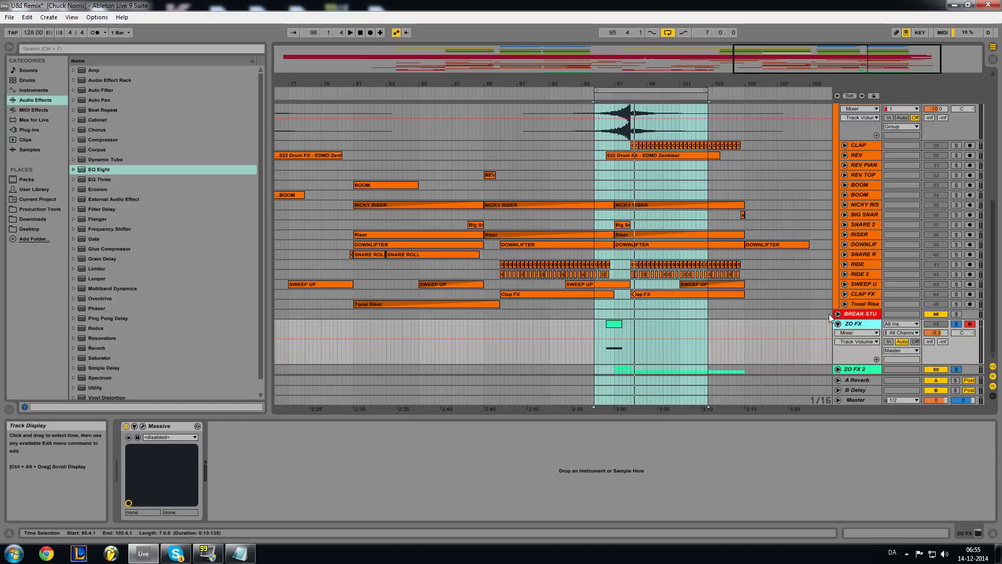
{"action": "left_click", "coordinate": [862, 369]}
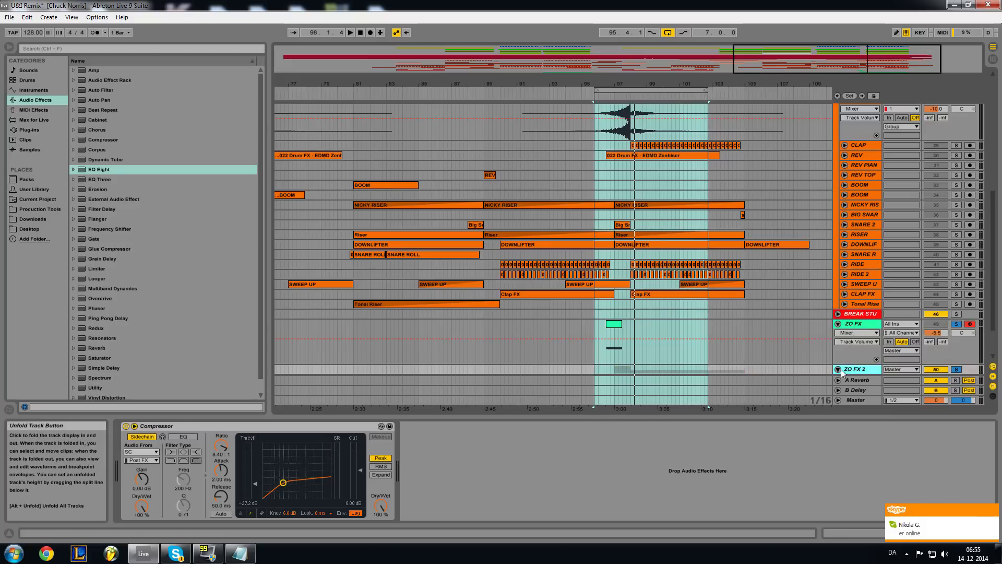
Select the two Sylenth tracks in the ZO FX 2 group and unfold each in turn to view its PitchBend automation.
{"action": "scroll", "coordinate": [871, 352], "scroll_direction": "down", "scroll_amount": 2}
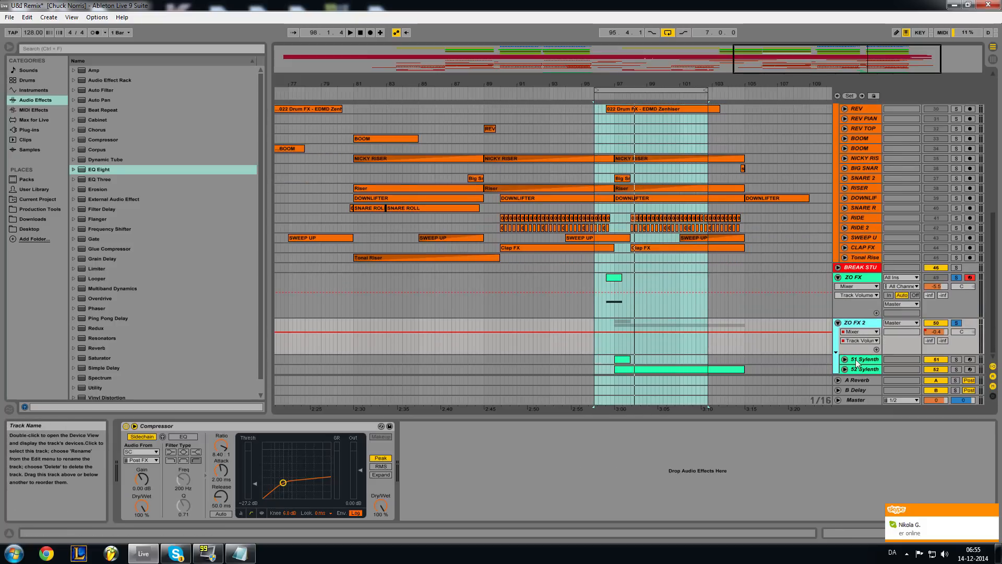
{"action": "left_click", "coordinate": [862, 361]}
{"action": "left_click", "coordinate": [858, 371]}
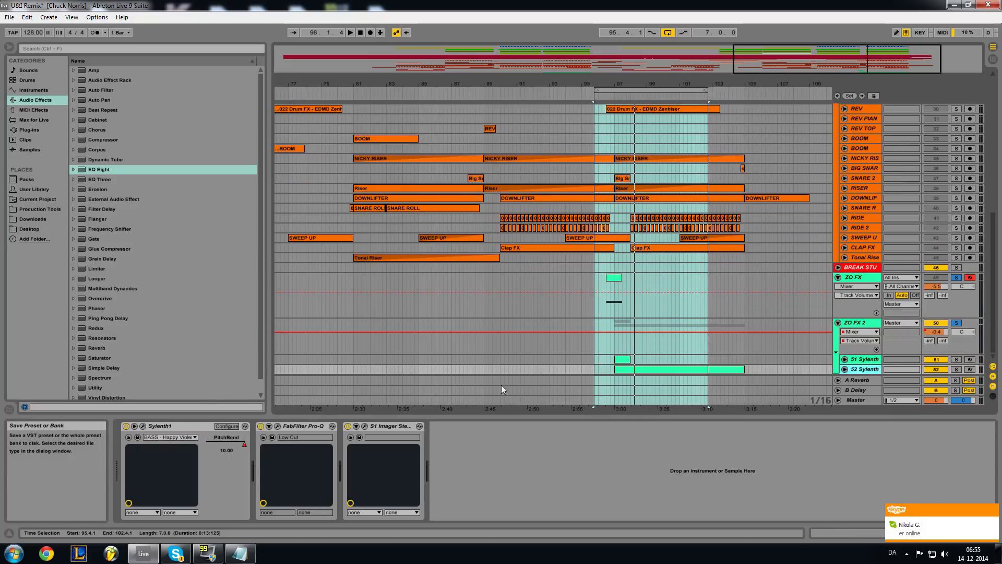
{"action": "left_click", "coordinate": [845, 369]}
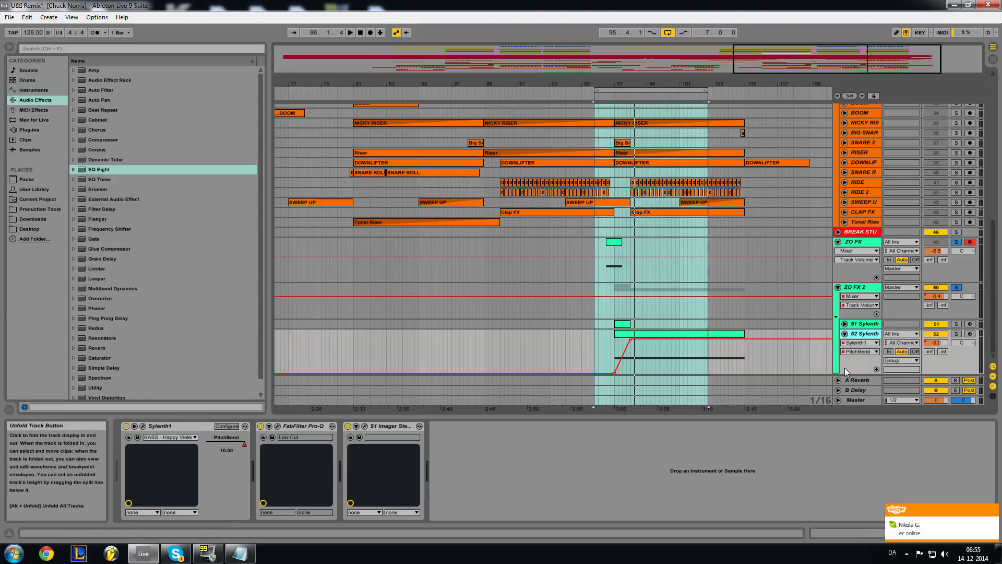
{"action": "left_click", "coordinate": [844, 334]}
{"action": "left_click", "coordinate": [844, 334]}
{"action": "left_click", "coordinate": [845, 333]}
{"action": "left_click", "coordinate": [845, 333]}
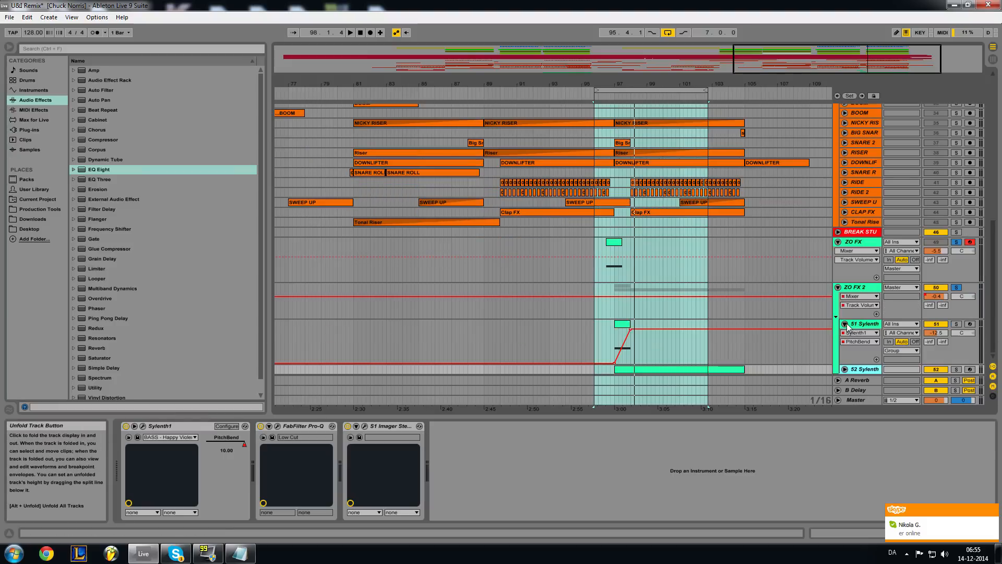
{"action": "left_click", "coordinate": [844, 334]}
Fold the ZO FX 2 group and the ZO FX track.
{"action": "left_click", "coordinate": [850, 289]}
{"action": "left_click", "coordinate": [837, 287]}
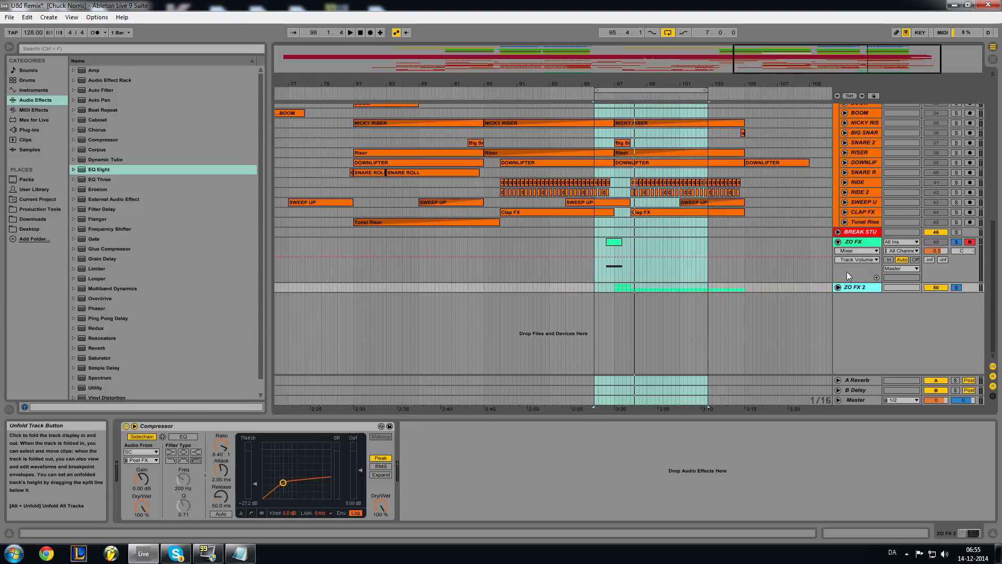
{"action": "left_click", "coordinate": [858, 243]}
{"action": "left_click", "coordinate": [838, 241]}
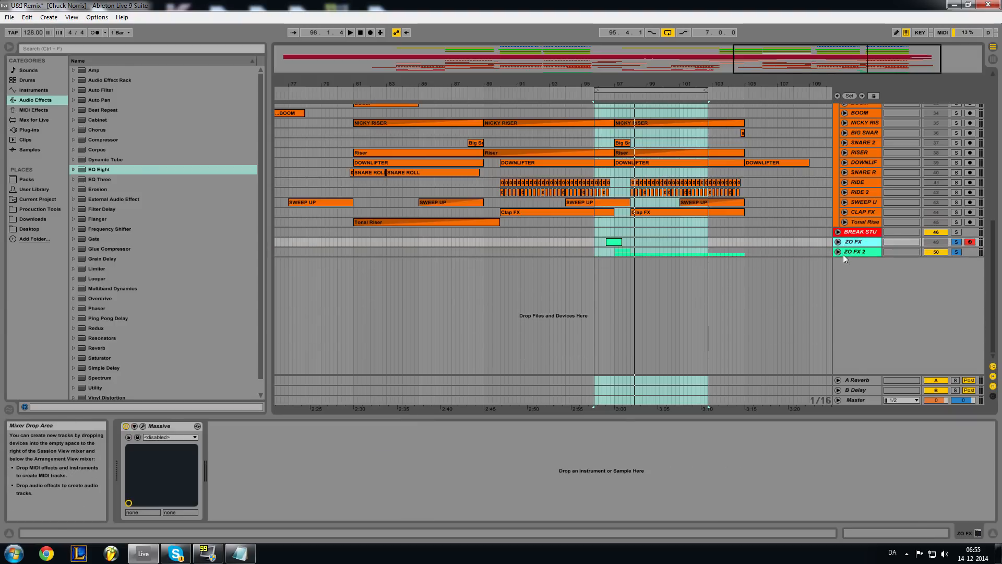
Select the PIANO group and open the FabFilter Pro-Q in its Audio Effect Rack to view the EQ curve, closing the window.
{"action": "left_click_drag", "start_coordinate": [727, 85], "coordinate": [717, 50]}
{"action": "scroll", "coordinate": [676, 214], "scroll_direction": "up", "scroll_amount": 10}
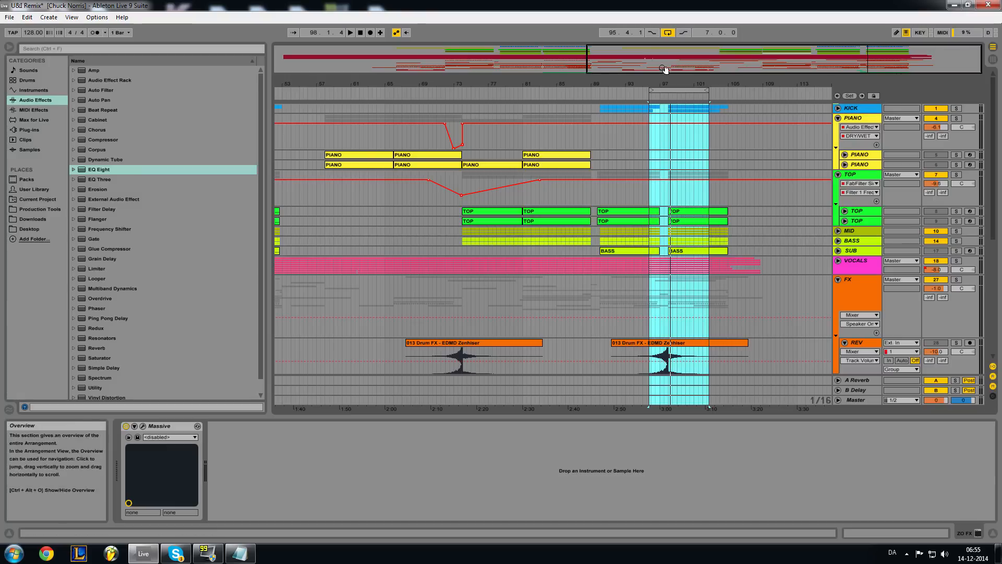
{"action": "mouse_move", "coordinate": [640, 56]}
{"action": "left_mouse_down"}
{"action": "mouse_move", "coordinate": [633, 67]}
{"action": "mouse_move", "coordinate": [658, 74]}
{"action": "mouse_move", "coordinate": [660, 57]}
{"action": "left_mouse_up"}
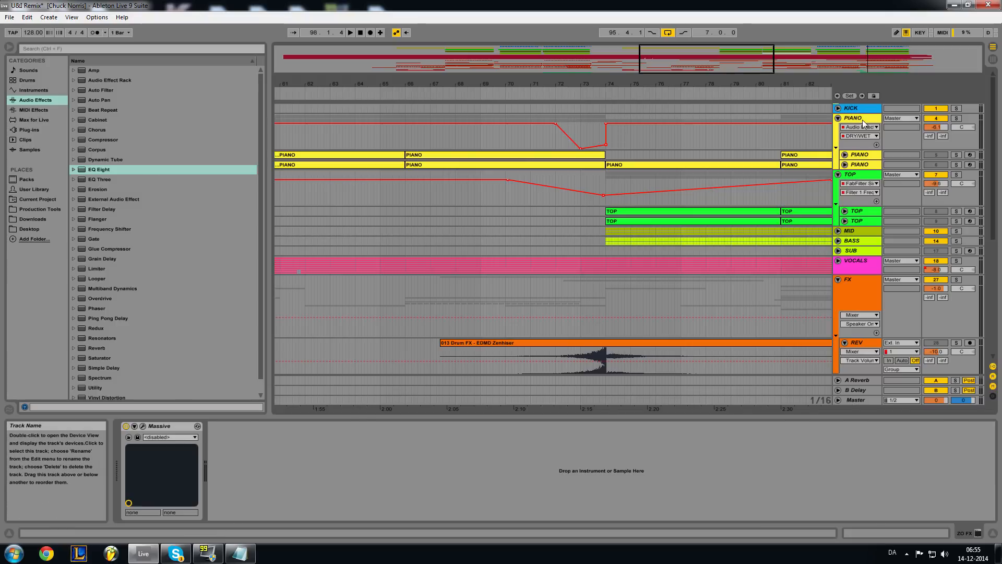
{"action": "left_click", "coordinate": [713, 127]}
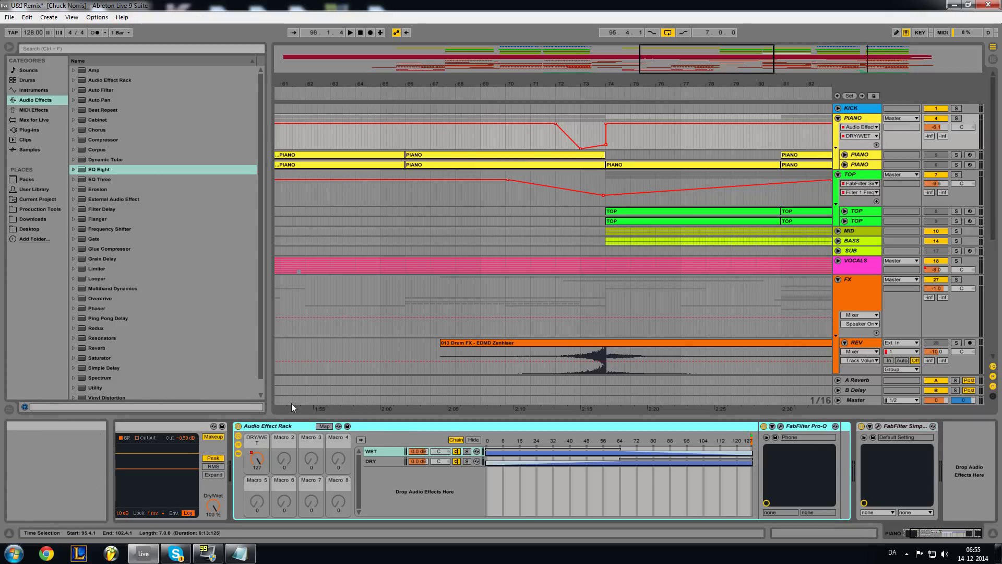
{"action": "left_click", "coordinate": [781, 426]}
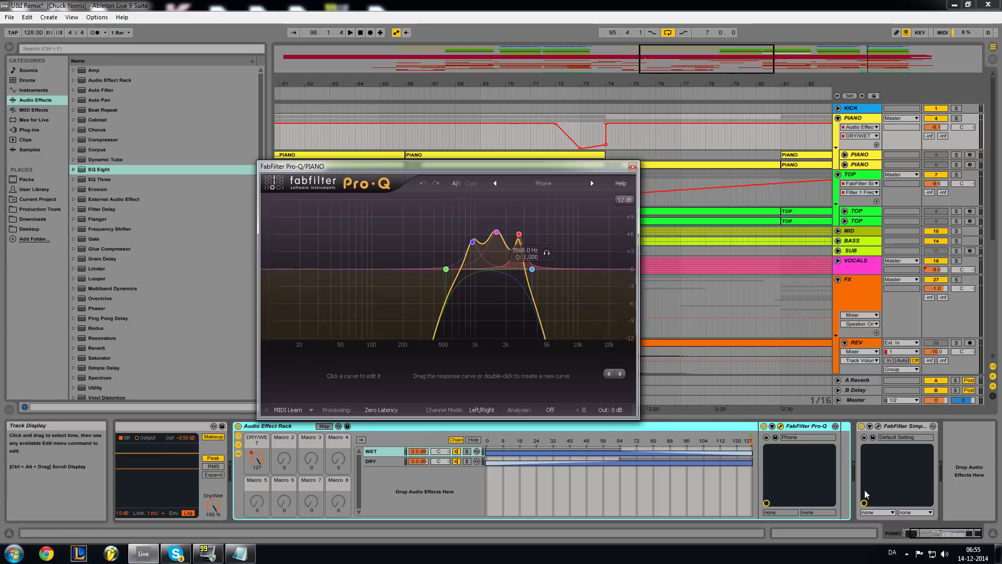
{"action": "left_click", "coordinate": [632, 167]}
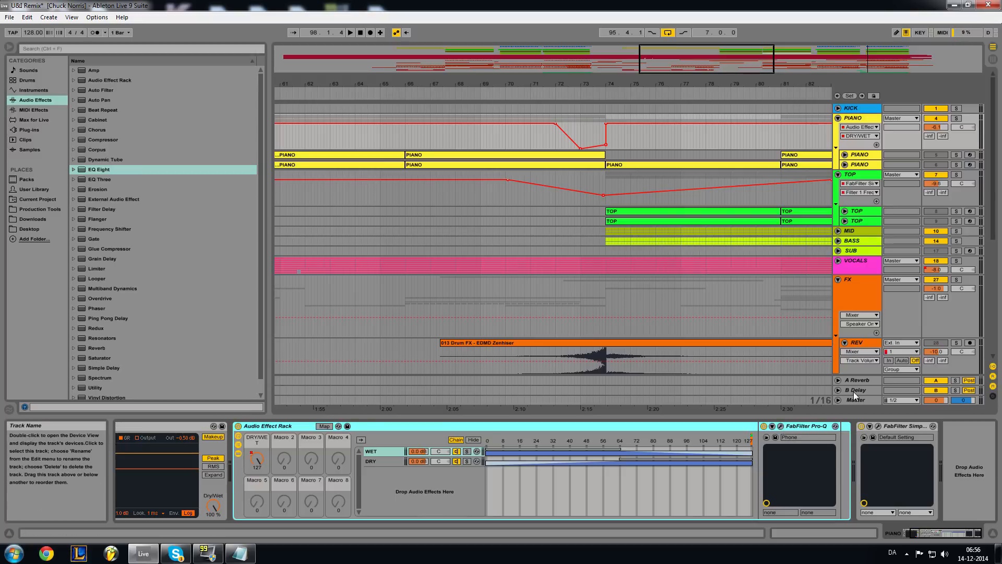
Select the VOCALS group and open its FabFilter Timeless 2 and Pro-Q to view their settings, closing each window.
{"action": "left_click_drag", "start_coordinate": [597, 83], "coordinate": [597, 47]}
{"action": "left_click", "coordinate": [856, 264]}
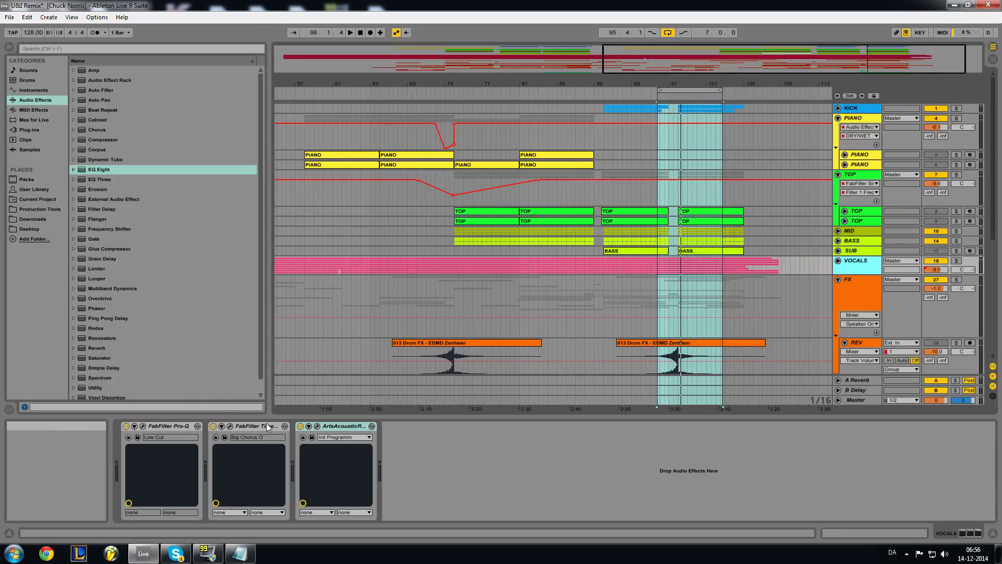
{"action": "left_click", "coordinate": [230, 426]}
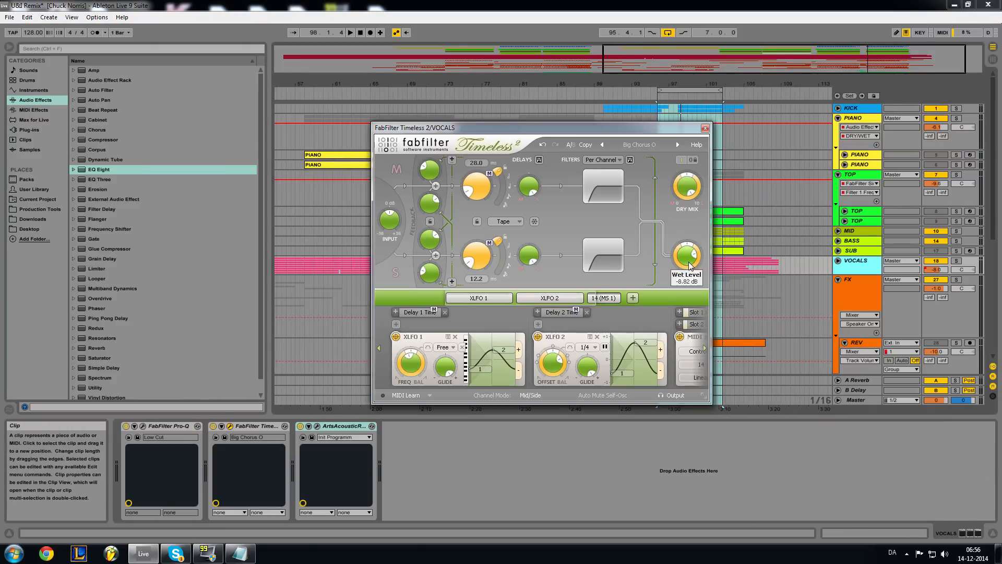
{"action": "left_click", "coordinate": [705, 127]}
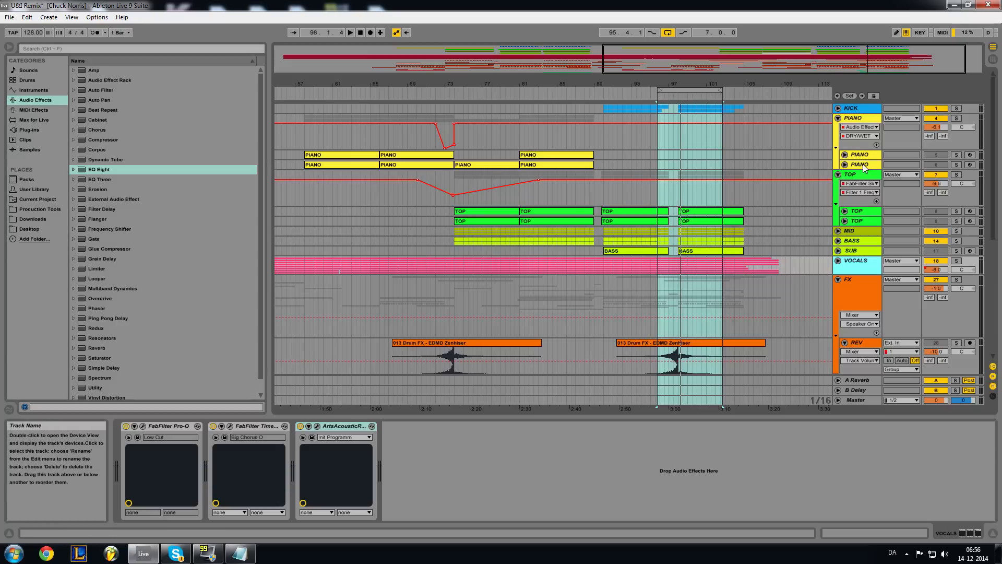
{"action": "left_click", "coordinate": [142, 426]}
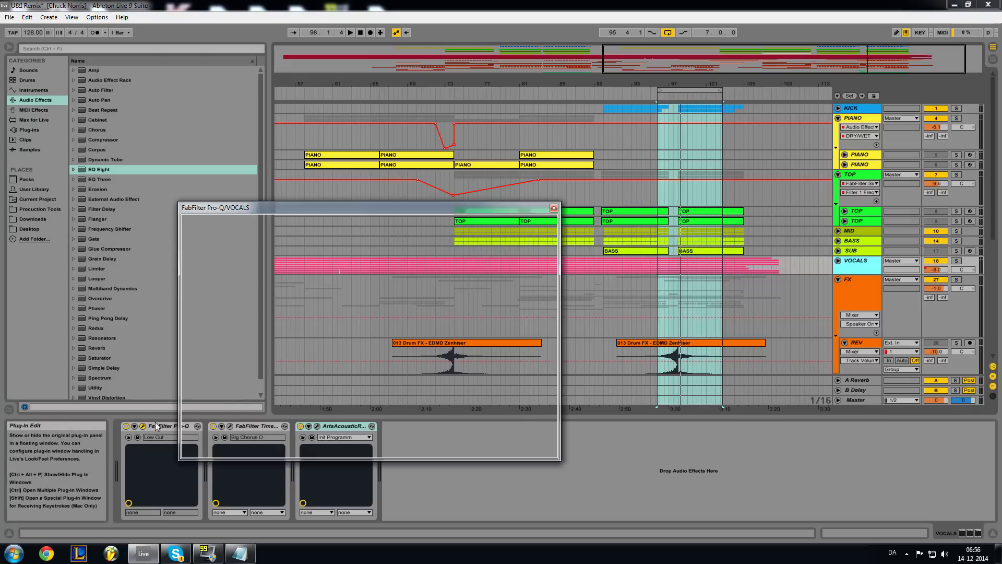
{"action": "left_click", "coordinate": [553, 209]}
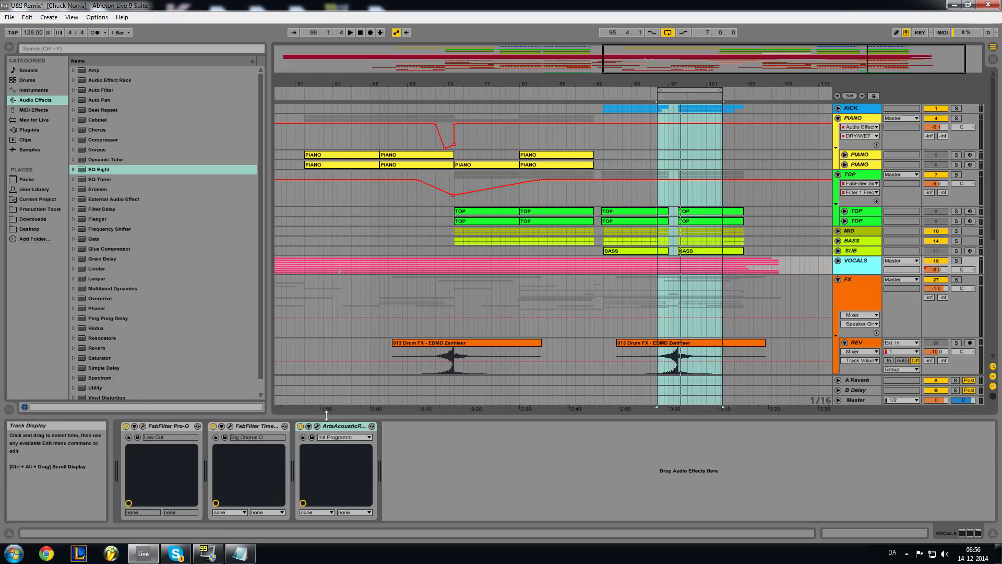
{"action": "left_click", "coordinate": [233, 426]}
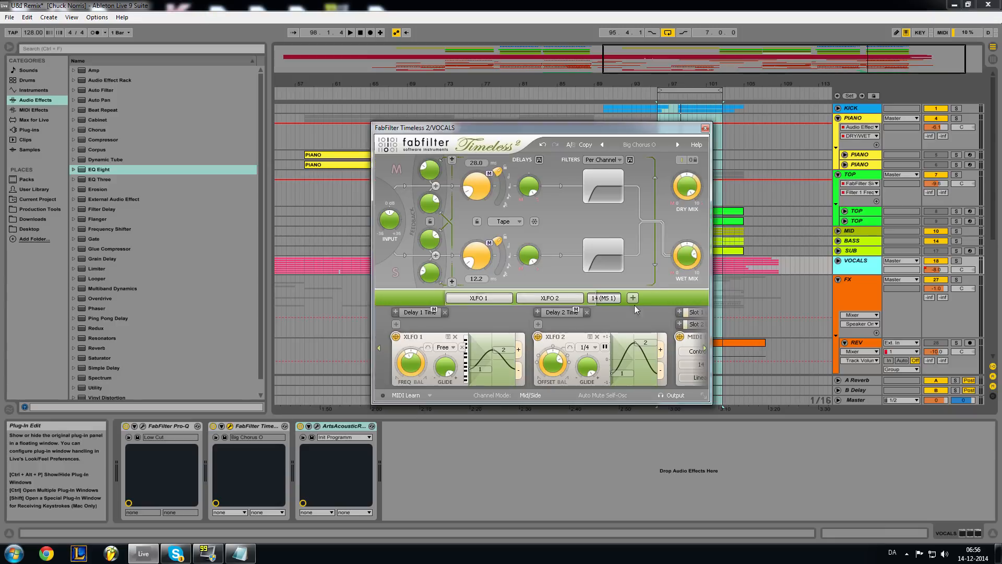
{"action": "left_click", "coordinate": [705, 127]}
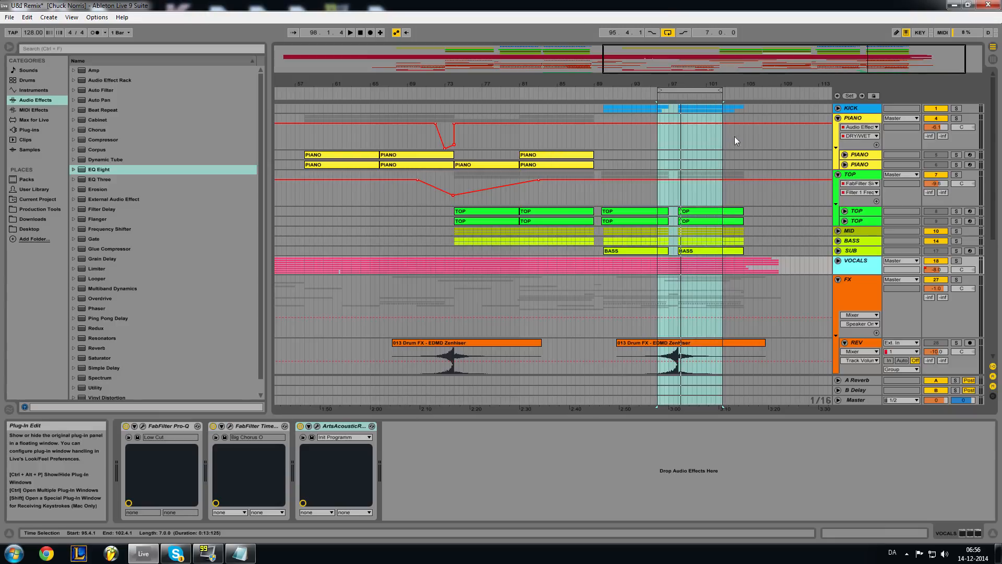
Open the PIANO group's FabFilter Pro-Q and examine its preset list and EQ bands, closing the window.
{"action": "left_click", "coordinate": [868, 155]}
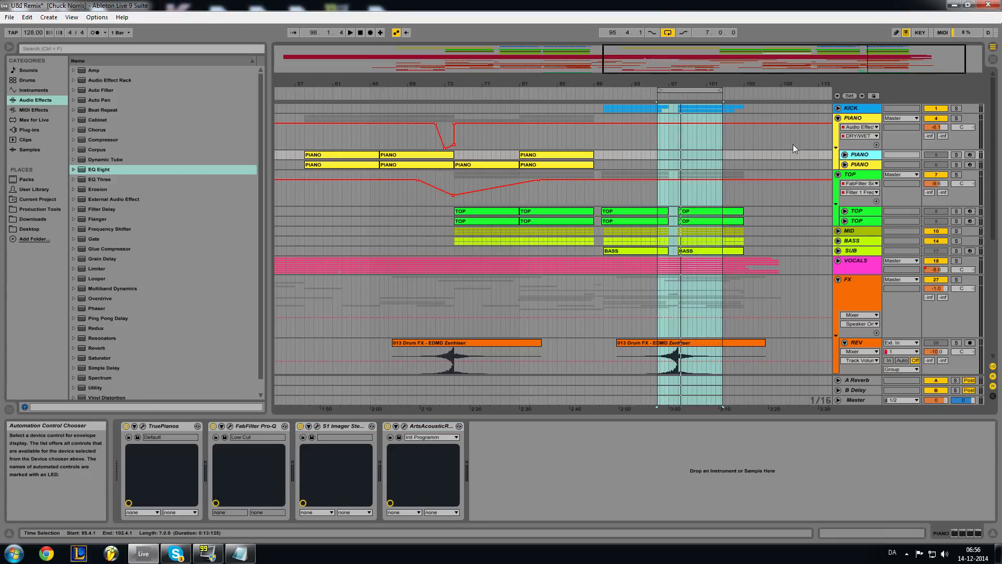
{"action": "left_click_drag", "start_coordinate": [691, 67], "coordinate": [794, 97]}
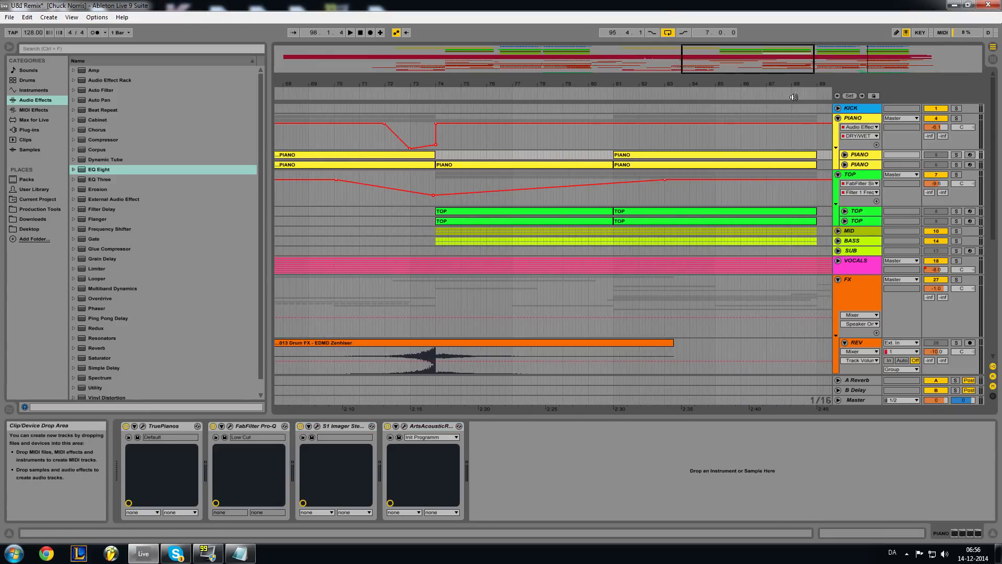
{"action": "left_click", "coordinate": [859, 118]}
{"action": "left_click_drag", "start_coordinate": [710, 65], "coordinate": [680, 65]}
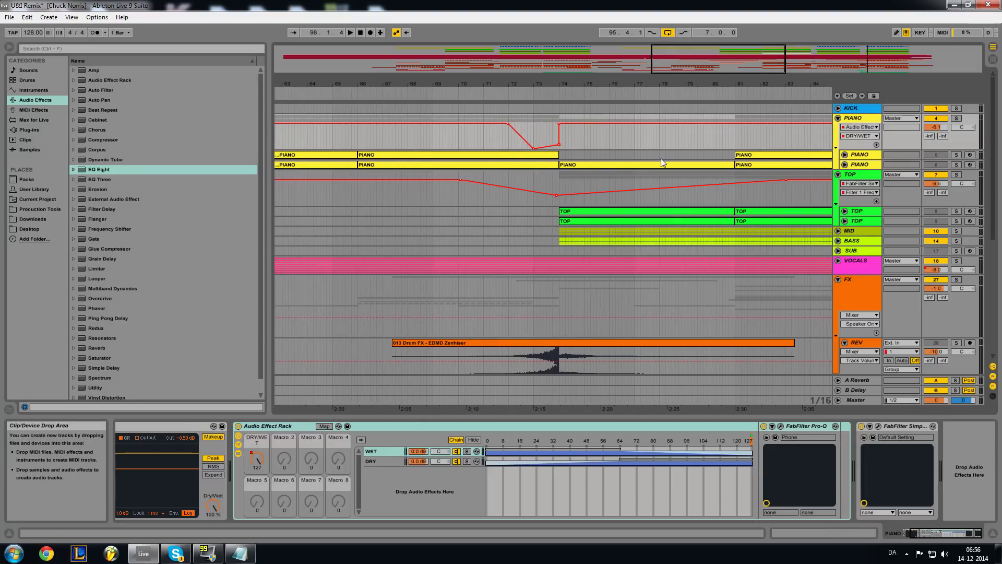
{"action": "left_click", "coordinate": [780, 426]}
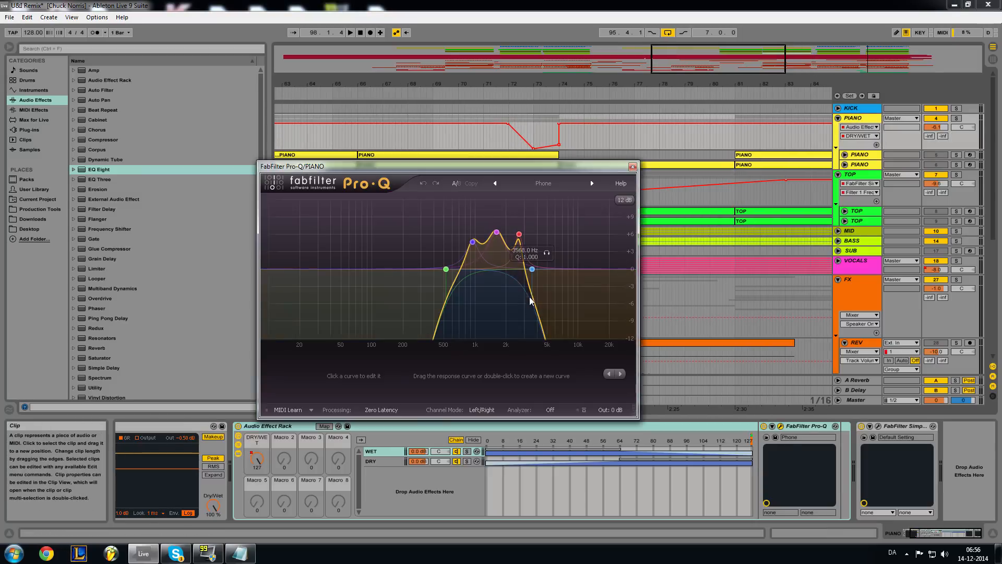
{"action": "left_click", "coordinate": [555, 185]}
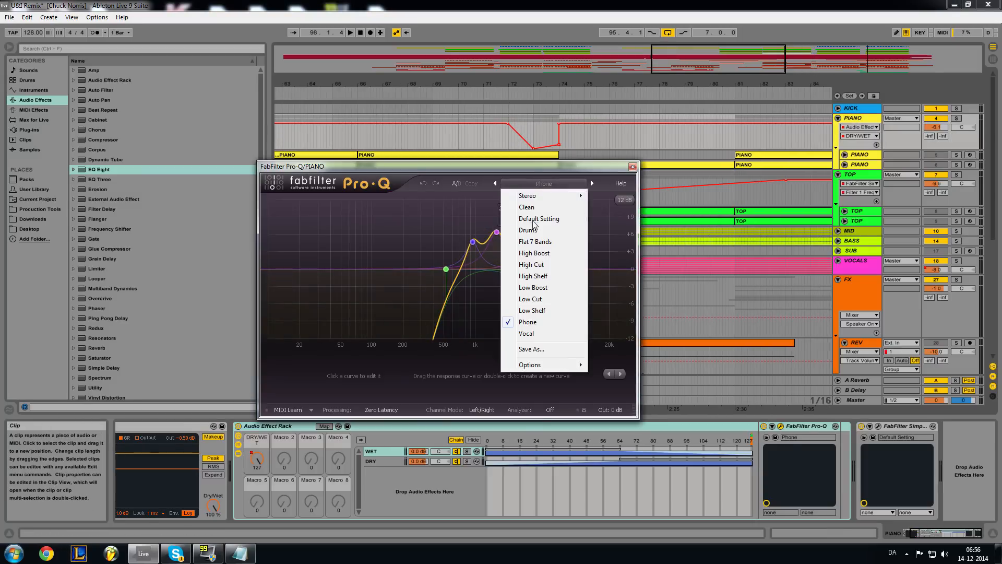
{"action": "left_click", "coordinate": [514, 174]}
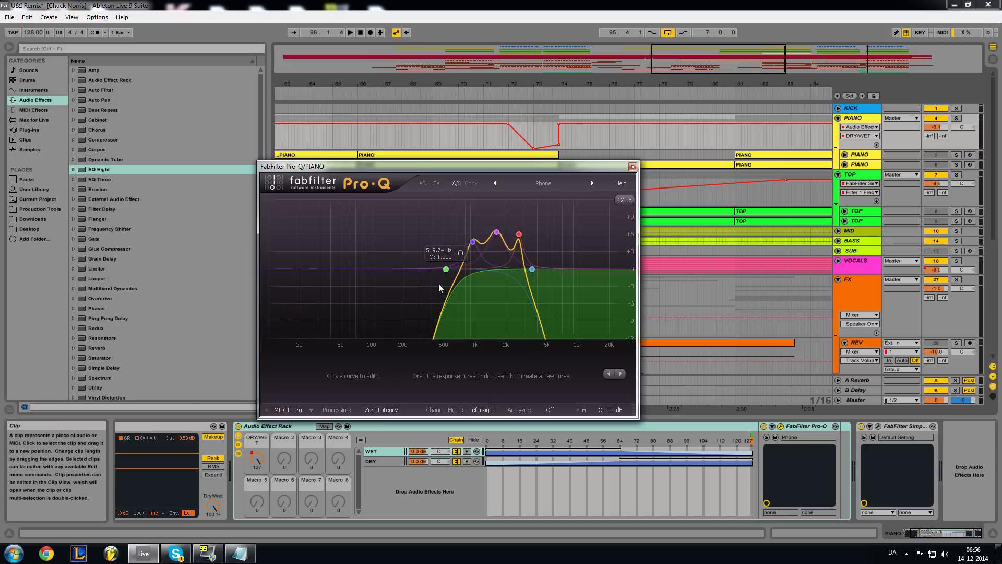
{"action": "left_click_drag", "start_coordinate": [512, 167], "coordinate": [533, 179]}
{"action": "left_click", "coordinate": [654, 179]}
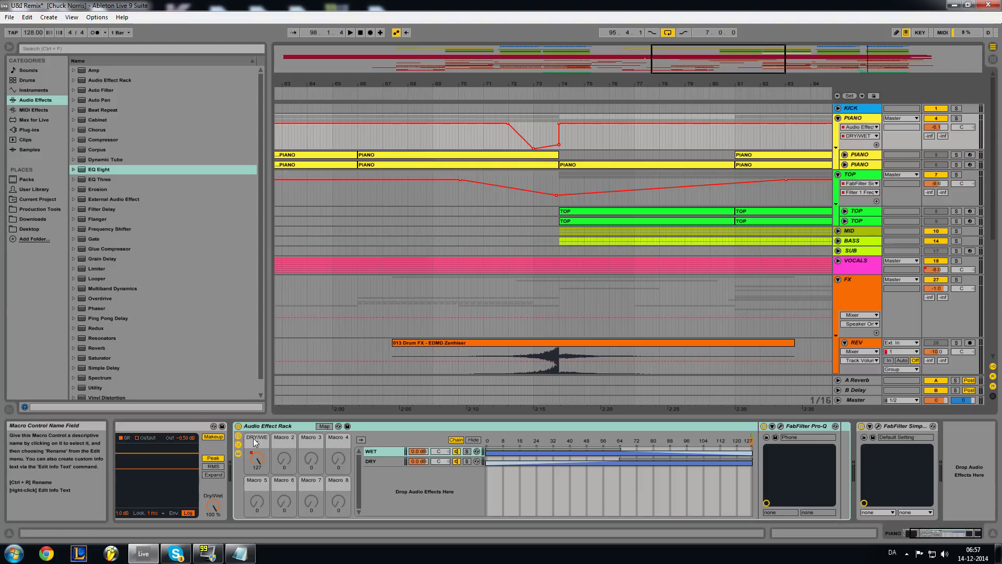
Solo the PIANO group and unfold its first PIANO track to show the reverb's WetLevel automation.
{"action": "left_click", "coordinate": [956, 118]}
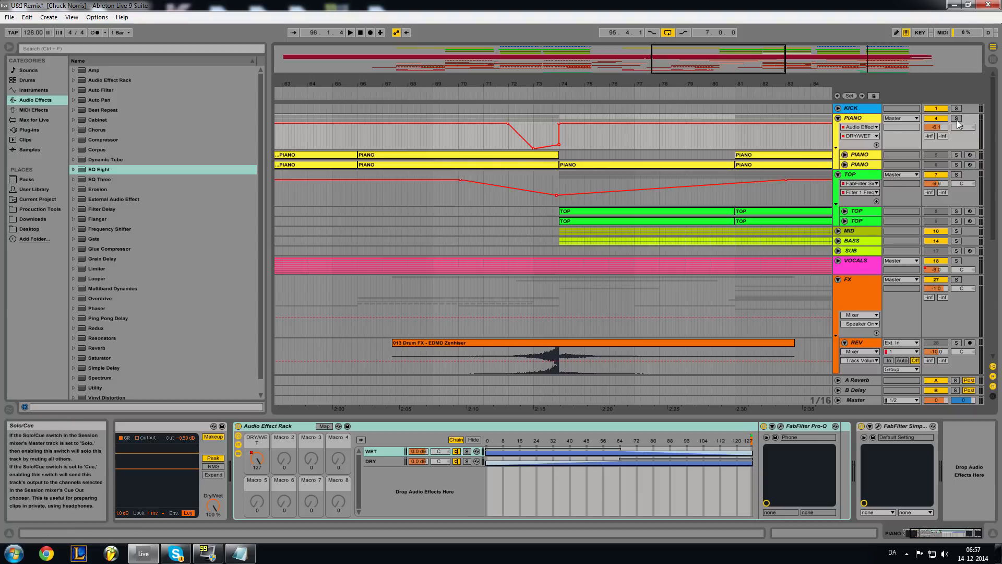
{"action": "left_click_drag", "start_coordinate": [697, 68], "coordinate": [692, 64]}
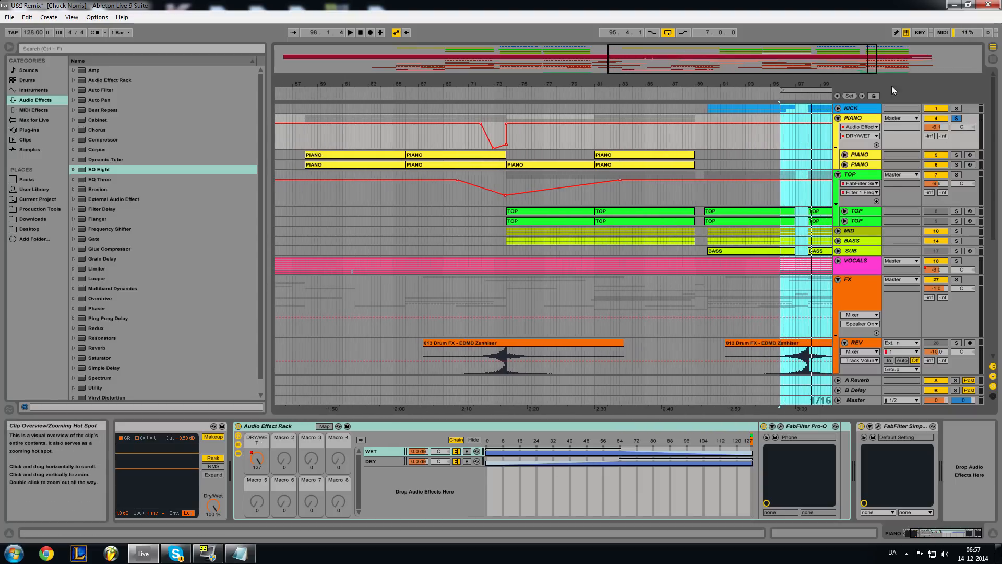
{"action": "left_click", "coordinate": [845, 155]}
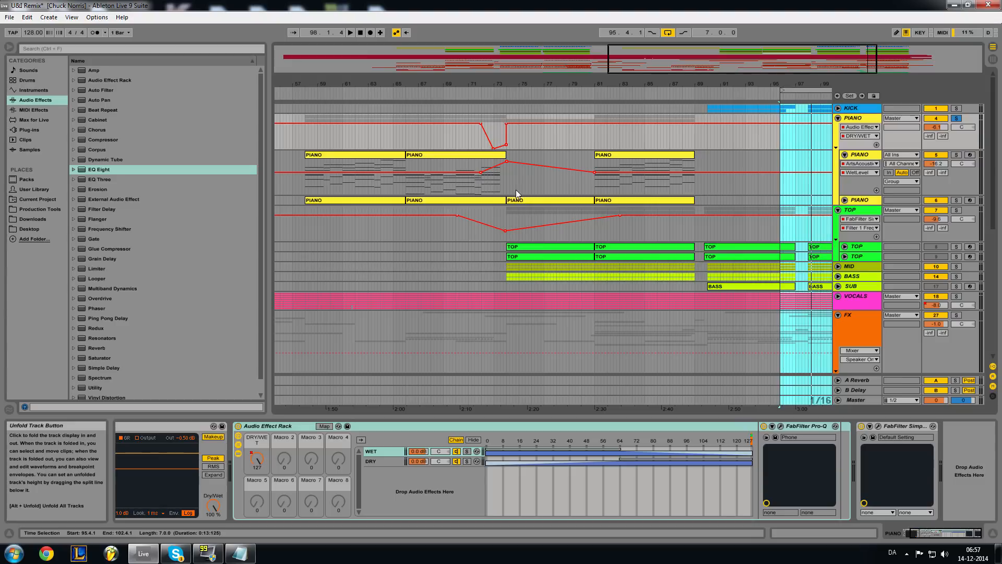
{"action": "left_click", "coordinate": [847, 175]}
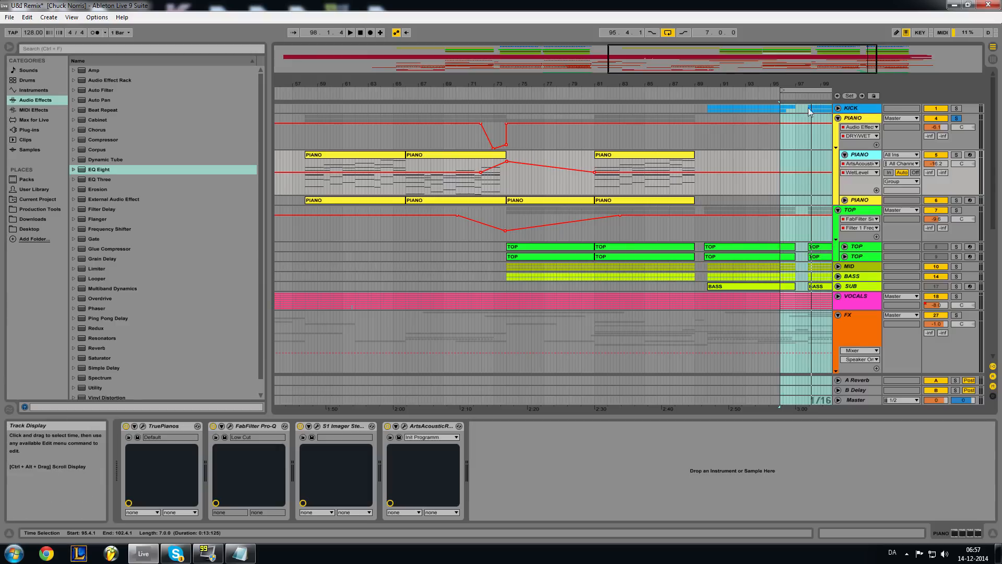
Select the PIANO group and view its rack's FabFilter Pro-Q once more, closing the window.
{"action": "left_click", "coordinate": [859, 139]}
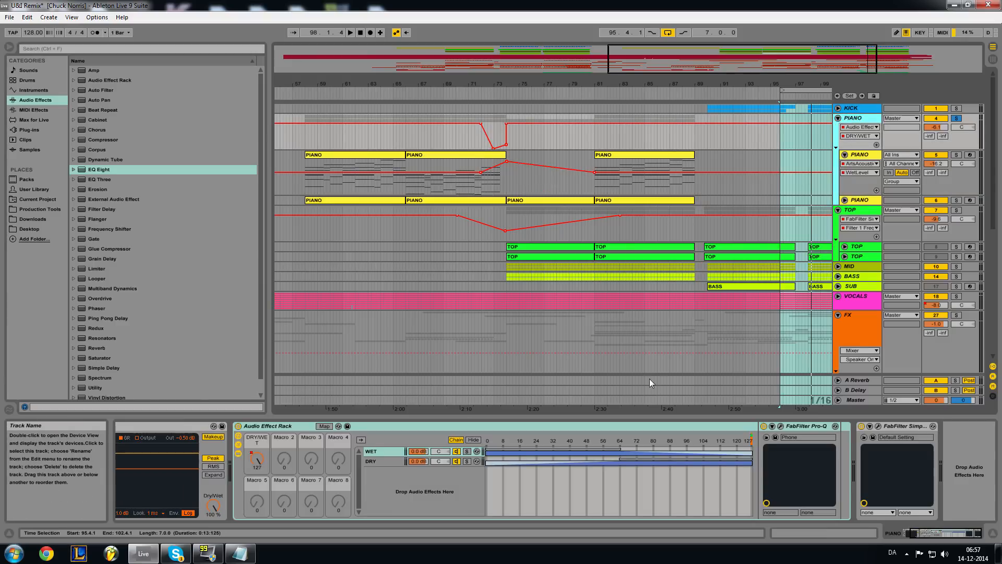
{"action": "left_click", "coordinate": [780, 426]}
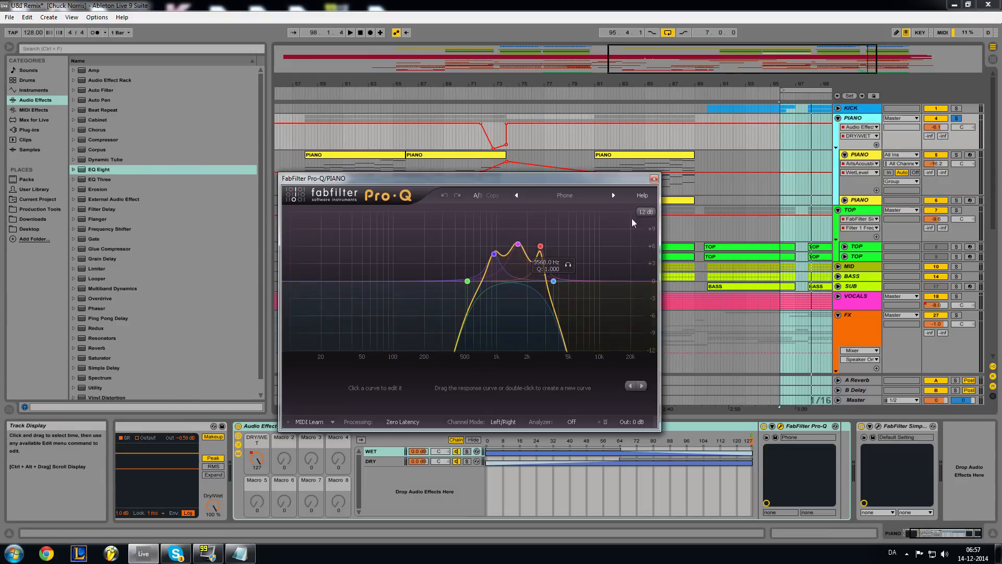
{"action": "left_click", "coordinate": [653, 178]}
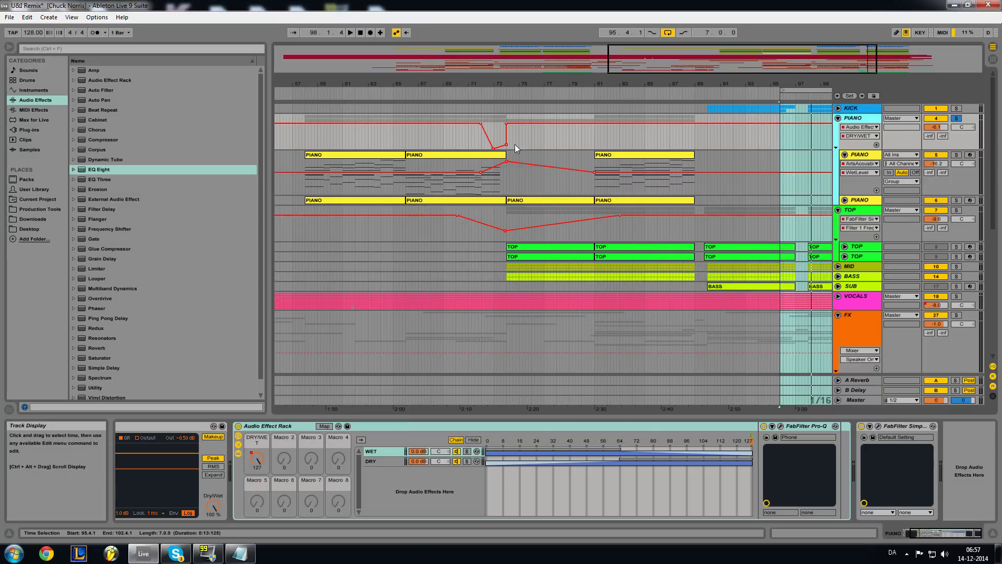
Play the soloed PIANO group through the DRY/WET automation dip around bar 73, then stop playback.
{"action": "left_click", "coordinate": [469, 94]}
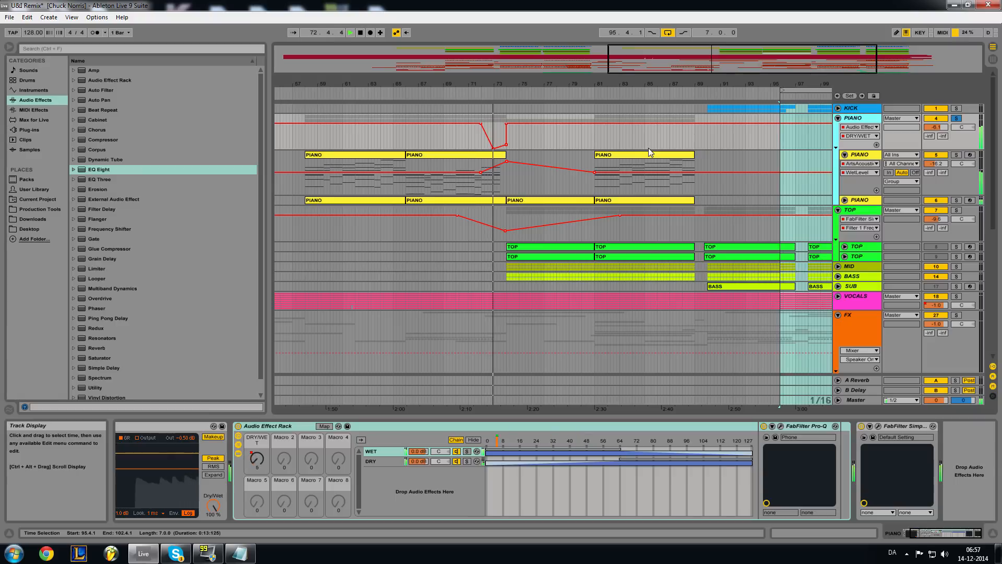
{"action": "left_click", "coordinate": [361, 32]}
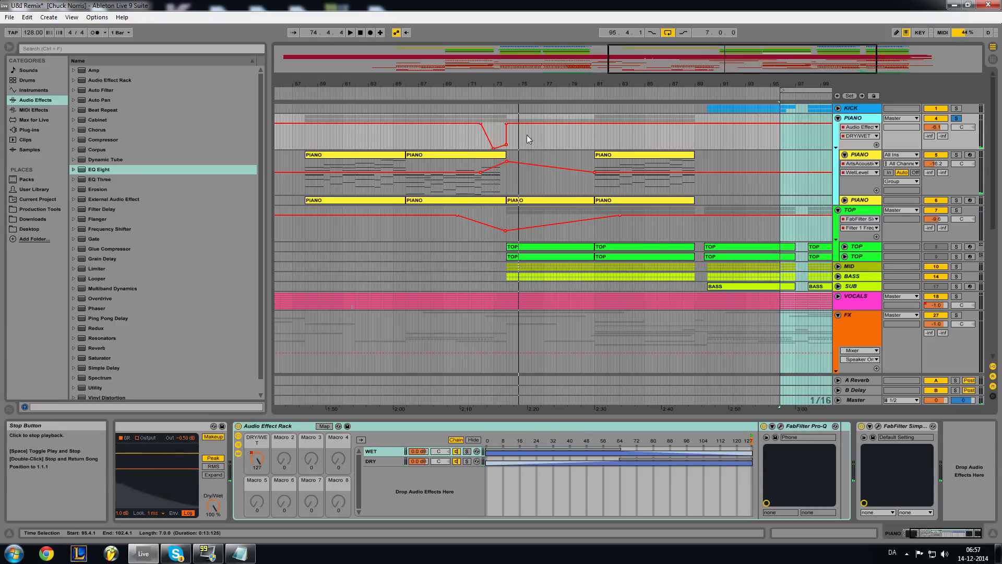
Try moving the DRY/WET breakpoint after the dip later for a gradual rise, restore the sharp jump, and audition the passage again.
{"action": "left_click_drag", "start_coordinate": [506, 123], "coordinate": [543, 123]}
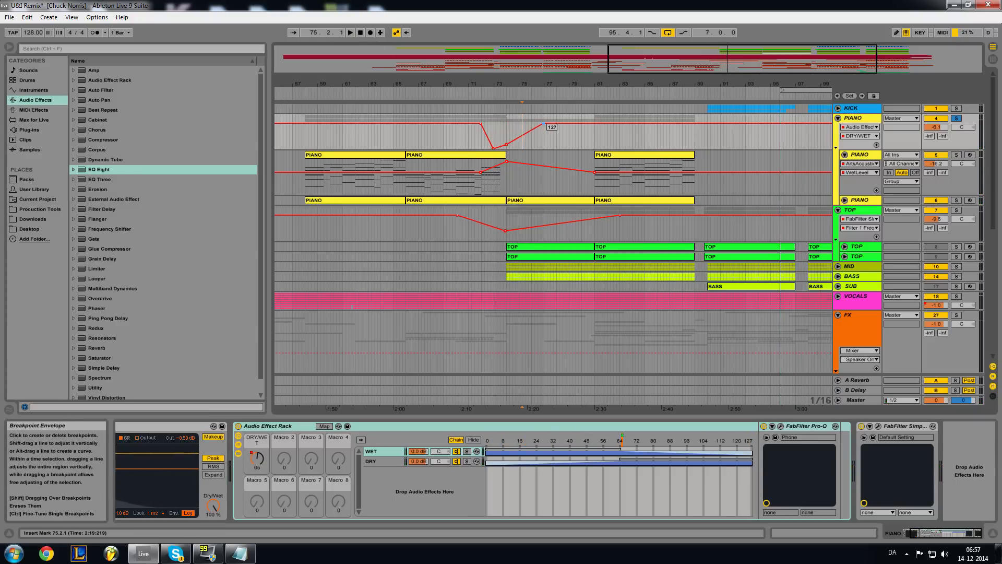
{"action": "left_click_drag", "start_coordinate": [542, 124], "coordinate": [506, 123]}
{"action": "key", "text": "space"}
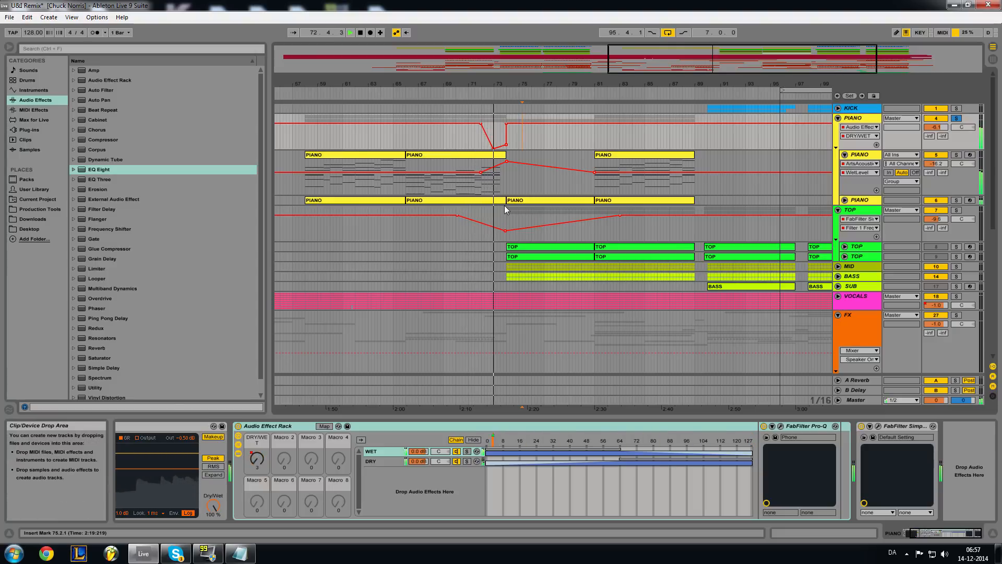
{"action": "left_click", "coordinate": [358, 33]}
Solo the FX group together with PIANO and play the transition around bar 73, stopping playback shortly after it.
{"action": "scroll", "coordinate": [489, 184], "scroll_direction": "down", "scroll_amount": 4}
{"action": "scroll", "coordinate": [487, 183], "scroll_direction": "down", "scroll_amount": 8}
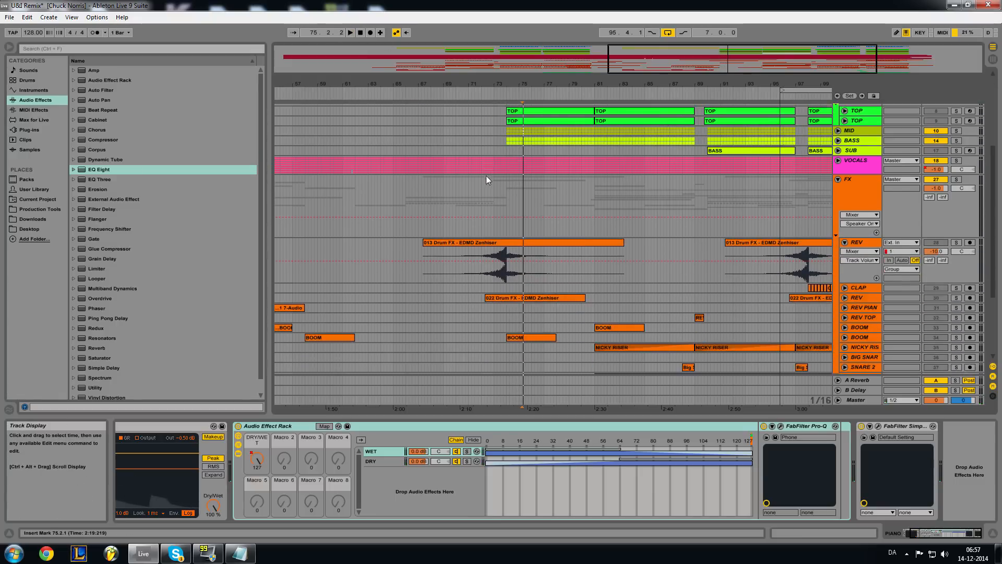
{"action": "scroll", "coordinate": [753, 287], "scroll_direction": "up", "scroll_amount": 6}
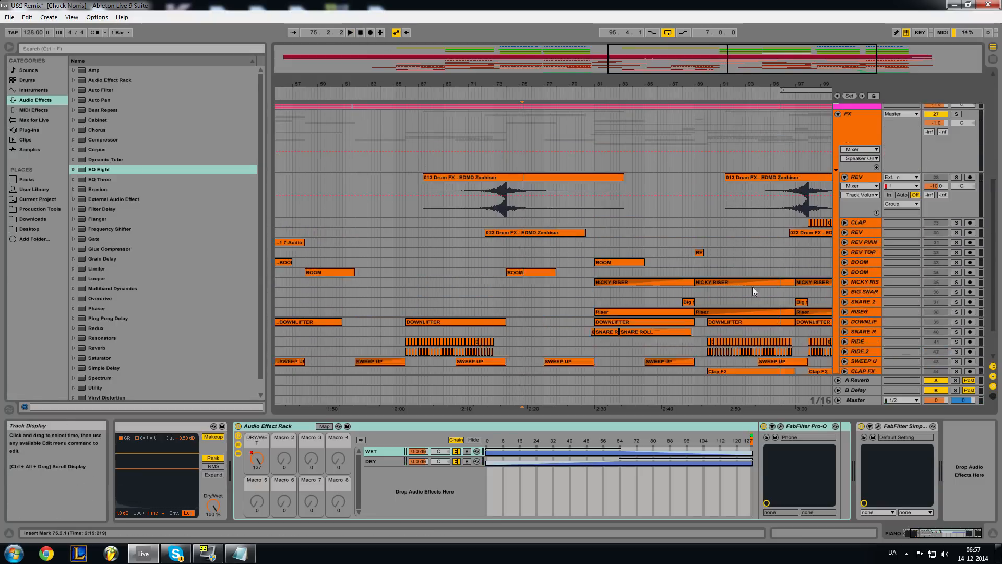
{"action": "scroll", "coordinate": [477, 271], "scroll_direction": "up", "scroll_amount": 3}
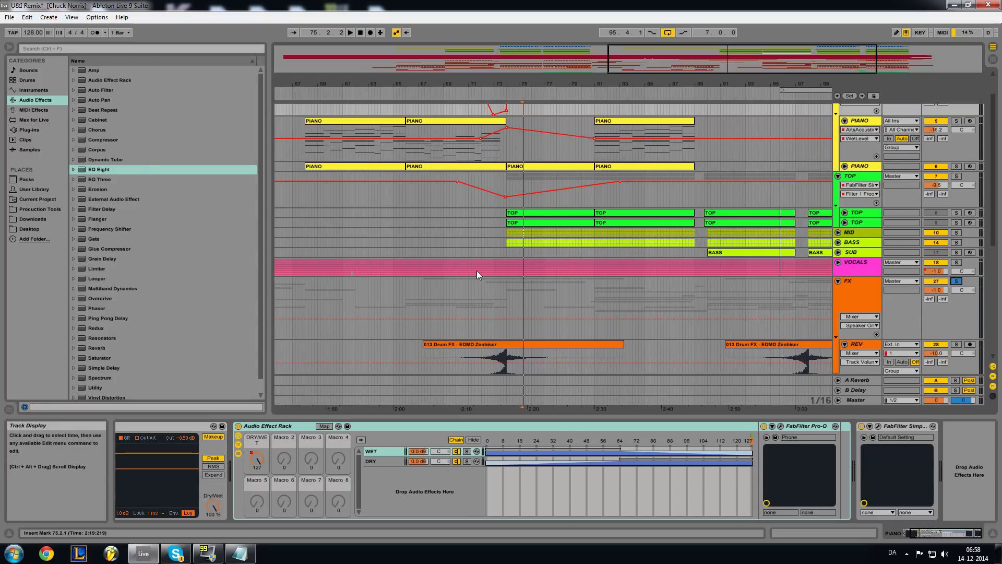
{"action": "left_click", "coordinate": [458, 91]}
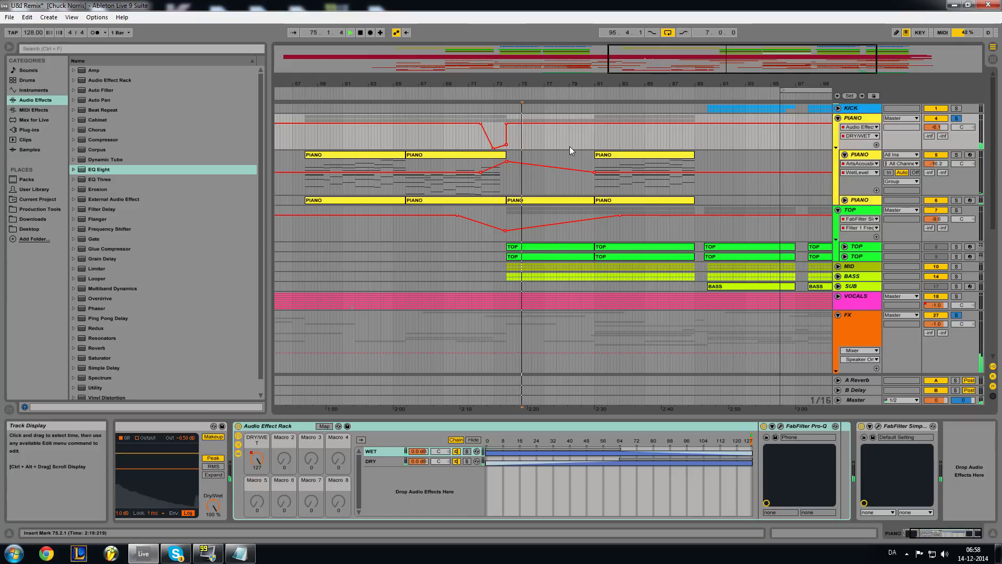
{"action": "scroll", "coordinate": [635, 258], "scroll_direction": "down", "scroll_amount": 3}
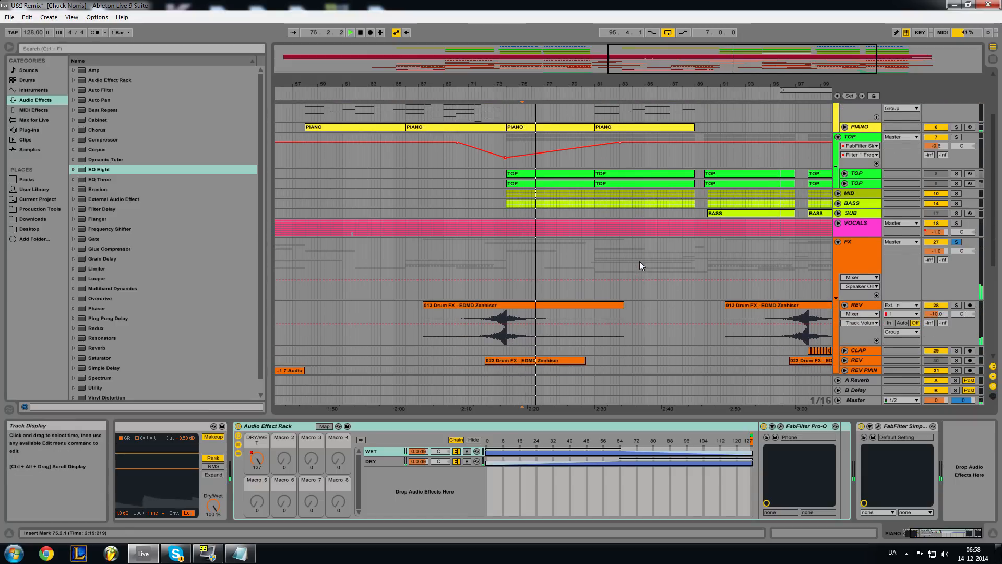
{"action": "scroll", "coordinate": [490, 183], "scroll_direction": "up", "scroll_amount": 3}
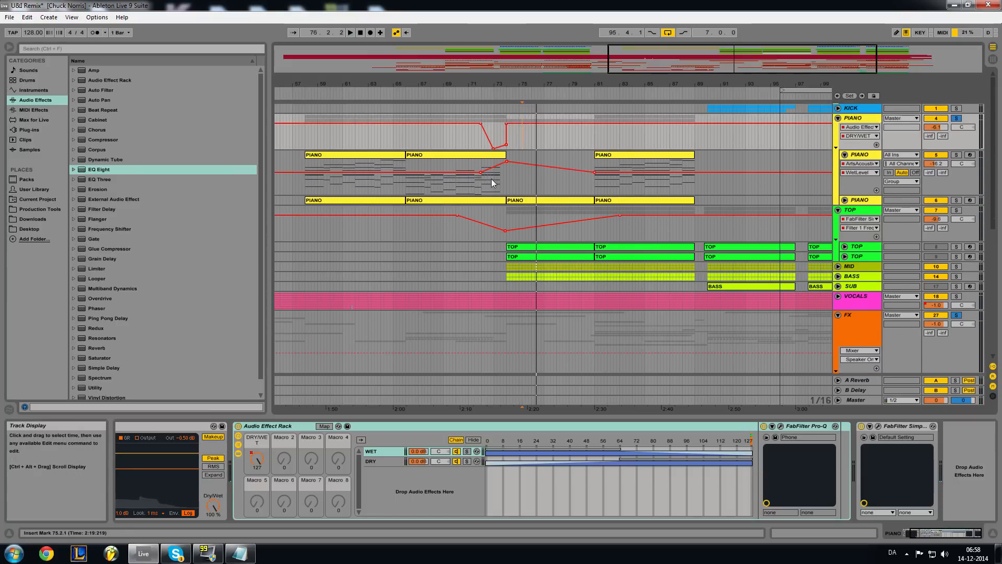
Set the fixed grid to 4 Bars and mark bars 37 to 53, then bars 53 to 57, on the first PIANO track.
{"action": "left_click_drag", "start_coordinate": [619, 65], "coordinate": [550, 78]}
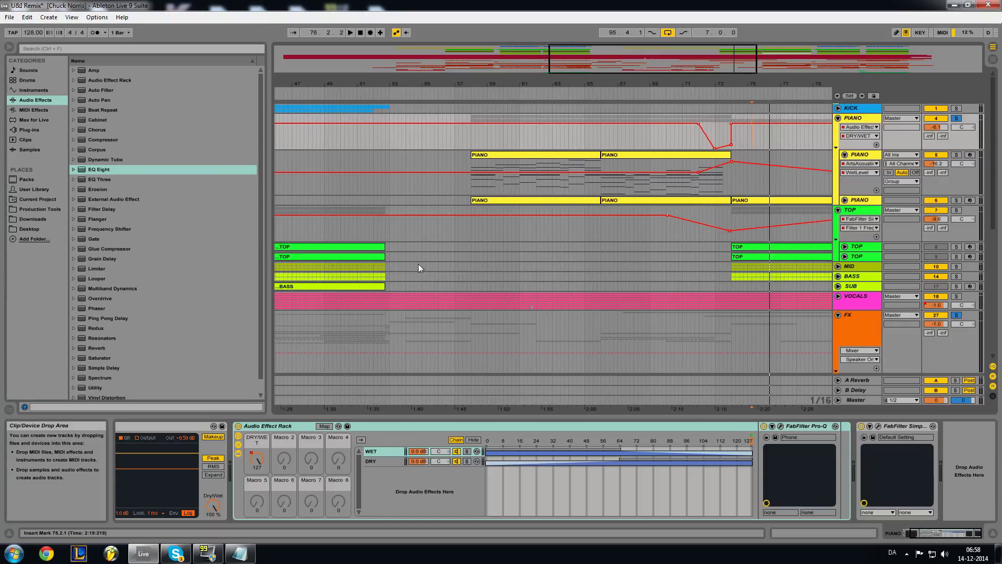
{"action": "left_click", "coordinate": [390, 246]}
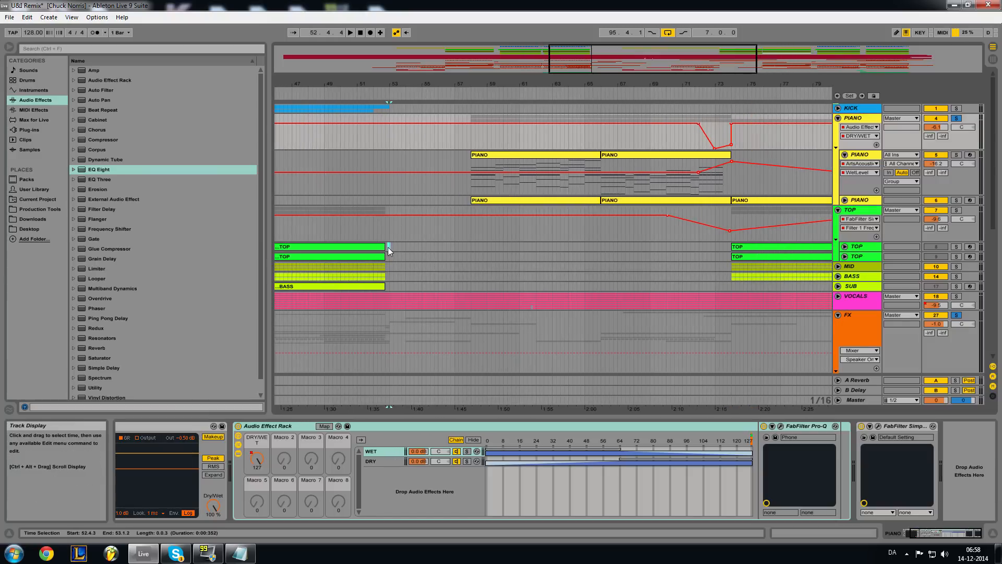
{"action": "right_click", "coordinate": [387, 247]}
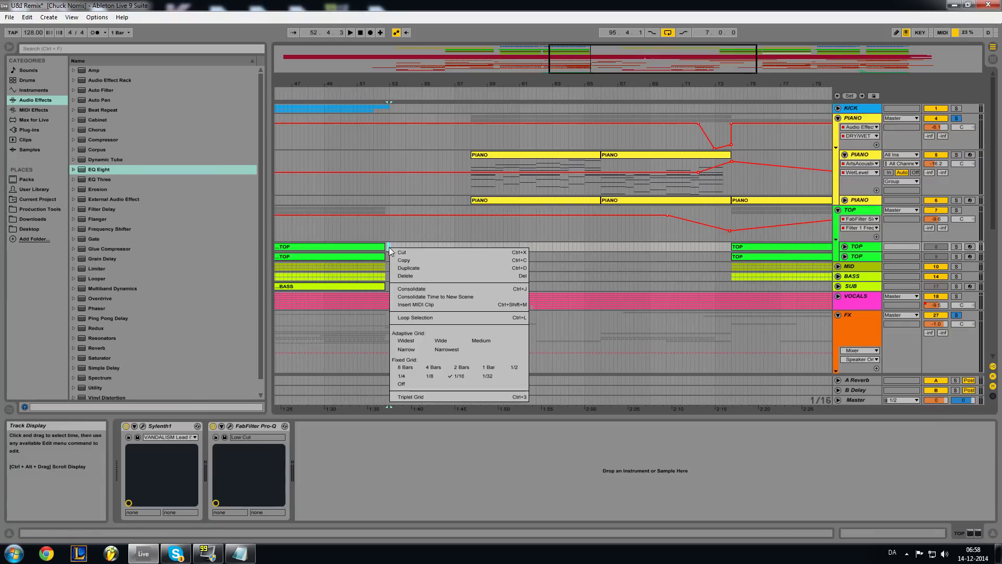
{"action": "left_click", "coordinate": [439, 367]}
{"action": "left_click_drag", "start_coordinate": [575, 68], "coordinate": [537, 51]}
{"action": "left_click_drag", "start_coordinate": [495, 191], "coordinate": [362, 184]}
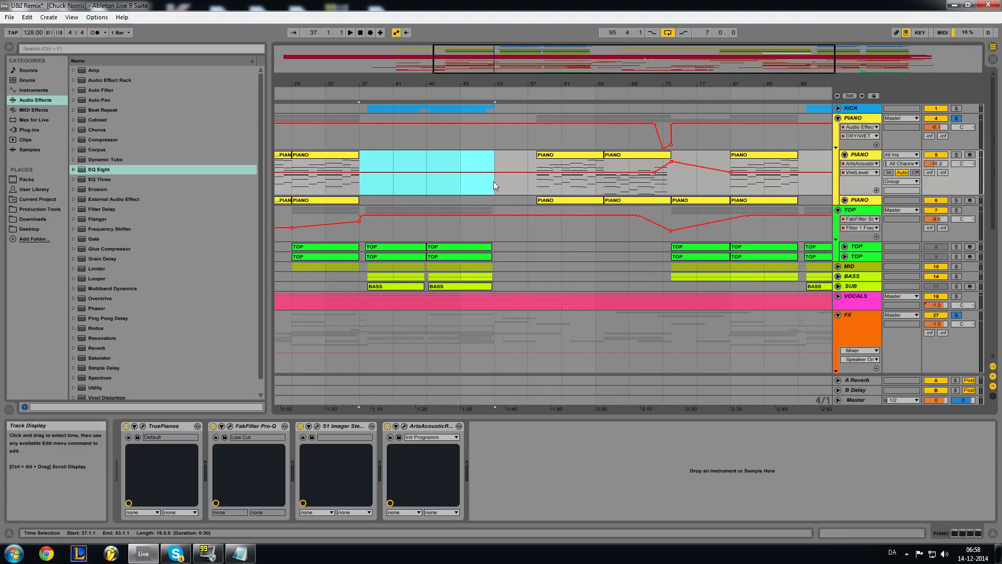
{"action": "left_click_drag", "start_coordinate": [496, 189], "coordinate": [527, 192]}
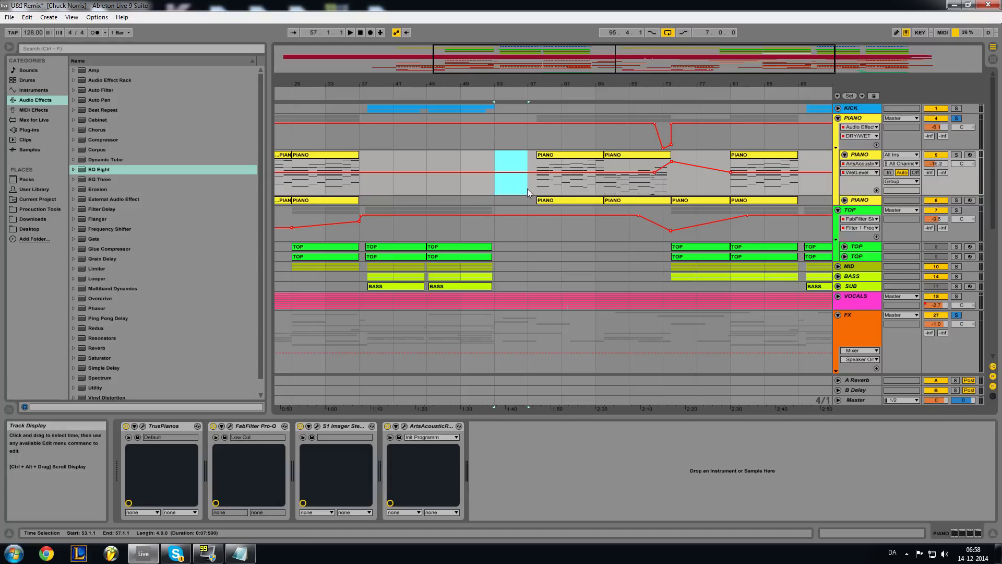
Try fixed grids of 1/8 and 1/4 on the first PIANO track and settle on 1 Bar.
{"action": "right_click", "coordinate": [536, 184]}
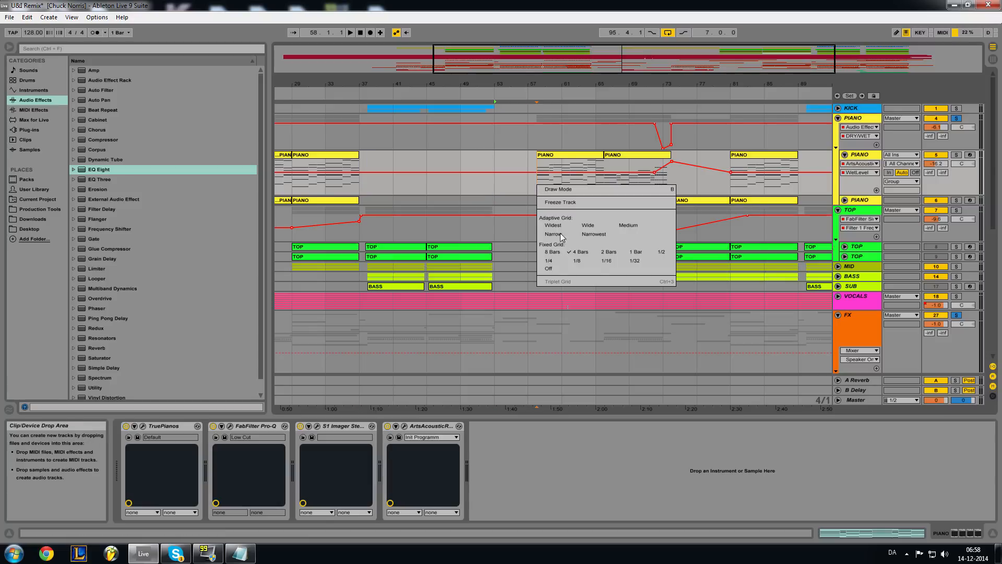
{"action": "left_click", "coordinate": [581, 261]}
{"action": "left_click_drag", "start_coordinate": [534, 185], "coordinate": [531, 188]}
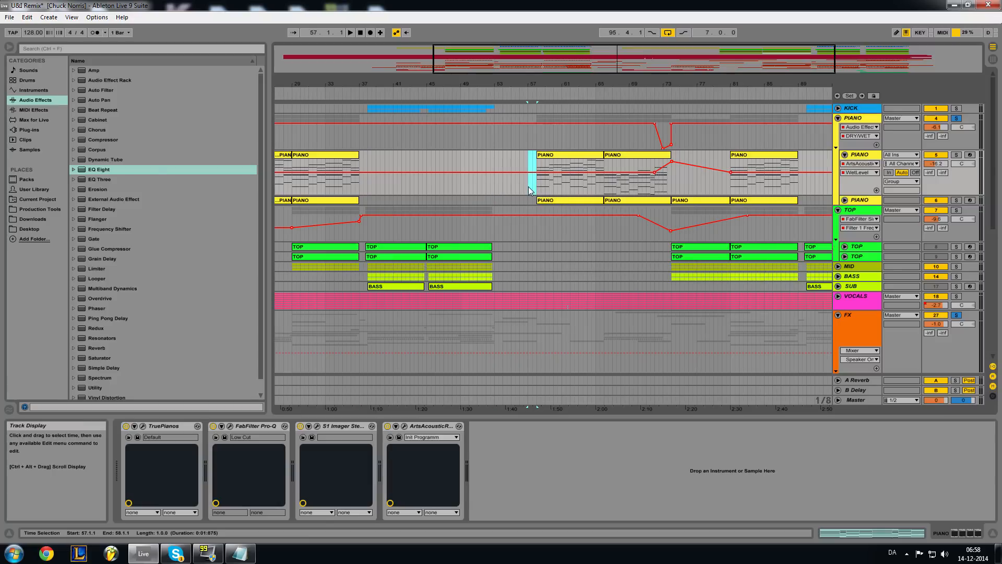
{"action": "right_click", "coordinate": [529, 188]}
{"action": "left_click", "coordinate": [576, 352]}
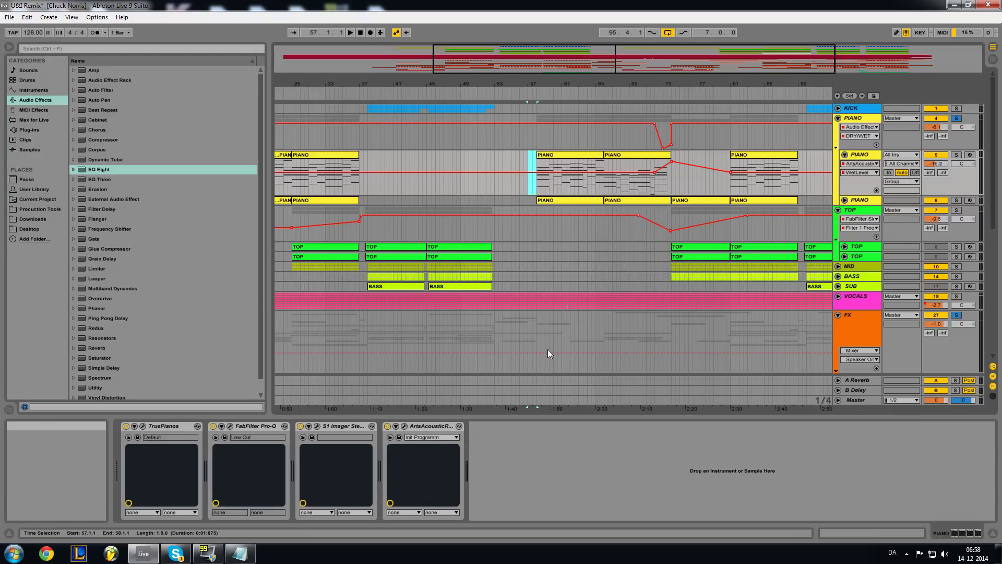
{"action": "right_click", "coordinate": [528, 189]}
{"action": "left_click", "coordinate": [648, 255]}
{"action": "right_click", "coordinate": [534, 190]}
{"action": "left_click", "coordinate": [627, 256]}
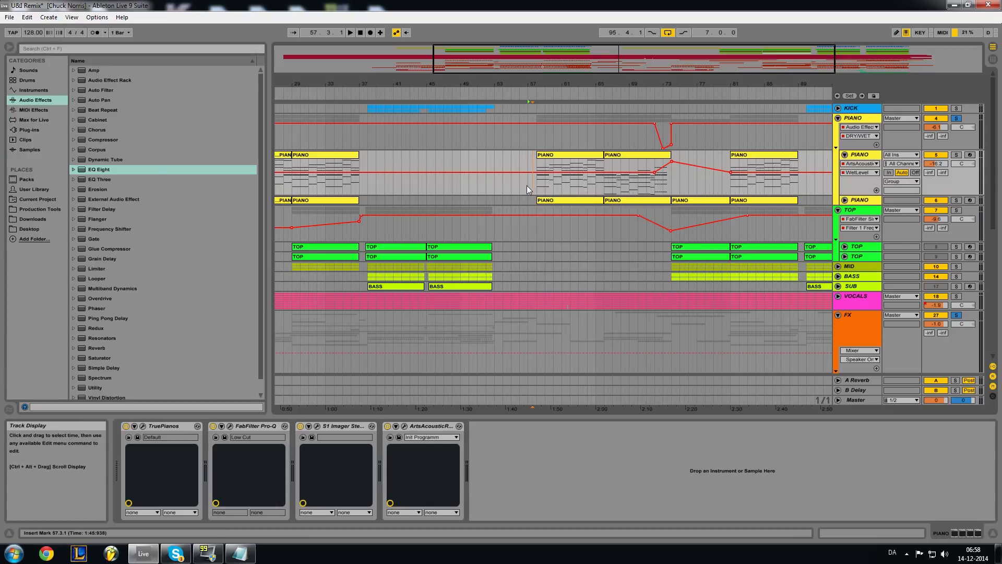
Mark bars 53 to 57 on the first PIANO track, then select the single bar 57 to 58 before the PIANO clip.
{"action": "left_click_drag", "start_coordinate": [528, 186], "coordinate": [494, 186]}
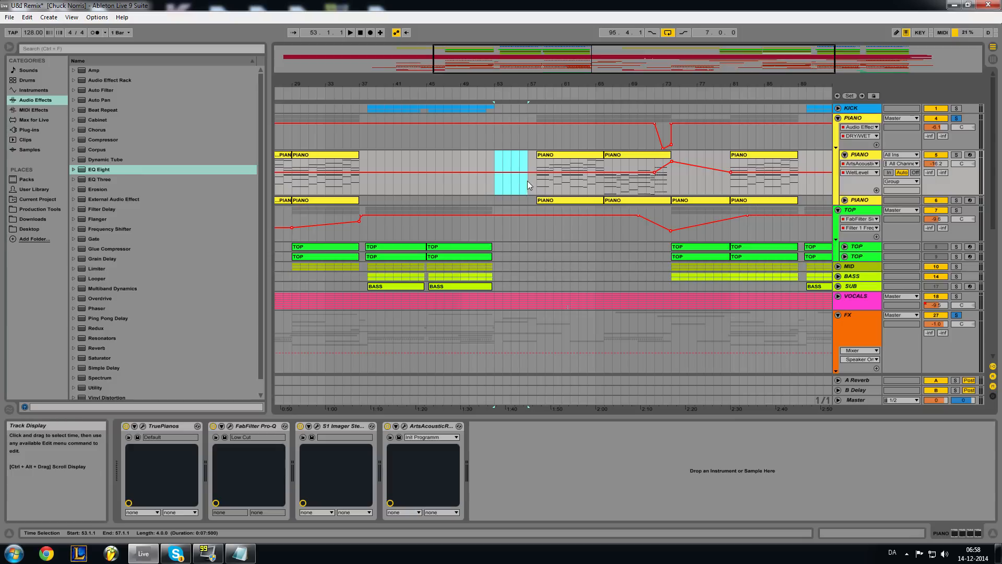
{"action": "left_click_drag", "start_coordinate": [528, 190], "coordinate": [536, 190]}
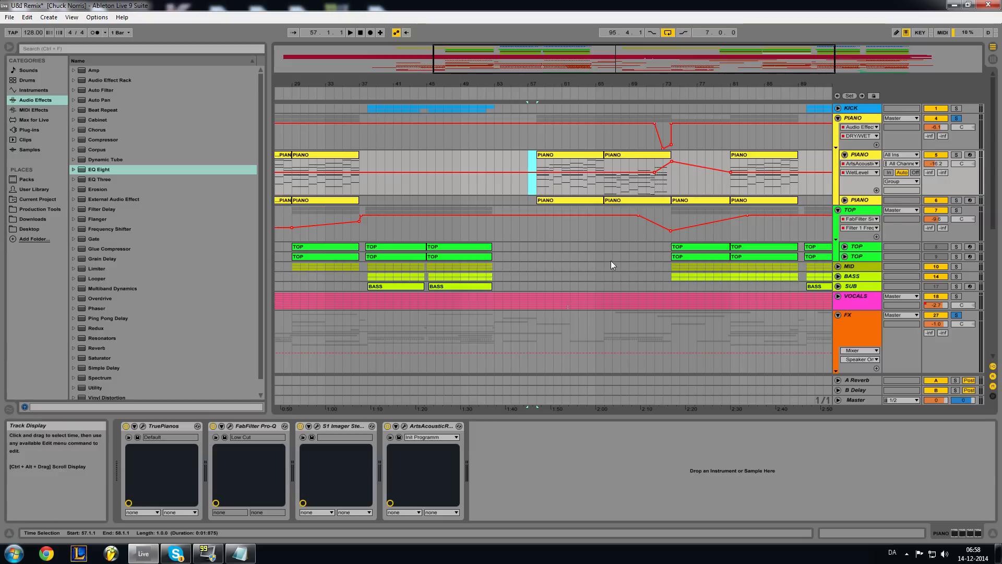
{"action": "scroll", "coordinate": [577, 270], "scroll_direction": "down", "scroll_amount": 3}
{"action": "scroll", "coordinate": [567, 246], "scroll_direction": "up", "scroll_amount": 3}
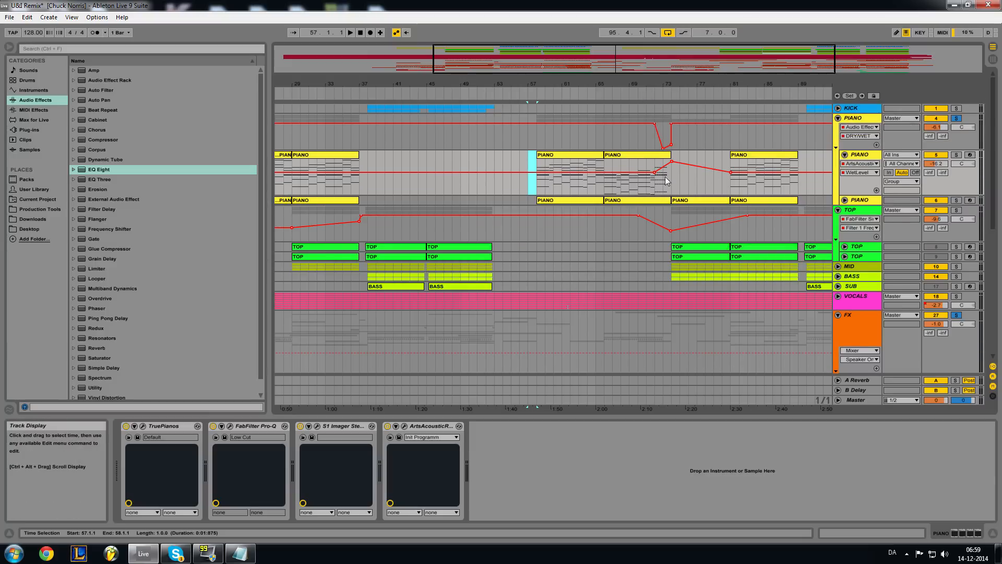
{"action": "left_click_drag", "start_coordinate": [626, 77], "coordinate": [721, 92]}
{"action": "left_click_drag", "start_coordinate": [879, 59], "coordinate": [979, 59]}
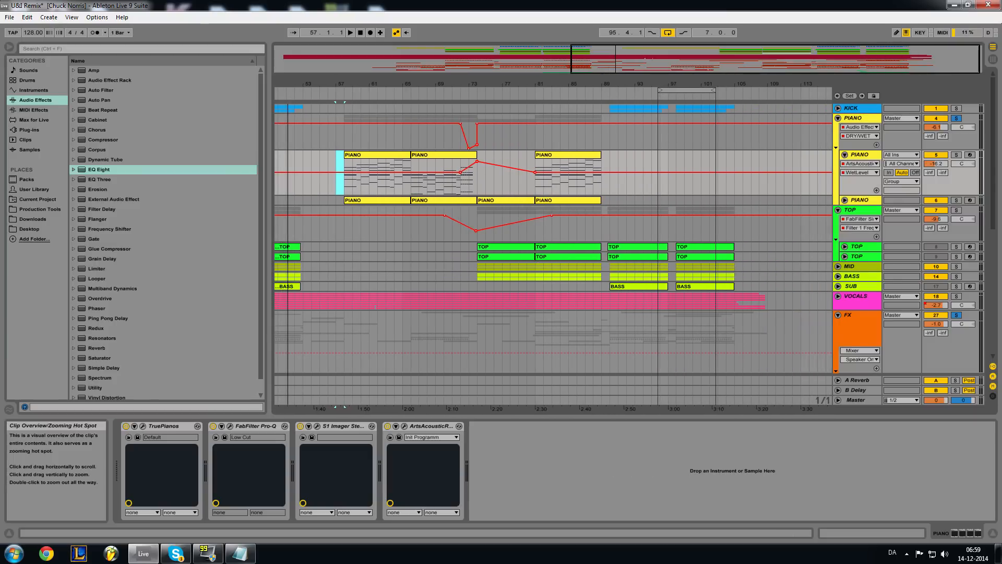
{"action": "mouse_move", "coordinate": [720, 61]}
{"action": "left_mouse_down"}
{"action": "mouse_move", "coordinate": [706, 53]}
{"action": "mouse_move", "coordinate": [708, 63]}
{"action": "left_mouse_up"}
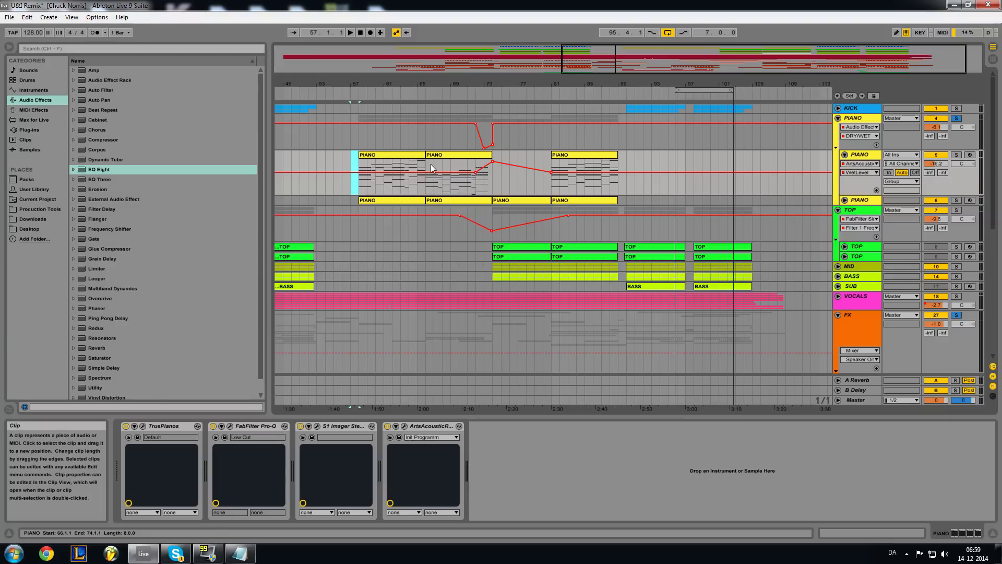
{"action": "left_click_drag", "start_coordinate": [598, 58], "coordinate": [575, 58]}
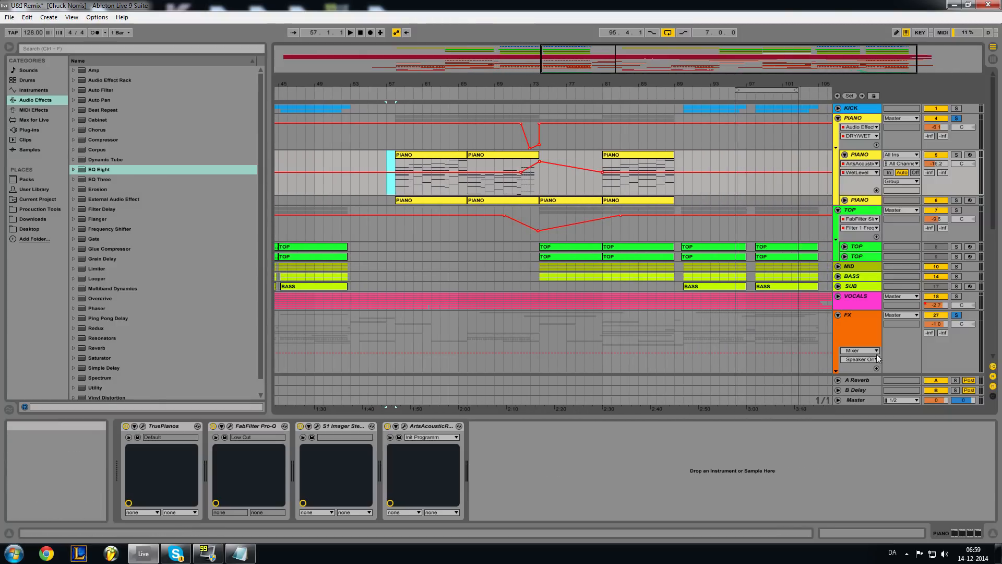
Unfold the VOCALS group to view its vocal audio tracks, then select the group and fold it again.
{"action": "left_click", "coordinate": [838, 296]}
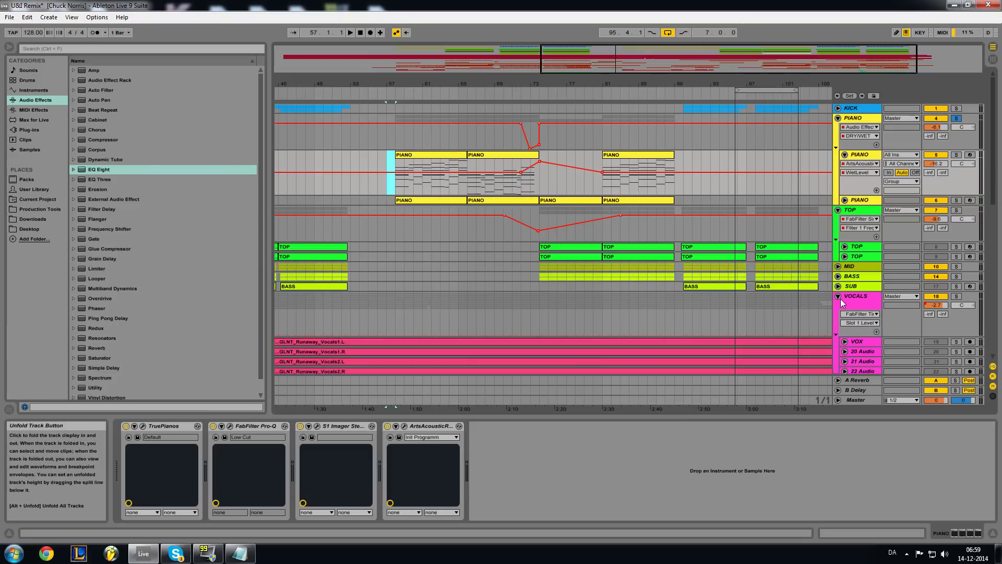
{"action": "left_click", "coordinate": [838, 296]}
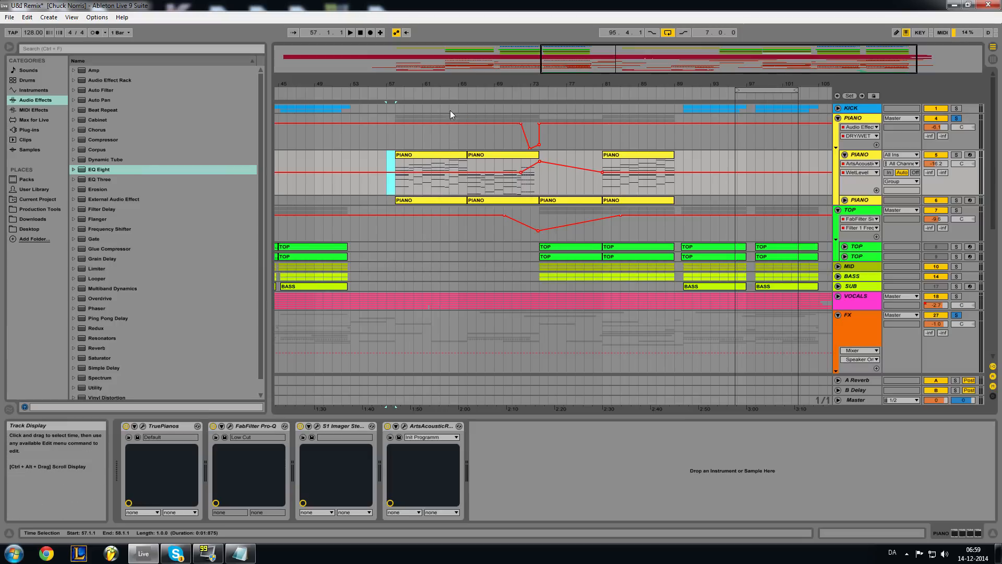
{"action": "left_click", "coordinate": [837, 296]}
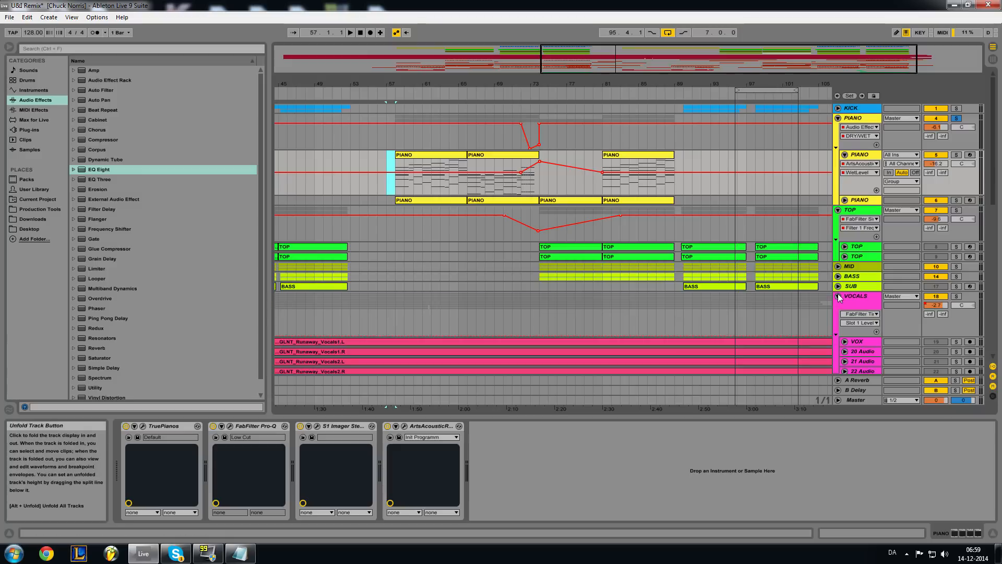
{"action": "scroll", "coordinate": [741, 325], "scroll_direction": "down", "scroll_amount": 3}
{"action": "left_click", "coordinate": [844, 309]}
{"action": "left_click", "coordinate": [845, 309]}
{"action": "scroll", "coordinate": [679, 272], "scroll_direction": "up", "scroll_amount": 2}
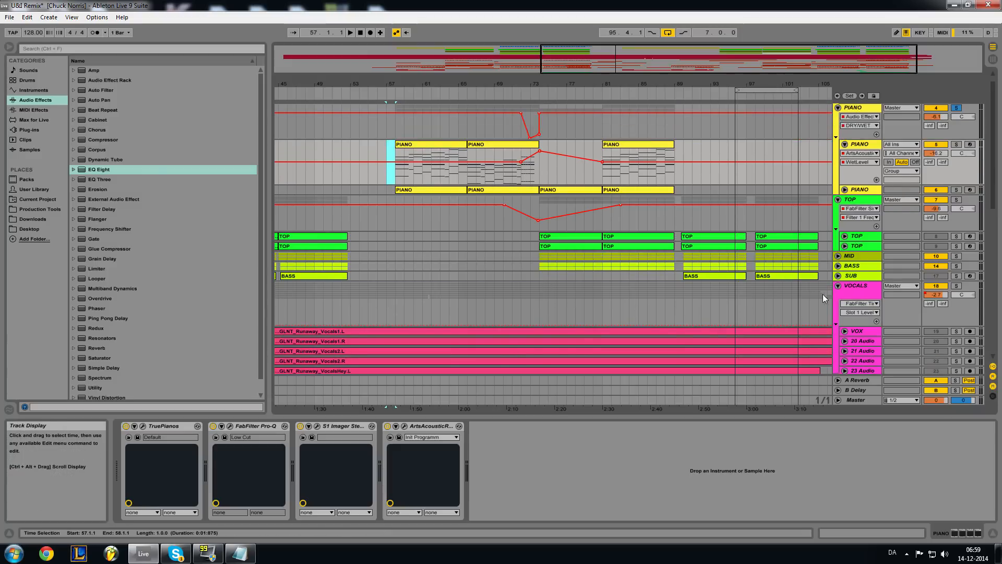
{"action": "left_click", "coordinate": [843, 287]}
{"action": "left_click", "coordinate": [838, 286]}
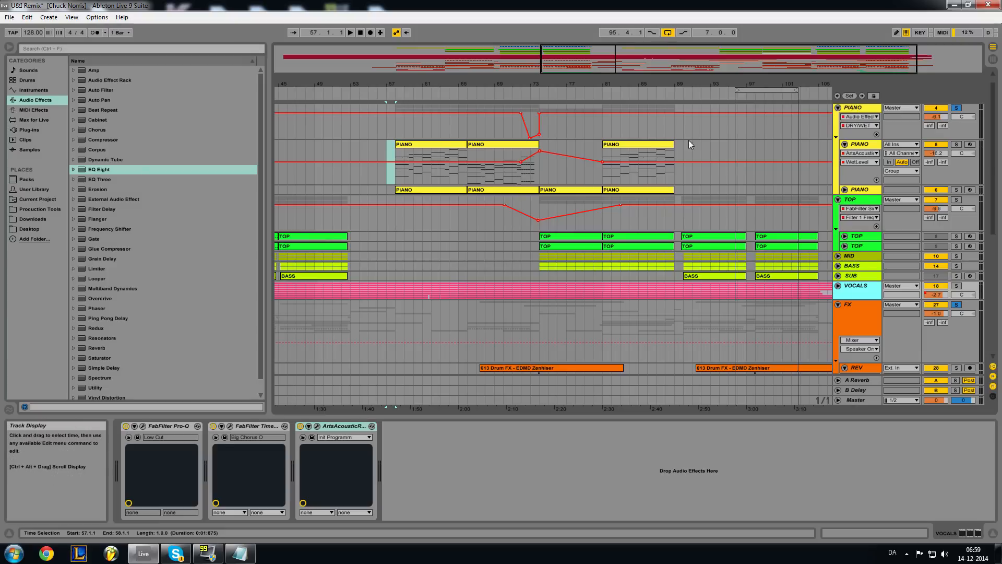
Fold the TOP group, then select the PIANO group and open the FabFilter Pro-Q in its Audio Effect Rack.
{"action": "left_click_drag", "start_coordinate": [559, 70], "coordinate": [513, 61]}
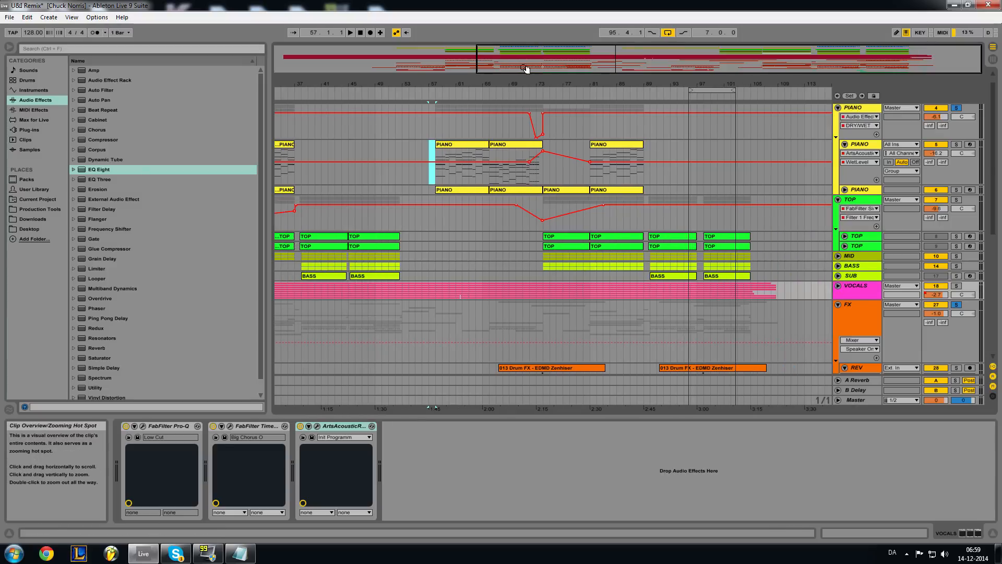
{"action": "left_click", "coordinate": [838, 200]}
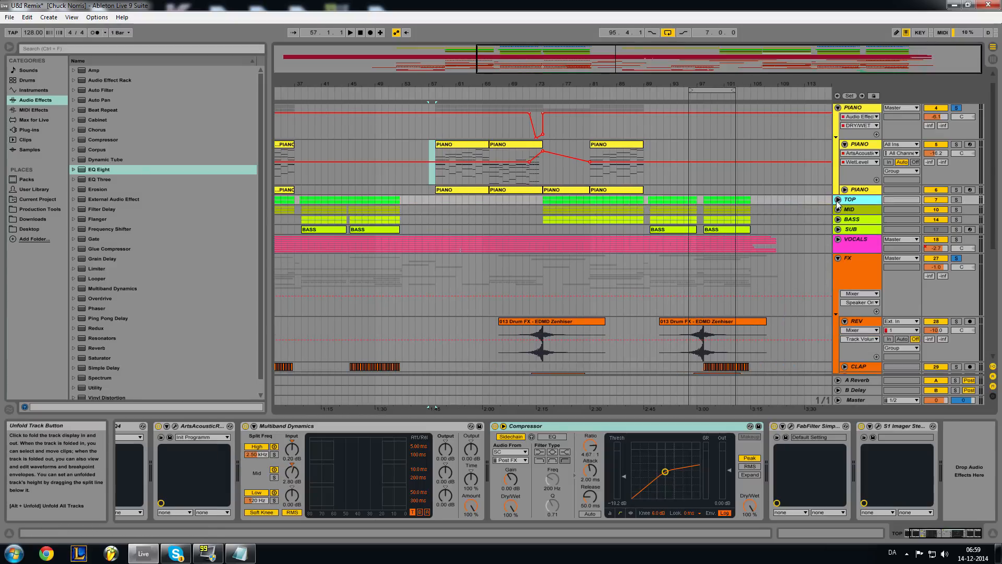
{"action": "left_click", "coordinate": [854, 145]}
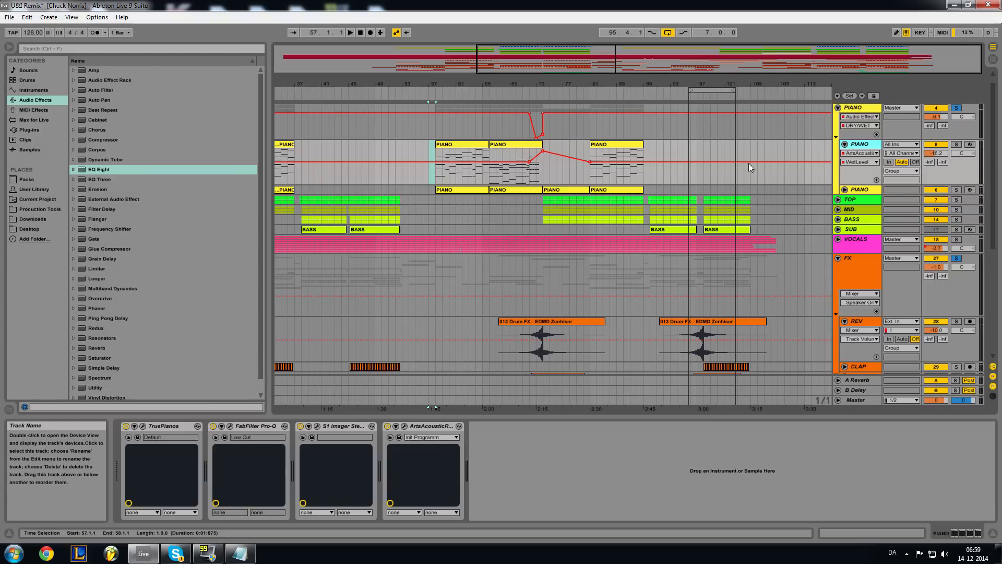
{"action": "left_click", "coordinate": [865, 108]}
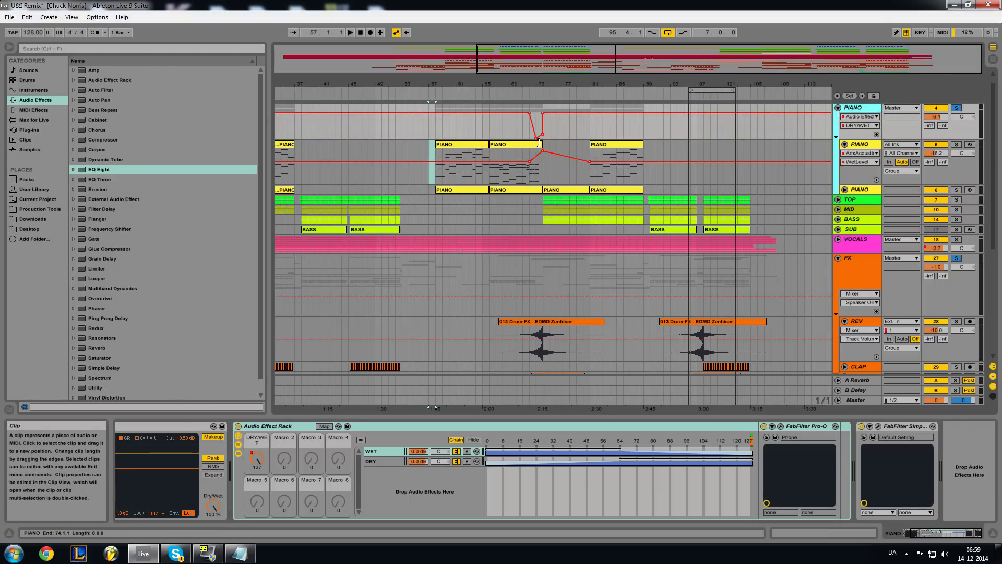
{"action": "left_click", "coordinate": [780, 426]}
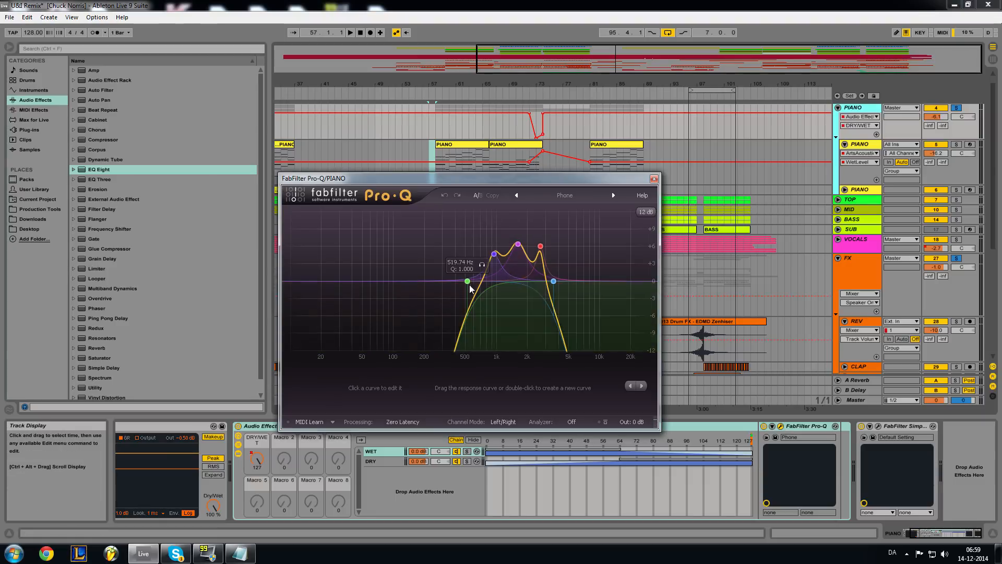
Close the PIANO group's Pro-Q, then fold the first PIANO track and the whole PIANO group.
{"action": "left_click_drag", "start_coordinate": [492, 184], "coordinate": [521, 175]}
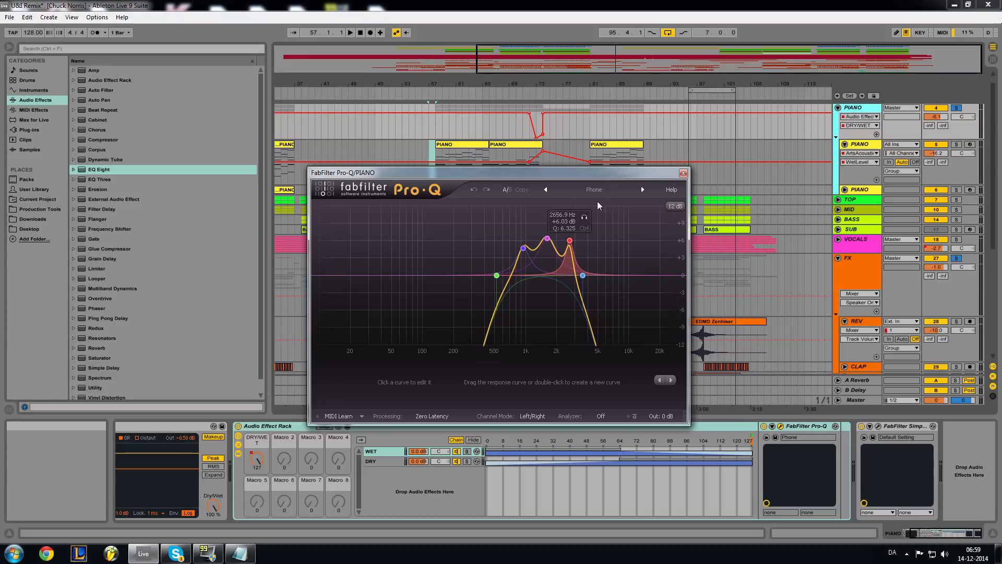
{"action": "left_click", "coordinate": [684, 173]}
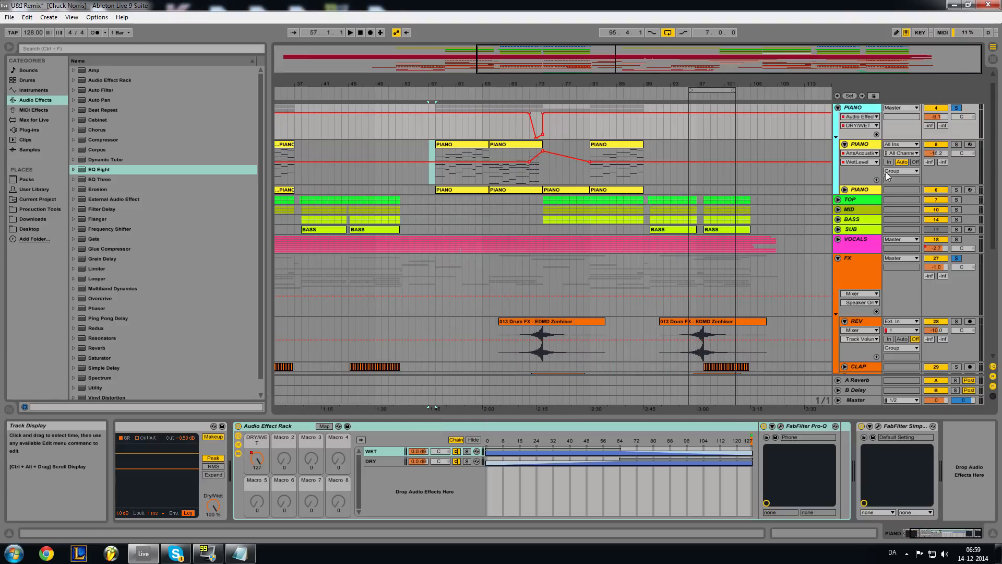
{"action": "left_click", "coordinate": [860, 149]}
{"action": "left_click", "coordinate": [845, 145]}
{"action": "left_click", "coordinate": [852, 108]}
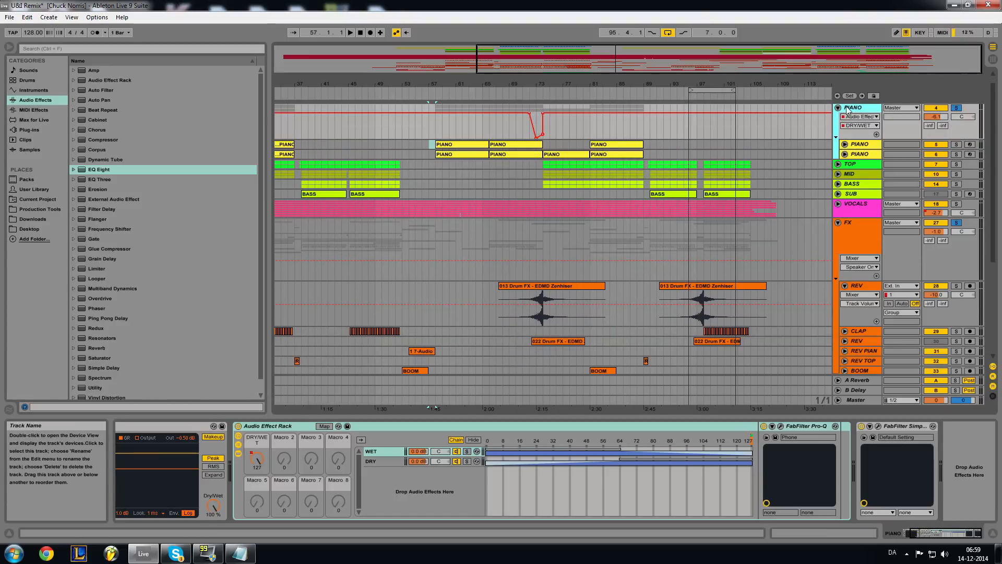
{"action": "left_click", "coordinate": [838, 108]}
{"action": "scroll", "coordinate": [653, 211], "scroll_direction": "up", "scroll_amount": 2}
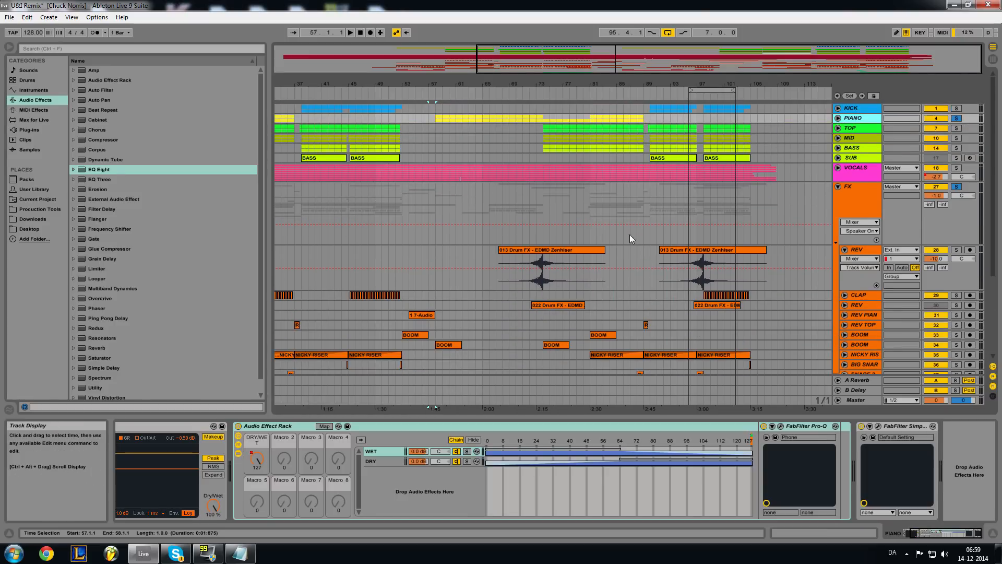
Show the Master track's device chain and examine the settings of its FabFilter Pro-Q and TP Basslane plug-ins.
{"action": "scroll", "coordinate": [628, 229], "scroll_direction": "down", "scroll_amount": 3}
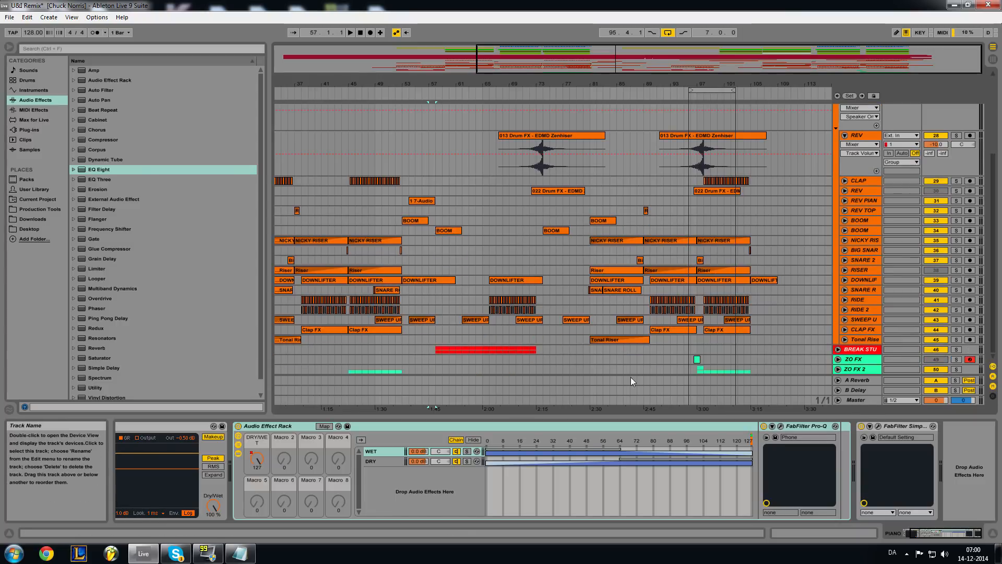
{"action": "left_click", "coordinate": [855, 399]}
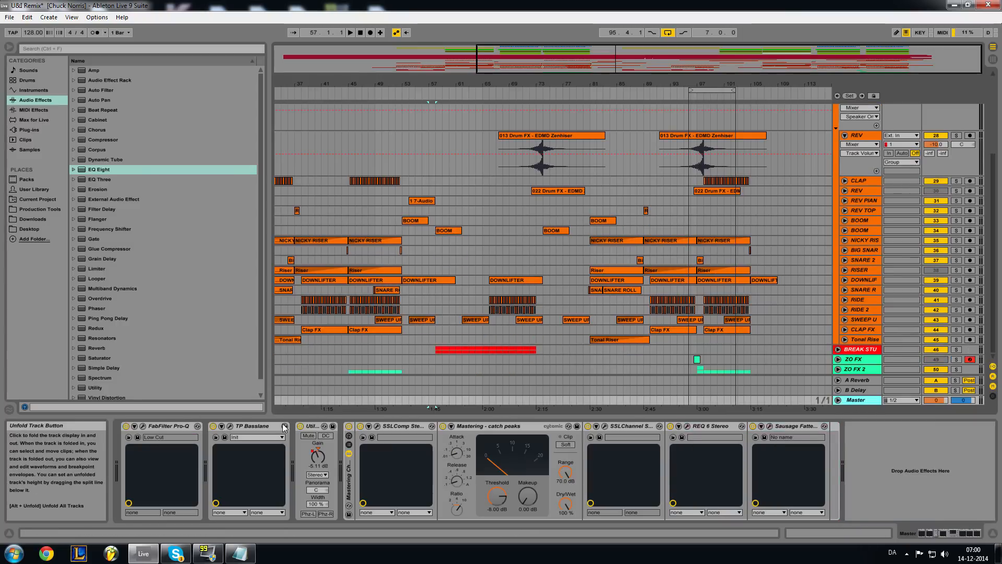
{"action": "left_click", "coordinate": [143, 427]}
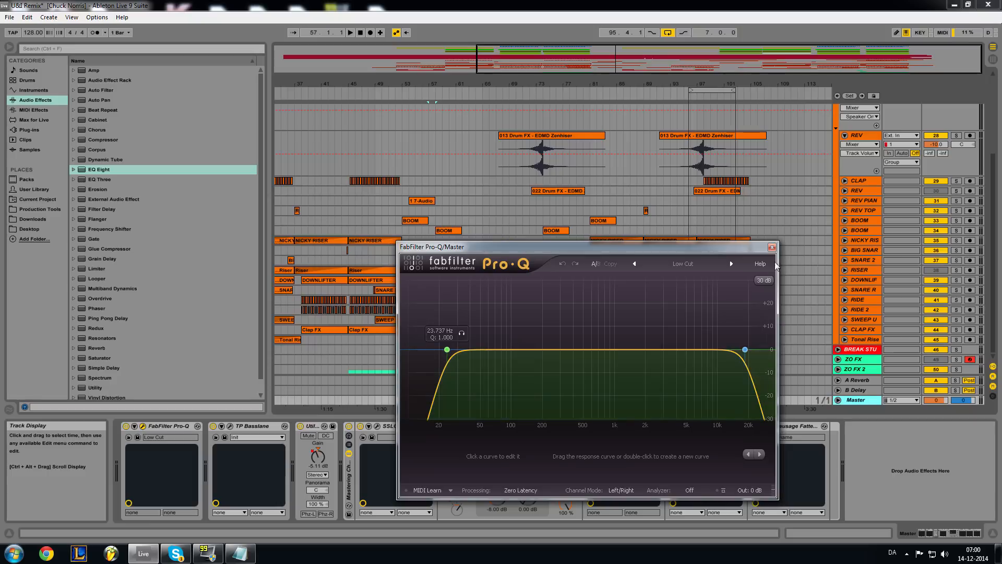
{"action": "left_click", "coordinate": [772, 246]}
{"action": "left_click", "coordinate": [230, 426]}
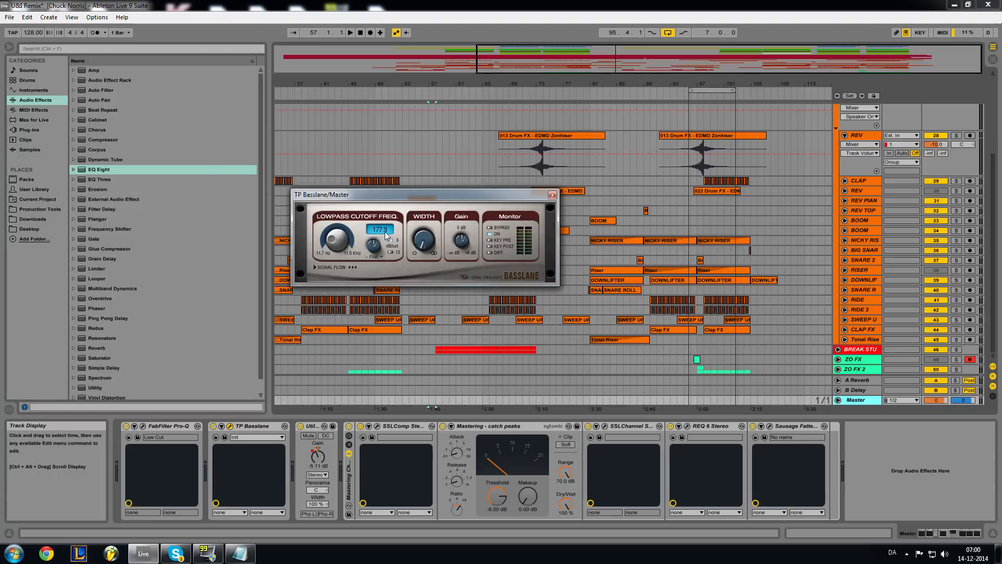
{"action": "left_click", "coordinate": [553, 195]}
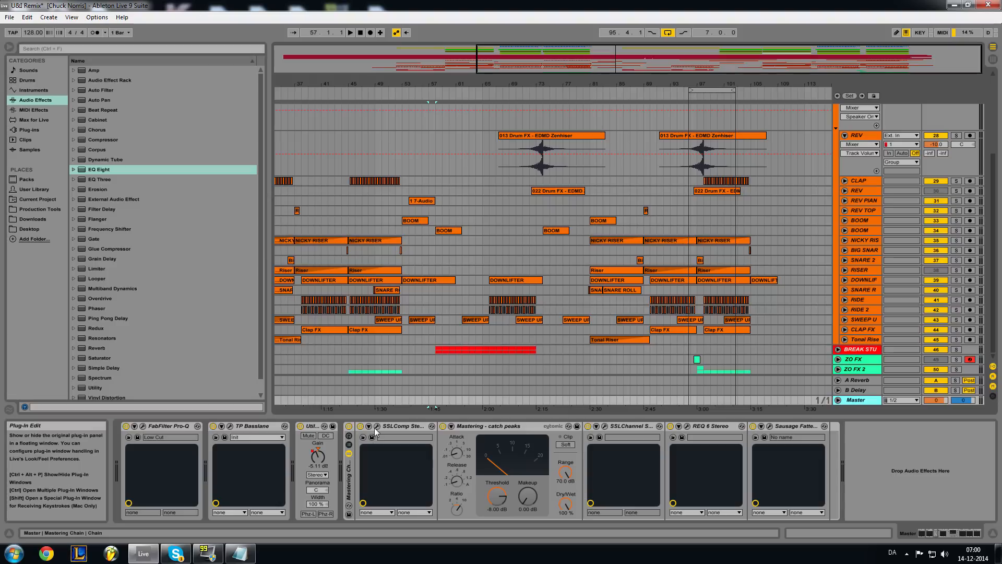
Unfold the Master track and temporarily enlarge its lane to examine the Utility Gain automation across the whole arrangement.
{"action": "left_click", "coordinate": [312, 425]}
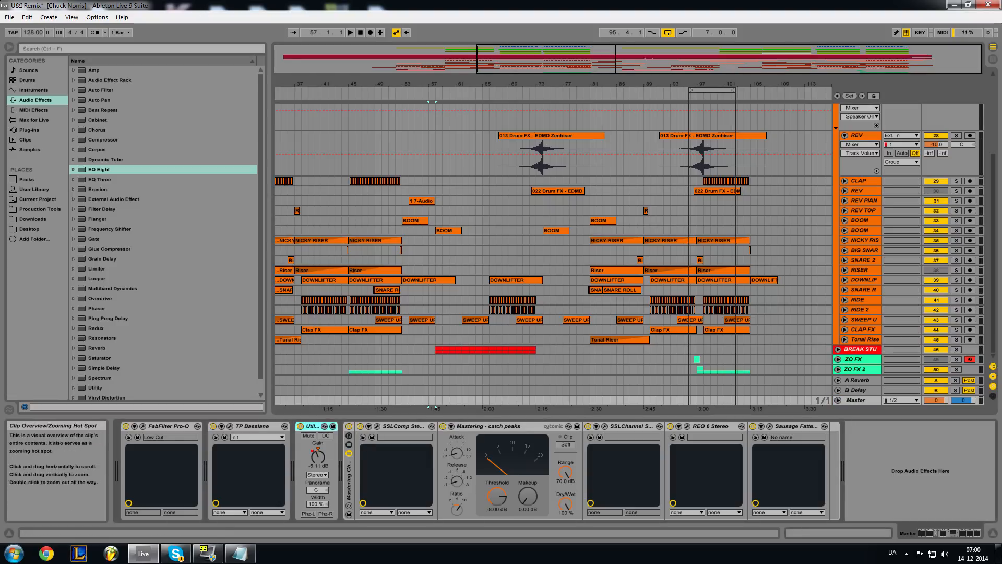
{"action": "left_click_drag", "start_coordinate": [627, 81], "coordinate": [627, 50]}
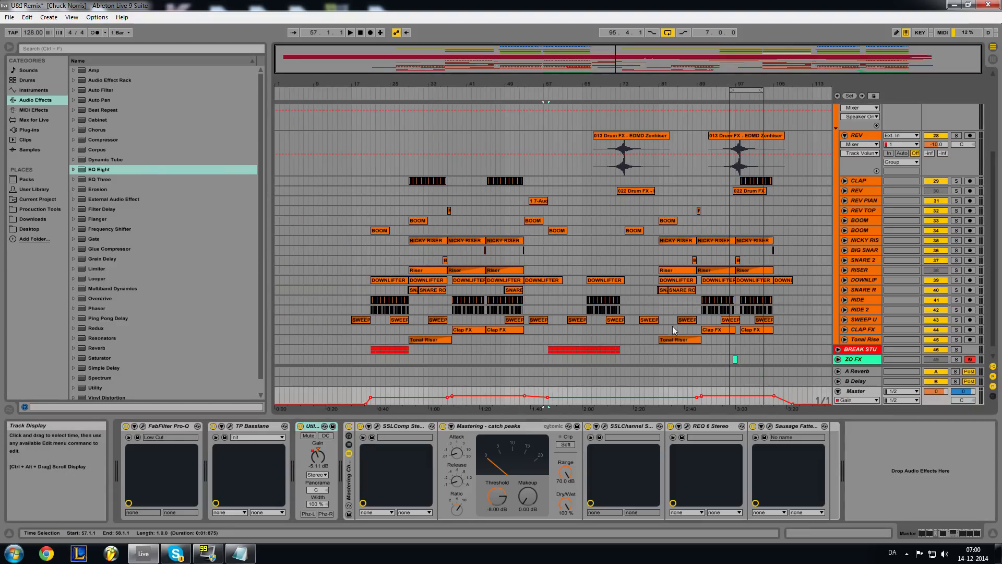
{"action": "left_click", "coordinate": [838, 400]}
{"action": "left_click", "coordinate": [860, 386]}
{"action": "left_click_drag", "start_coordinate": [861, 386], "coordinate": [861, 182]}
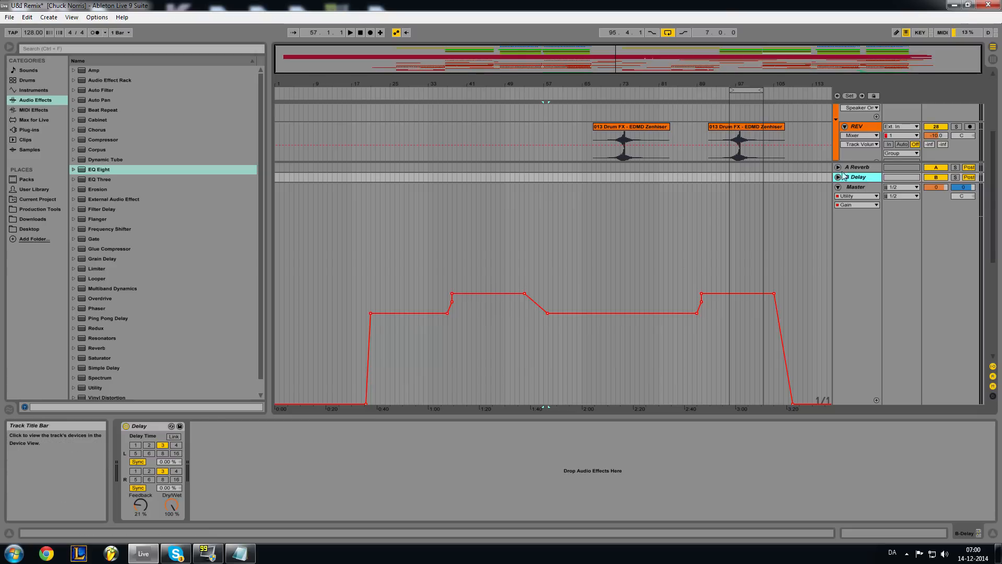
{"action": "left_click", "coordinate": [505, 299]}
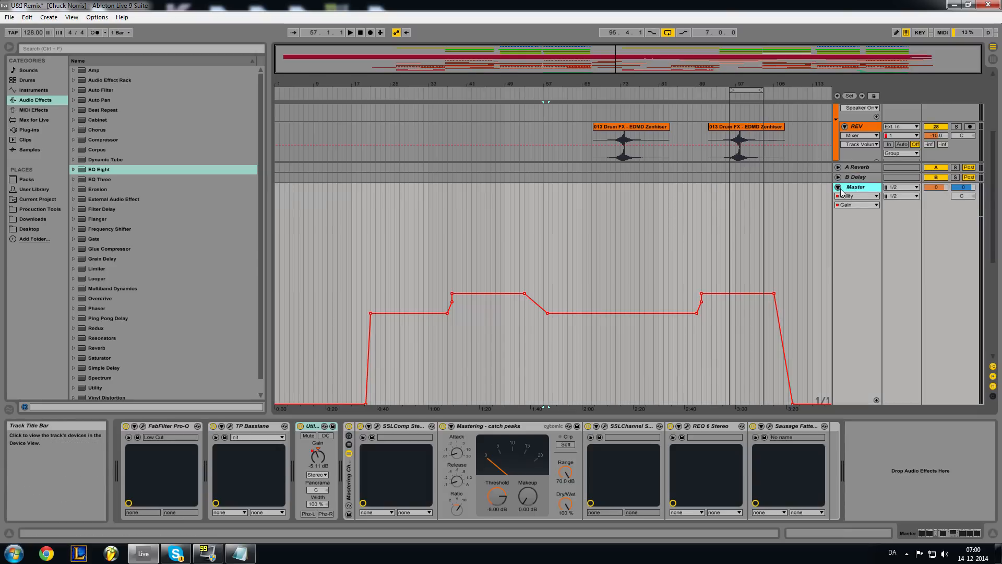
{"action": "left_click_drag", "start_coordinate": [859, 159], "coordinate": [851, 353]}
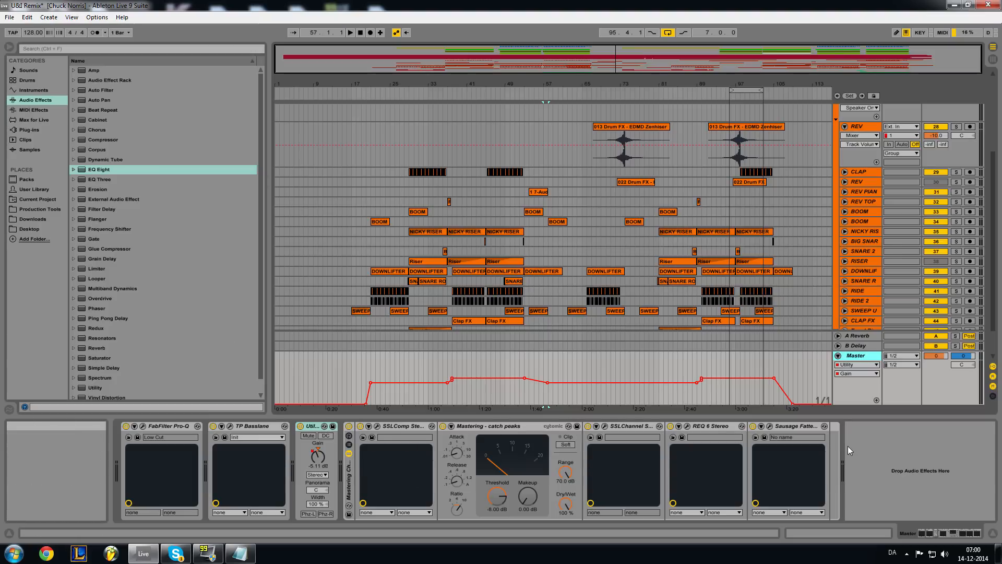
Check the Master's Utility gain at bar 38 and for the selection from bar 29 to 37.
{"action": "left_click", "coordinate": [400, 427]}
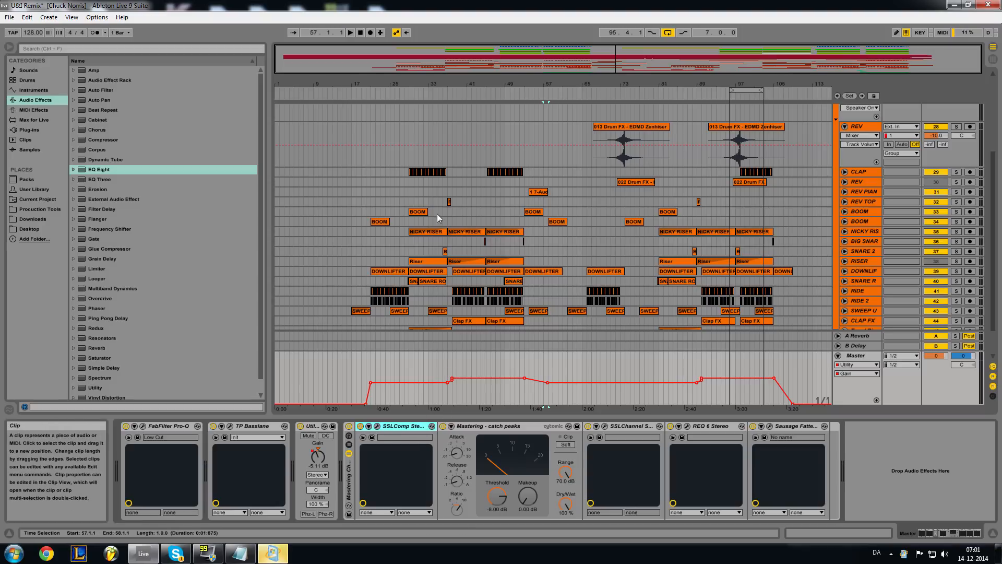
{"action": "left_click", "coordinate": [452, 295]}
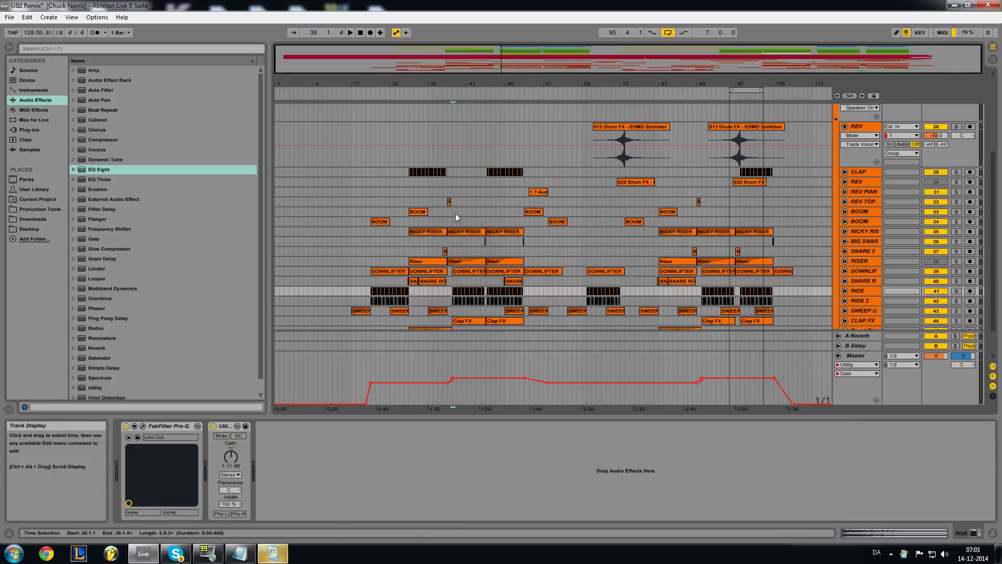
{"action": "left_click", "coordinate": [865, 355]}
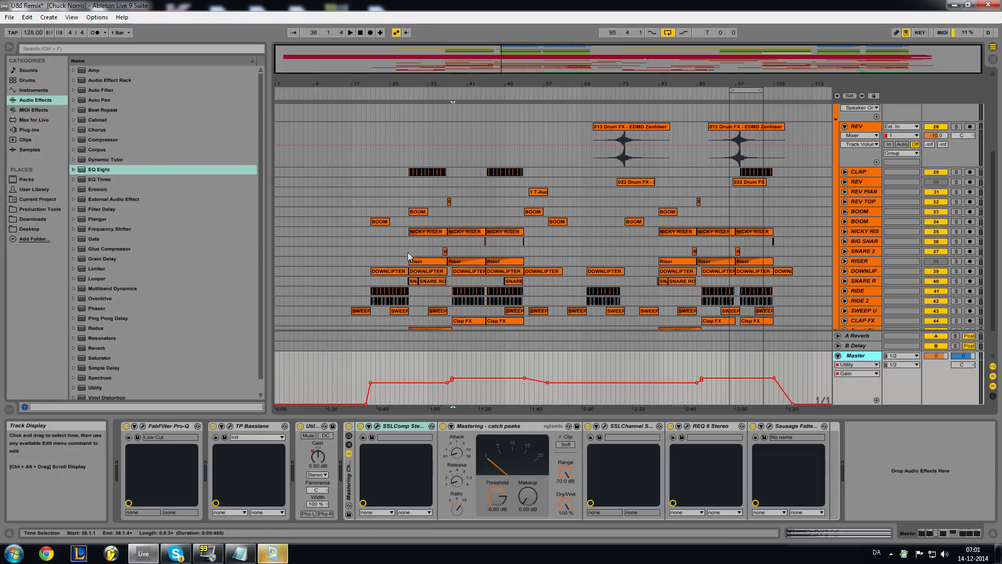
{"action": "left_click_drag", "start_coordinate": [410, 243], "coordinate": [448, 242]}
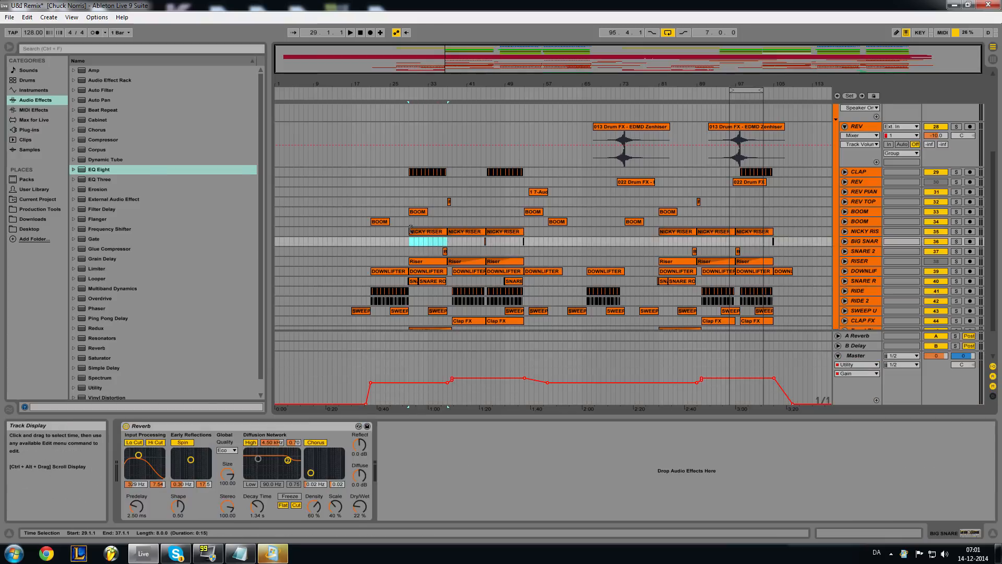
{"action": "left_click", "coordinate": [865, 386]}
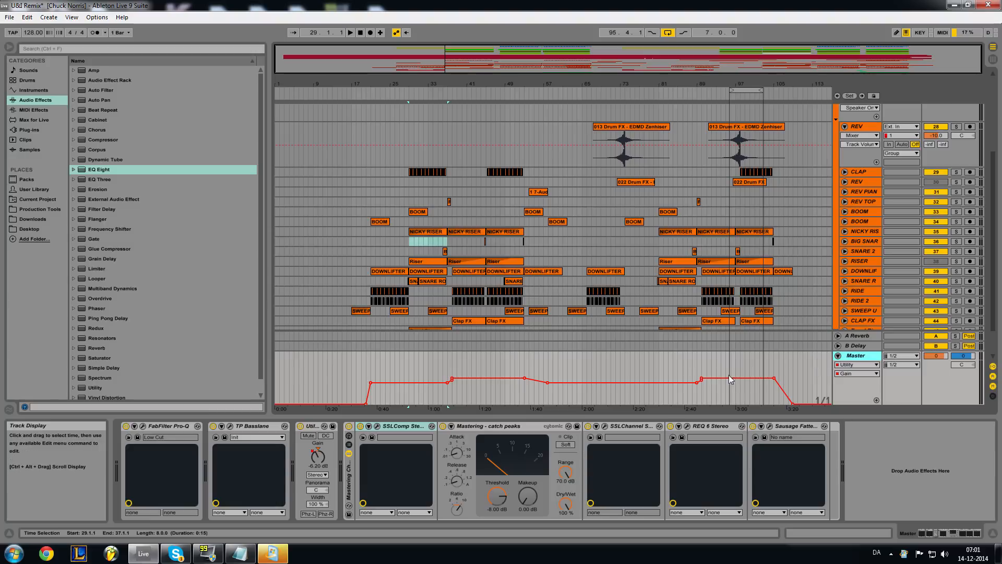
Open the Master's SSLComp Stereo and SSLChannel Stereo side by side, and select the Mastering - catch peaks compressor between them.
{"action": "left_click", "coordinate": [399, 427]}
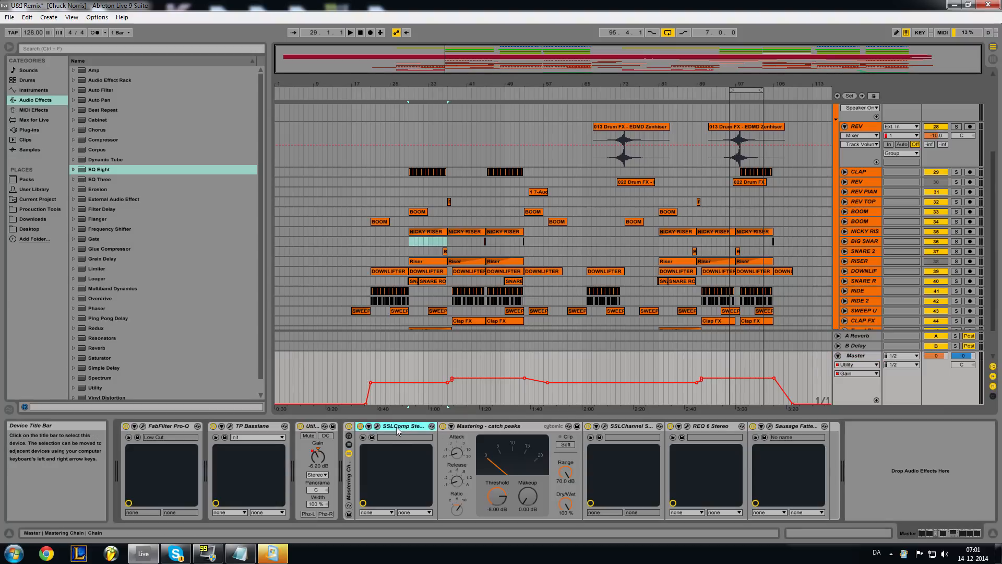
{"action": "left_click", "coordinate": [377, 426]}
{"action": "left_click_drag", "start_coordinate": [198, 141], "coordinate": [383, 77]}
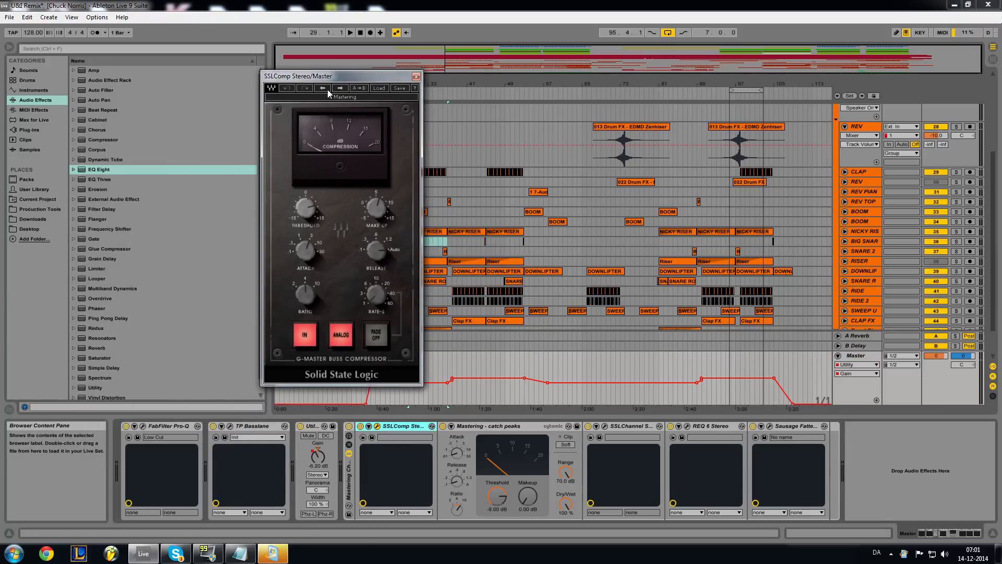
{"action": "left_click", "coordinate": [476, 427]}
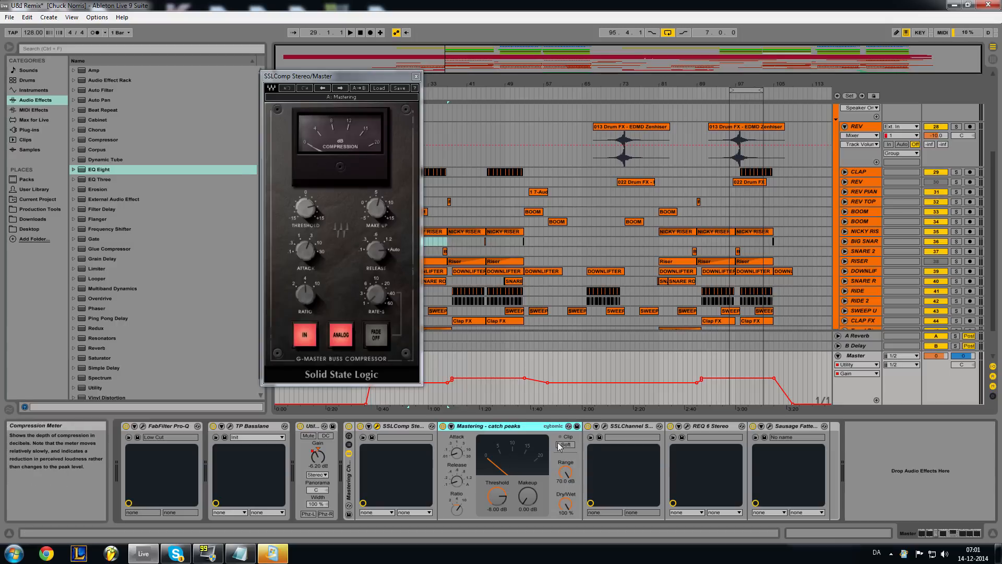
{"action": "left_click", "coordinate": [604, 426]}
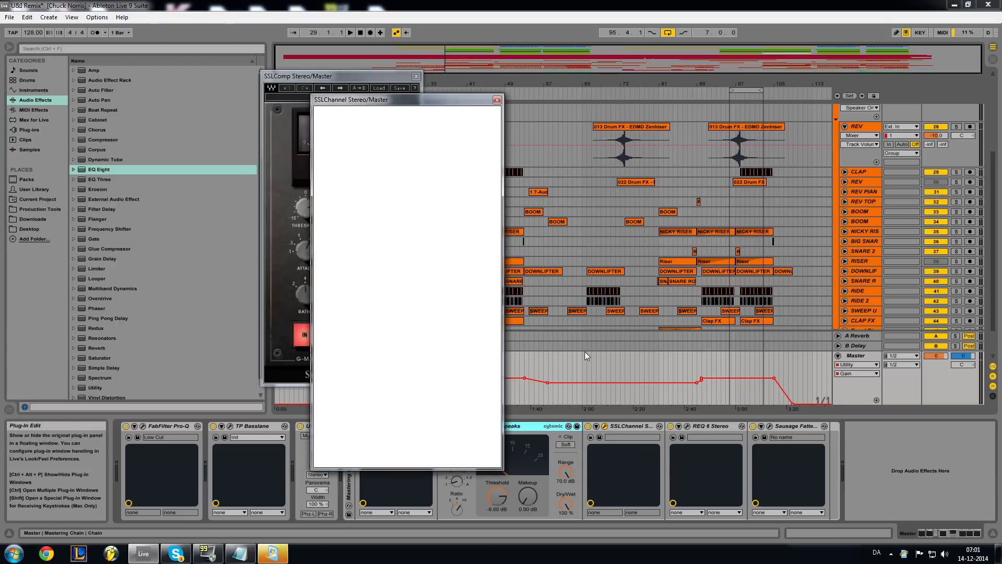
{"action": "left_click_drag", "start_coordinate": [428, 103], "coordinate": [719, 36]}
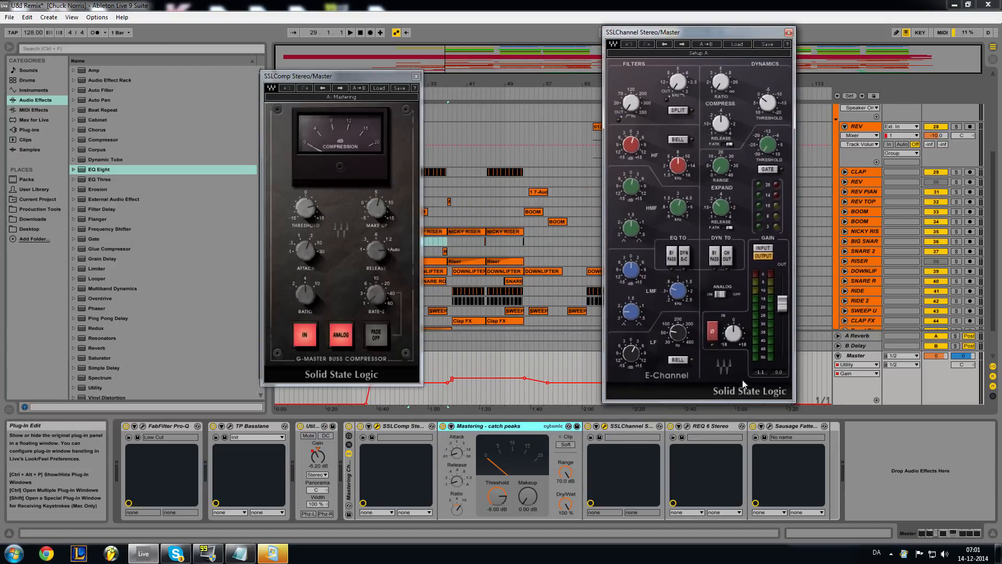
Examine the Master's REQ 6 Stereo and Sausage Fattener, then close all the open plug-in windows.
{"action": "left_click", "coordinate": [687, 425]}
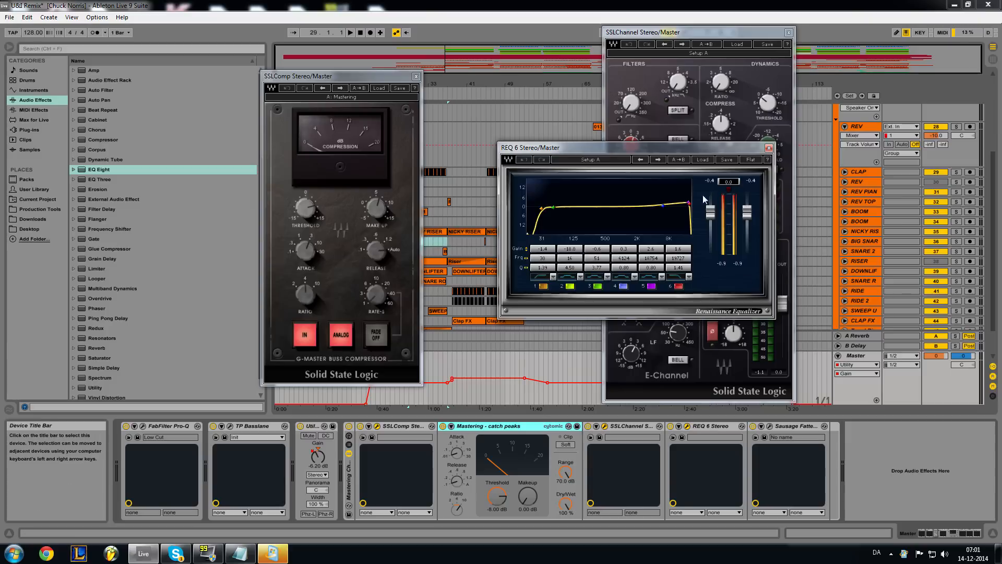
{"action": "left_click_drag", "start_coordinate": [634, 148], "coordinate": [423, 251]}
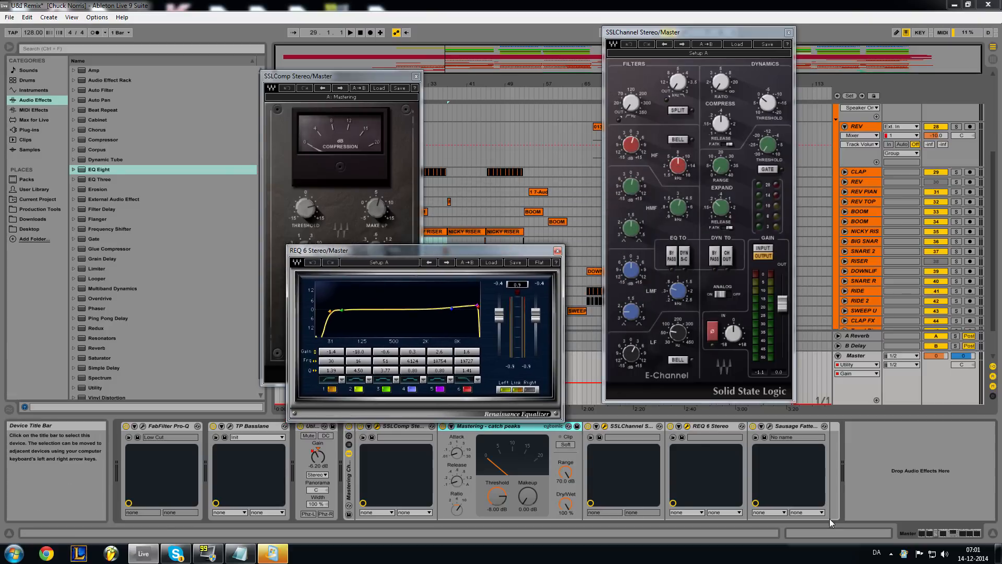
{"action": "left_click", "coordinate": [769, 425]}
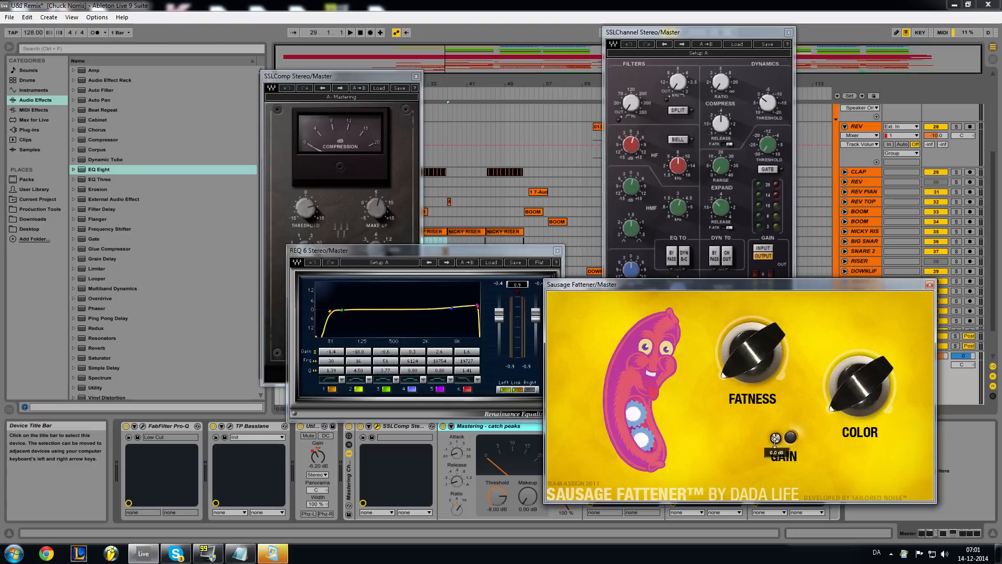
{"action": "left_click", "coordinate": [930, 284]}
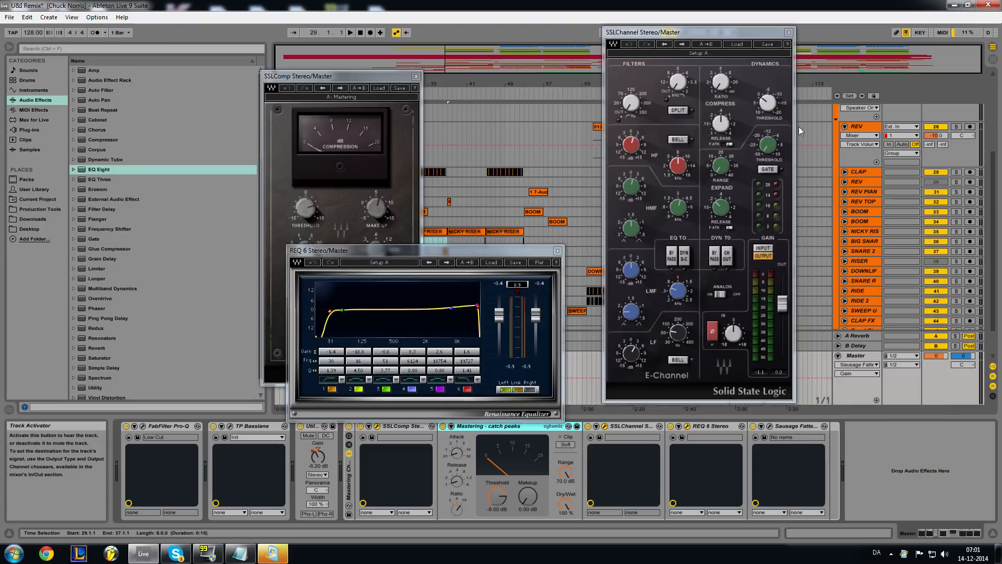
{"action": "left_click", "coordinate": [789, 32]}
{"action": "left_click", "coordinate": [558, 251]}
{"action": "left_click", "coordinate": [416, 76]}
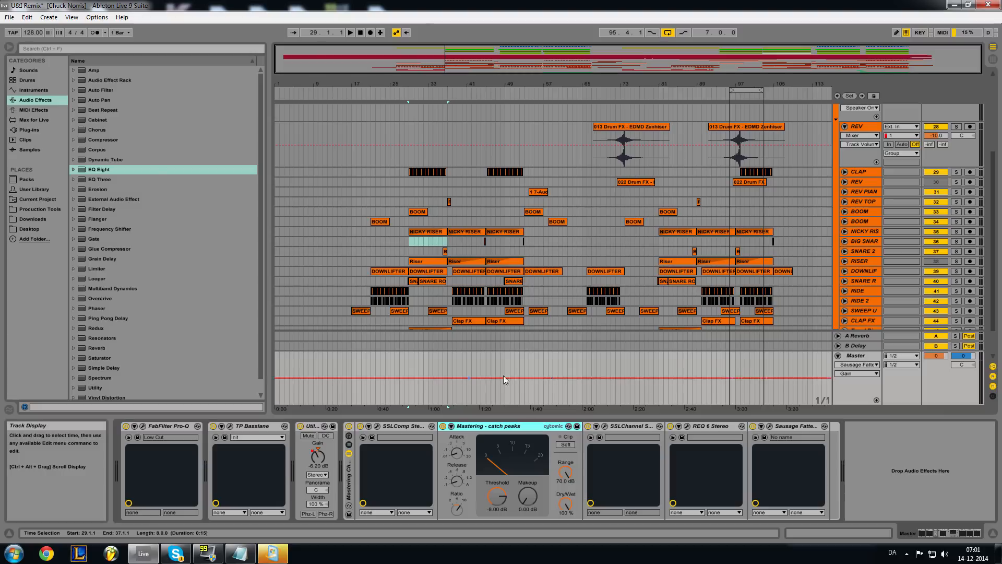
Fold the Master track and the first REV track in the FX group.
{"action": "left_click", "coordinate": [838, 356]}
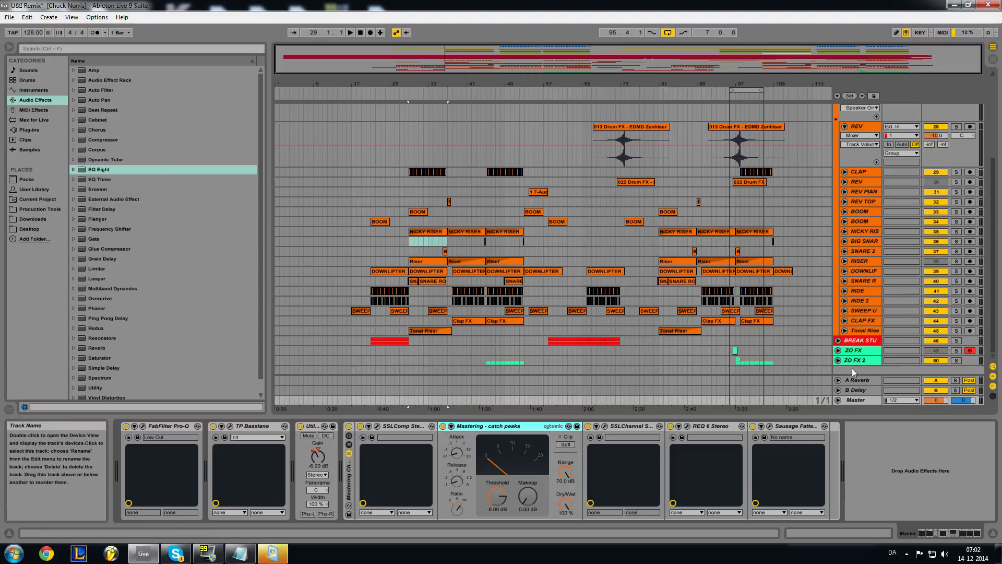
{"action": "scroll", "coordinate": [860, 250], "scroll_direction": "up", "scroll_amount": 5}
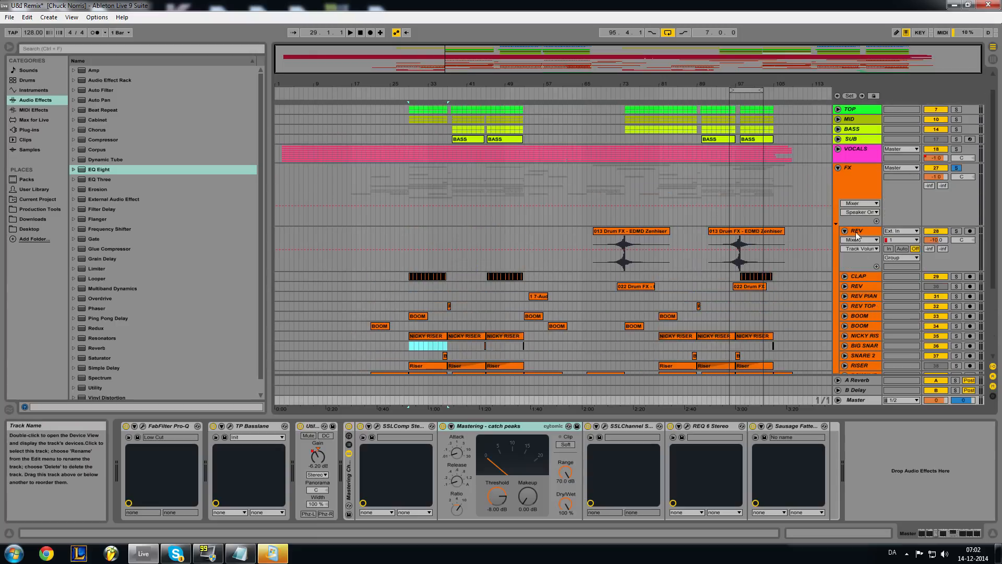
{"action": "left_click", "coordinate": [845, 230]}
{"action": "scroll", "coordinate": [859, 247], "scroll_direction": "down", "scroll_amount": 3}
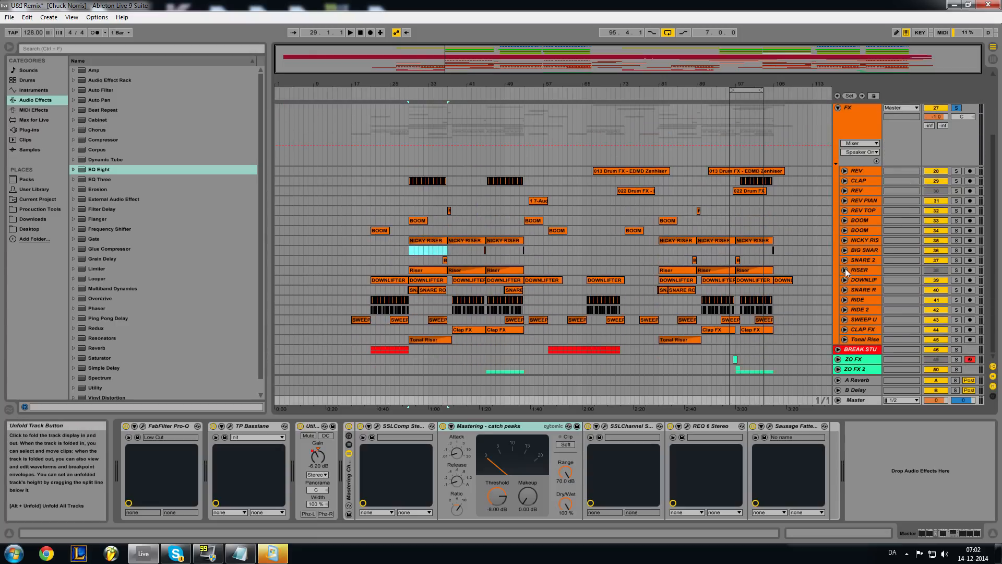
Unfold the SNARE ROLL track and select its first build-up from 28.4.1 to 37.1.1.
{"action": "left_click", "coordinate": [844, 289]}
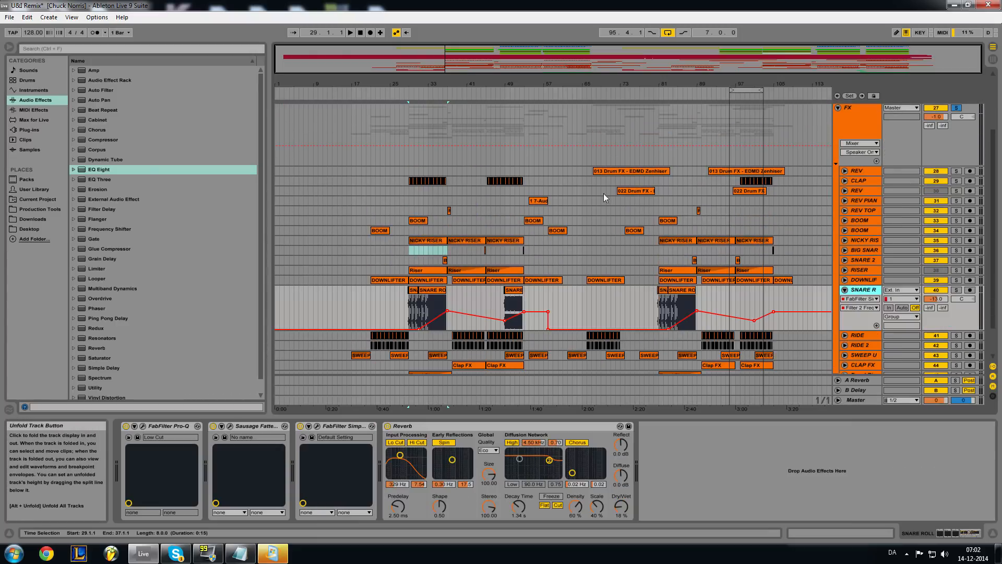
{"action": "key", "text": "z"}
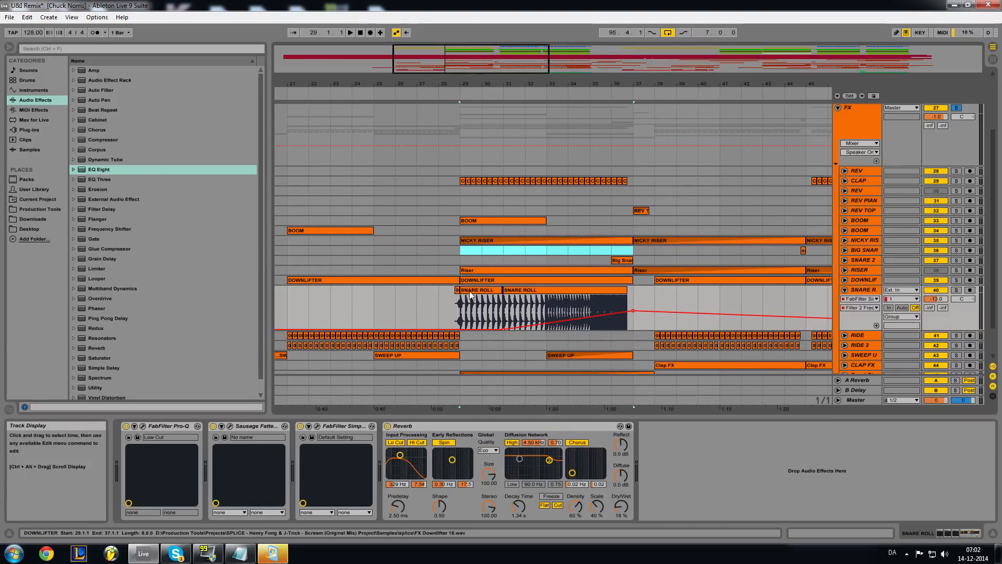
{"action": "left_click_drag", "start_coordinate": [455, 295], "coordinate": [633, 296]}
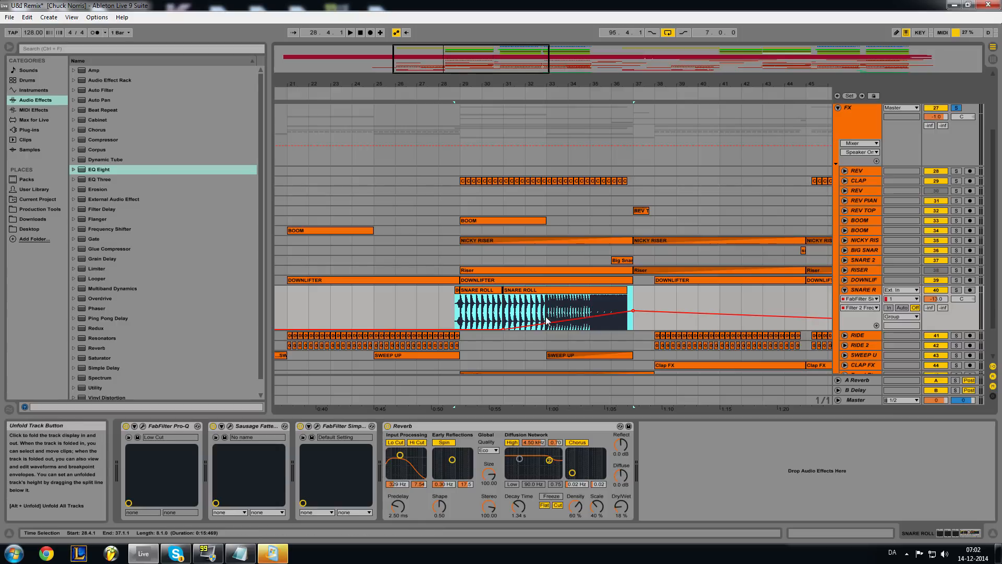
Examine the second SNARE ROLL clip's transpose envelope, then return to the track's device chain and frame the build-up.
{"action": "left_click", "coordinate": [546, 290]}
{"action": "left_click", "coordinate": [871, 533]}
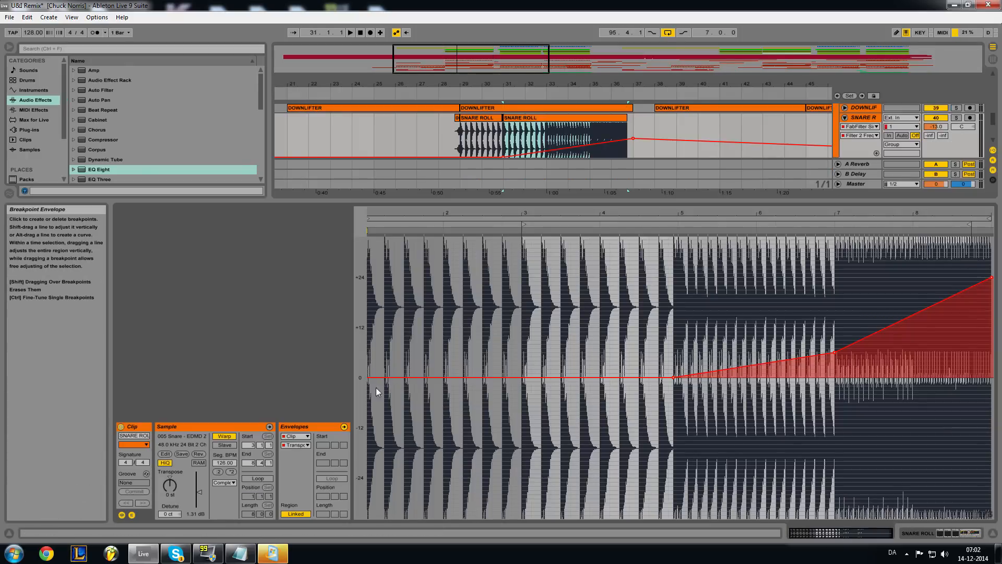
{"action": "left_click", "coordinate": [953, 533]}
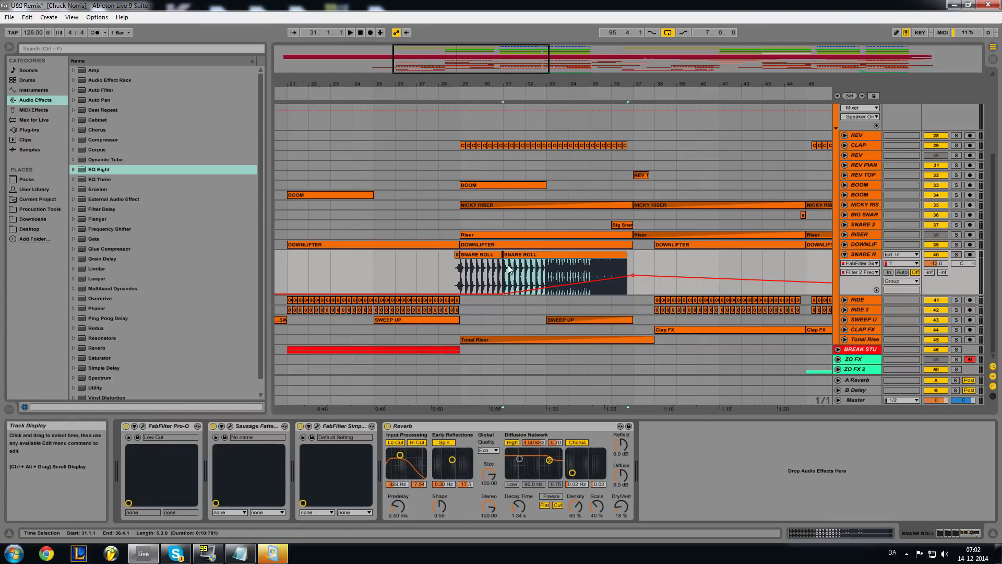
{"action": "left_click_drag", "start_coordinate": [541, 84], "coordinate": [499, 266]}
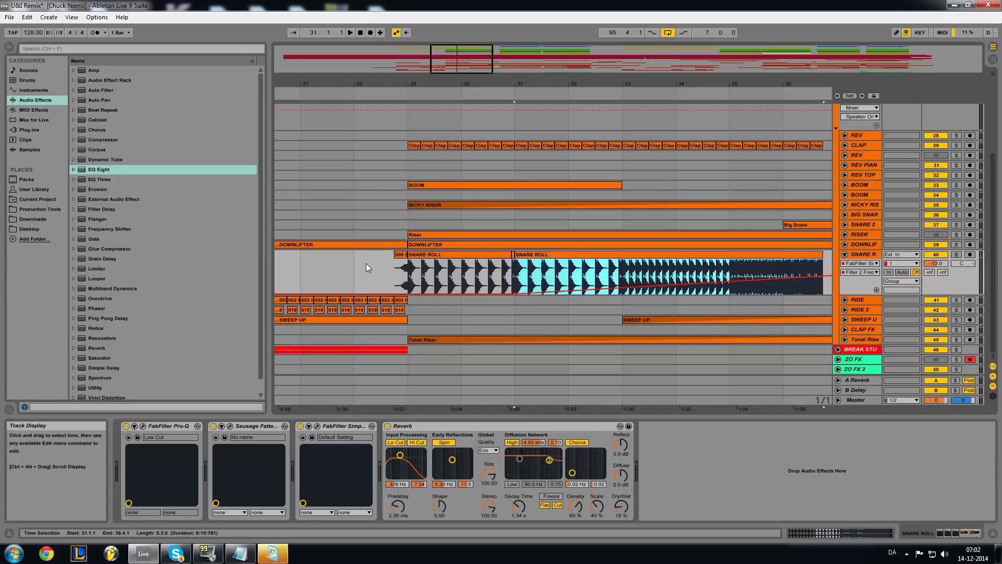
{"action": "left_click_drag", "start_coordinate": [443, 56], "coordinate": [445, 48]}
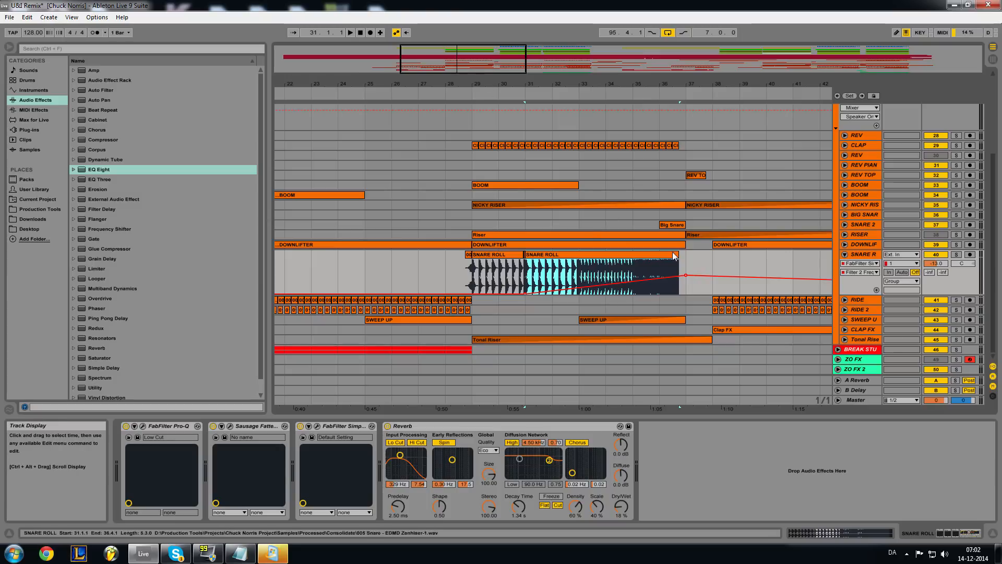
{"action": "left_click_drag", "start_coordinate": [474, 62], "coordinate": [477, 65]}
Check the SNARE ROLL track's filter frequency automation, then solo the track and play the roll from 31.1.1 to about bar 37.
{"action": "left_click", "coordinate": [862, 272]}
{"action": "left_click", "coordinate": [862, 272]}
{"action": "mouse_move", "coordinate": [713, 274]}
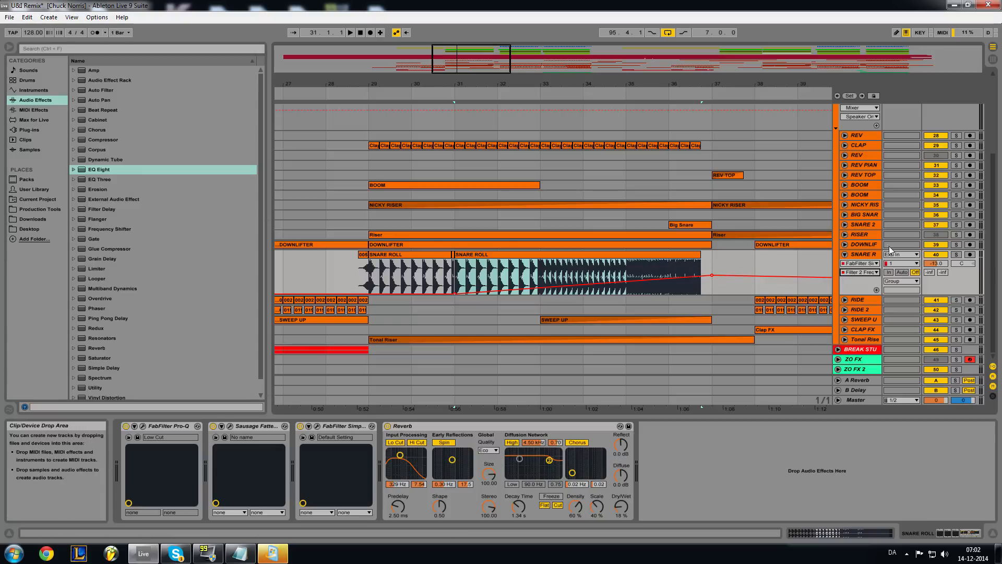
{"action": "left_click", "coordinate": [956, 254]}
{"action": "key", "text": "space"}
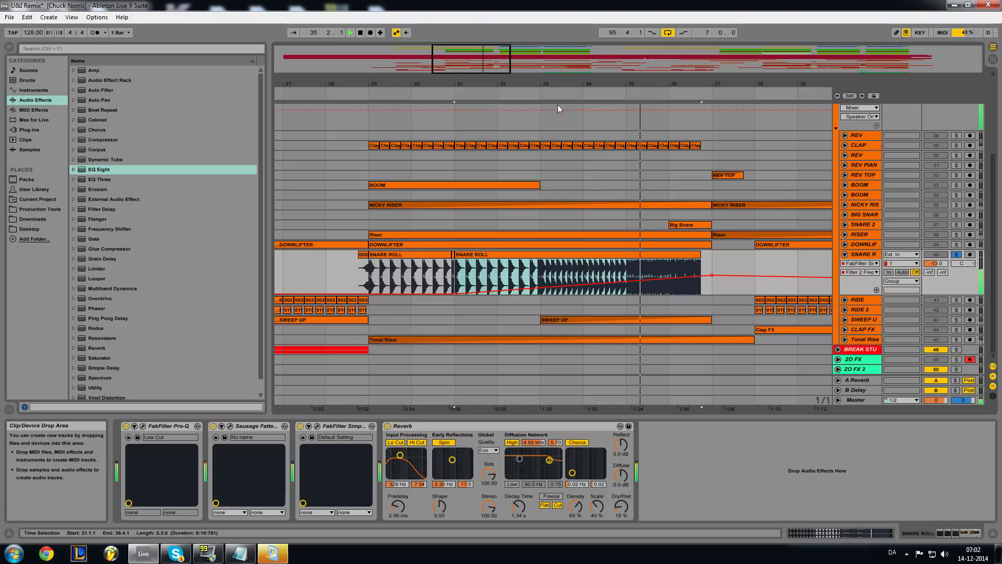
{"action": "left_click", "coordinate": [360, 33]}
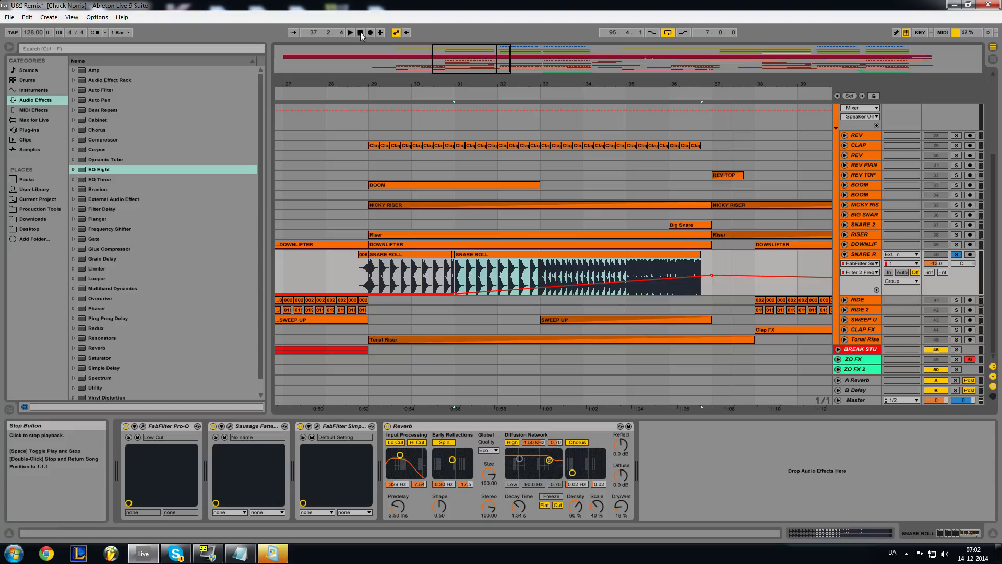
{"action": "left_click_drag", "start_coordinate": [448, 86], "coordinate": [449, 102]}
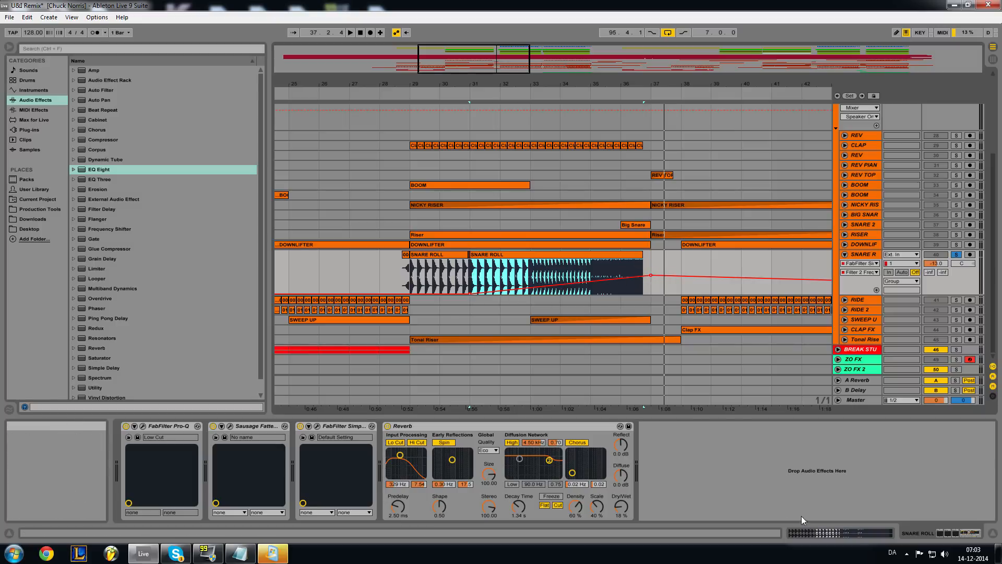
Review the snare roll's transpose envelope again, then select the reversed snare clip at 28.4.1.
{"action": "left_click", "coordinate": [858, 534]}
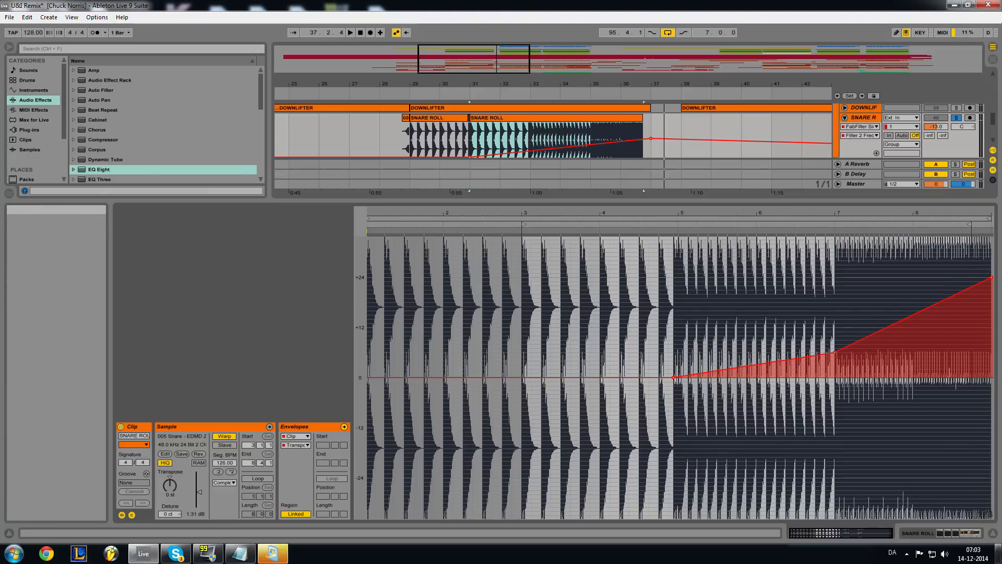
{"action": "left_click", "coordinate": [944, 533]}
{"action": "left_click_drag", "start_coordinate": [452, 53], "coordinate": [422, 433]}
{"action": "left_click", "coordinate": [602, 254]}
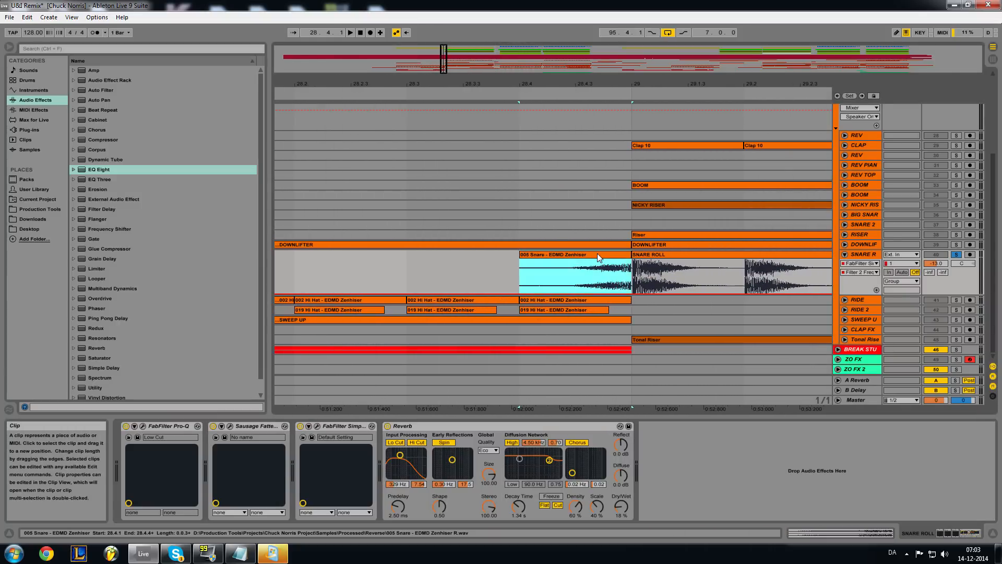
{"action": "left_click_drag", "start_coordinate": [447, 67], "coordinate": [447, 29]}
Set the fixed grid to 1/4 and select the reversed snare before bar 29.
{"action": "left_click", "coordinate": [601, 278]}
{"action": "right_click", "coordinate": [595, 278]}
{"action": "left_click", "coordinate": [606, 366]}
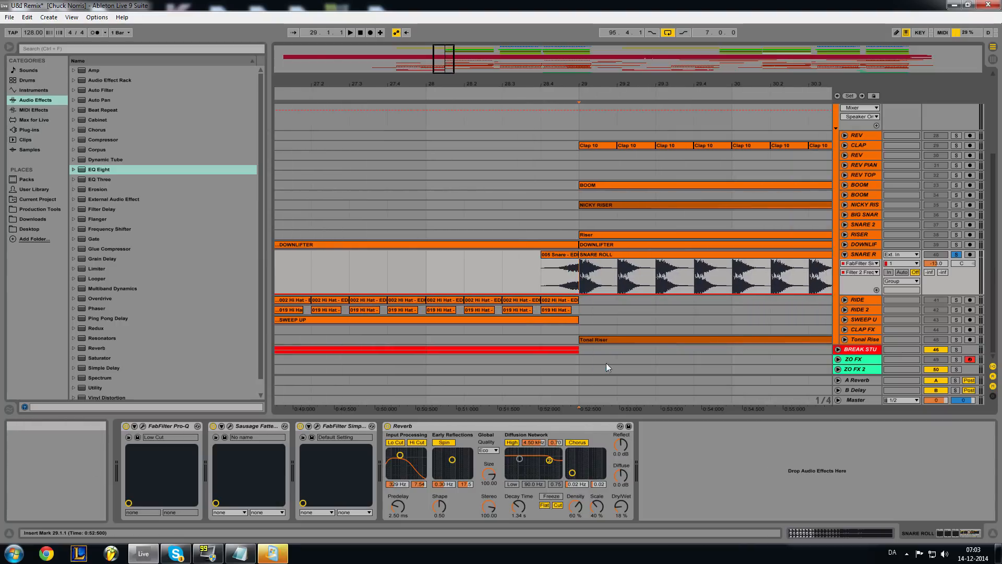
{"action": "left_click_drag", "start_coordinate": [619, 289], "coordinate": [555, 289]}
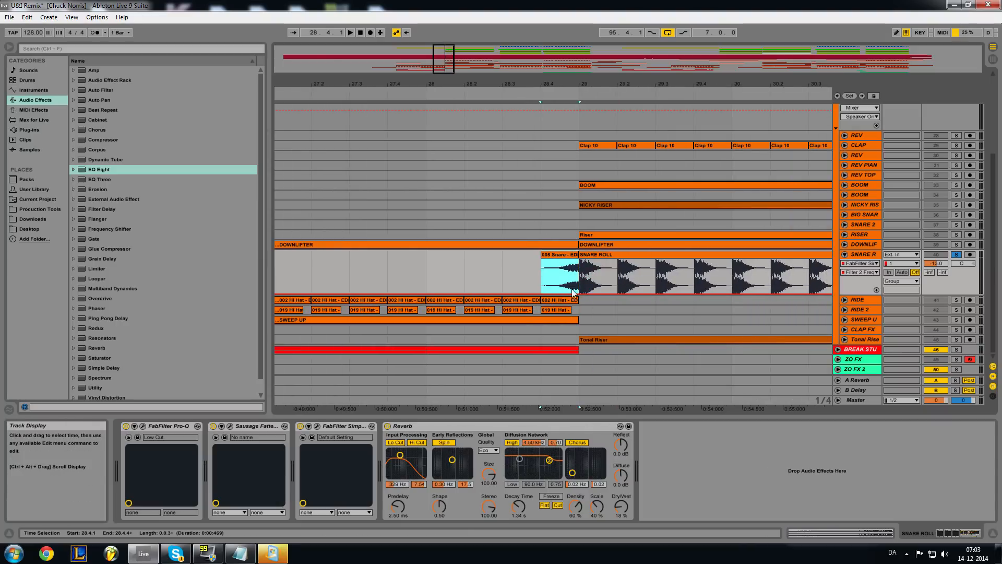
Set the fixed grid to 1/16 and select the tail of the snare roll's first hit, just after 29.1.1.
{"action": "left_click", "coordinate": [583, 278]}
{"action": "right_click", "coordinate": [585, 282]}
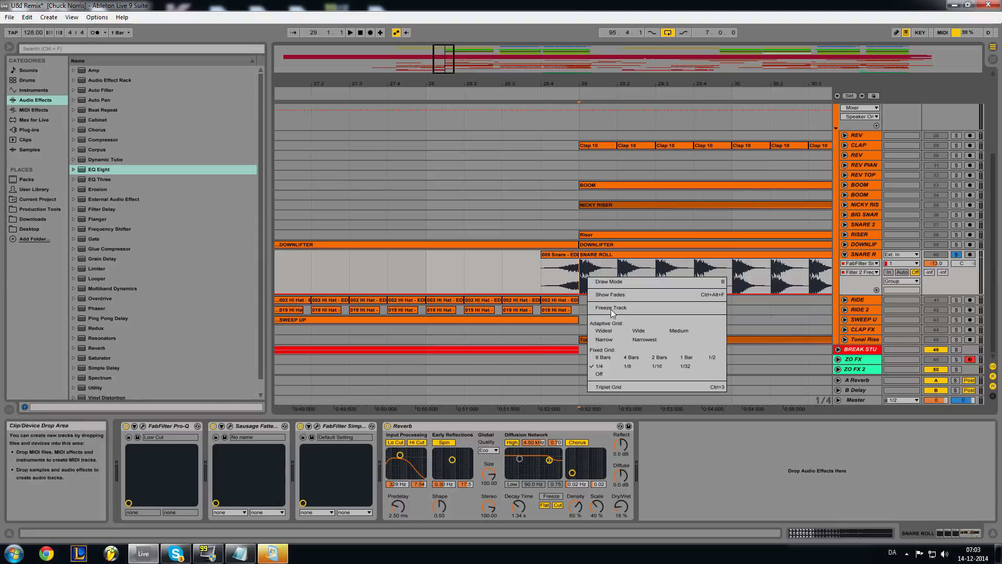
{"action": "left_click", "coordinate": [643, 366]}
{"action": "left_click_drag", "start_coordinate": [580, 291], "coordinate": [614, 289]}
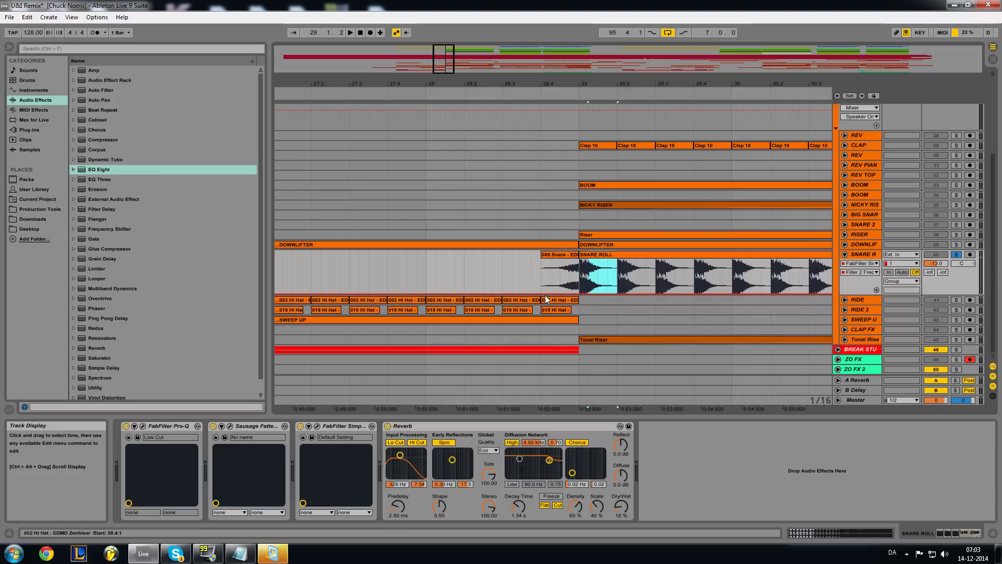
Play the soloed reversed snare leading into the roll at bar 29, then stop playback.
{"action": "left_click_drag", "start_coordinate": [442, 58], "coordinate": [405, 30]}
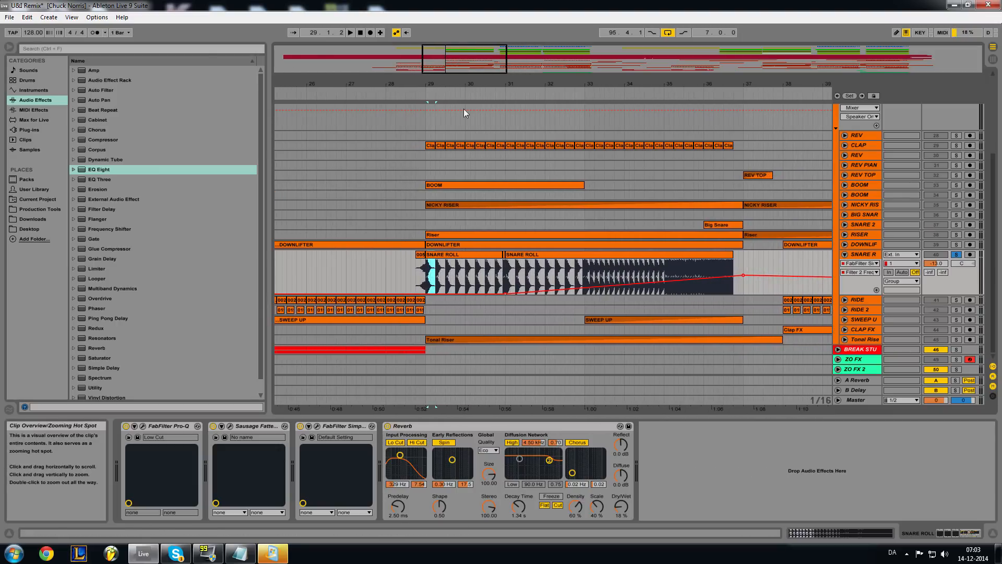
{"action": "left_click", "coordinate": [427, 91]}
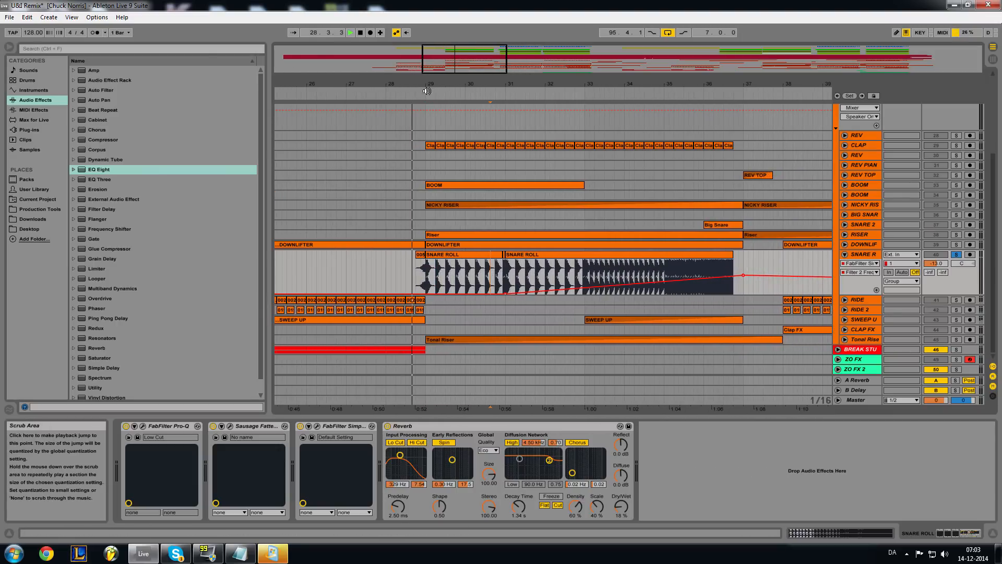
{"action": "key", "text": "space"}
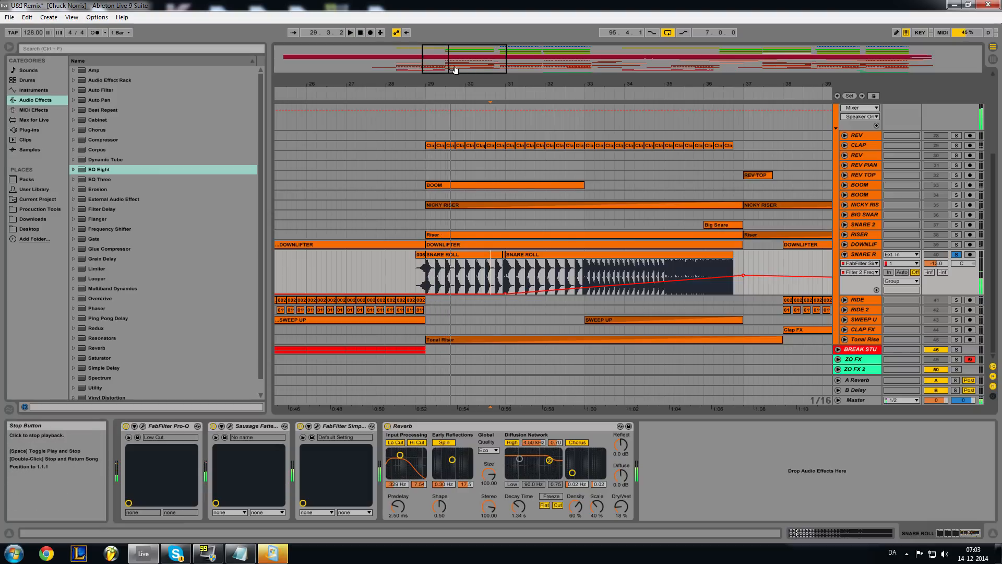
{"action": "left_click_drag", "start_coordinate": [503, 62], "coordinate": [503, 48]}
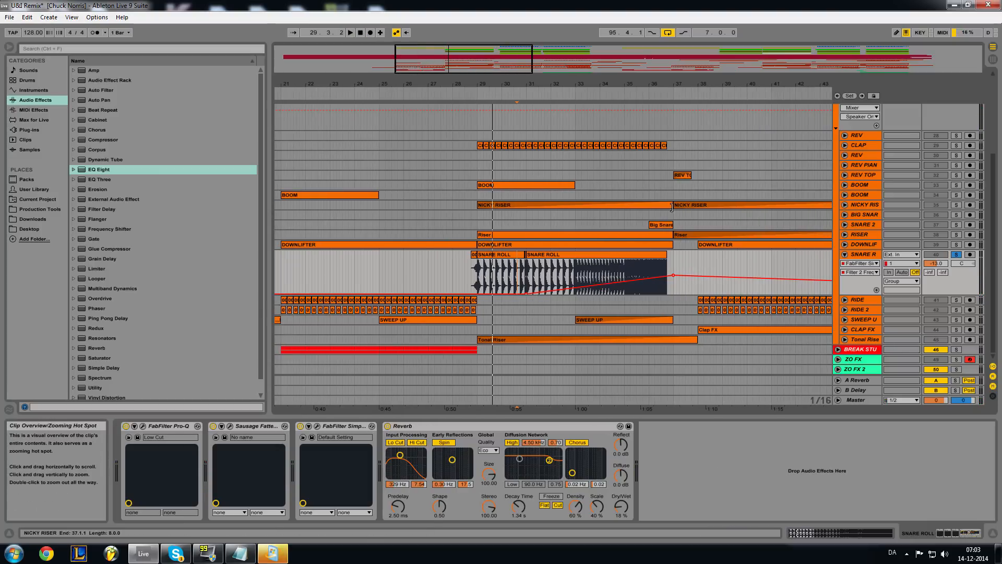
Fold the SNARE ROLL track and clear all solos so every track is audible.
{"action": "left_click", "coordinate": [844, 255]}
{"action": "scroll", "coordinate": [771, 271], "scroll_direction": "up", "scroll_amount": 6}
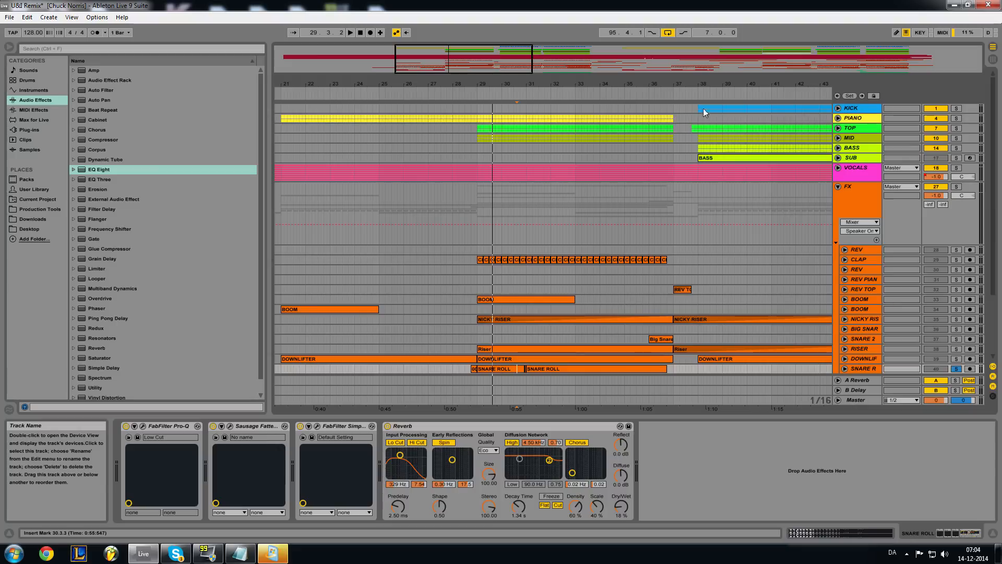
{"action": "left_click", "coordinate": [956, 329]}
{"action": "left_click", "coordinate": [957, 329]}
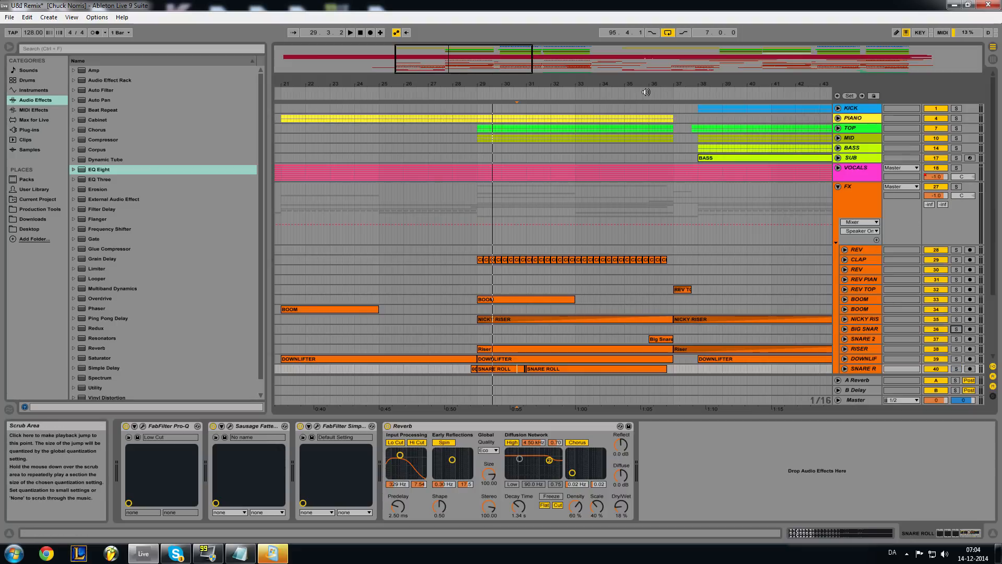
Unfold the SUB track and select the first bar of its BASS clip, from 38.1.1 to 39.1.1.
{"action": "left_click_drag", "start_coordinate": [541, 80], "coordinate": [417, 81]}
{"action": "left_click", "coordinate": [838, 157]}
{"action": "left_click", "coordinate": [574, 159]}
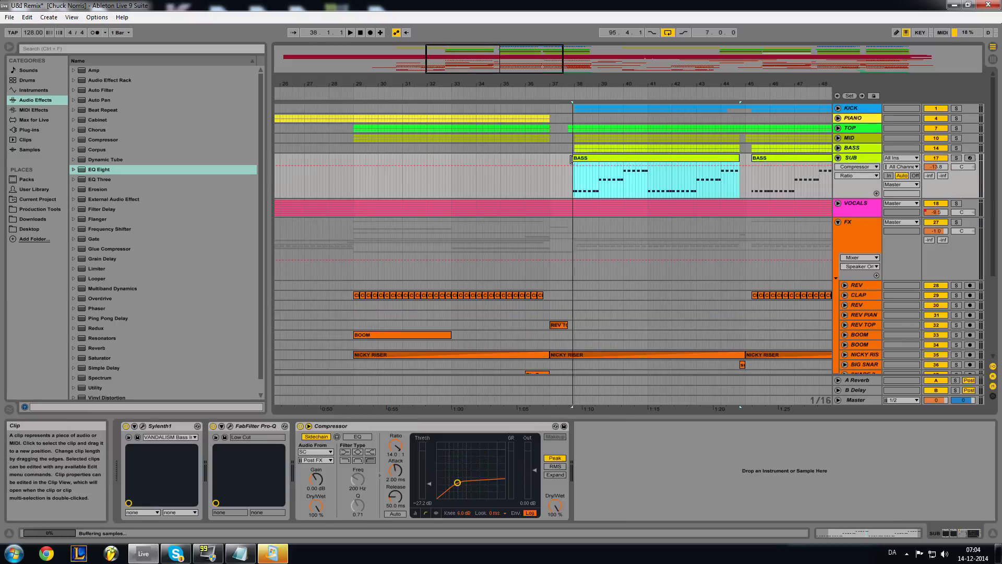
{"action": "left_click_drag", "start_coordinate": [549, 158], "coordinate": [574, 157]}
{"action": "left_click", "coordinate": [535, 159]}
{"action": "left_click_drag", "start_coordinate": [599, 188], "coordinate": [574, 189]}
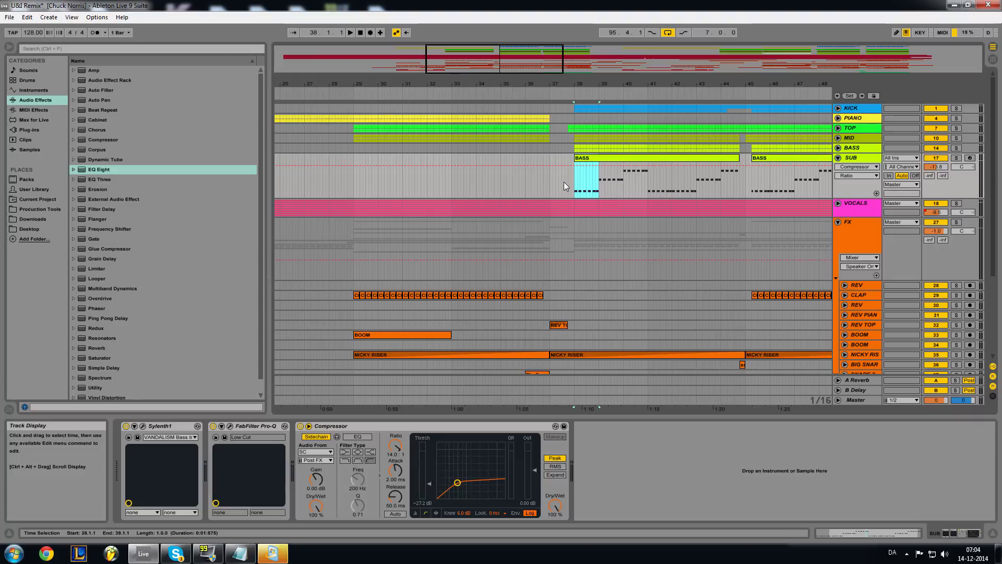
Unfold the VOCALS group and inspect the waveforms of 20 Audio and 21 Audio.
{"action": "left_click", "coordinate": [837, 203]}
{"action": "left_click", "coordinate": [845, 259]}
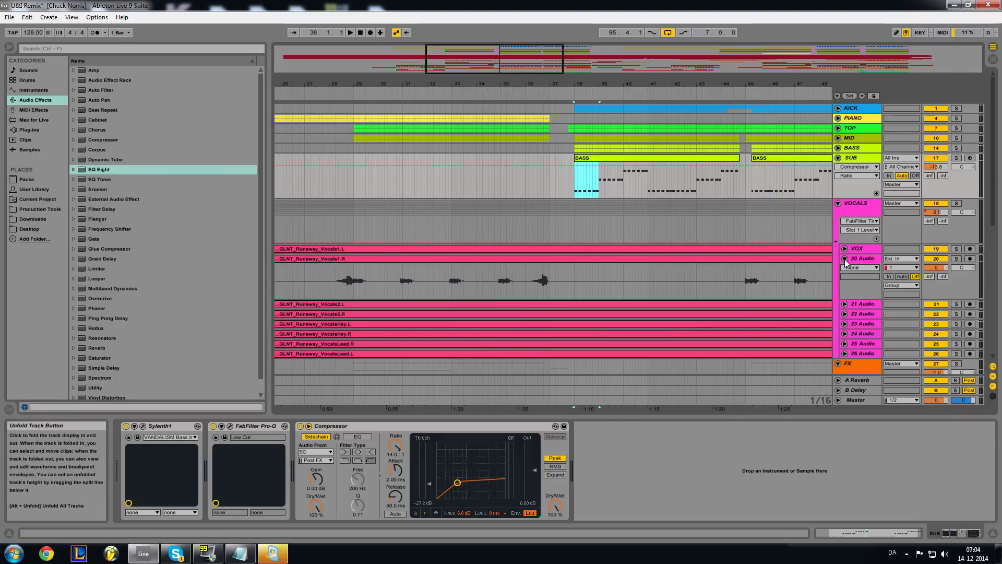
{"action": "left_click", "coordinate": [845, 259]}
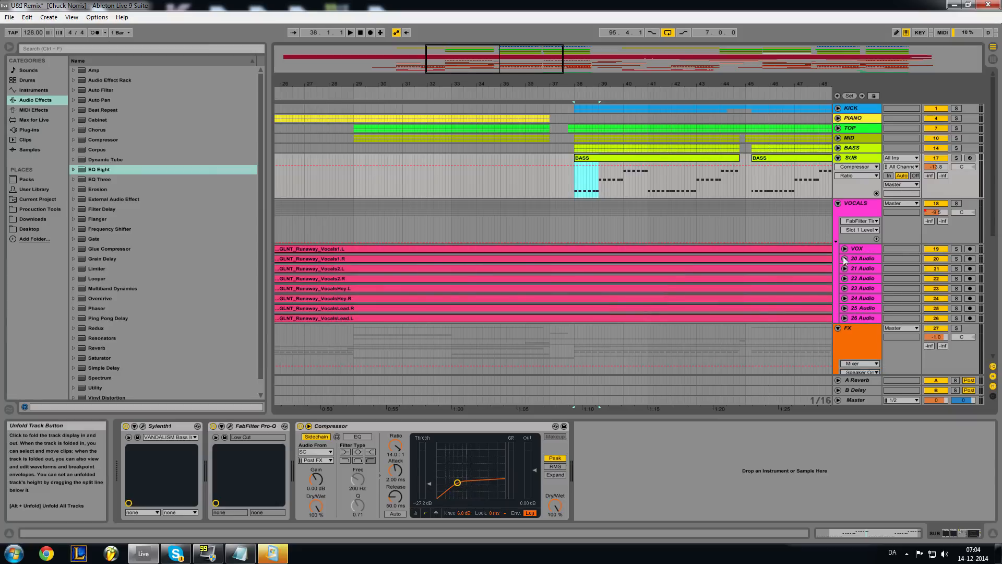
{"action": "left_click", "coordinate": [845, 268]}
{"action": "left_click", "coordinate": [846, 278]}
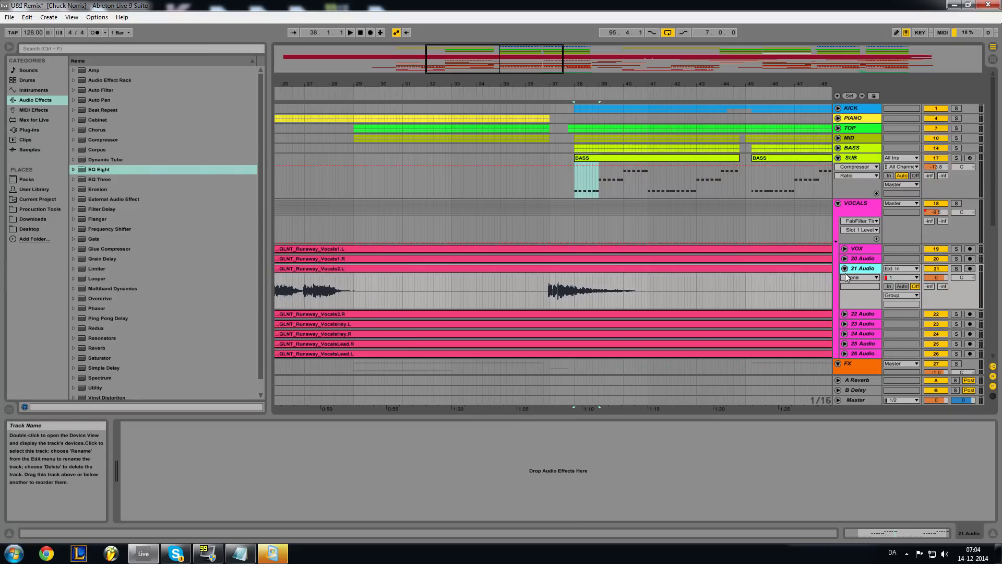
Solo 21 Audio and play its vocal around bar 37, then clear the solo and fold the track.
{"action": "left_click", "coordinate": [956, 268]}
{"action": "left_click", "coordinate": [544, 98]}
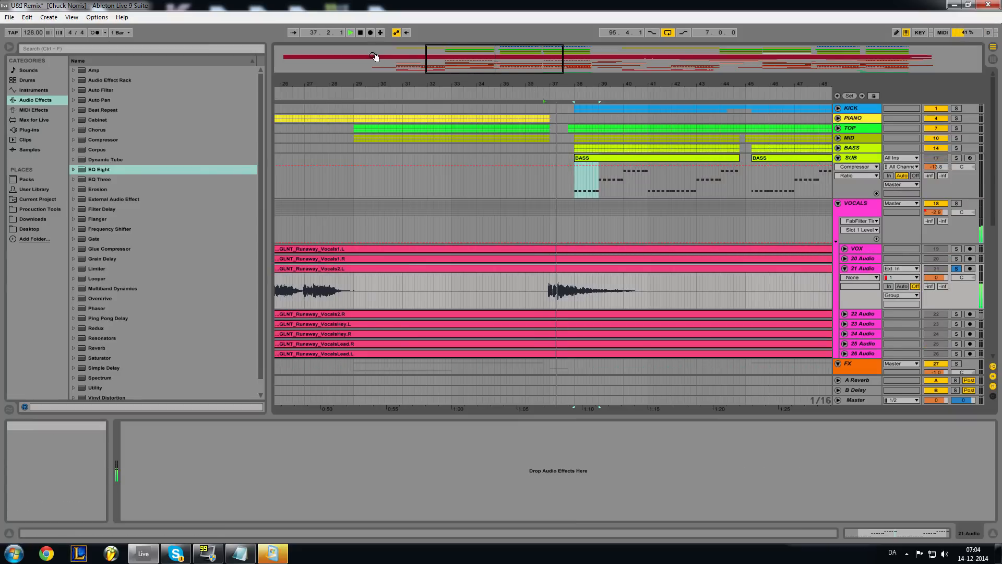
{"action": "left_click", "coordinate": [360, 32]}
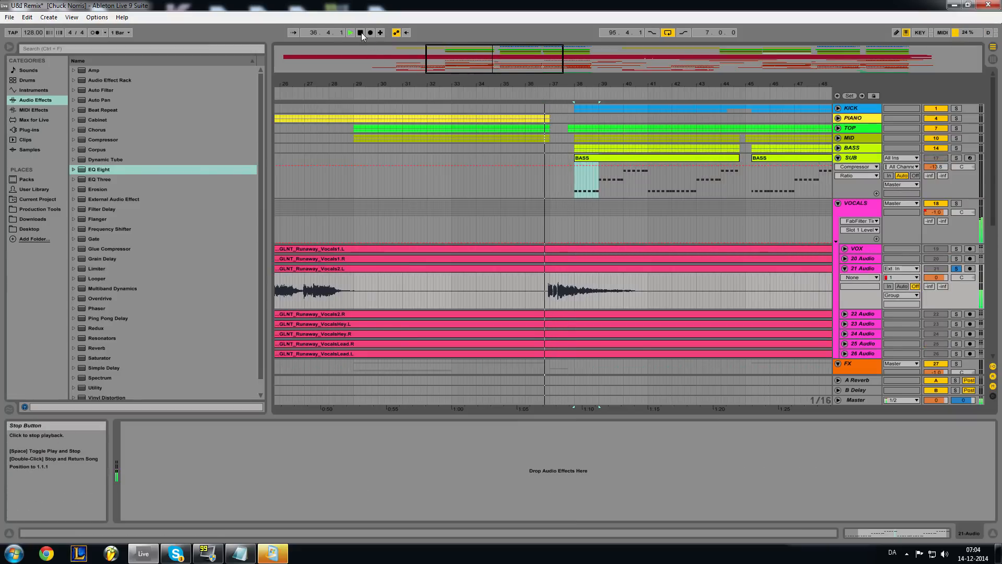
{"action": "left_click", "coordinate": [957, 268]}
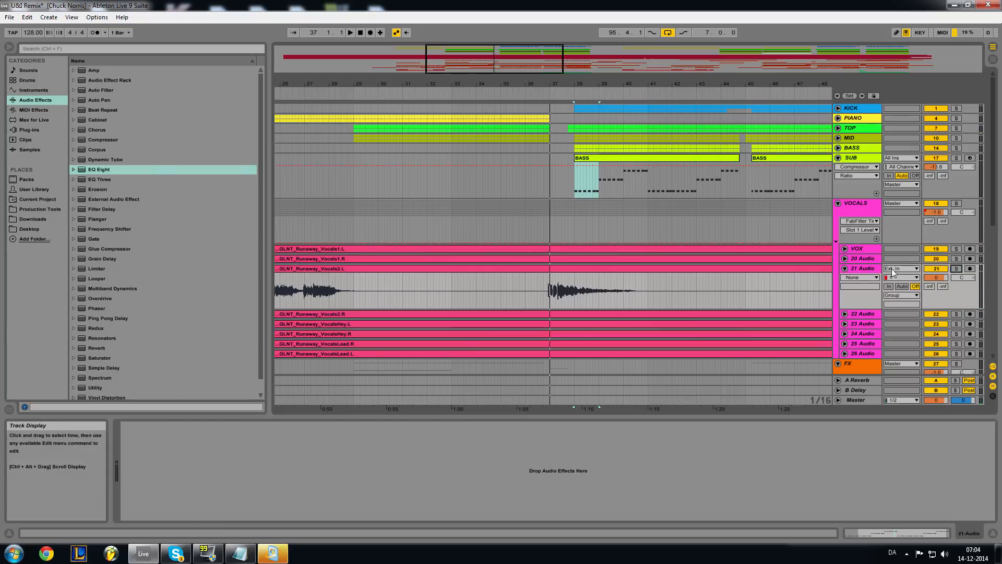
{"action": "left_click", "coordinate": [845, 268]}
Play the full mix through the transition into the drop at bar 38, then stop playback.
{"action": "left_click_drag", "start_coordinate": [659, 84], "coordinate": [598, 54]}
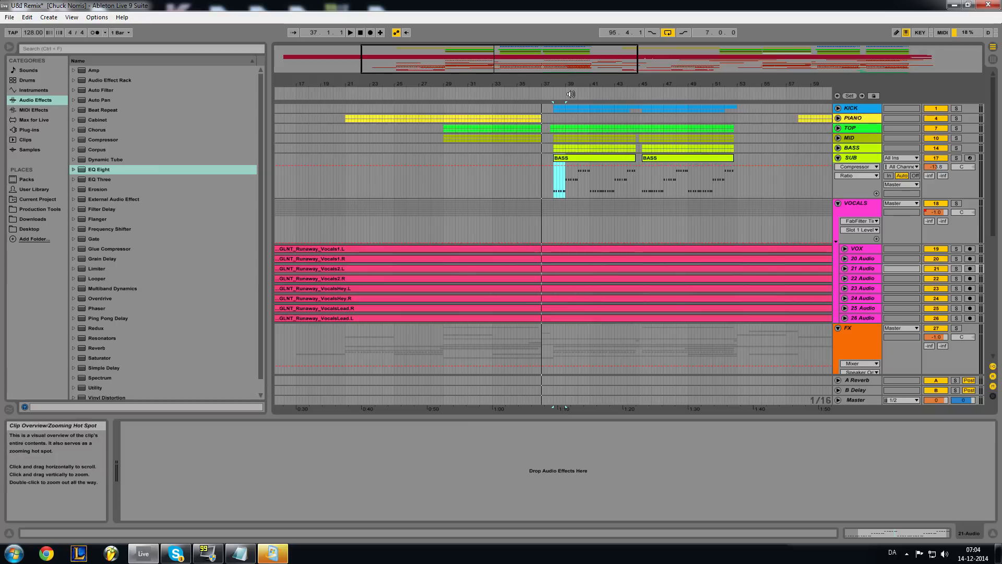
{"action": "left_click", "coordinate": [526, 95]}
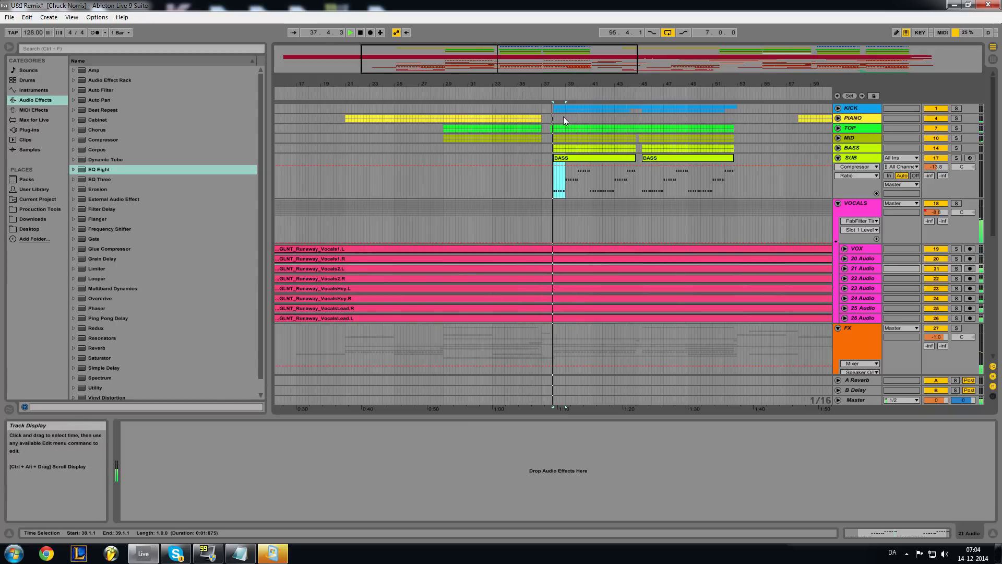
{"action": "left_click", "coordinate": [361, 33]}
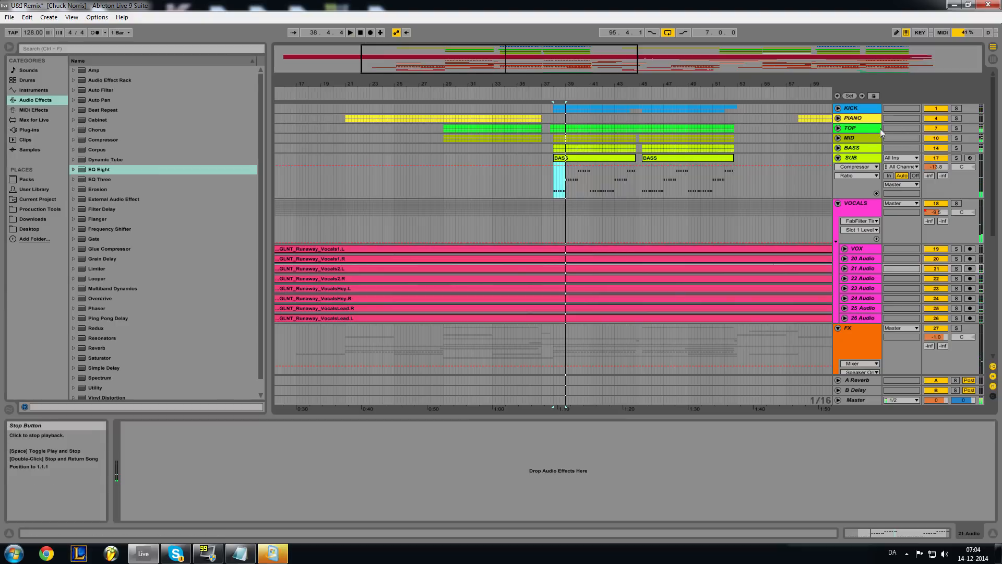
Check the TOP group, then solo the FX group's REV TOP track and play it through bar 37.
{"action": "left_click", "coordinate": [838, 128]}
{"action": "left_click", "coordinate": [839, 128]}
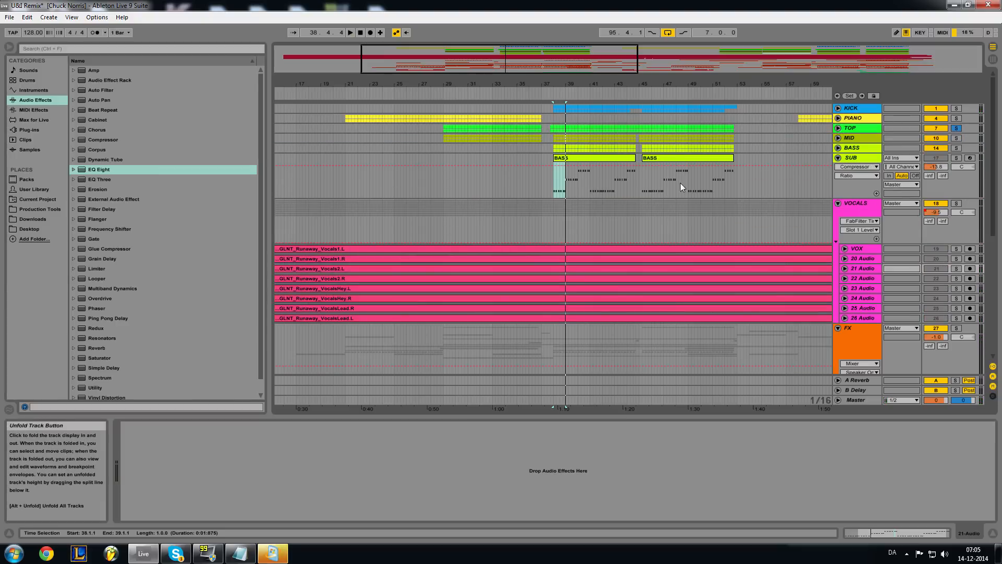
{"action": "scroll", "coordinate": [611, 260], "scroll_direction": "down", "scroll_amount": 5}
{"action": "scroll", "coordinate": [608, 256], "scroll_direction": "down", "scroll_amount": 2}
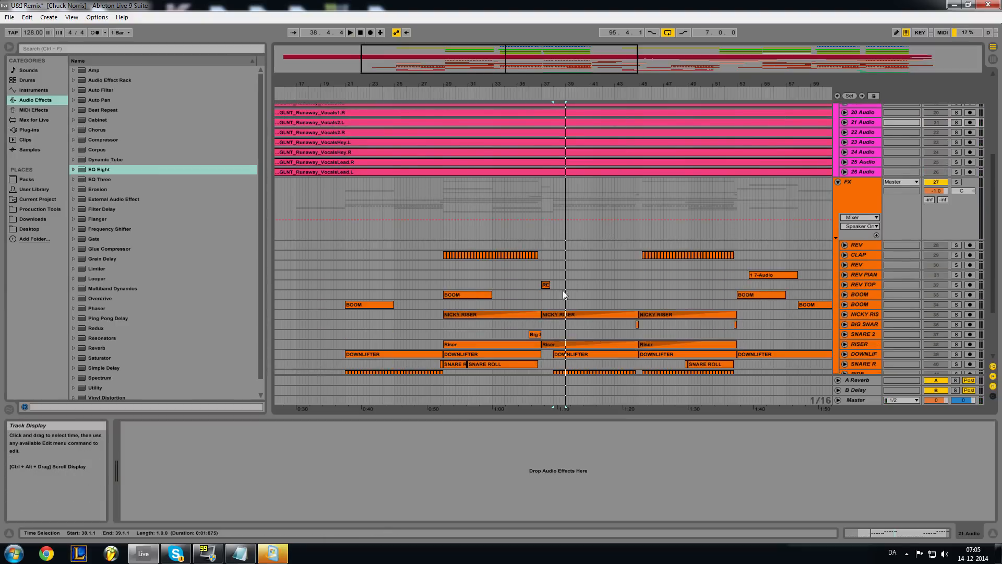
{"action": "left_click", "coordinate": [955, 284]}
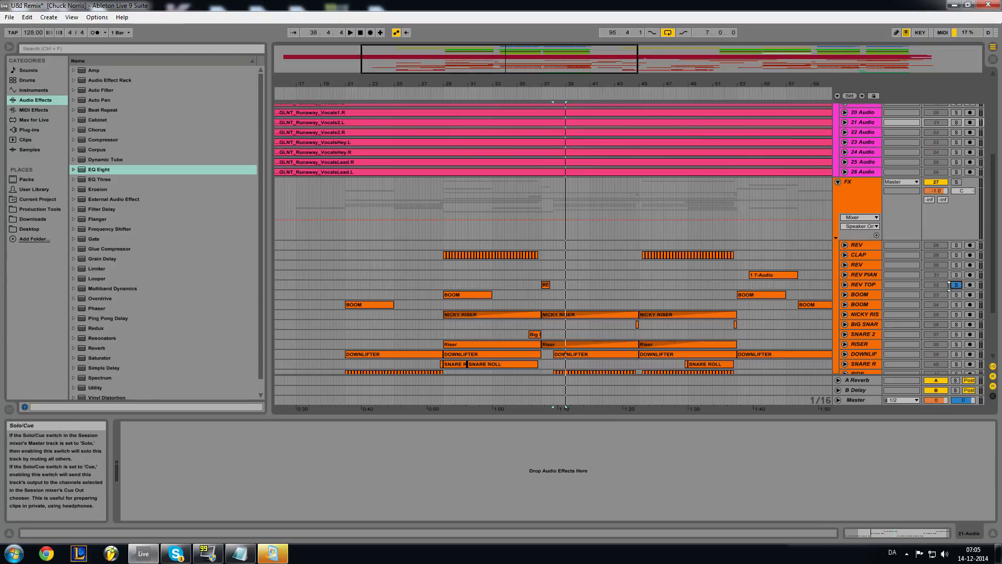
{"action": "left_click", "coordinate": [539, 94]}
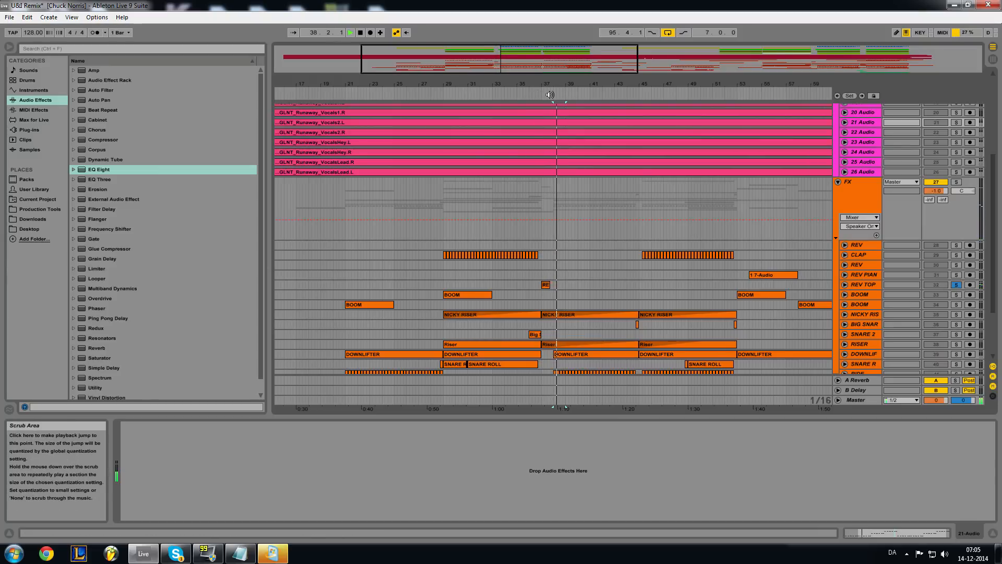
Stop playback, unfold REV TOP and replay its clip at bar 37, then show its effects and fold it.
{"action": "key", "text": "space"}
{"action": "left_click", "coordinate": [957, 288]}
{"action": "left_click", "coordinate": [958, 289]}
{"action": "left_click_drag", "start_coordinate": [545, 84], "coordinate": [561, 162]}
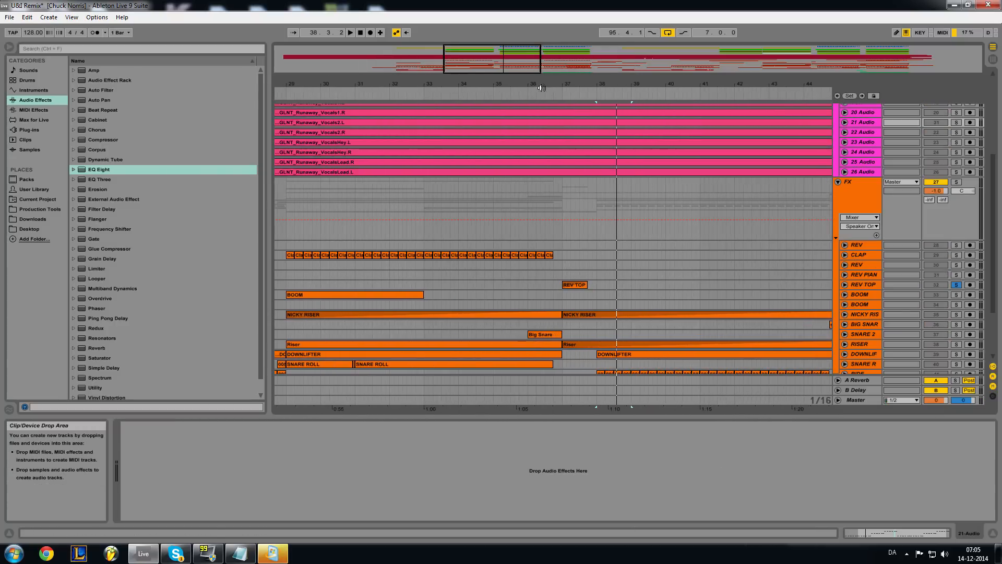
{"action": "left_click", "coordinate": [845, 285]}
{"action": "key", "text": "space"}
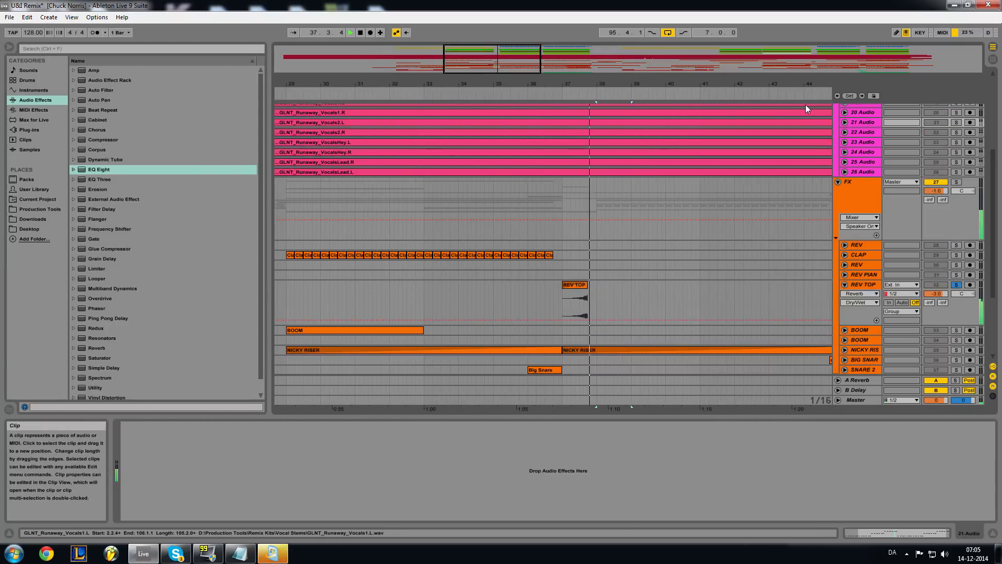
{"action": "key", "text": "space"}
{"action": "left_click", "coordinate": [851, 285]}
{"action": "left_click", "coordinate": [845, 285]}
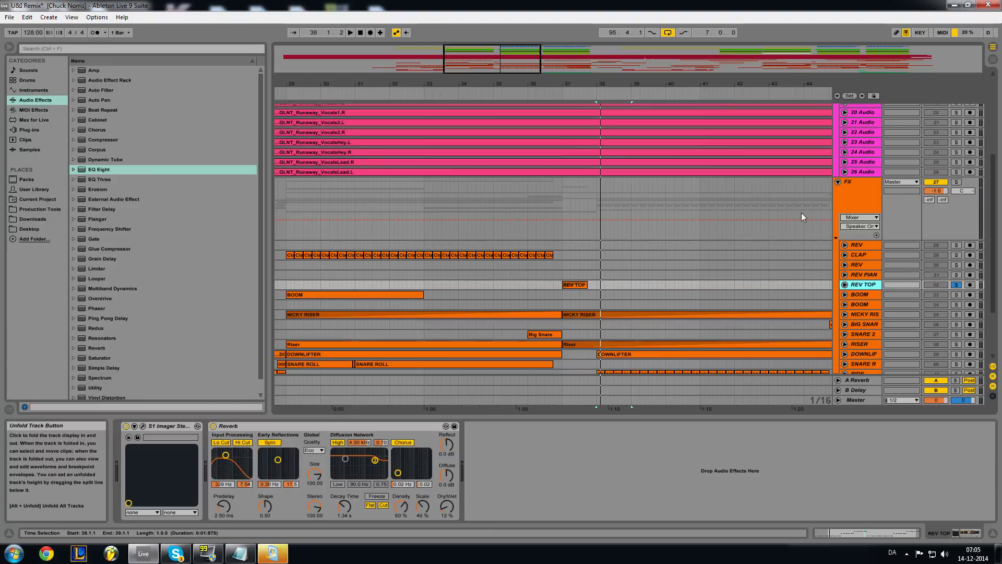
Unfold the TOP group and its second TOP track, then select the pickup note at bar 37.4.
{"action": "scroll", "coordinate": [674, 183], "scroll_direction": "up", "scroll_amount": 5}
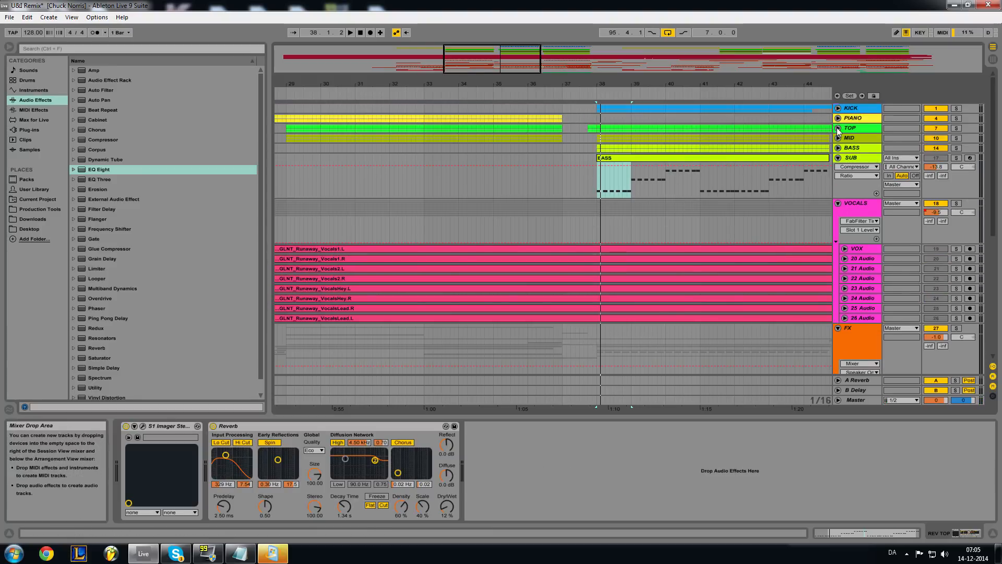
{"action": "left_click", "coordinate": [837, 128]}
{"action": "left_click", "coordinate": [845, 175]}
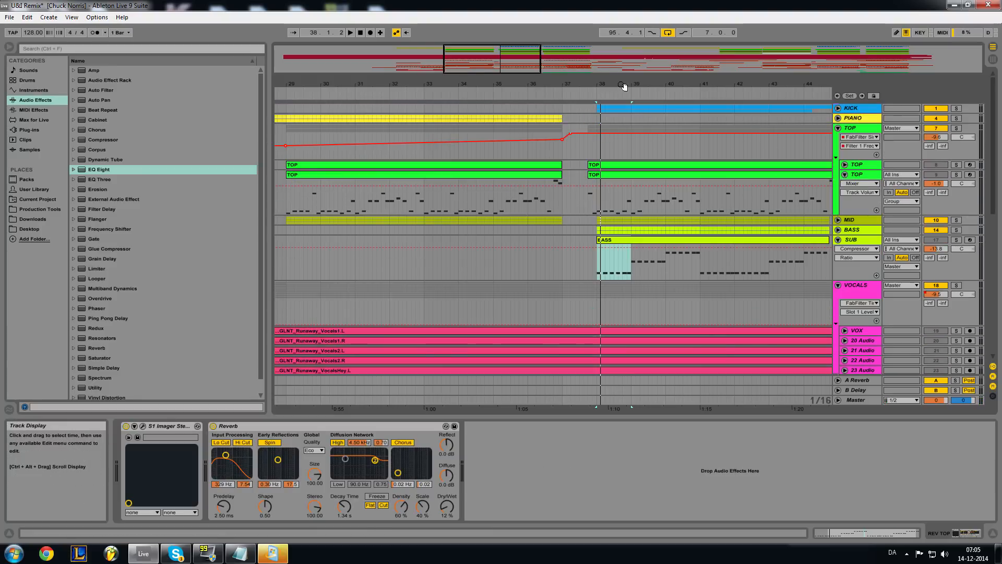
{"action": "left_click_drag", "start_coordinate": [496, 61], "coordinate": [505, 63]}
{"action": "left_click", "coordinate": [624, 206]}
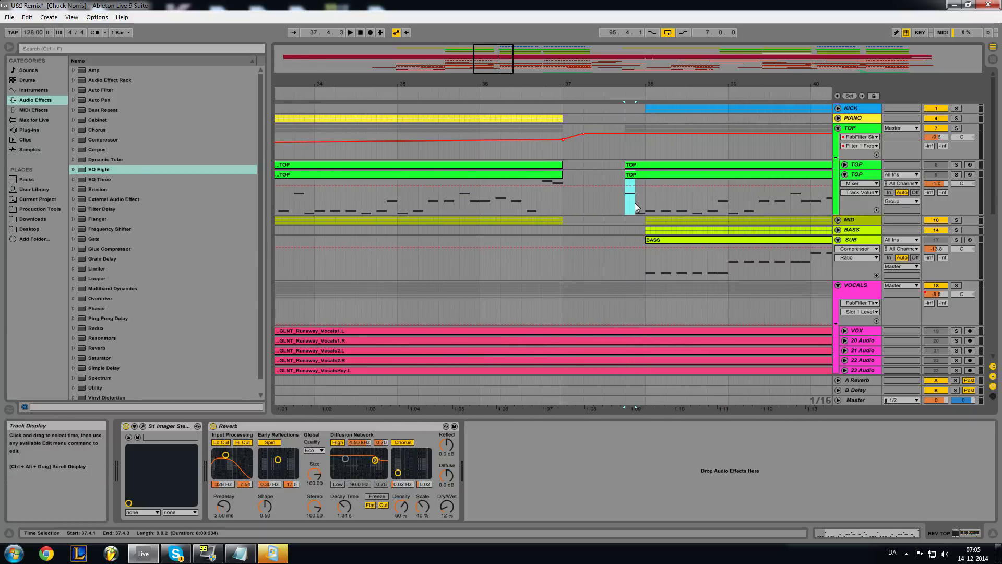
{"action": "left_click", "coordinate": [624, 167]}
{"action": "left_click_drag", "start_coordinate": [626, 195], "coordinate": [634, 194]}
Examine the TOP group's filter automation across the arrangement, then select 37.4.1 to 37.4.4 on the second TOP track.
{"action": "left_click_drag", "start_coordinate": [480, 61], "coordinate": [546, 15]}
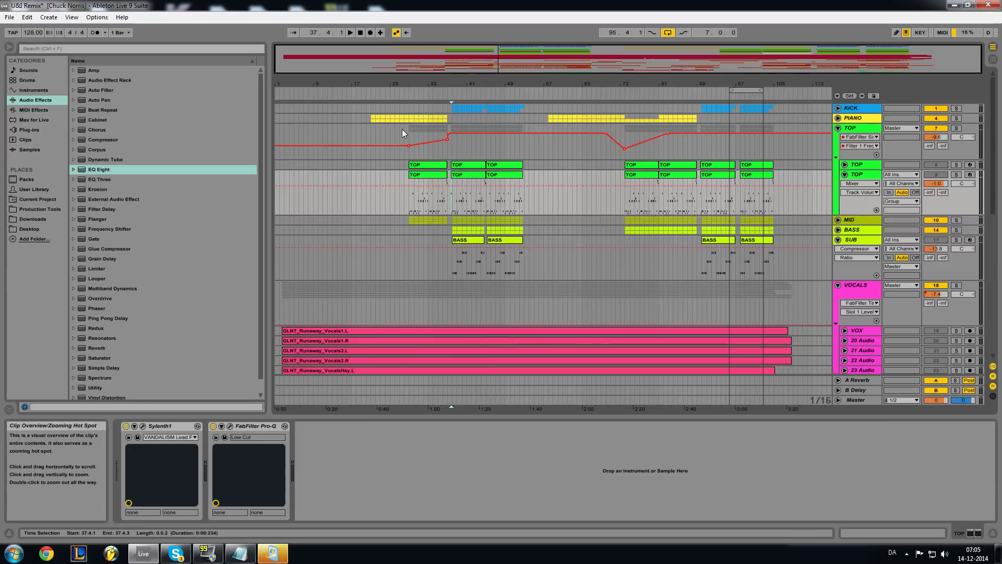
{"action": "left_click_drag", "start_coordinate": [276, 60], "coordinate": [442, 59]}
{"action": "left_click", "coordinate": [818, 207]}
{"action": "mouse_move", "coordinate": [630, 59]}
{"action": "left_mouse_down"}
{"action": "mouse_move", "coordinate": [629, 104]}
{"action": "mouse_move", "coordinate": [887, 96]}
{"action": "mouse_move", "coordinate": [546, 61]}
{"action": "left_mouse_up"}
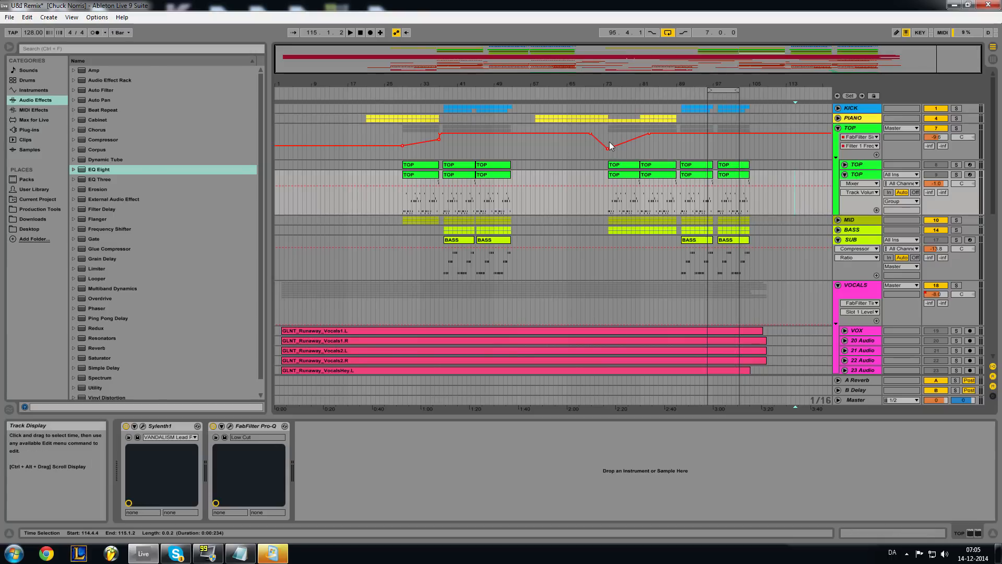
{"action": "left_click_drag", "start_coordinate": [509, 62], "coordinate": [509, 97]}
{"action": "left_click_drag", "start_coordinate": [483, 64], "coordinate": [470, 86]}
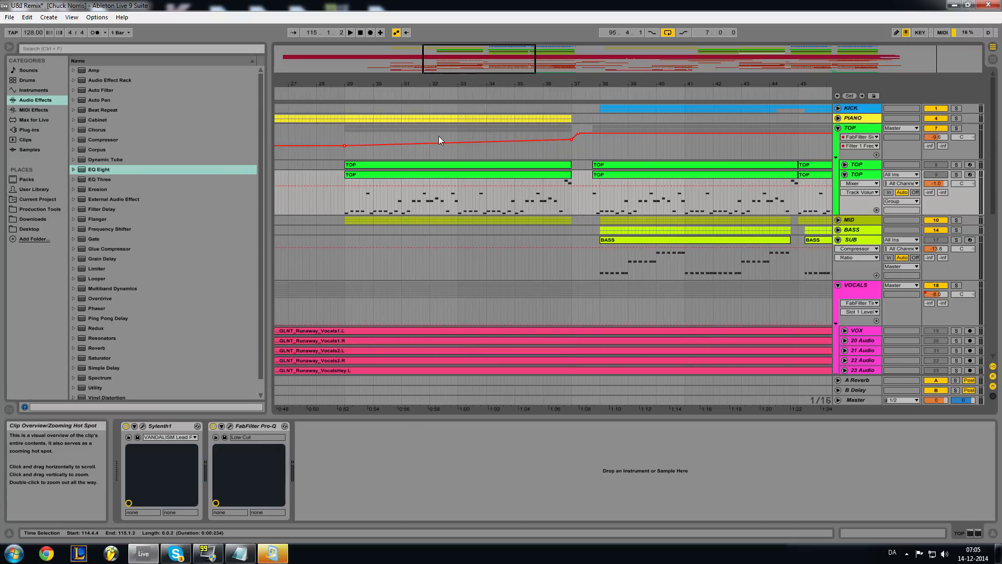
{"action": "left_click", "coordinate": [593, 211]}
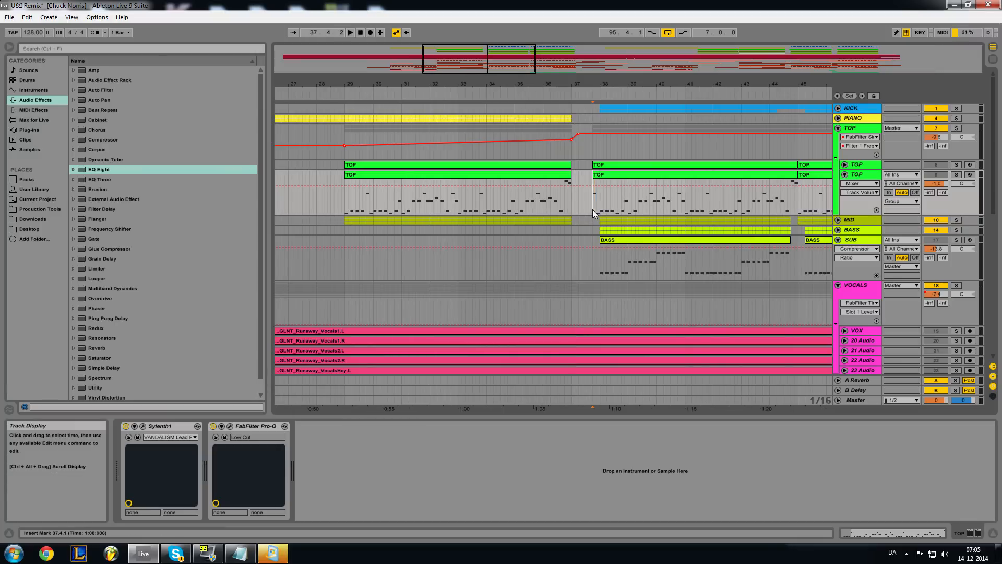
{"action": "left_click_drag", "start_coordinate": [593, 210], "coordinate": [602, 211]}
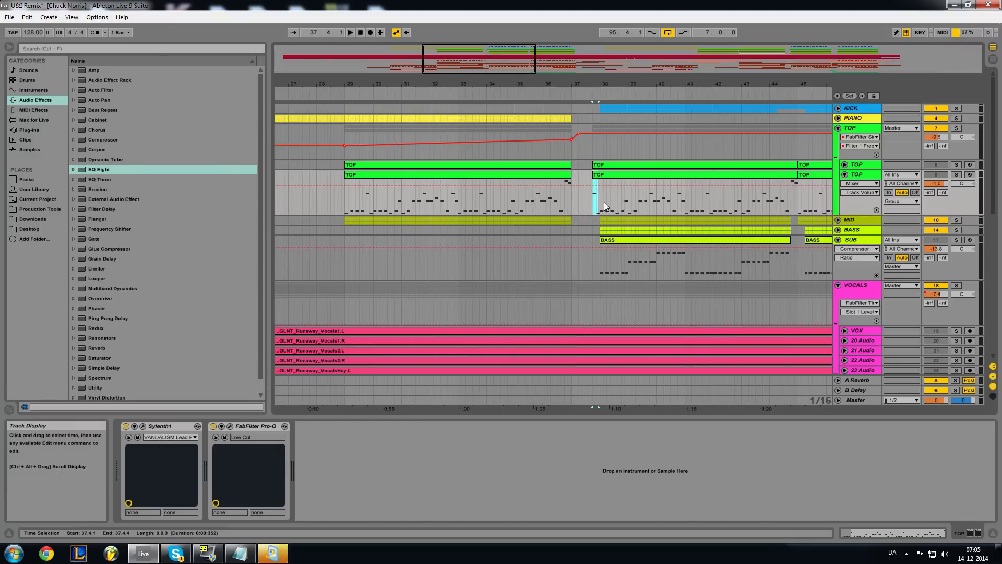
Try deleting the second TOP track's notes from 29.1.1 to 29.4.1, then undo the deletion.
{"action": "left_click_drag", "start_coordinate": [365, 199], "coordinate": [373, 199]}
{"action": "left_click", "coordinate": [365, 205]}
{"action": "left_click_drag", "start_coordinate": [365, 206], "coordinate": [346, 207]}
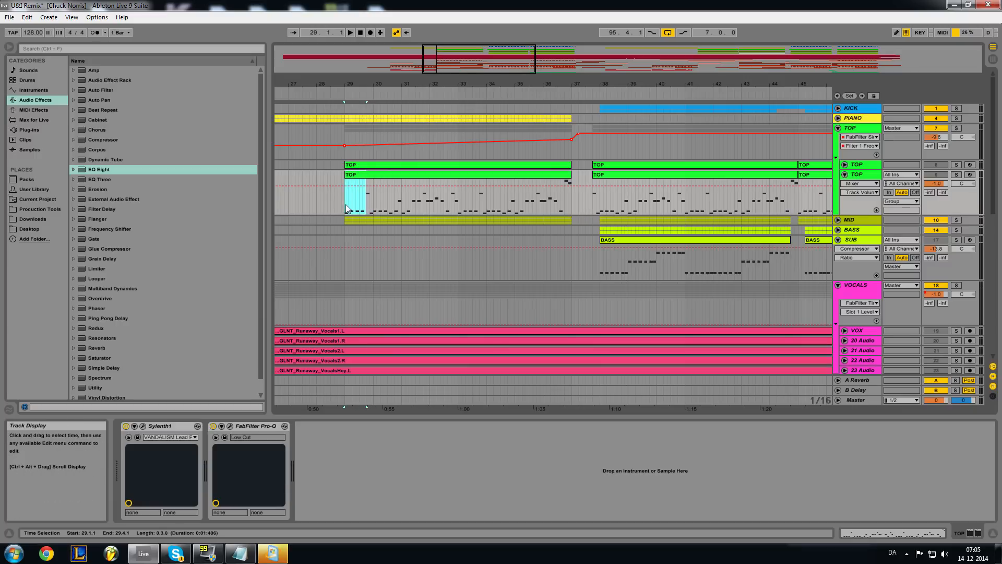
{"action": "key", "text": "Delete"}
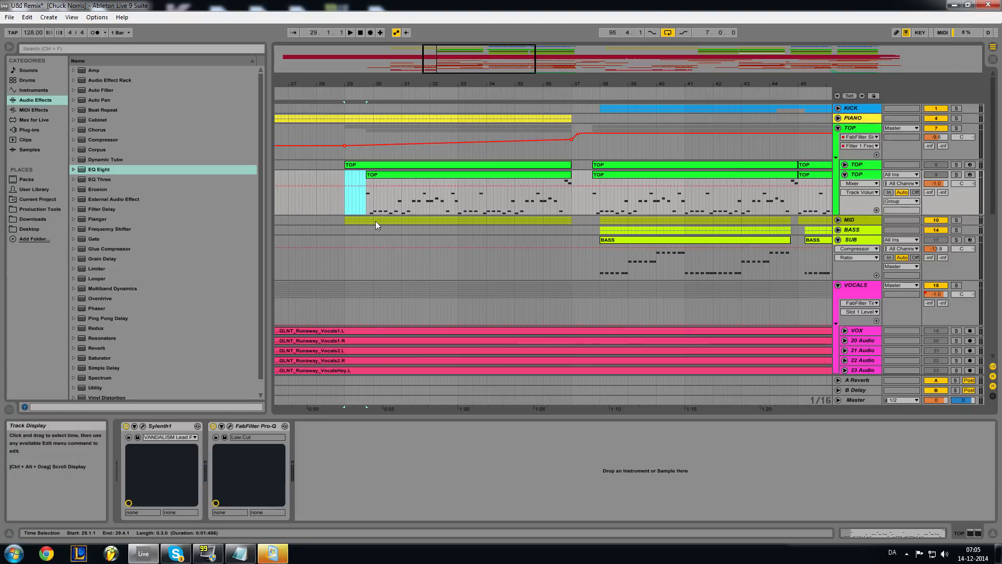
{"action": "key", "text": "ctrl+z"}
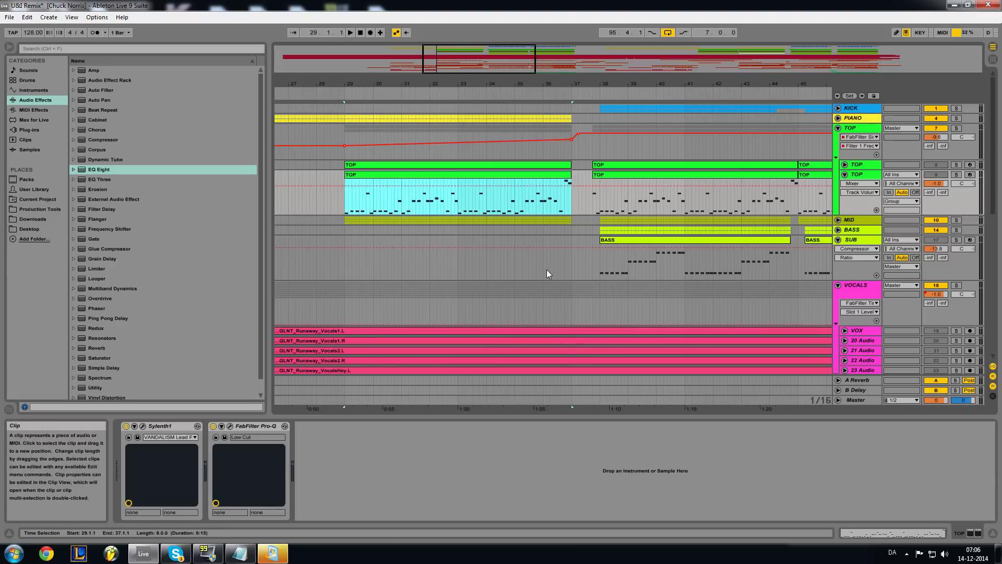
Fold the TOP group, the SUB track, and the VOCALS and FX groups.
{"action": "left_click", "coordinate": [547, 270]}
{"action": "left_click_drag", "start_coordinate": [499, 63], "coordinate": [516, 30]}
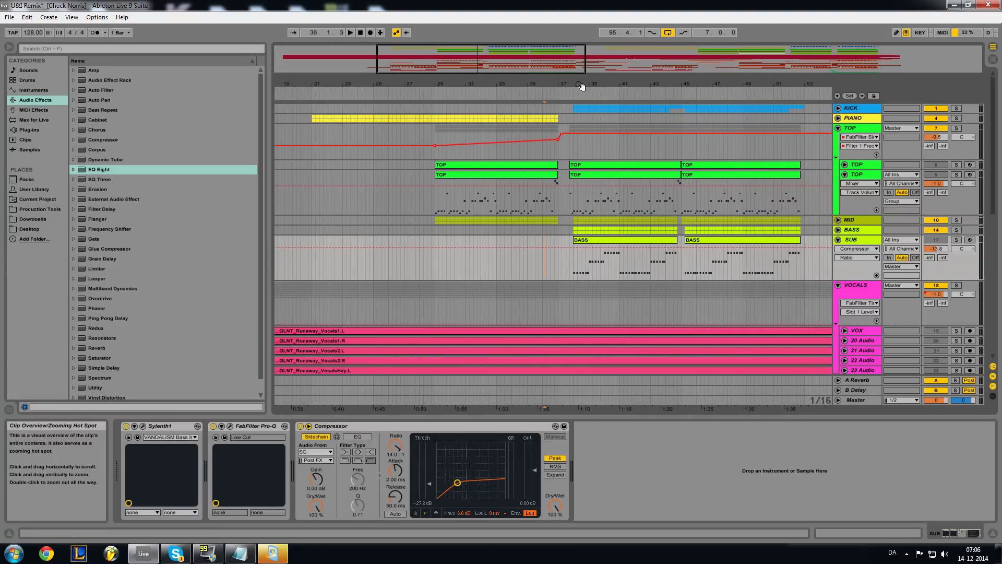
{"action": "left_click", "coordinate": [840, 132]}
{"action": "left_click", "coordinate": [838, 128]}
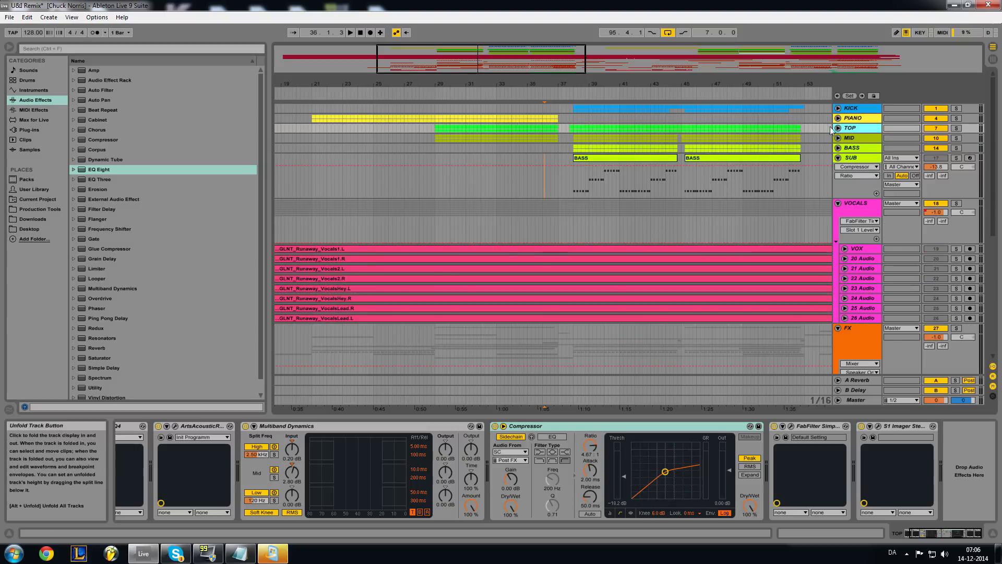
{"action": "left_click", "coordinate": [837, 159]}
{"action": "left_click", "coordinate": [837, 158]}
{"action": "left_click", "coordinate": [839, 170]}
{"action": "left_click", "coordinate": [838, 169]}
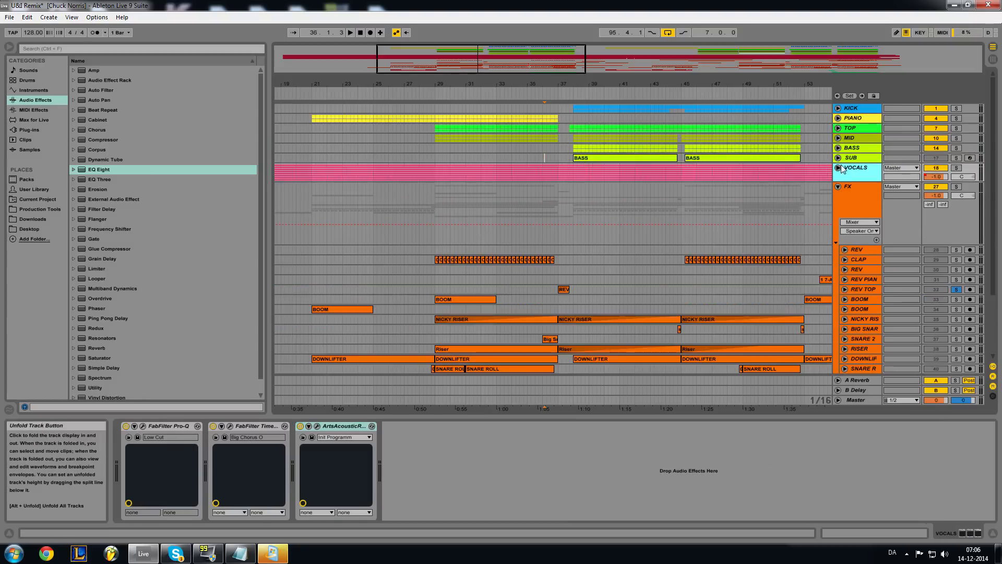
{"action": "left_click", "coordinate": [837, 188]}
{"action": "left_click", "coordinate": [837, 186]}
View the whole arrangement with folded tracks and show the TOP group's effect chain.
{"action": "left_click_drag", "start_coordinate": [584, 64], "coordinate": [669, 44]}
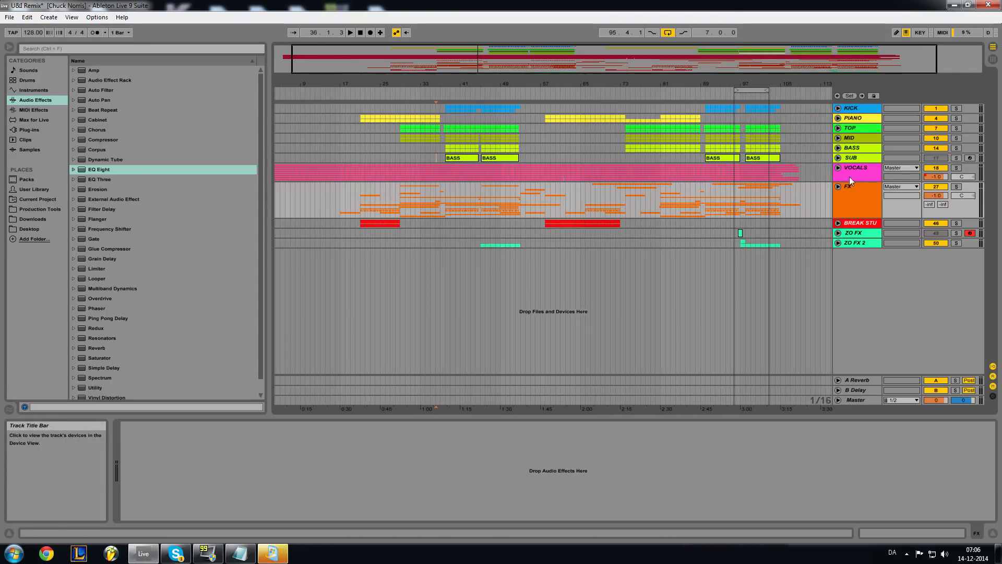
{"action": "left_click", "coordinate": [849, 129]}
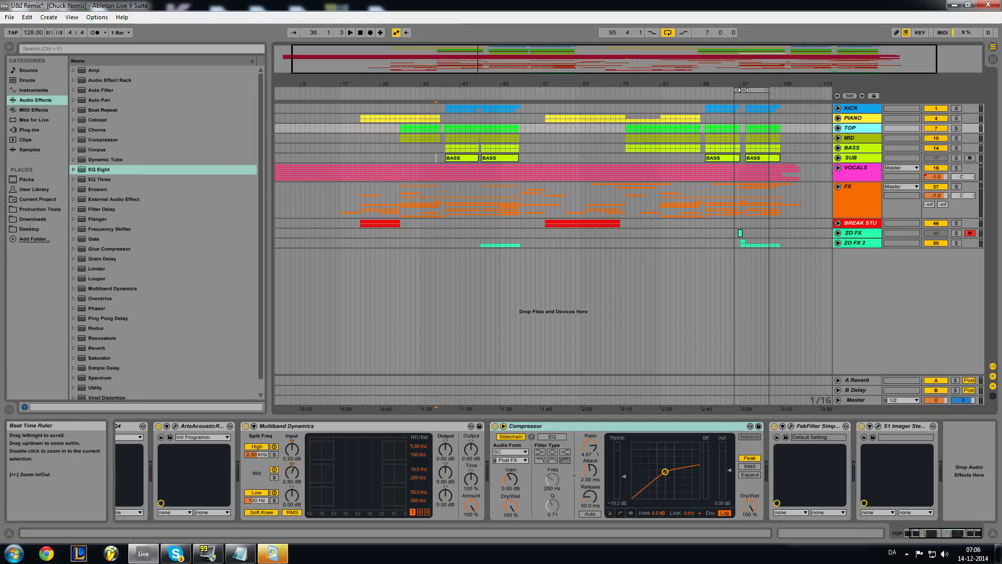
{"action": "mouse_move", "coordinate": [735, 58]}
{"action": "left_mouse_down"}
{"action": "mouse_move", "coordinate": [726, 91]}
{"action": "mouse_move", "coordinate": [754, 51]}
{"action": "left_mouse_up"}
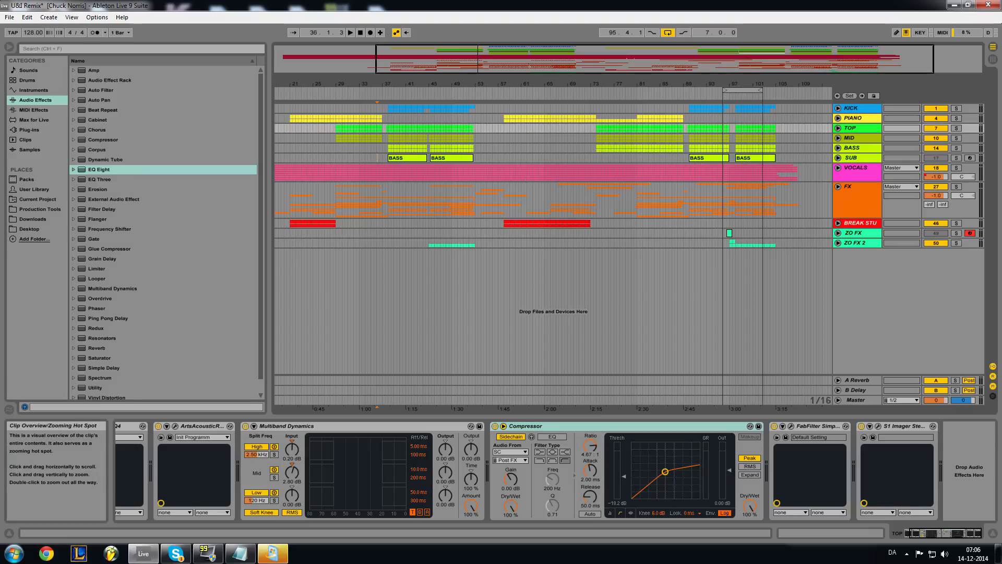
{"action": "left_click_drag", "start_coordinate": [750, 63], "coordinate": [750, 56]}
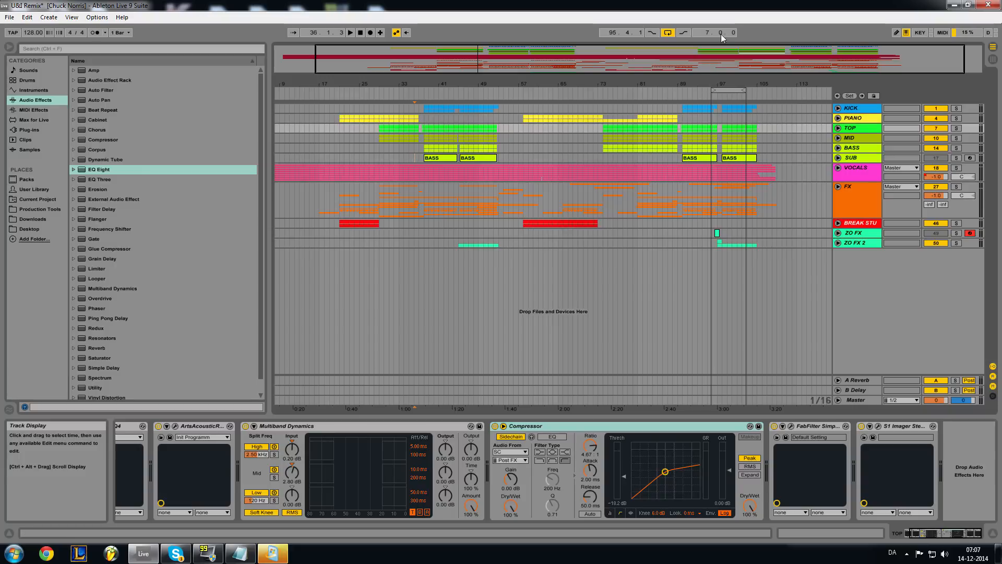
Move the loop start to bar 17, extend the loop to 92 bars, and select its time range across all tracks.
{"action": "left_click_drag", "start_coordinate": [724, 77], "coordinate": [337, 86]}
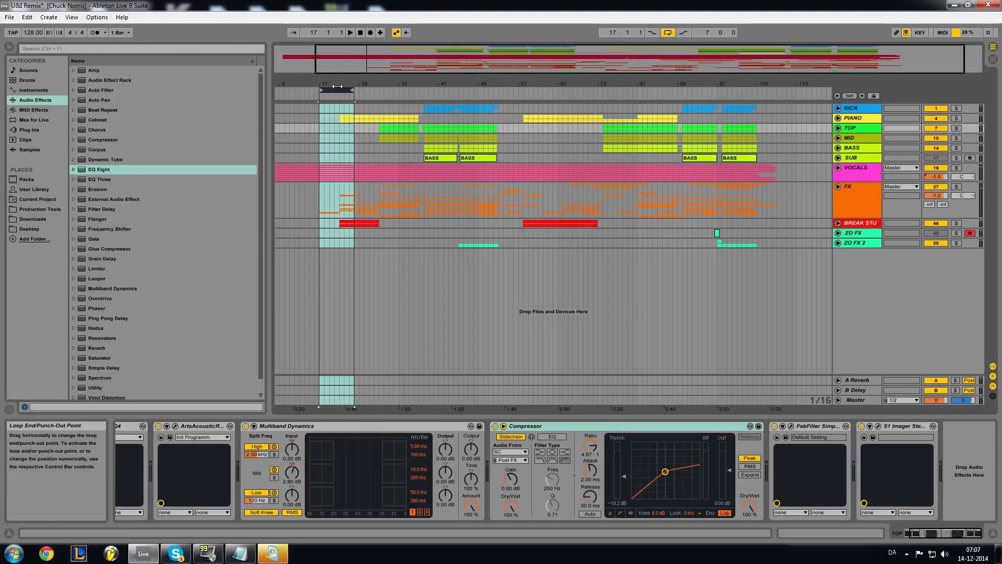
{"action": "left_click_drag", "start_coordinate": [355, 93], "coordinate": [775, 92]}
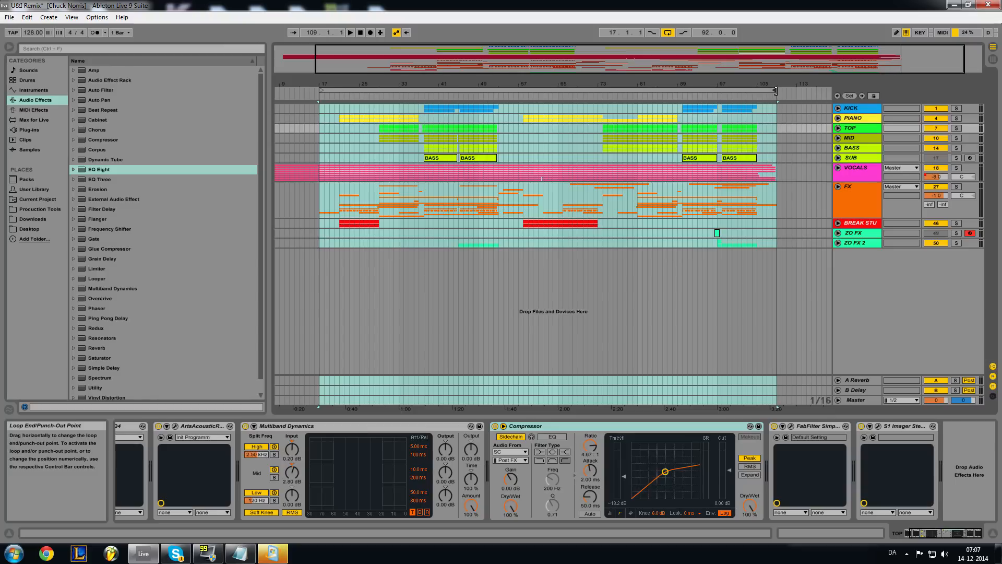
{"action": "left_click", "coordinate": [736, 90]}
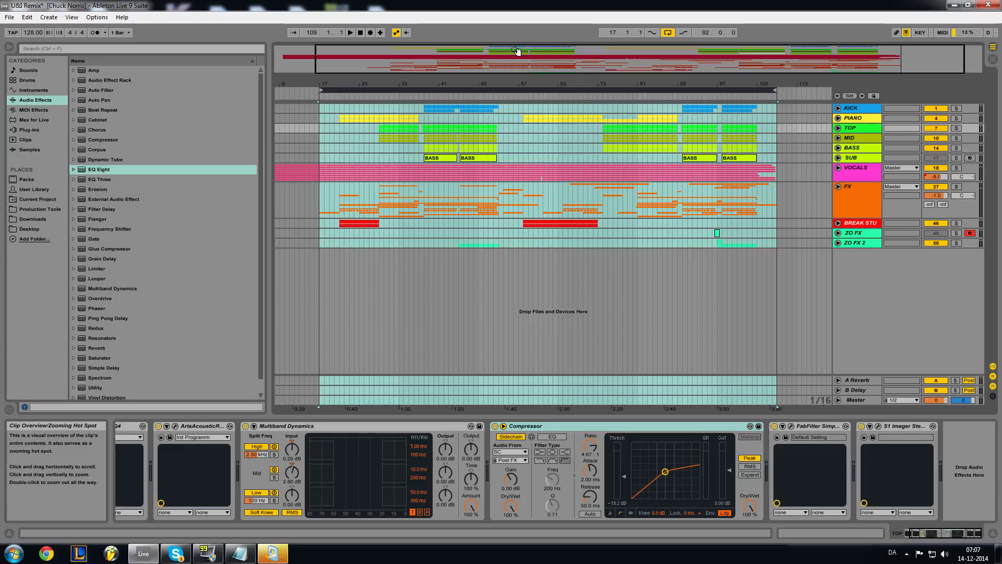
{"action": "left_click_drag", "start_coordinate": [522, 63], "coordinate": [522, 48]}
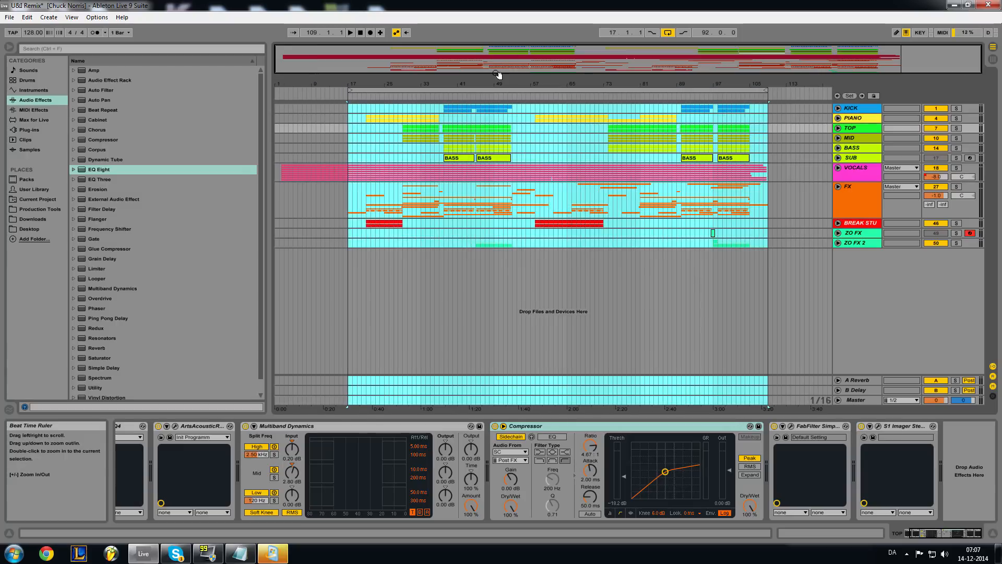
{"action": "left_click_drag", "start_coordinate": [521, 48], "coordinate": [495, 48]}
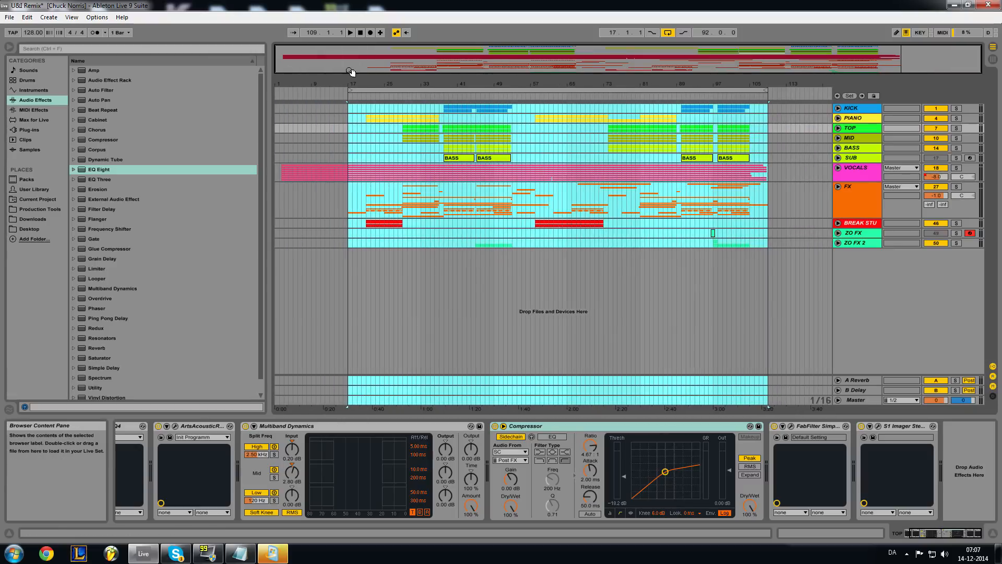